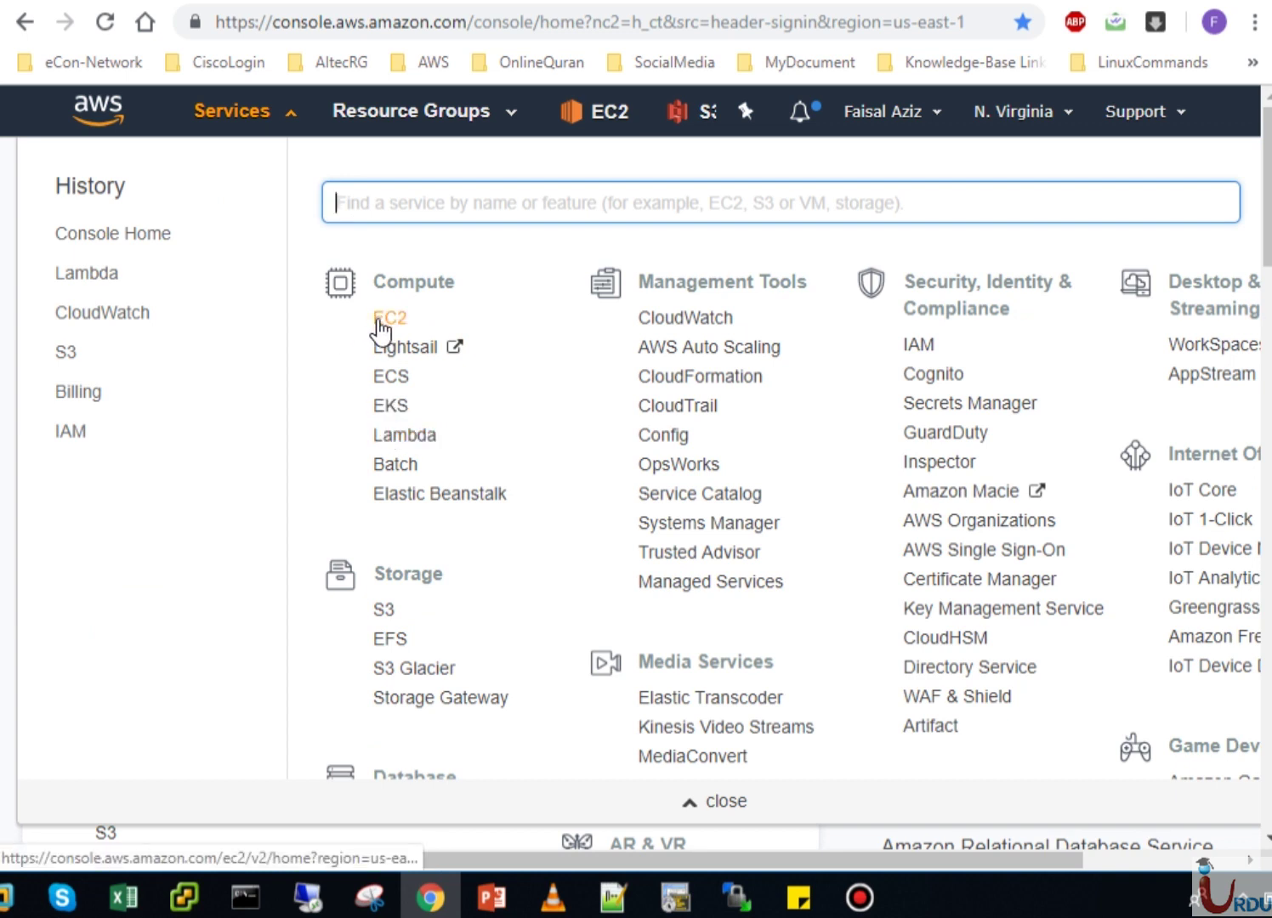
Open the Lambda service's dashboard and review its resources and account-level metrics
{"action": "left_click", "coordinate": [406, 436]}
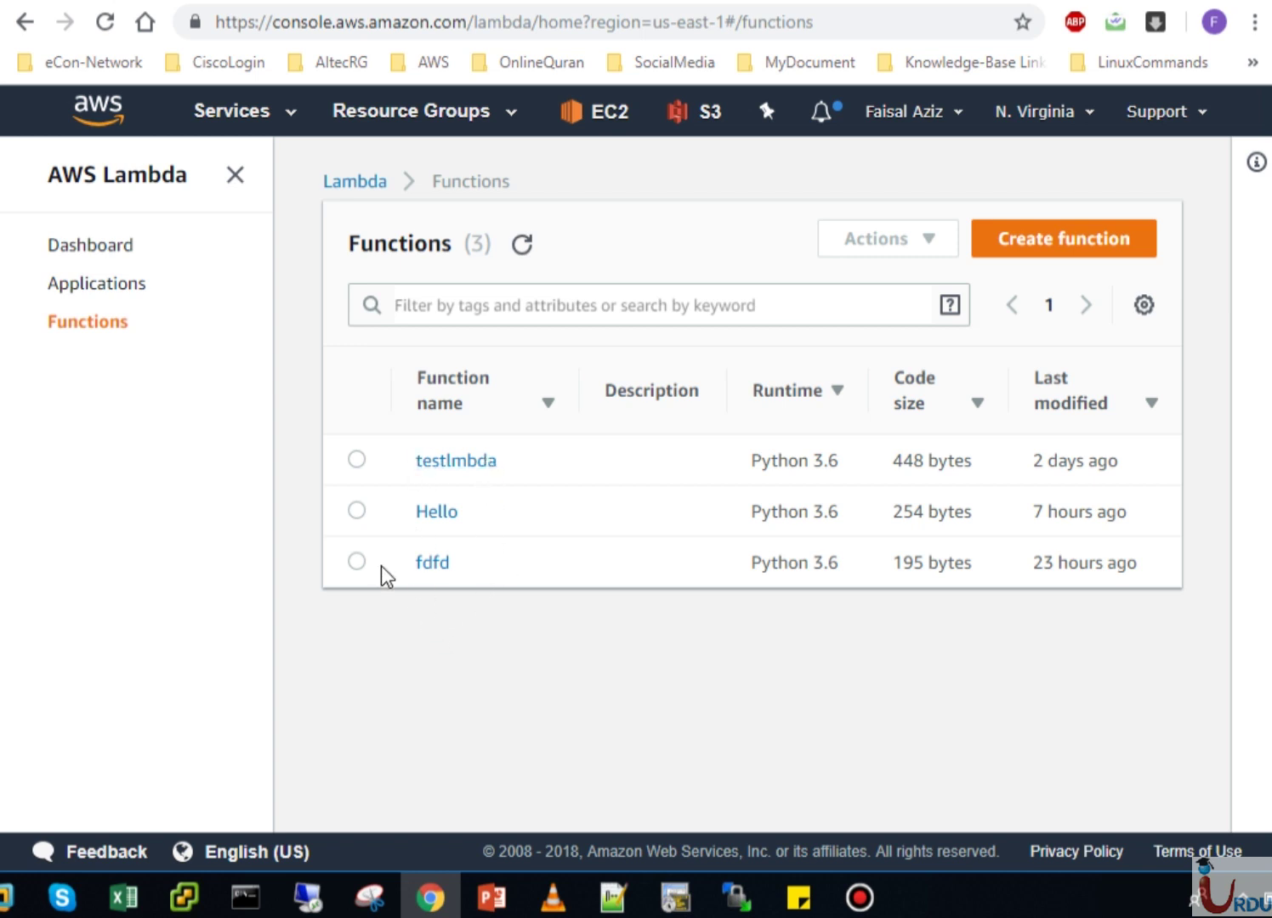
{"action": "left_click", "coordinate": [97, 245]}
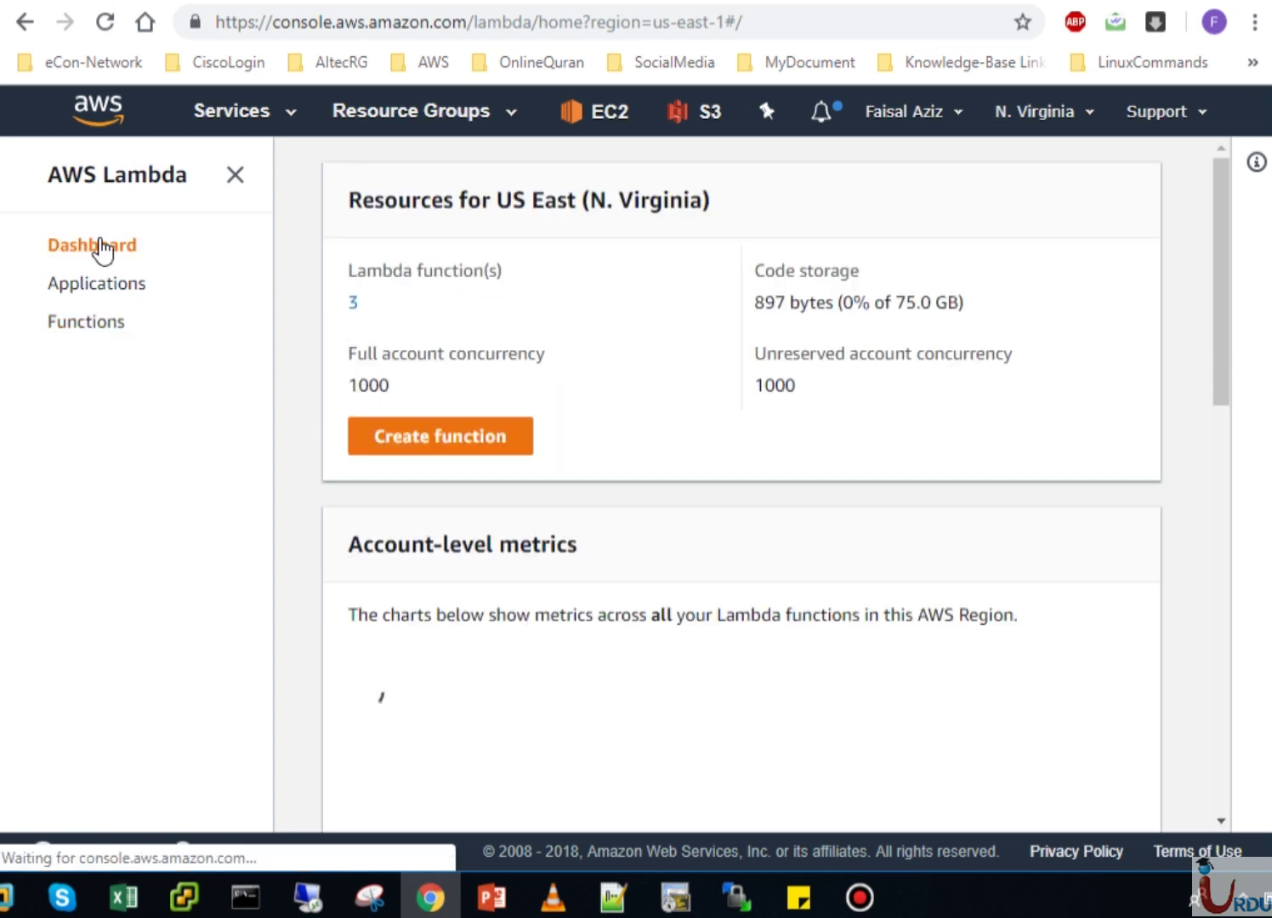
{"action": "scroll", "coordinate": [568, 261], "scroll_direction": "down", "scroll_amount": 5}
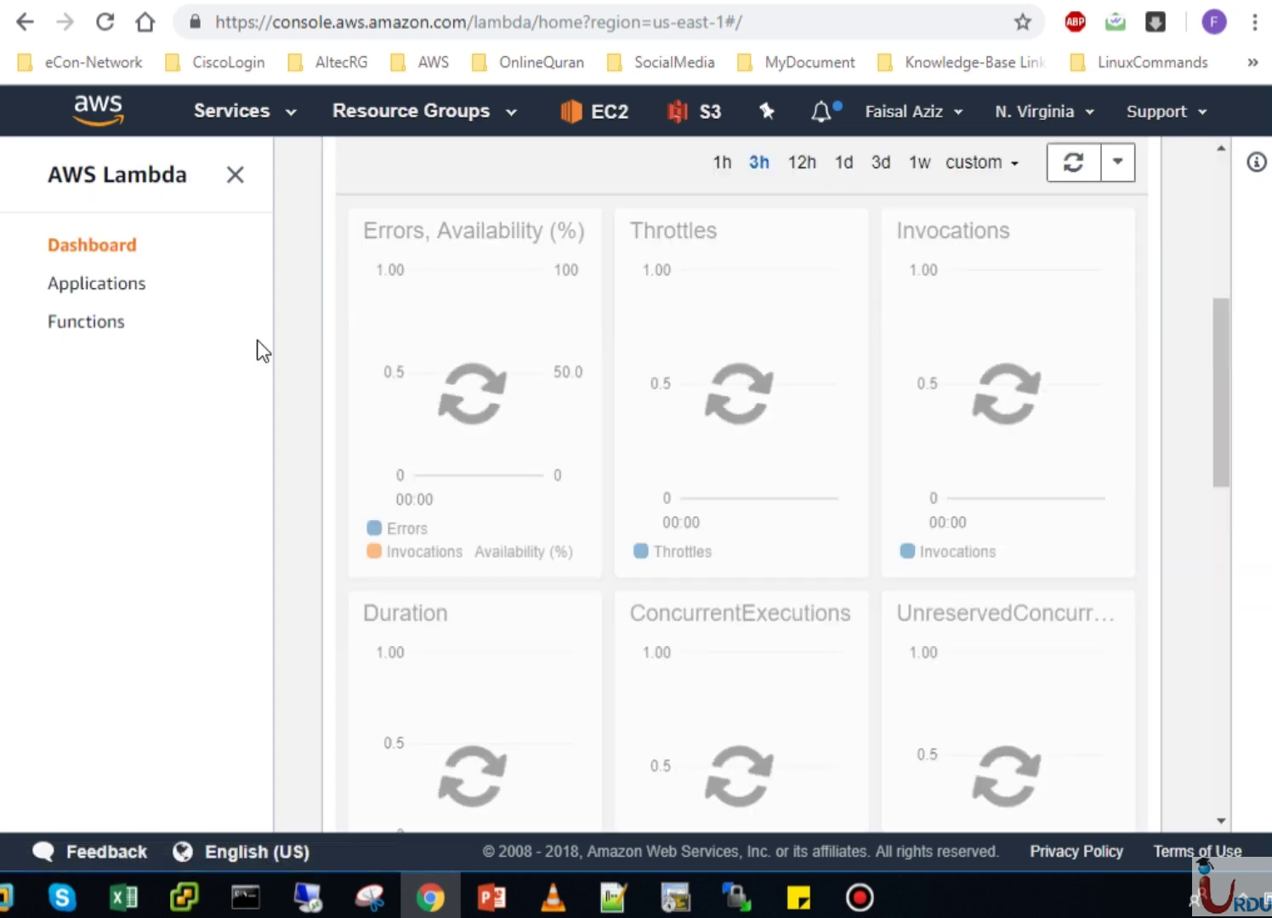
{"action": "left_click", "coordinate": [1220, 237]}
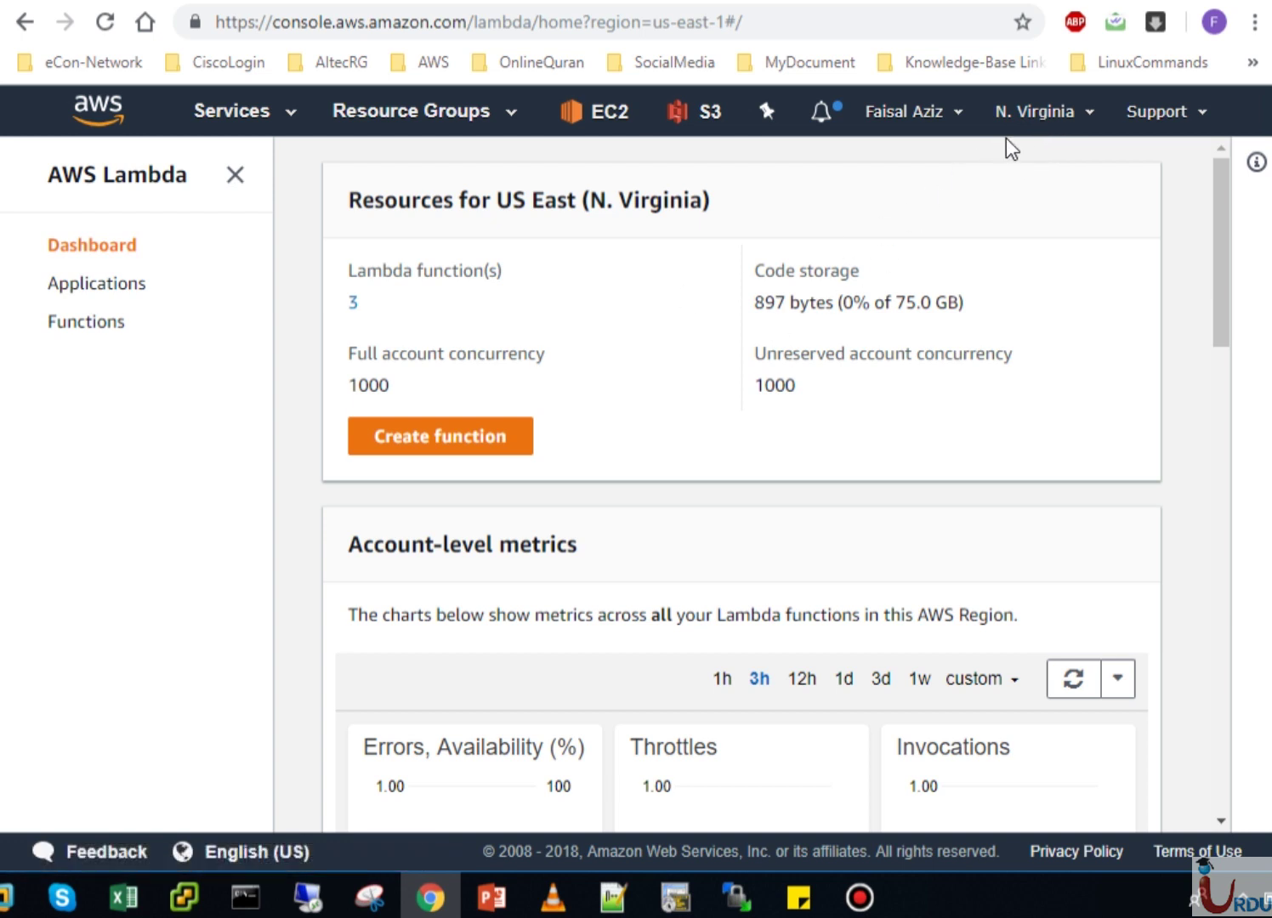
Check the list of available regions and start creating a new Lambda function from the dashboard
{"action": "left_click", "coordinate": [1038, 126]}
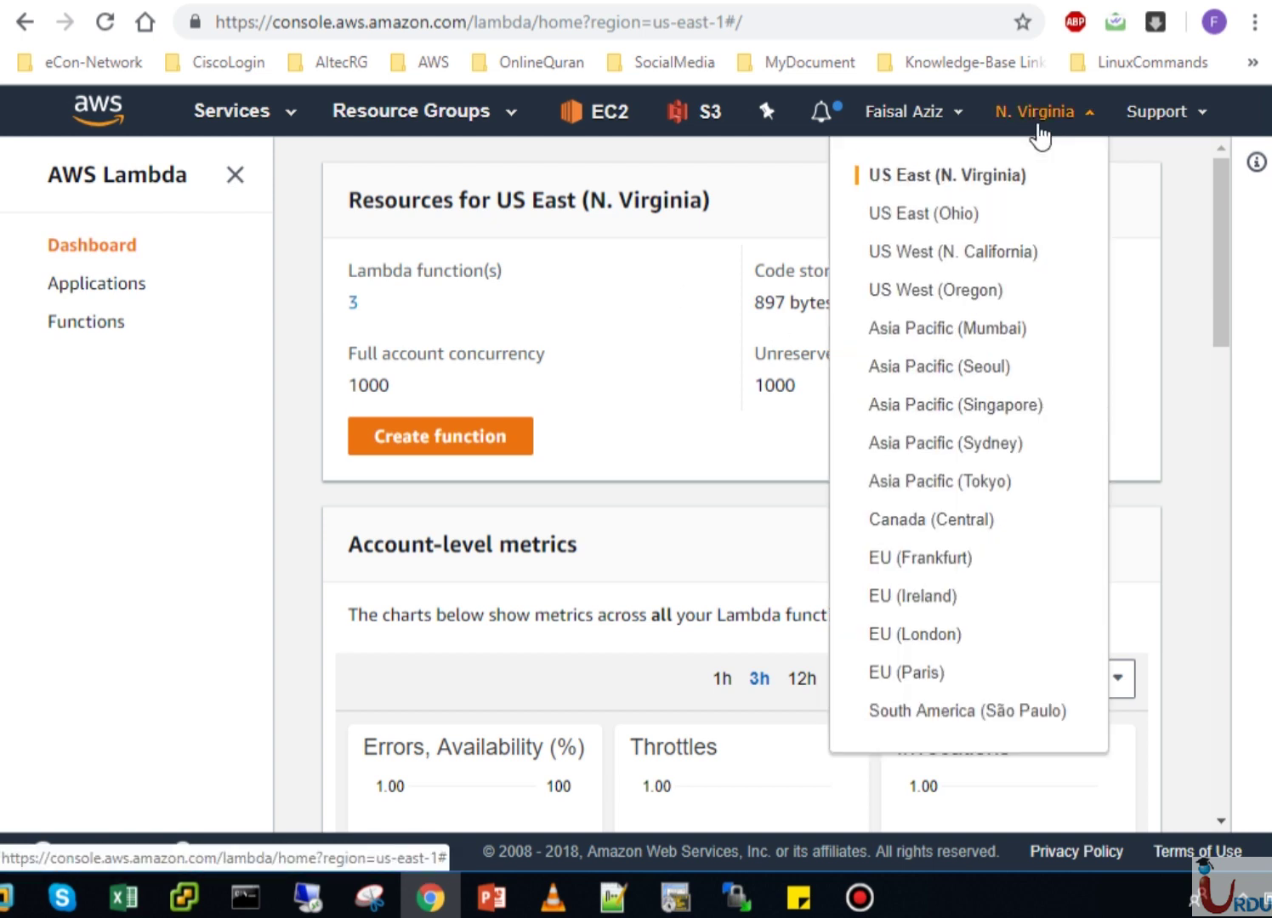
{"action": "left_click", "coordinate": [1038, 128]}
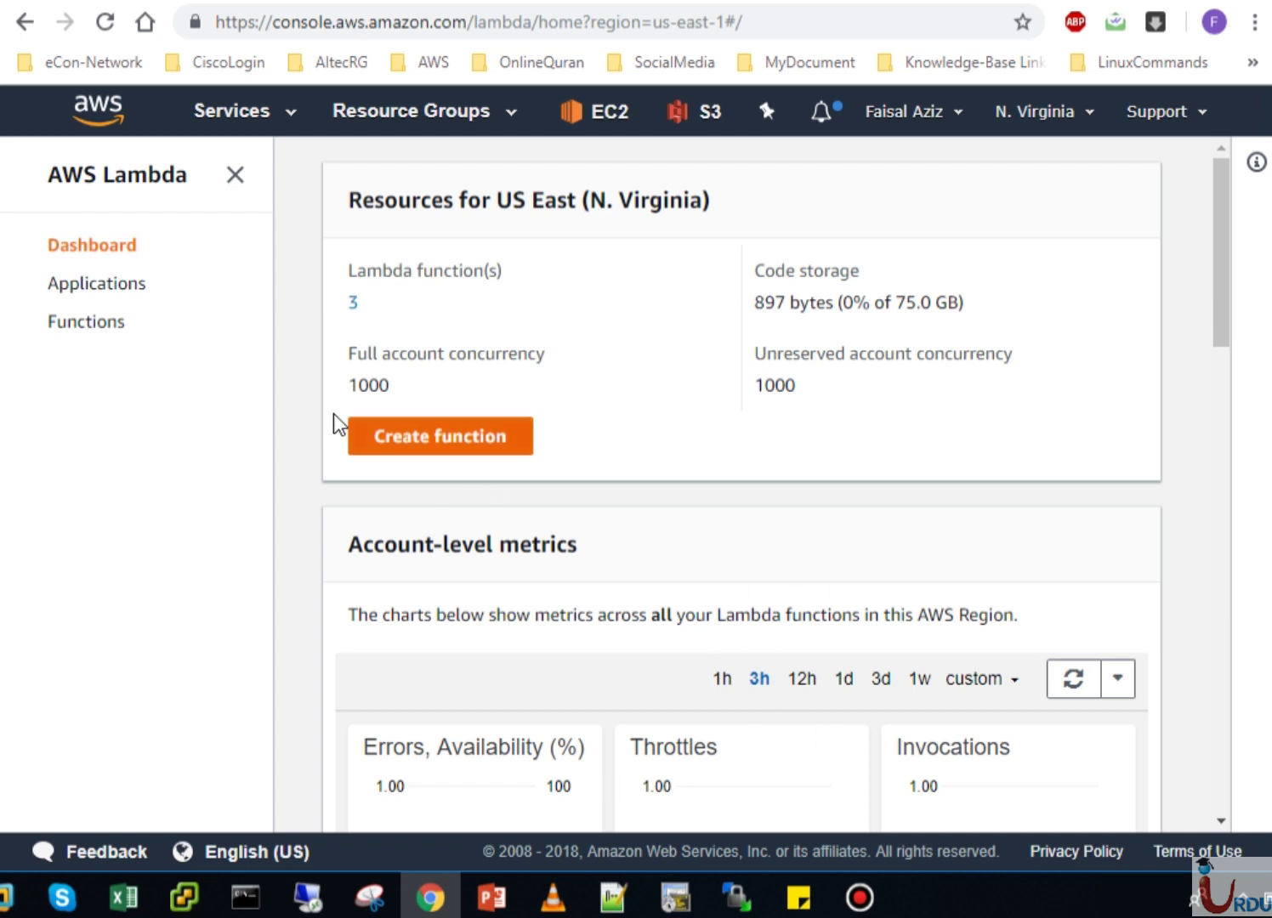
{"action": "left_click", "coordinate": [460, 448]}
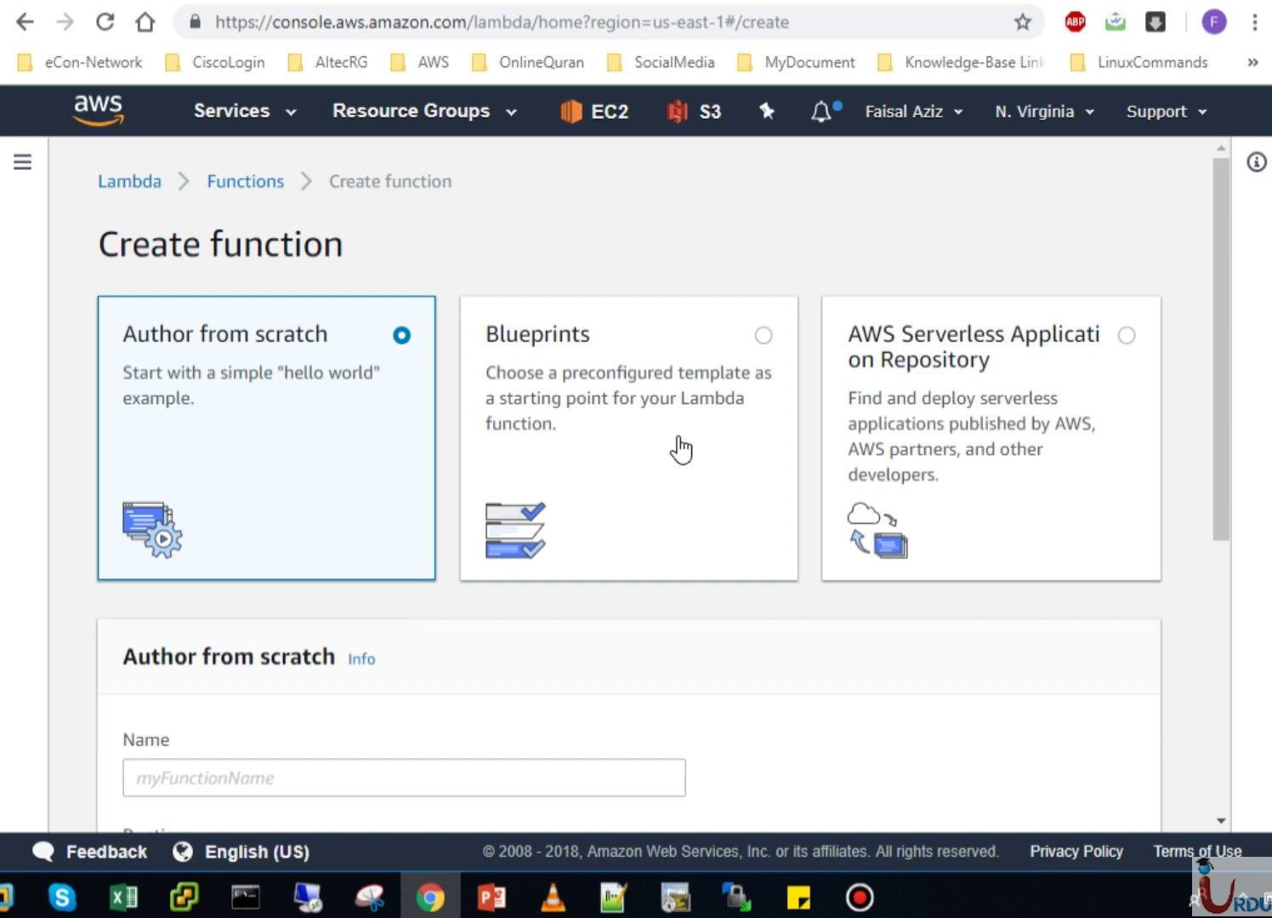
Switch the function creation method to Blueprints and filter the blueprints by the keyword s3
{"action": "left_click", "coordinate": [762, 335]}
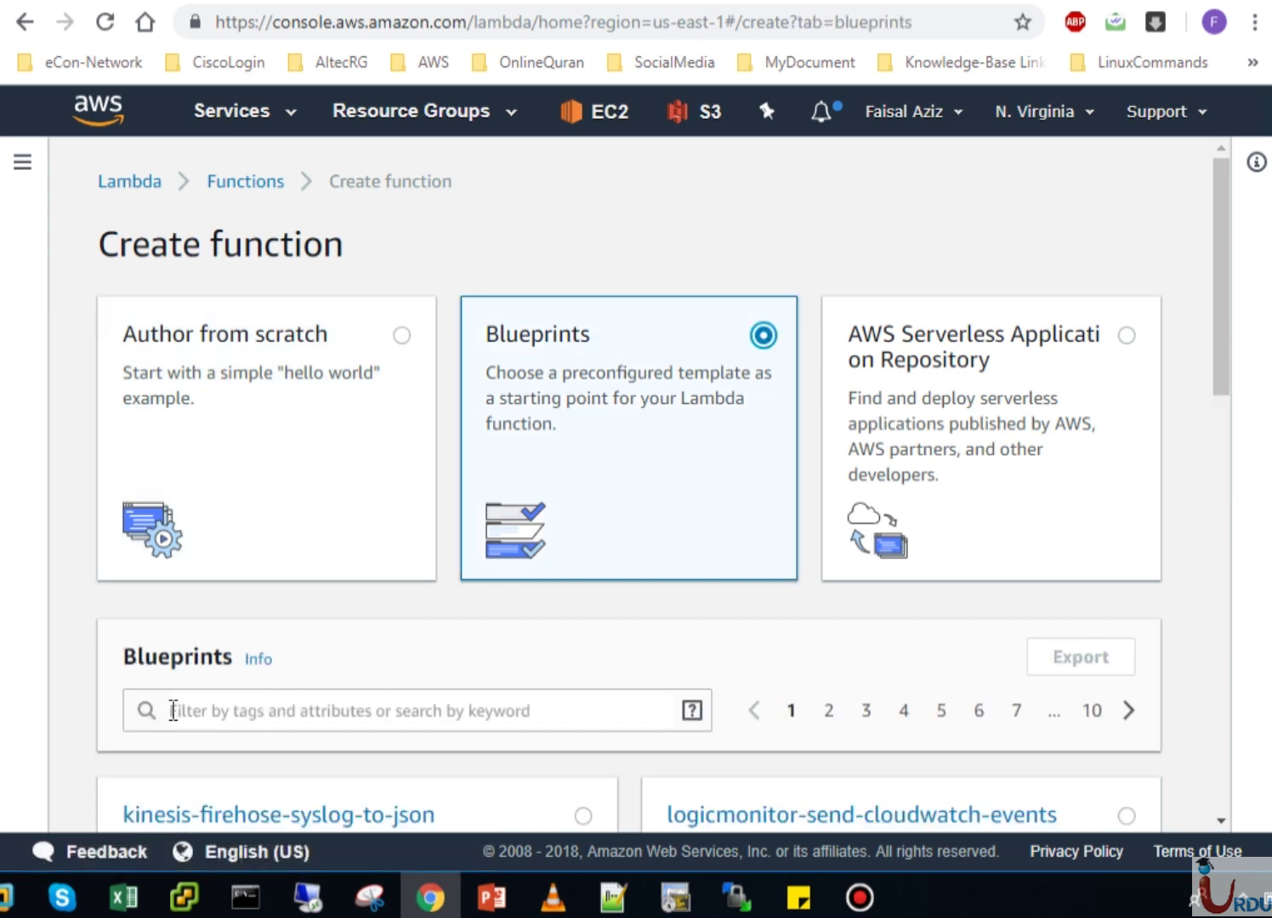
{"action": "left_click_drag", "start_coordinate": [1221, 361], "coordinate": [1228, 498]}
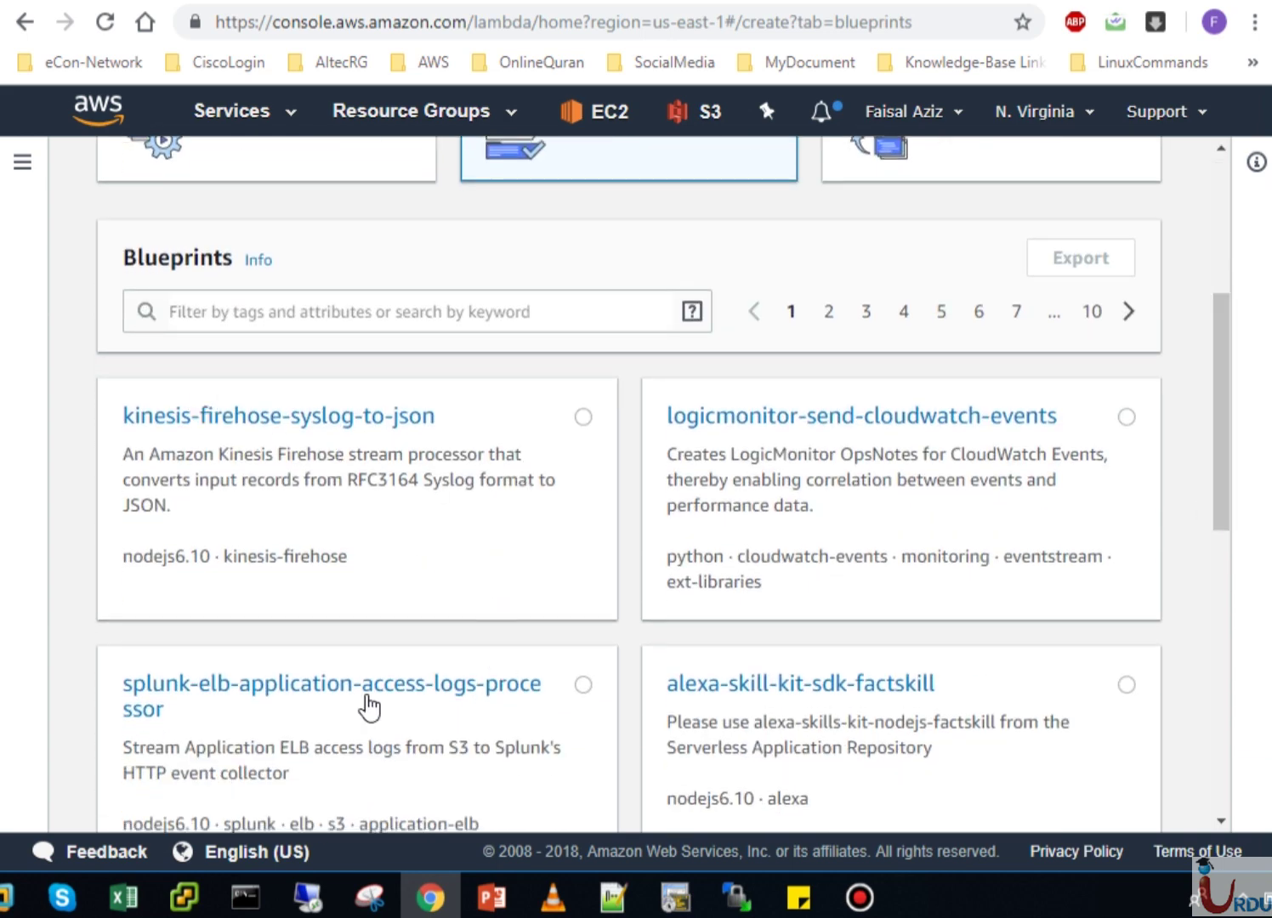
{"action": "left_click", "coordinate": [325, 317]}
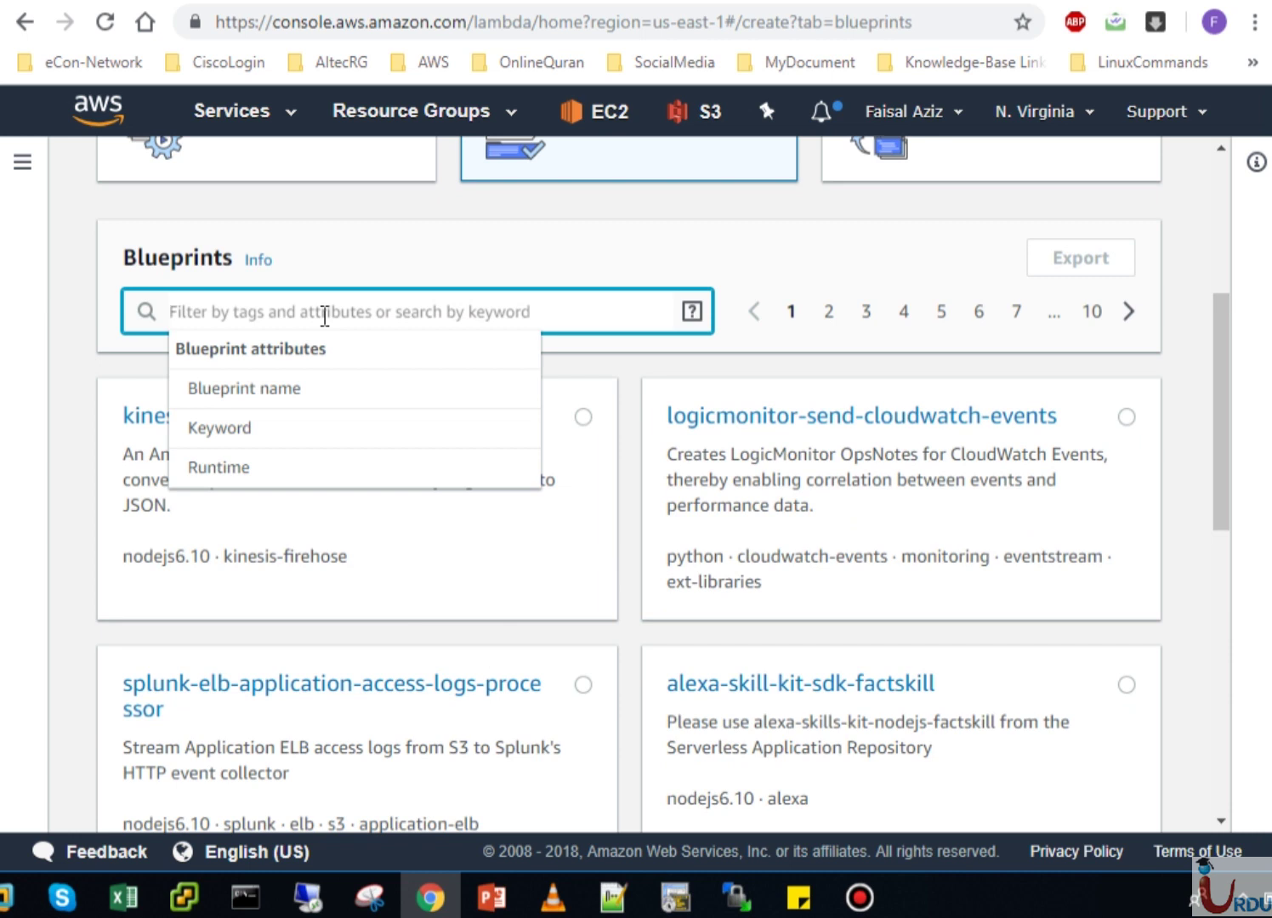
{"action": "type", "text": "s3"}
{"action": "key", "text": "Return"}
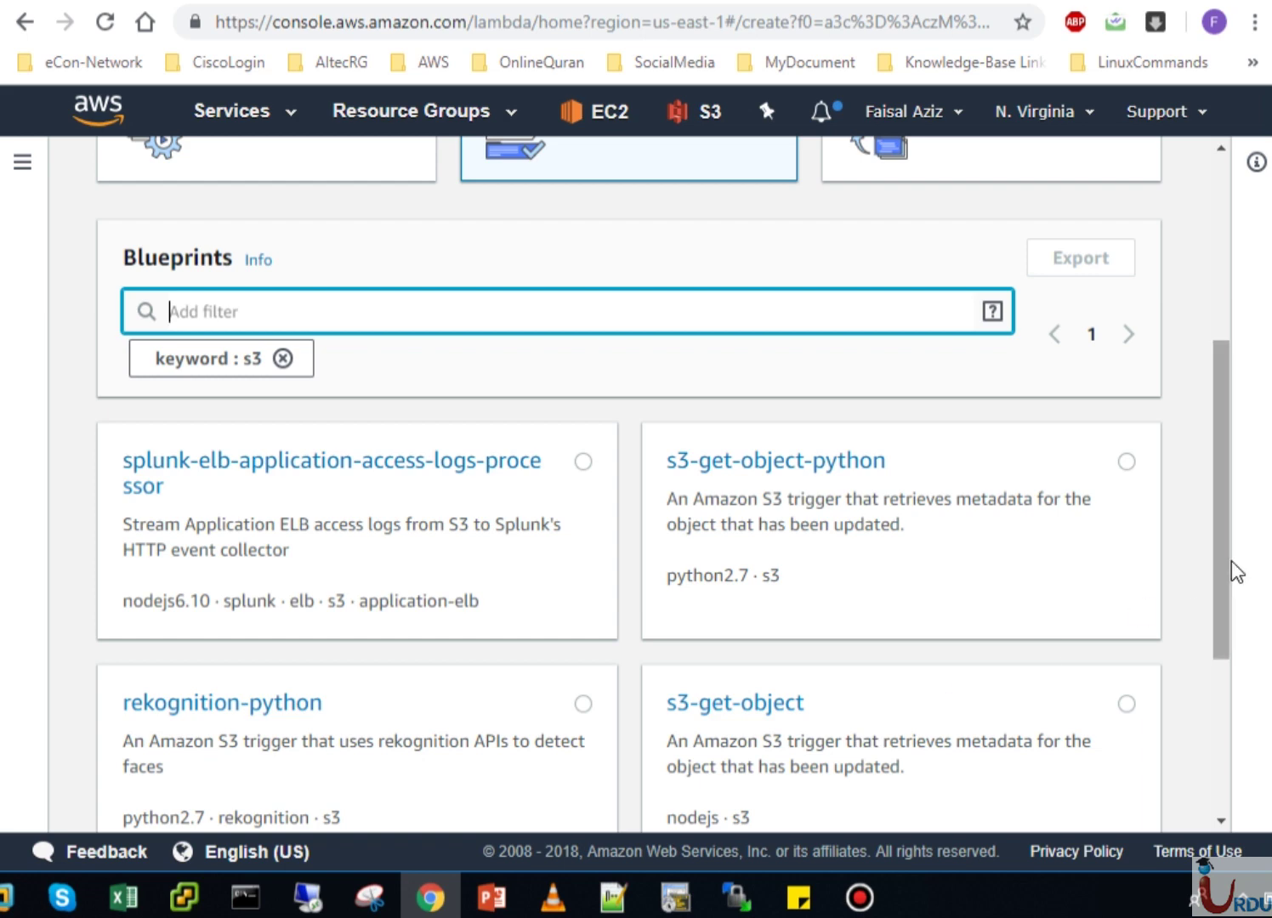
Open the s3-get-object blueprint and review its basic information, trigger settings and preconfigured function code
{"action": "left_click_drag", "start_coordinate": [1221, 578], "coordinate": [1251, 706]}
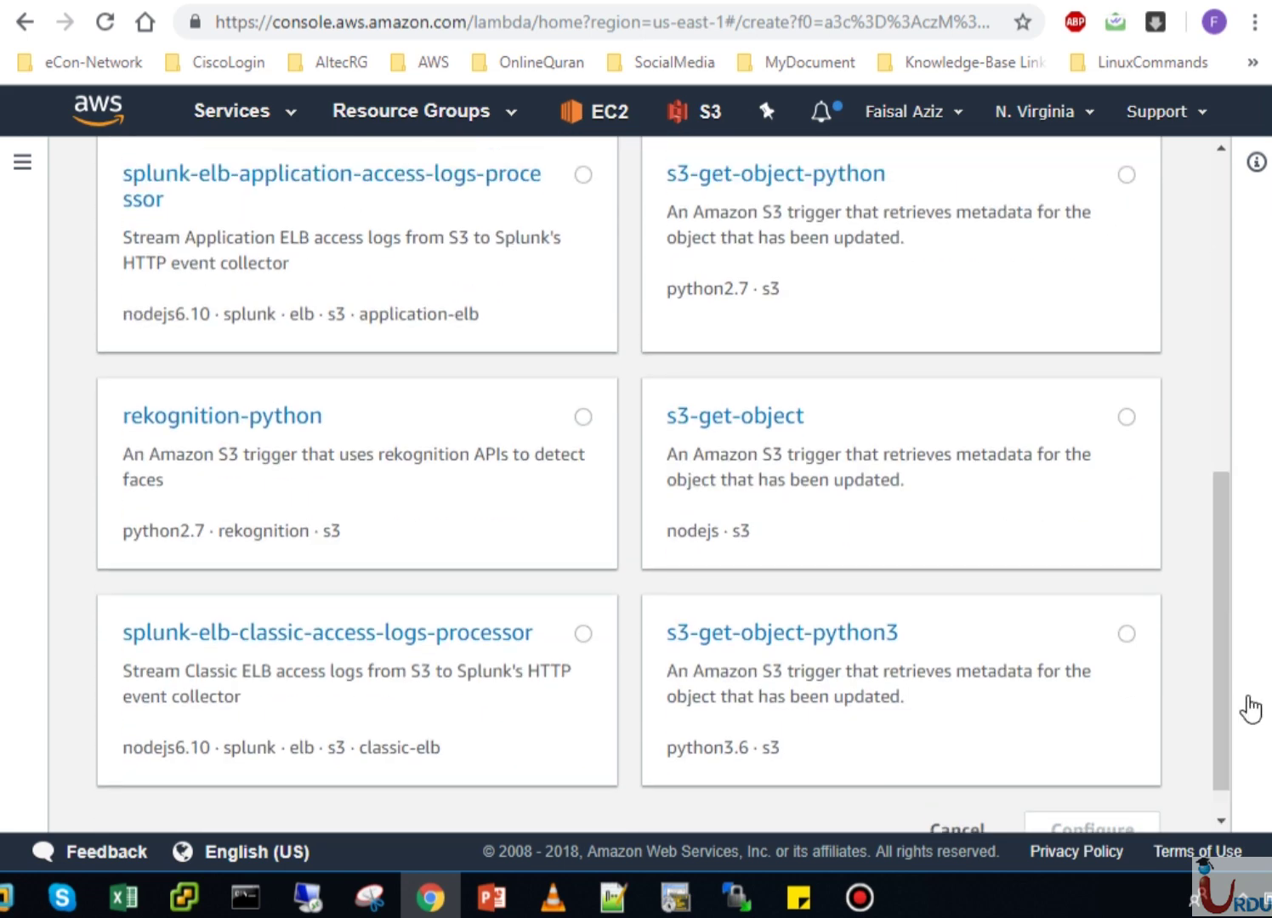
{"action": "left_click", "coordinate": [755, 430]}
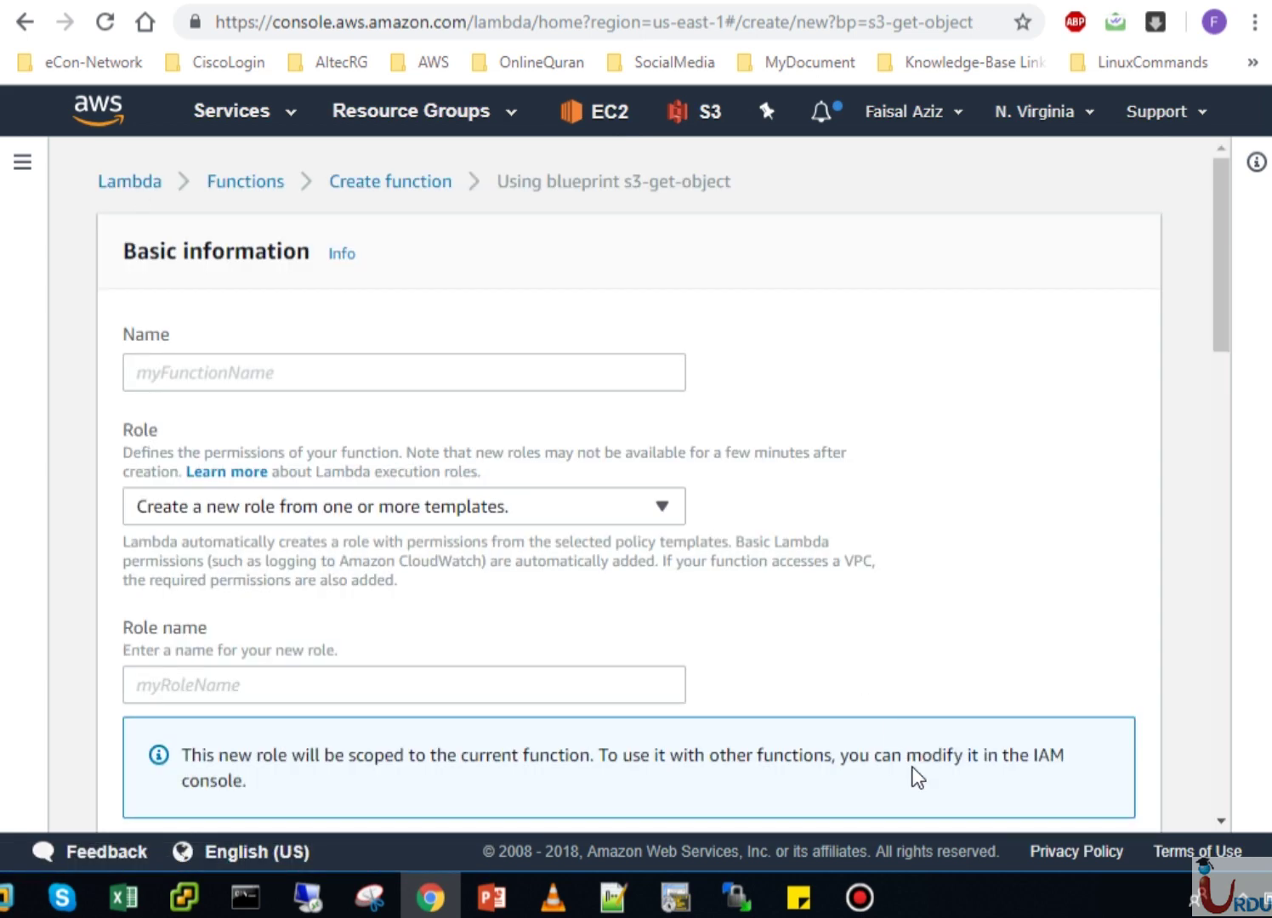
{"action": "left_click_drag", "start_coordinate": [1223, 578], "coordinate": [1229, 690]}
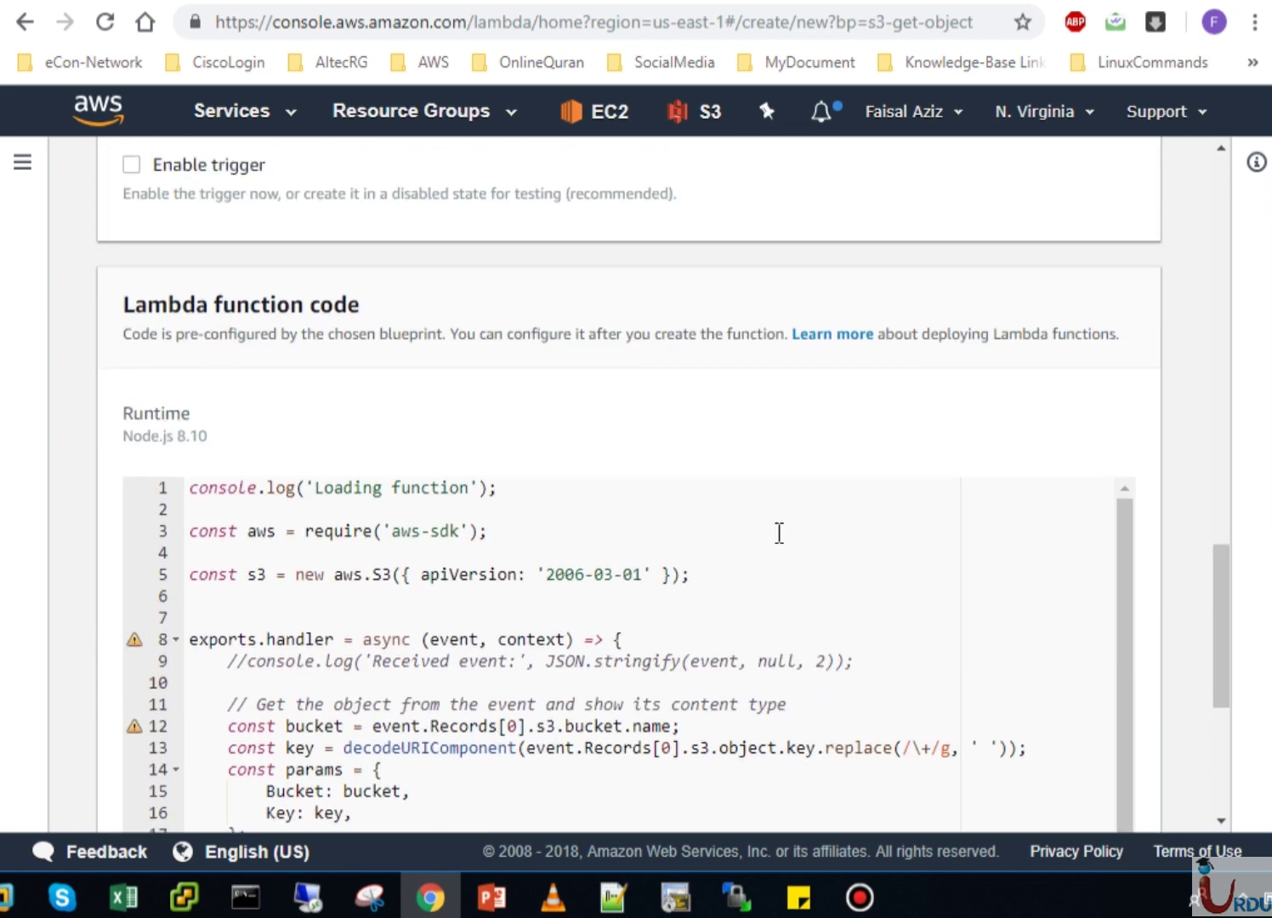
{"action": "left_click", "coordinate": [1227, 460]}
{"action": "left_click_drag", "start_coordinate": [1227, 460], "coordinate": [1230, 194]}
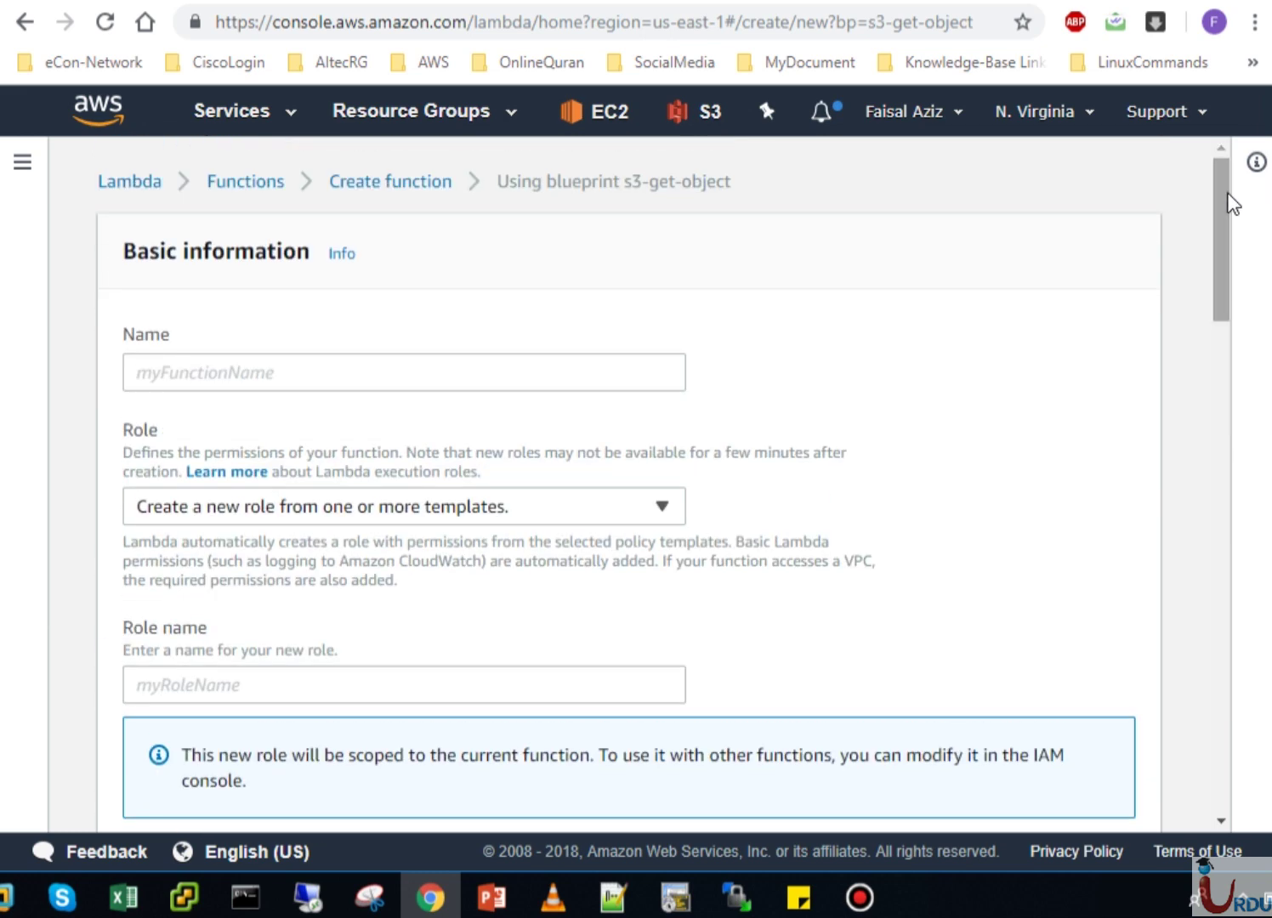
Return to the function creation options, view the AWS Serverless Application Repository option, and select Author from scratch
{"action": "left_click", "coordinate": [371, 200]}
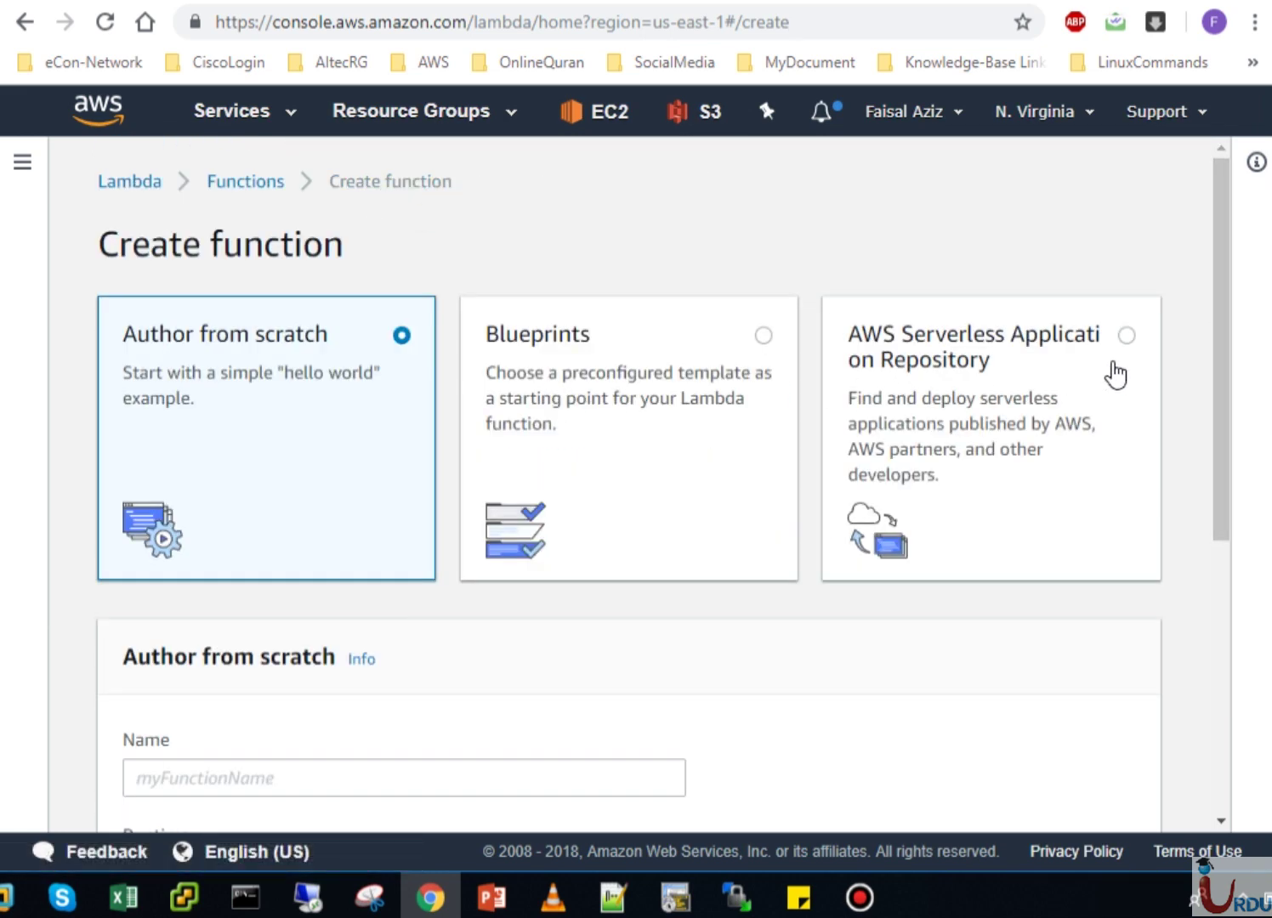
{"action": "left_click", "coordinate": [1127, 335]}
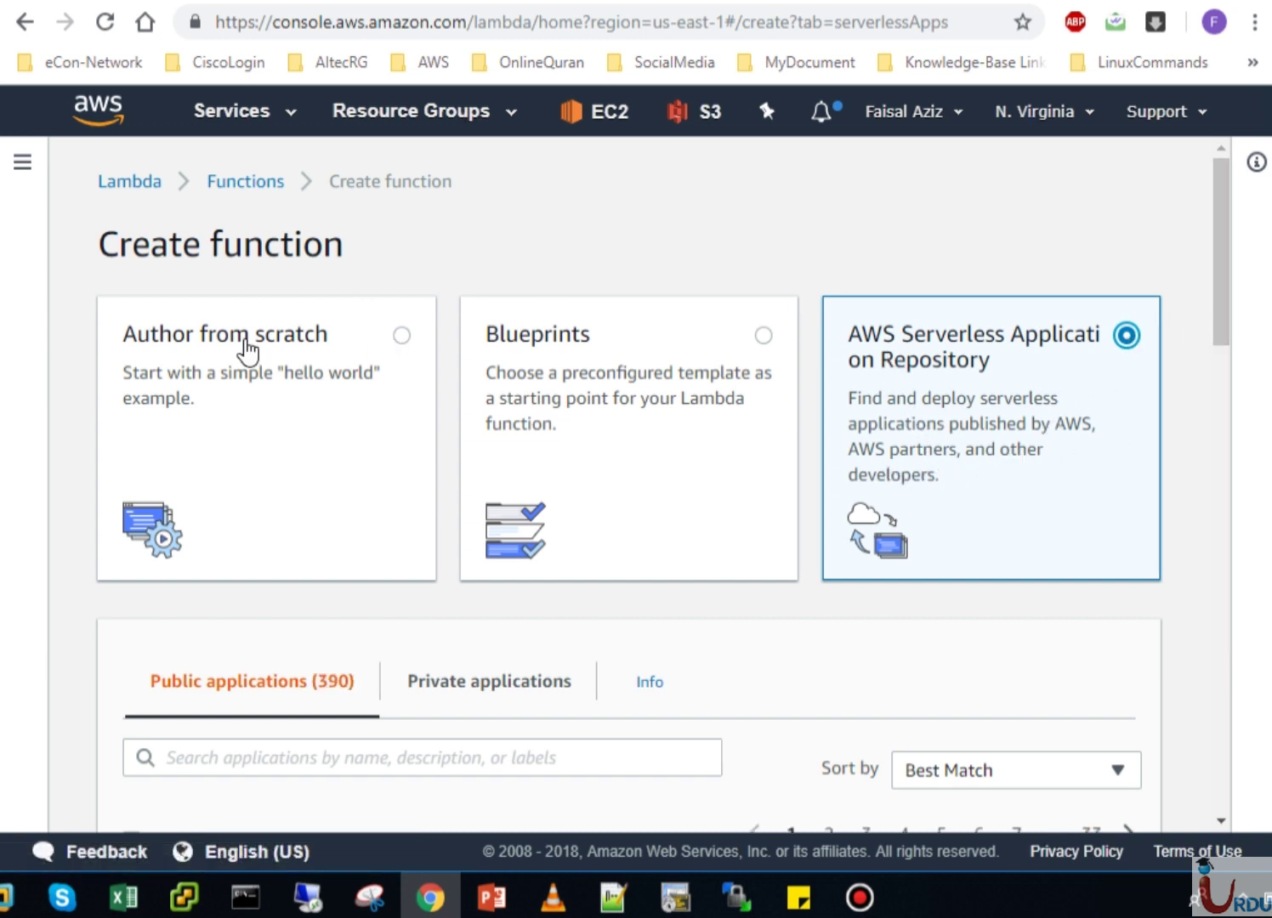
{"action": "left_click", "coordinate": [399, 336]}
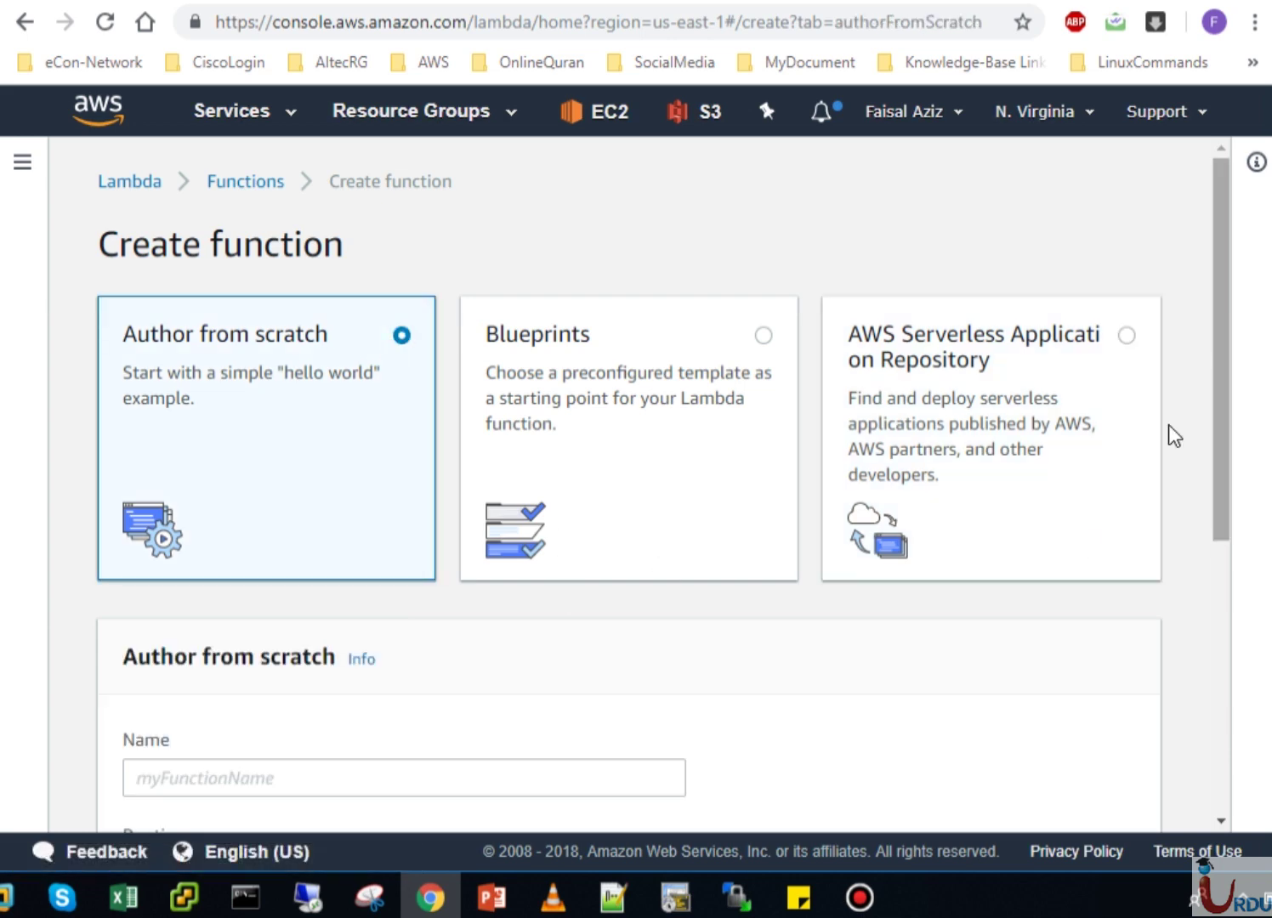
Name the new function UITALambdaFunction
{"action": "left_click_drag", "start_coordinate": [1215, 426], "coordinate": [1143, 603]}
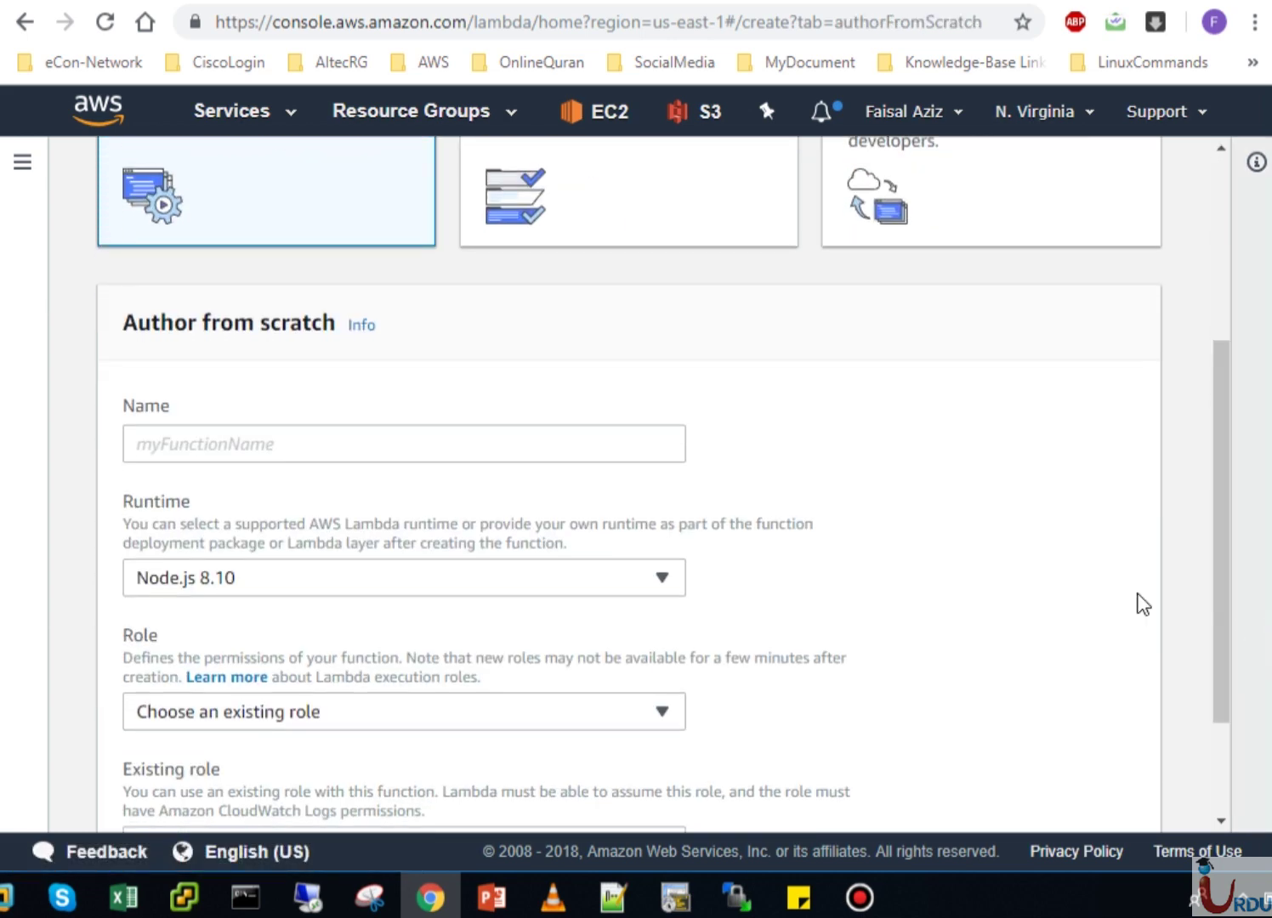
{"action": "left_click", "coordinate": [294, 445]}
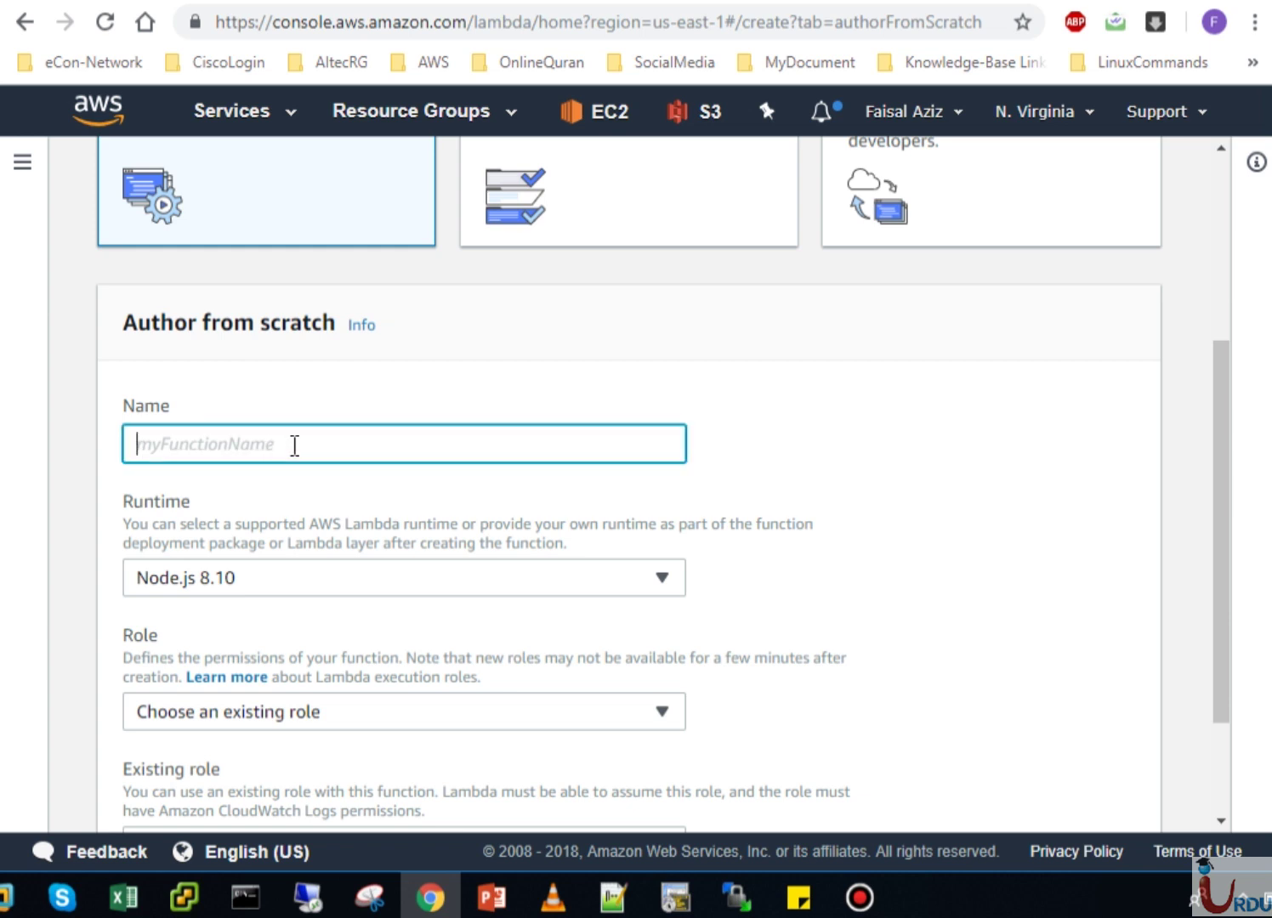
{"action": "type", "text": "UITA"}
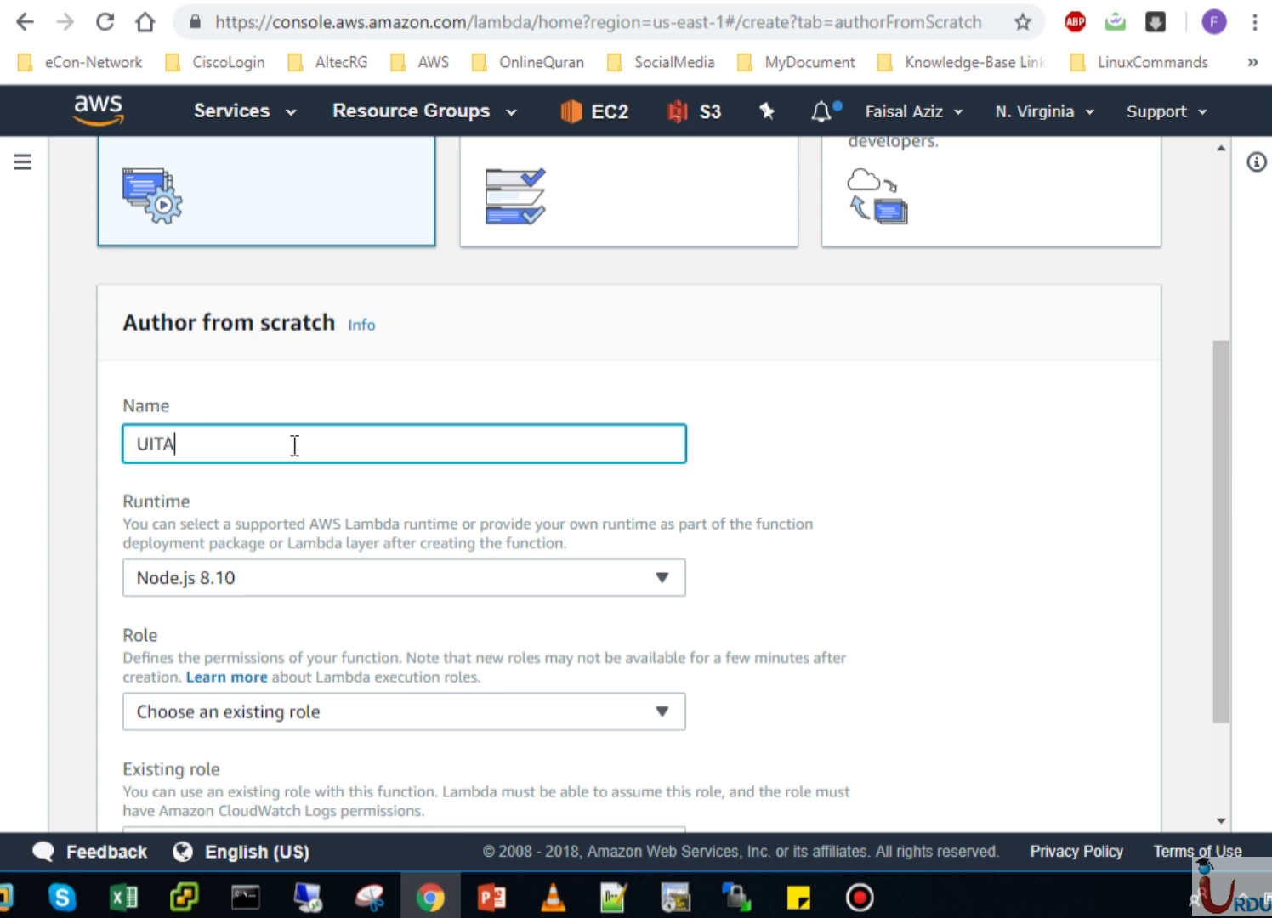
{"action": "type", "text": "LambdaFuncti"}
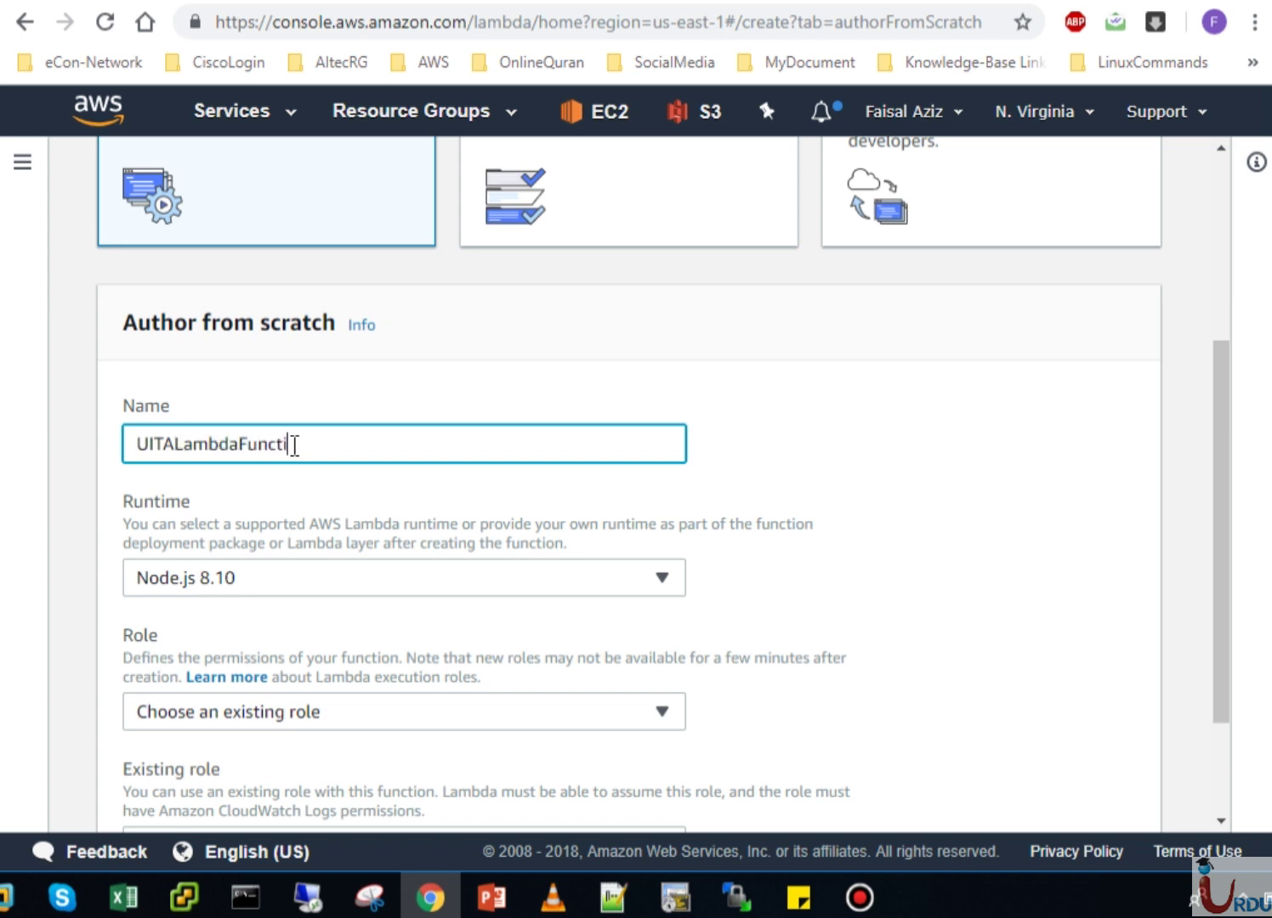
{"action": "type", "text": "on"}
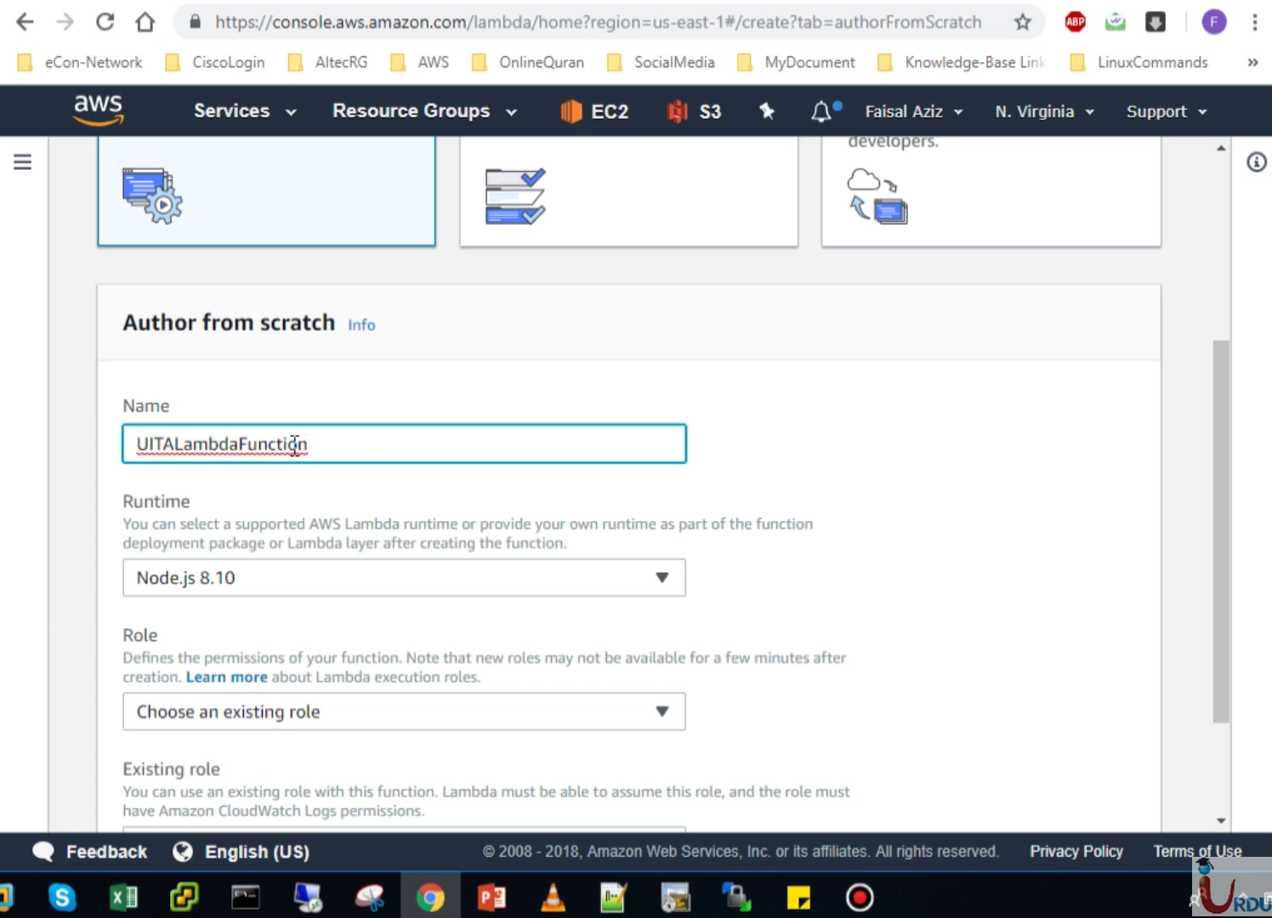
Set the function's runtime to Python 3.6
{"action": "left_click", "coordinate": [412, 587]}
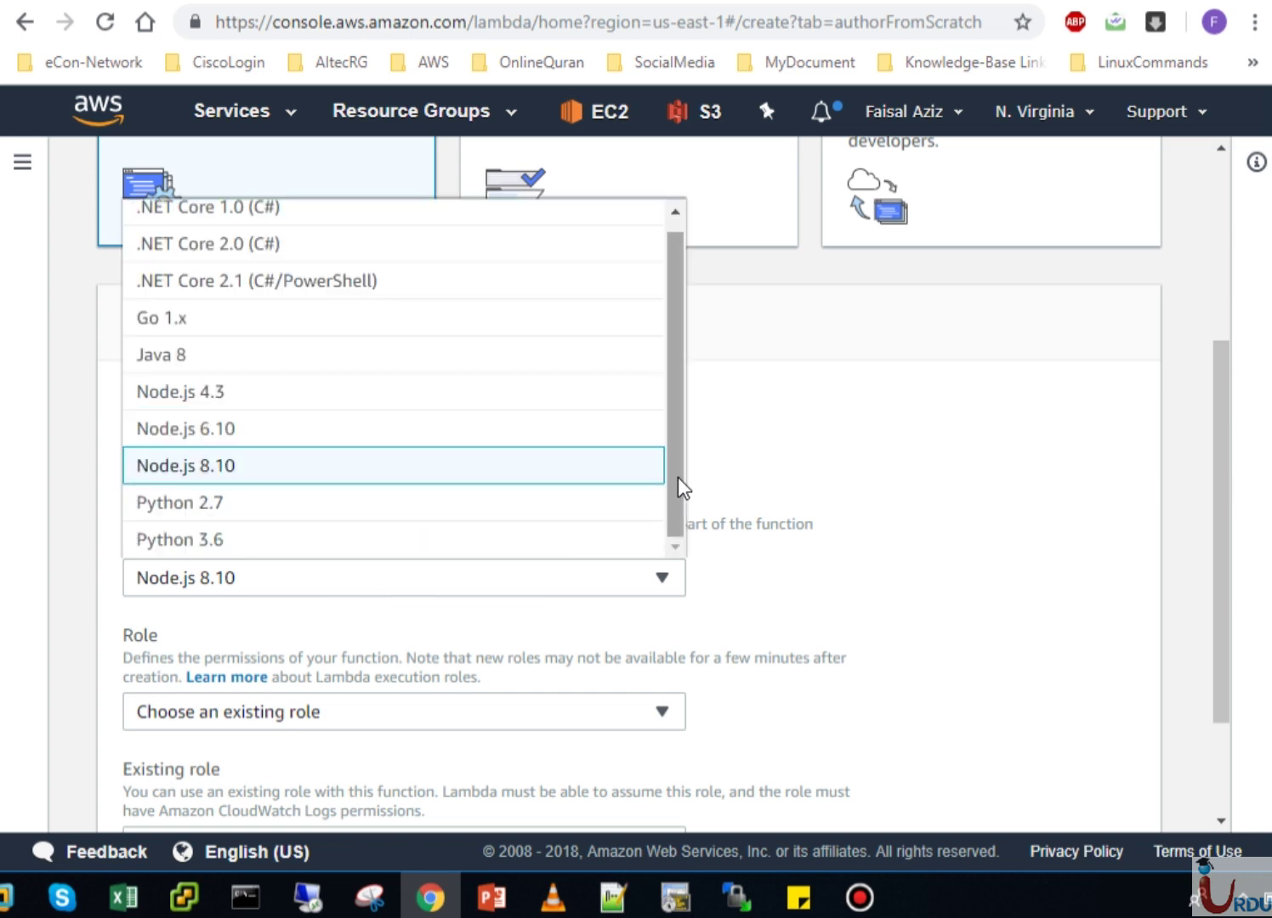
{"action": "left_click_drag", "start_coordinate": [676, 481], "coordinate": [678, 450]}
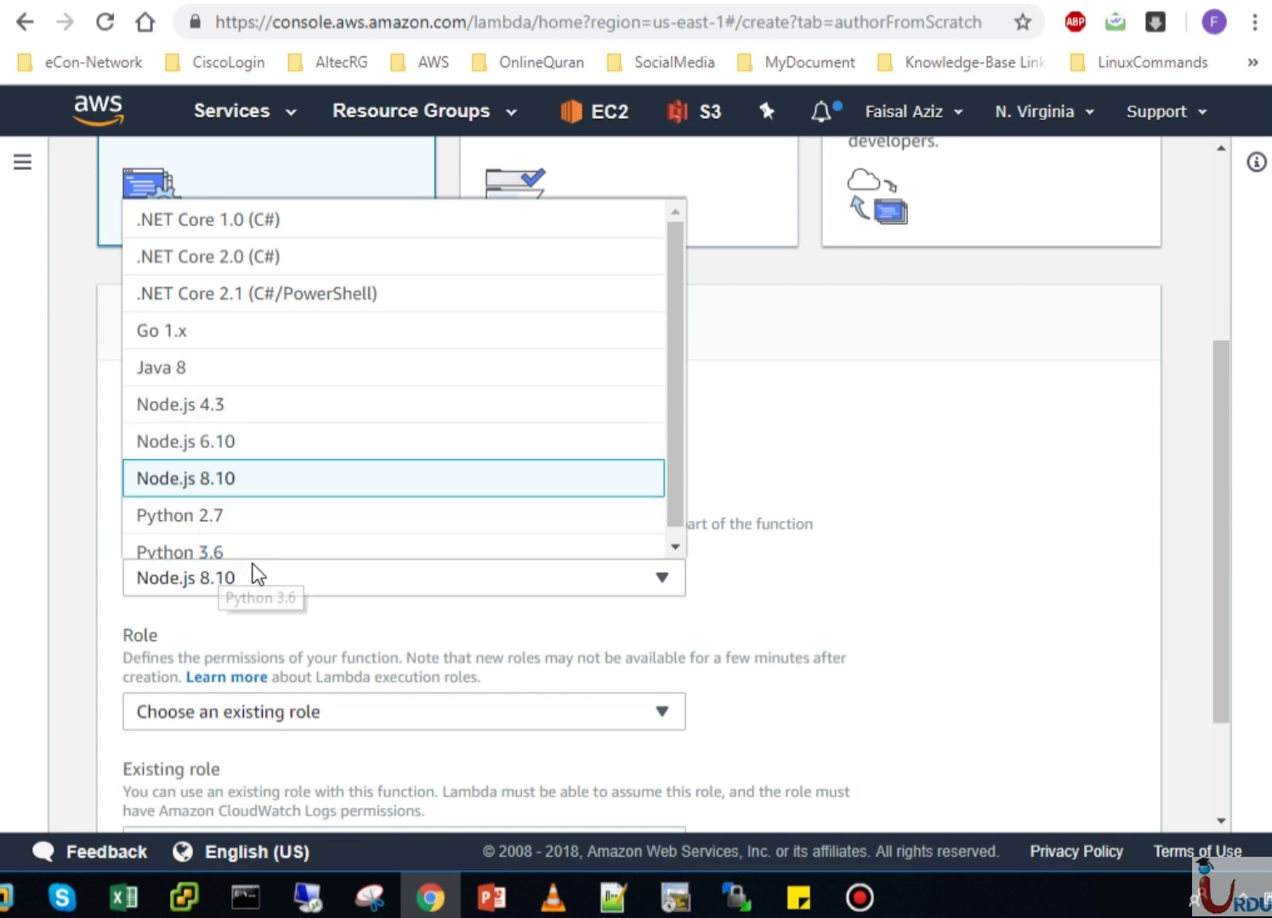
{"action": "left_click", "coordinate": [206, 551]}
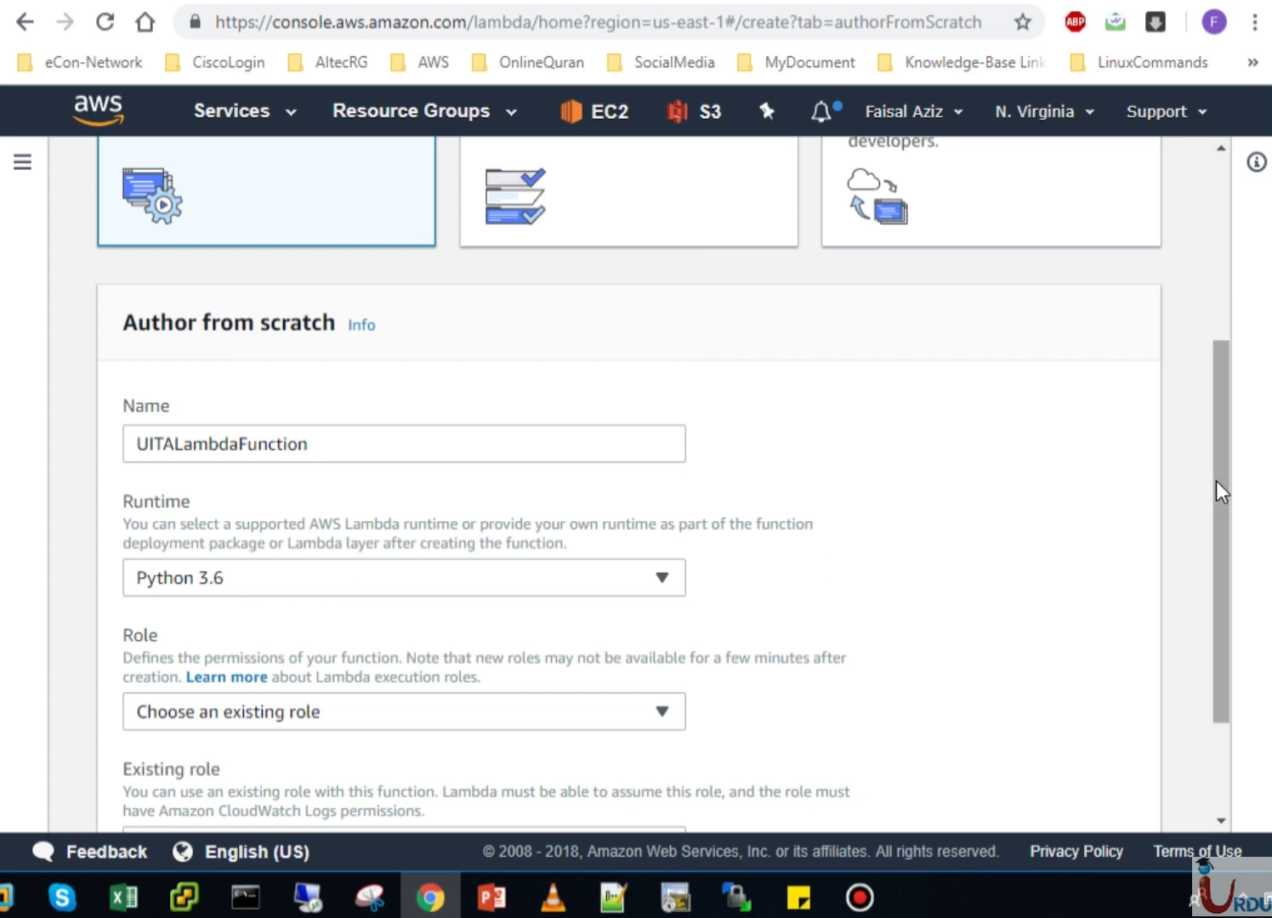
Check the existing roles available to the function and set its role to "Create a new role from one or more templates"
{"action": "left_click_drag", "start_coordinate": [1217, 480], "coordinate": [1226, 584]}
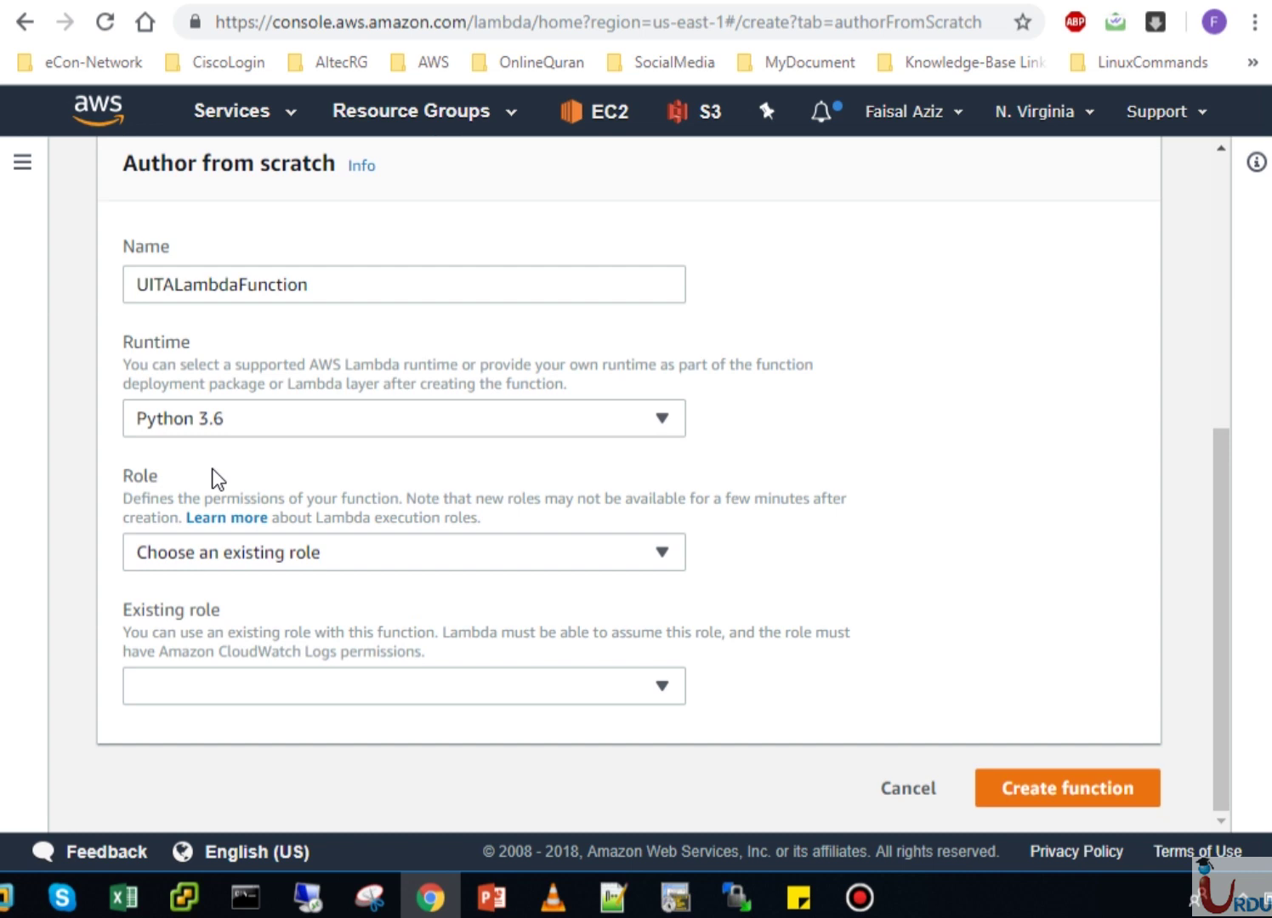
{"action": "left_click", "coordinate": [399, 554]}
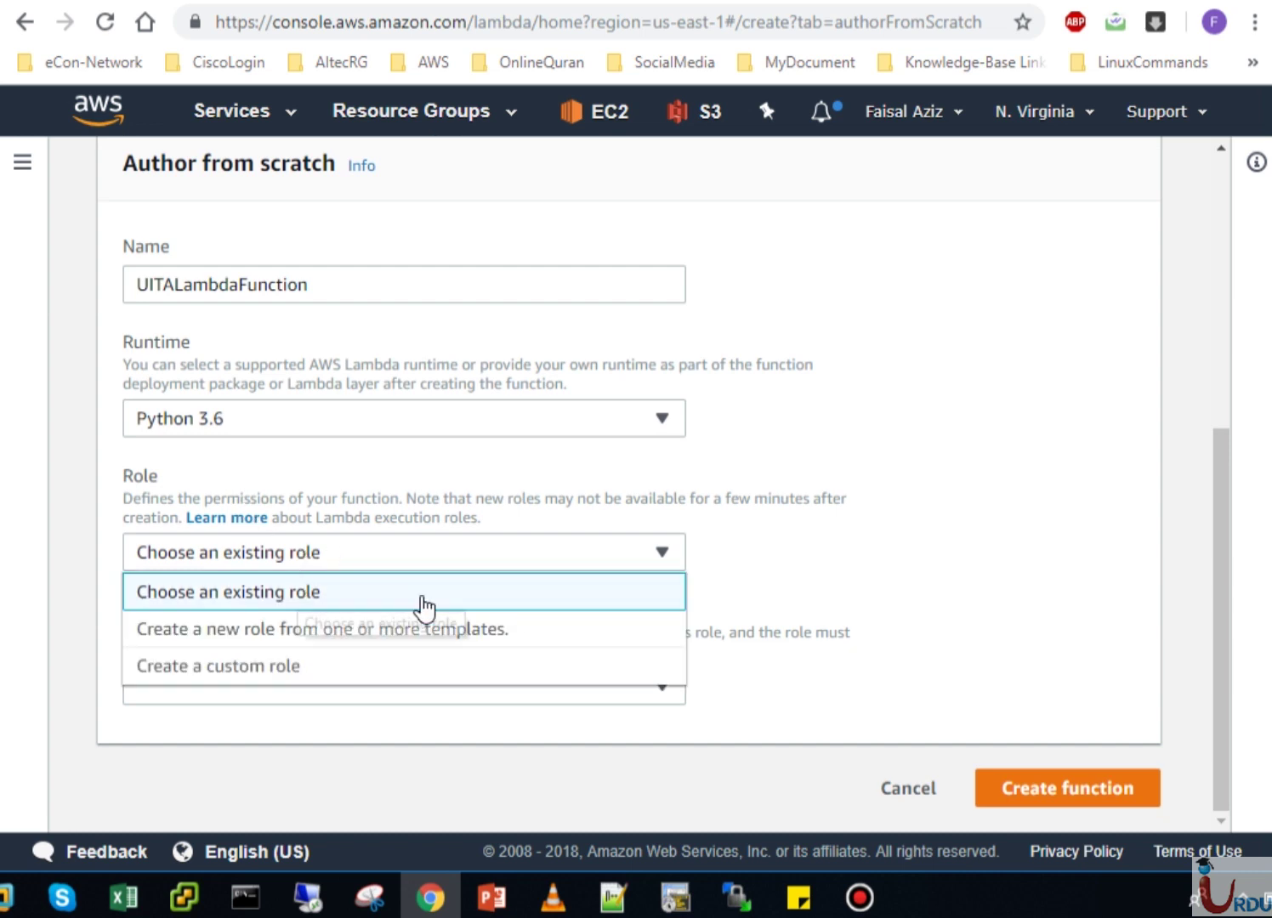
{"action": "left_click", "coordinate": [600, 737]}
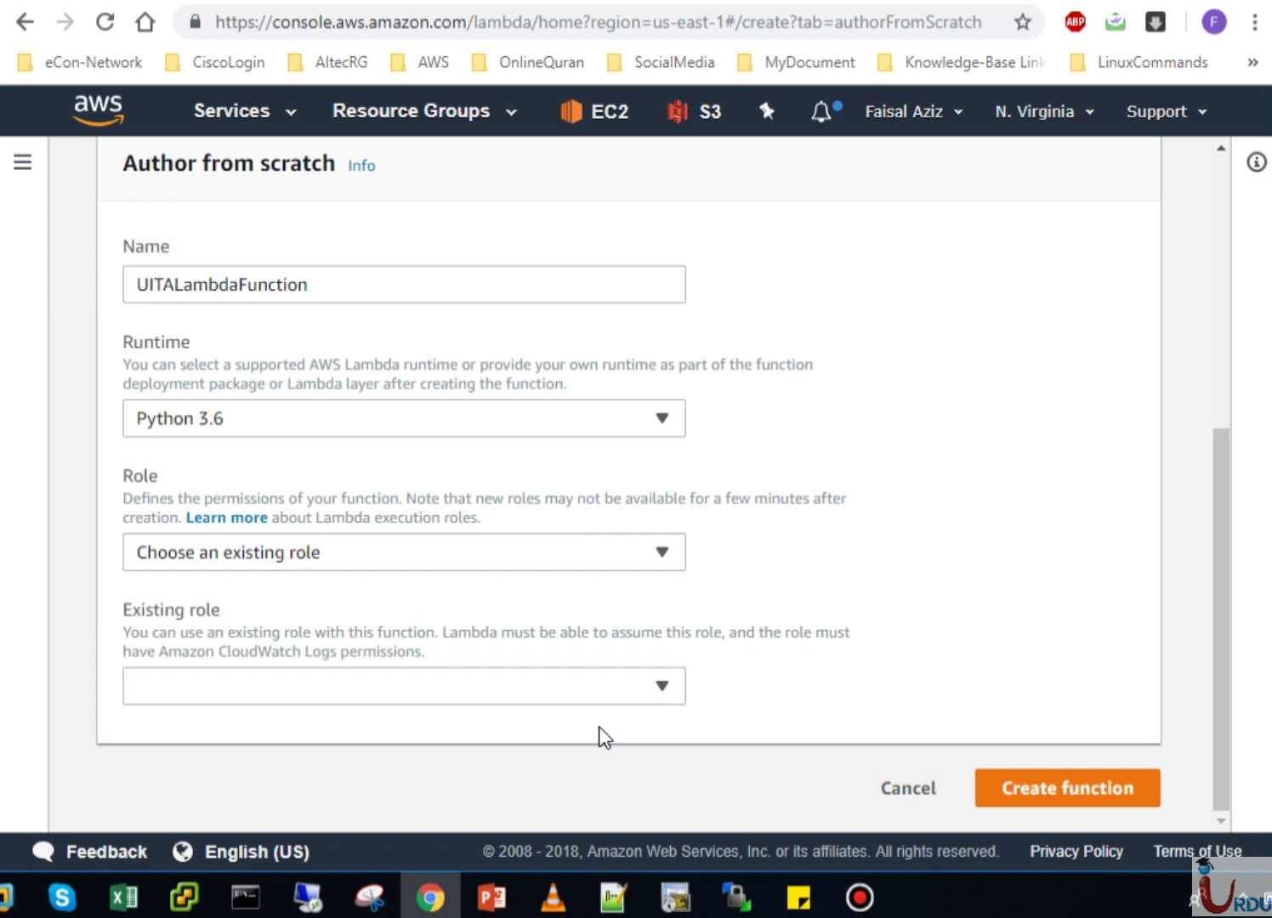
{"action": "left_click", "coordinate": [664, 685]}
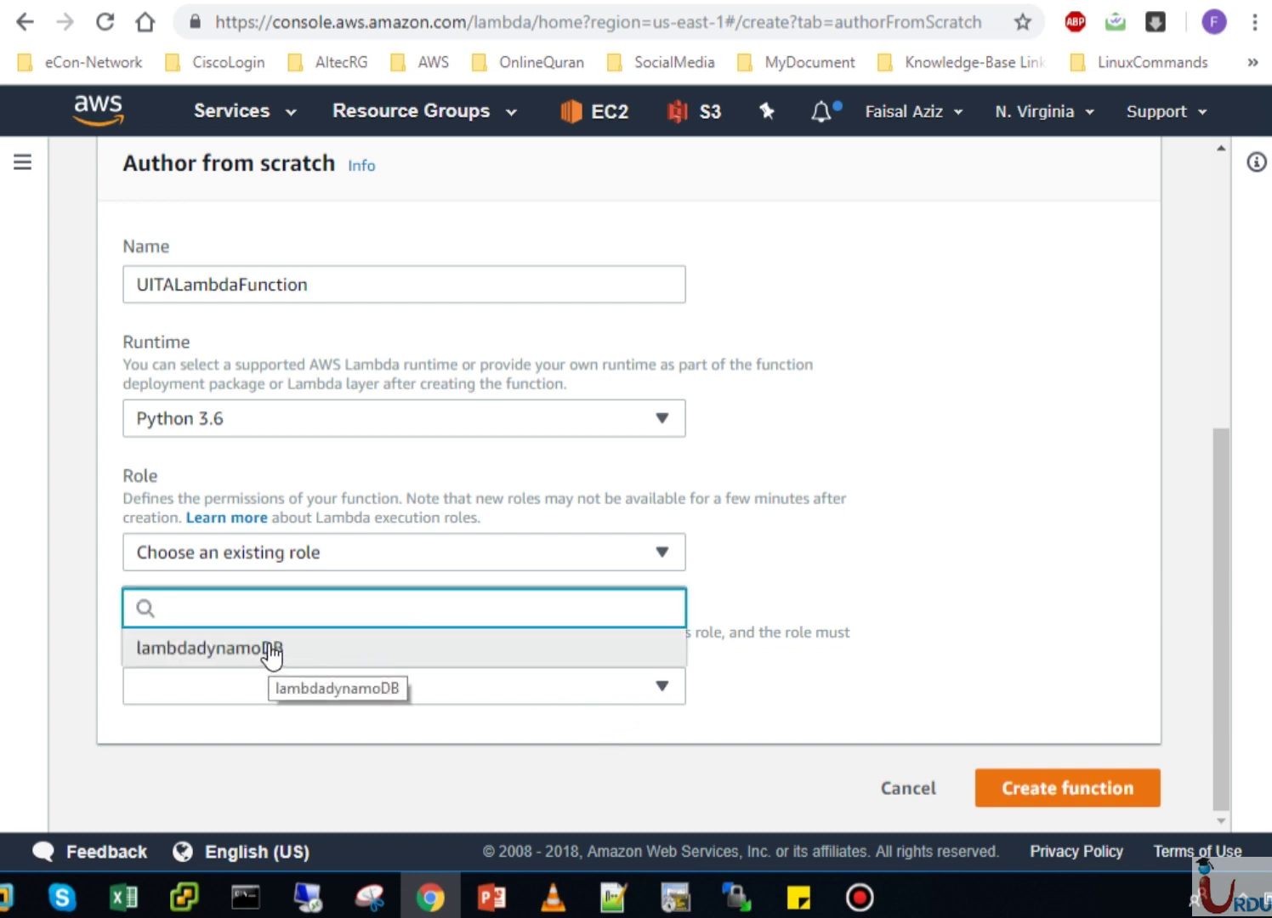
{"action": "left_click", "coordinate": [501, 551]}
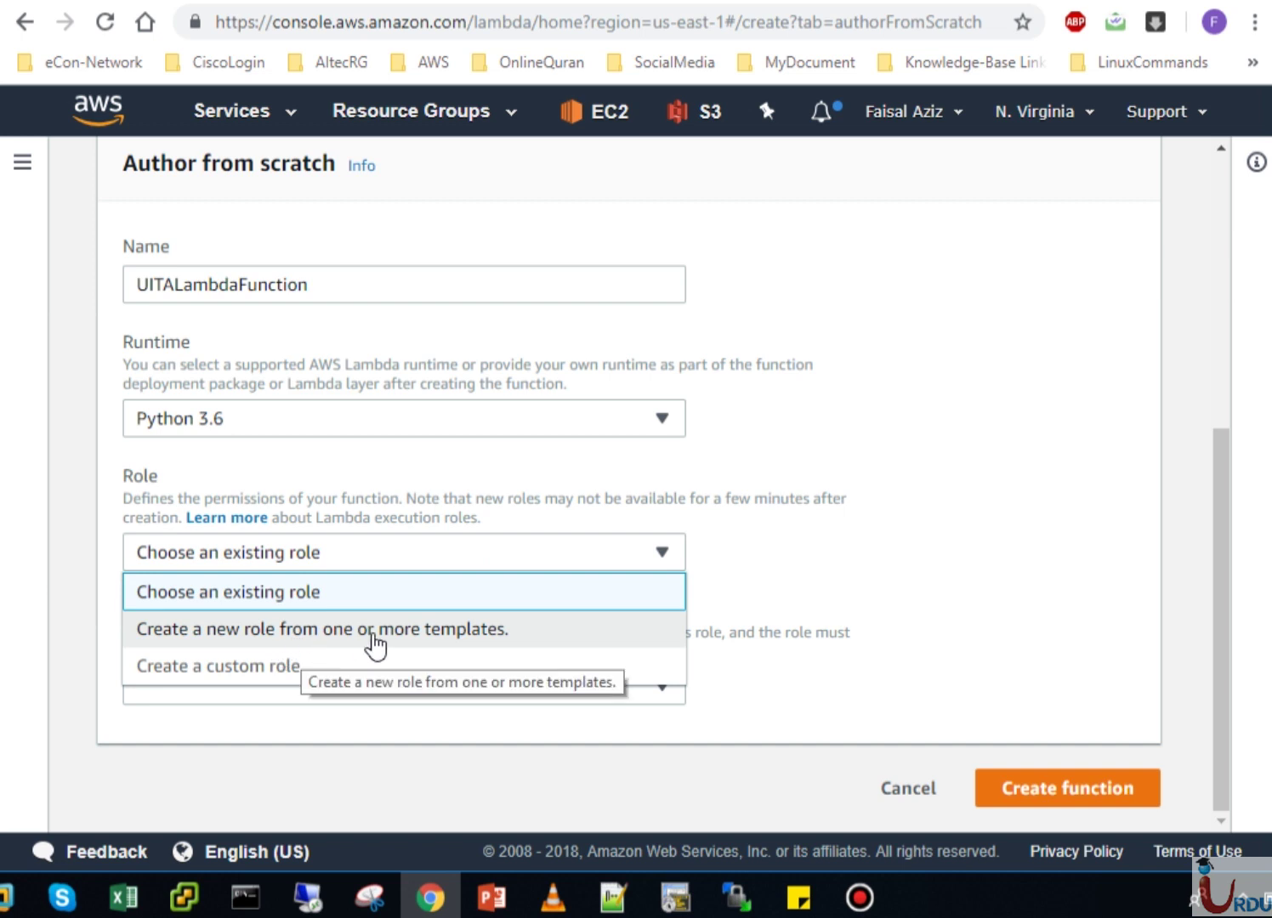
{"action": "left_click", "coordinate": [438, 629]}
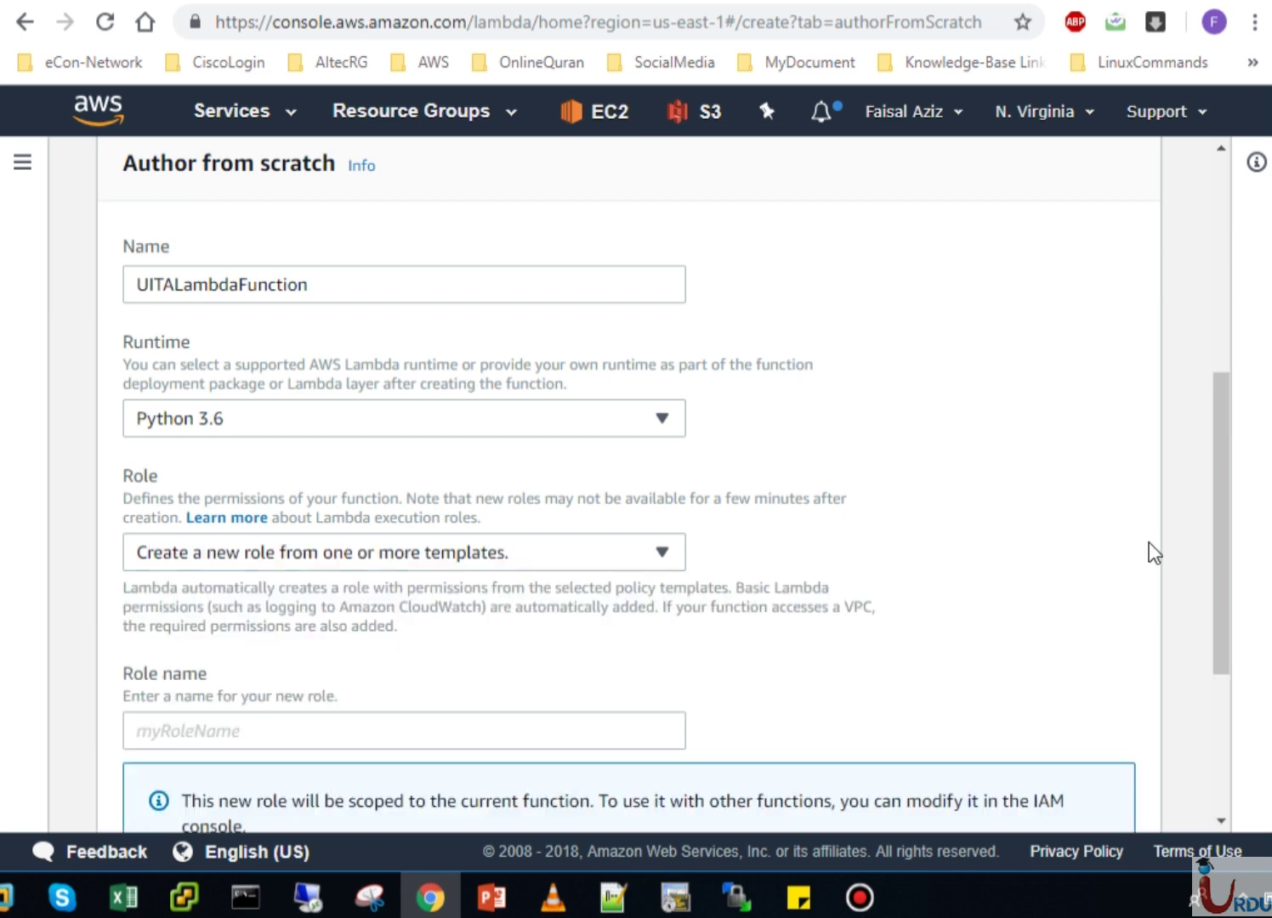
Examine the policy templates offered for the new role without selecting one
{"action": "left_click_drag", "start_coordinate": [1224, 602], "coordinate": [1217, 711]}
{"action": "left_click", "coordinate": [675, 728]}
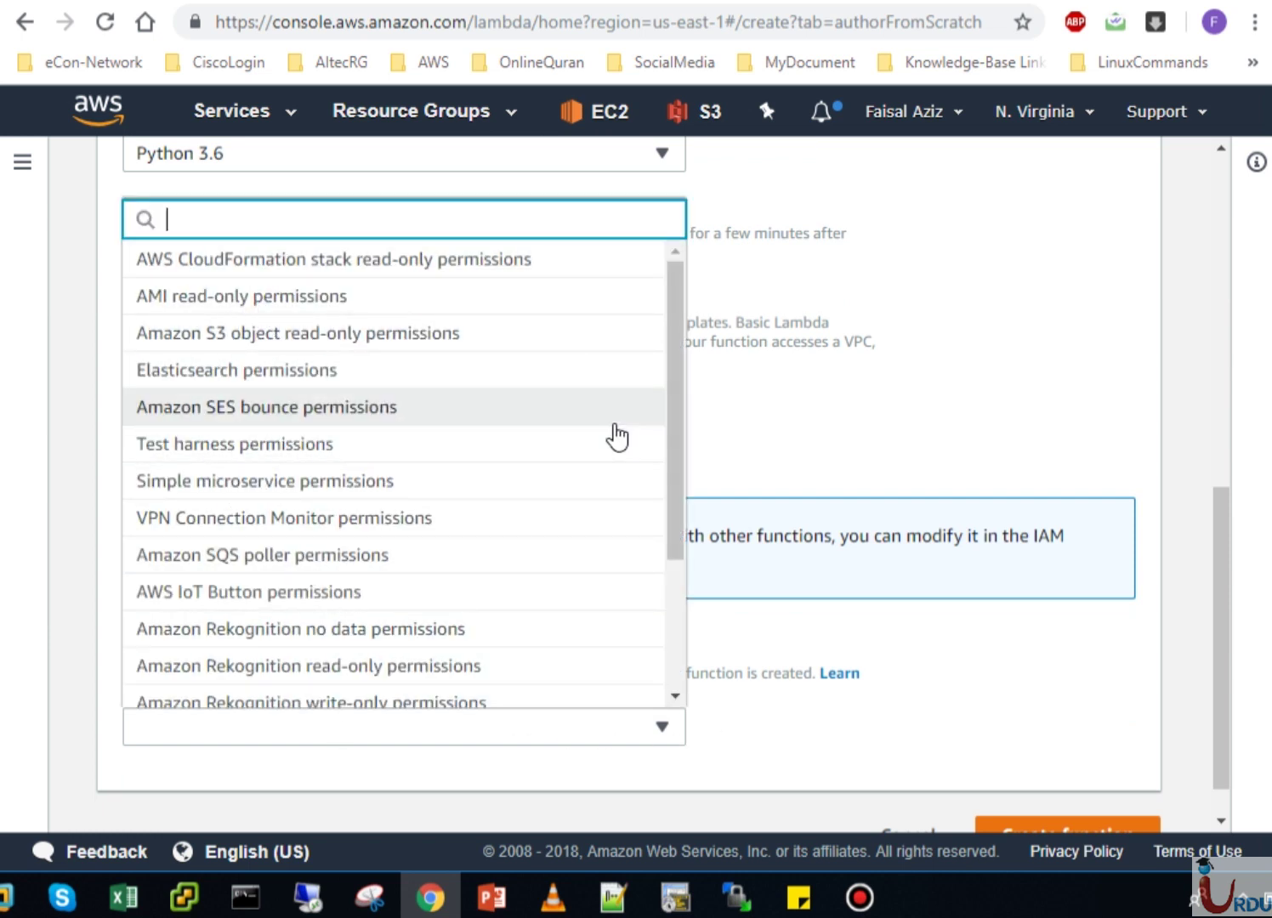
{"action": "mouse_move", "coordinate": [675, 426]}
{"action": "left_mouse_down"}
{"action": "mouse_move", "coordinate": [675, 556]}
{"action": "mouse_move", "coordinate": [684, 448]}
{"action": "left_mouse_up"}
{"action": "left_click", "coordinate": [926, 750]}
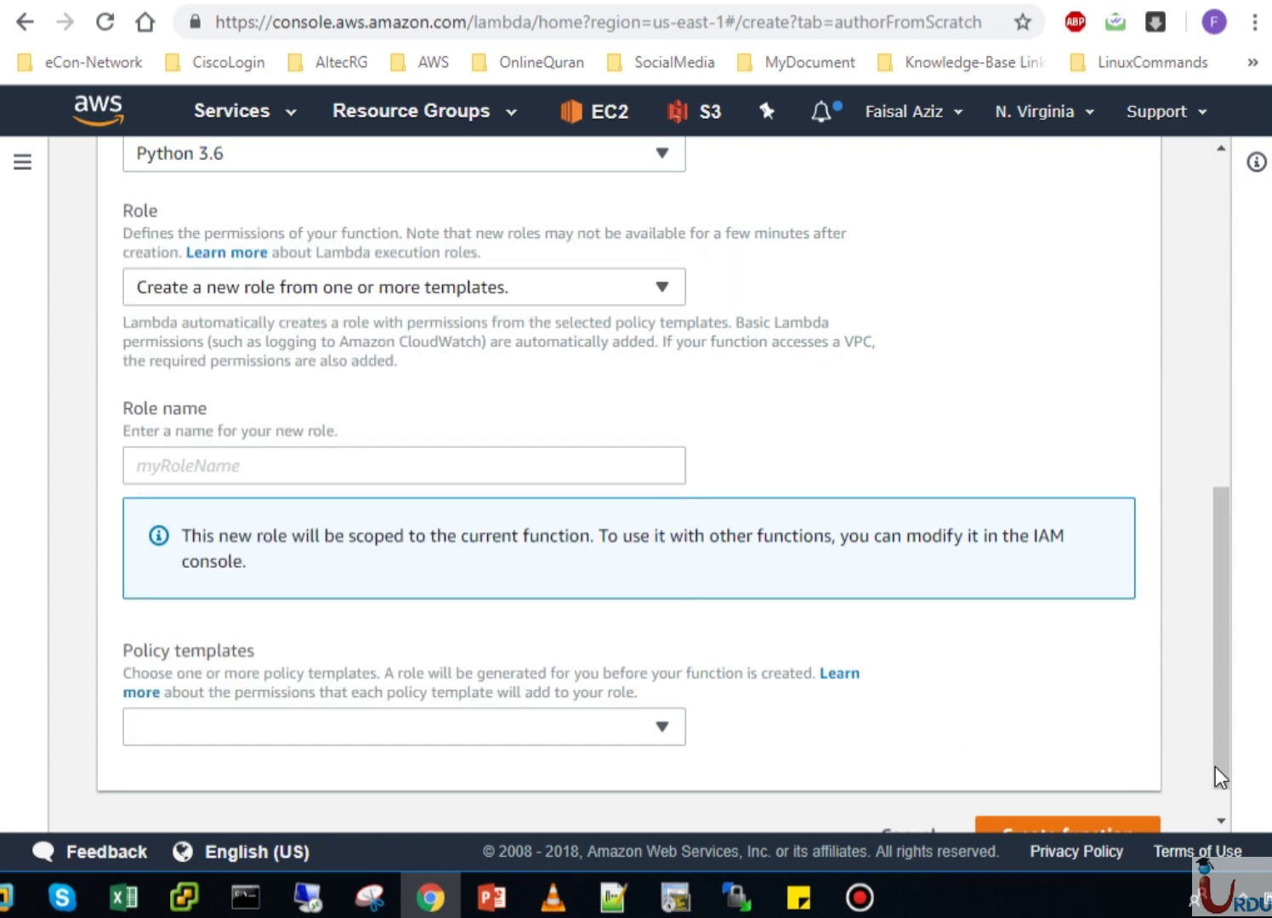
{"action": "left_click_drag", "start_coordinate": [1223, 760], "coordinate": [1224, 708]}
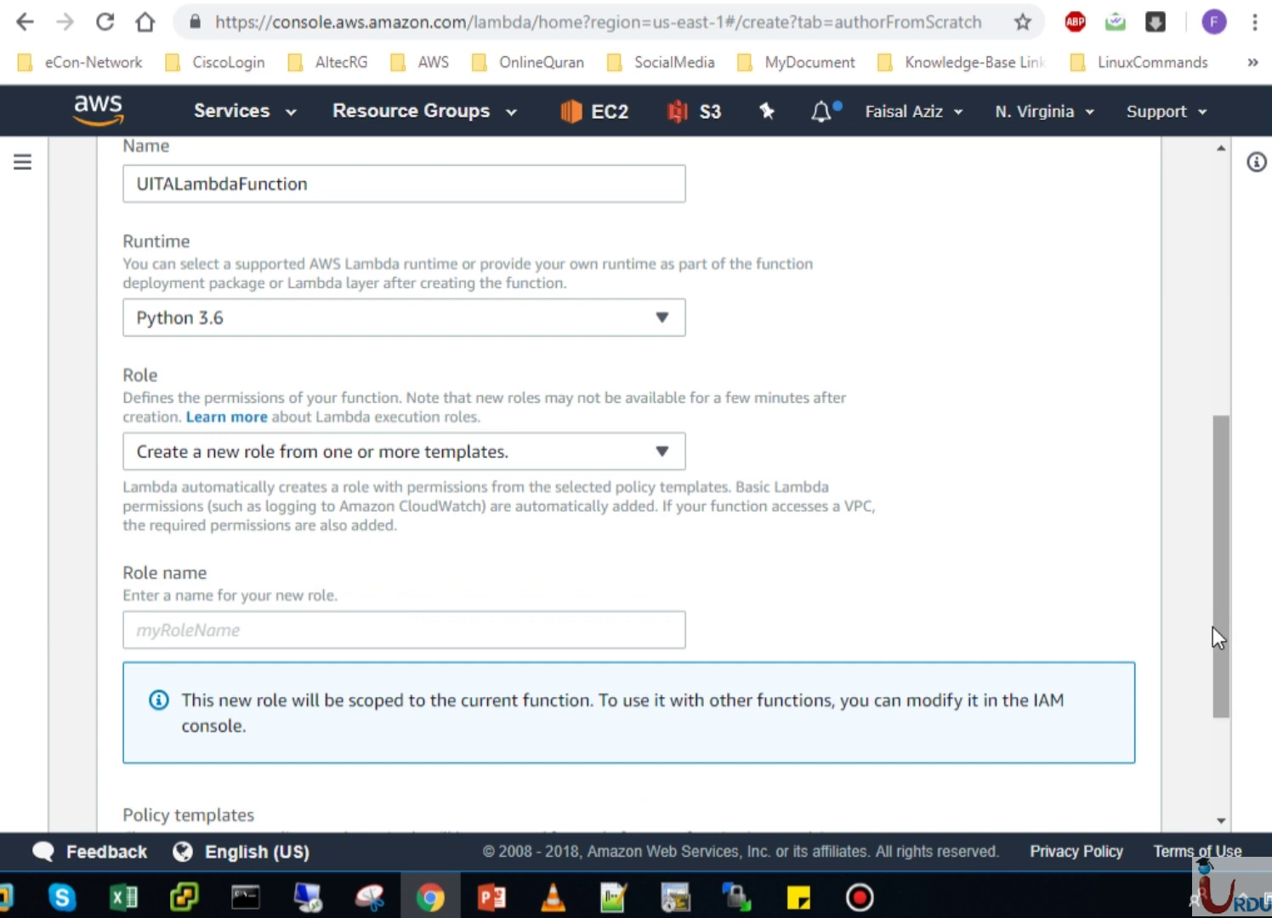
Try the "Create a custom role" option, and return the function's role to "Create a new role from one or more templates"
{"action": "left_click_drag", "start_coordinate": [1215, 610], "coordinate": [1220, 568]}
{"action": "left_click", "coordinate": [661, 535]}
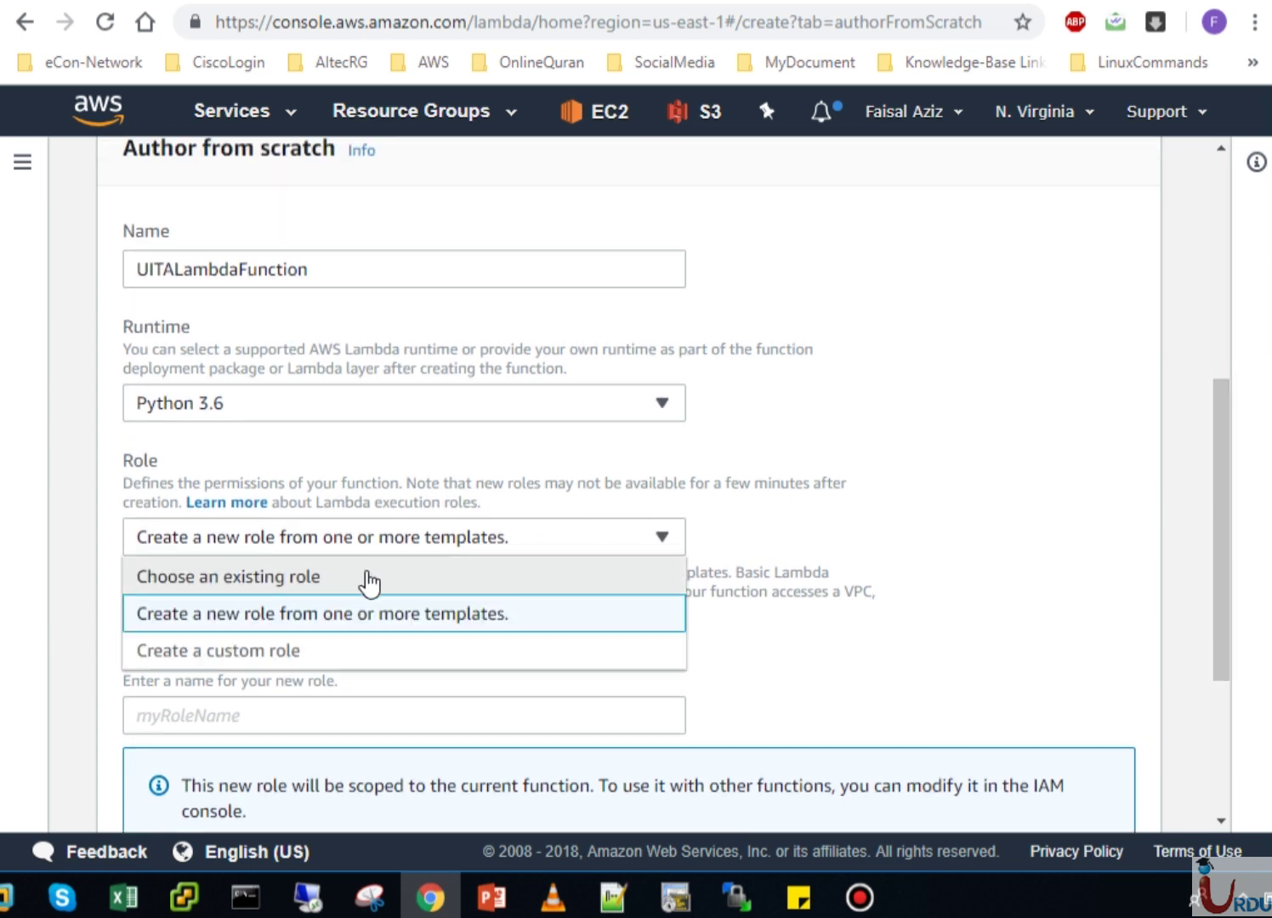
{"action": "left_click", "coordinate": [264, 652]}
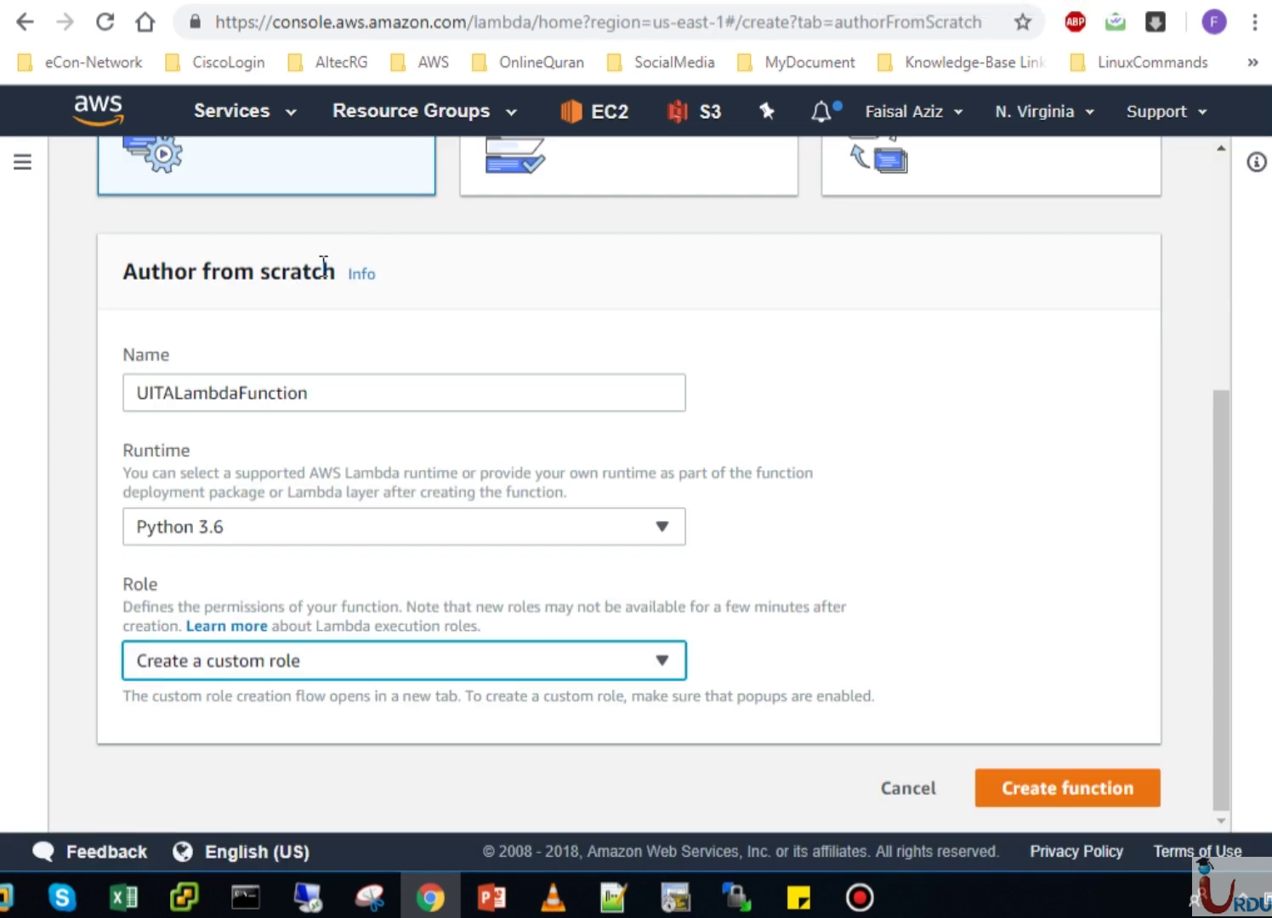
{"action": "left_click", "coordinate": [578, 673]}
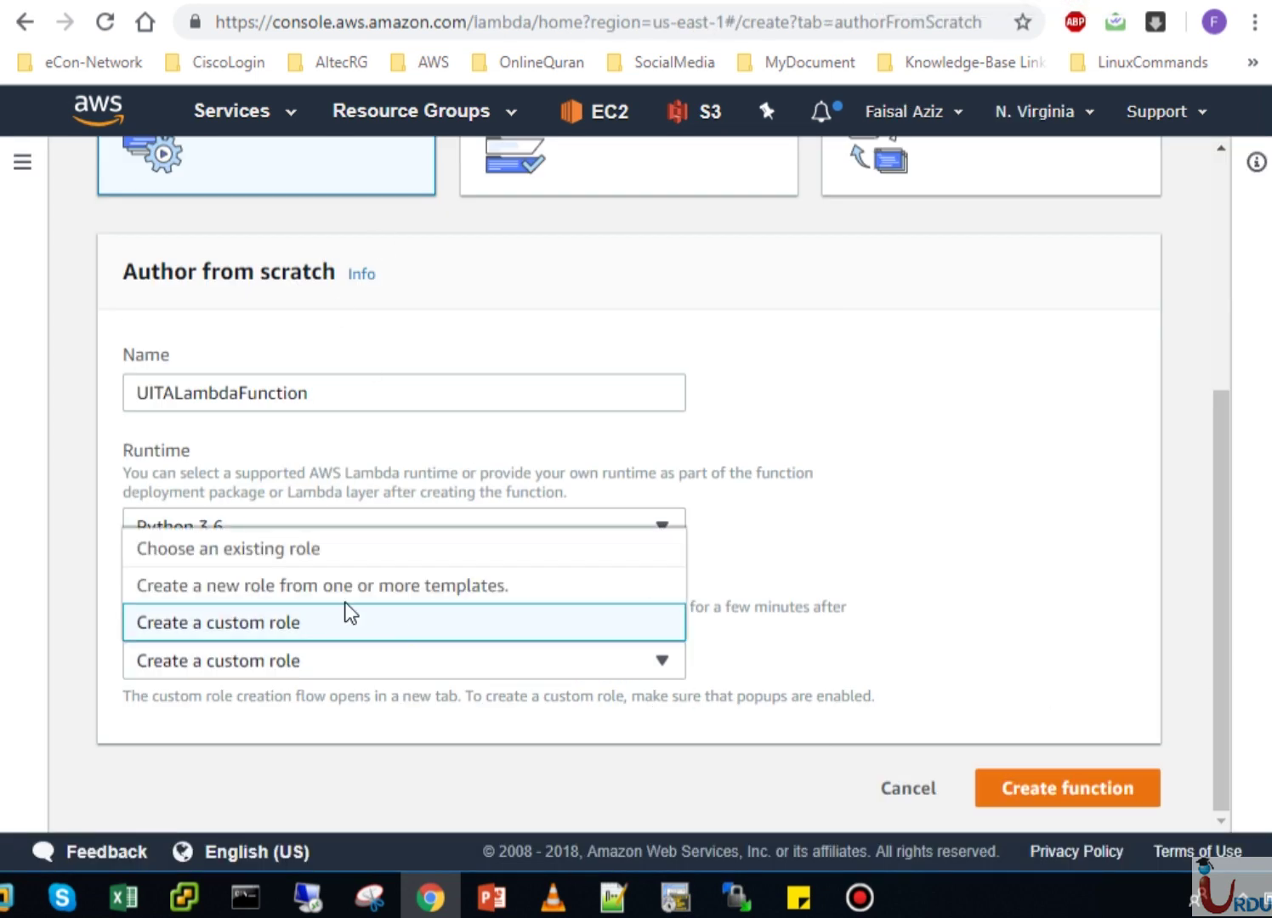
{"action": "left_click", "coordinate": [247, 593]}
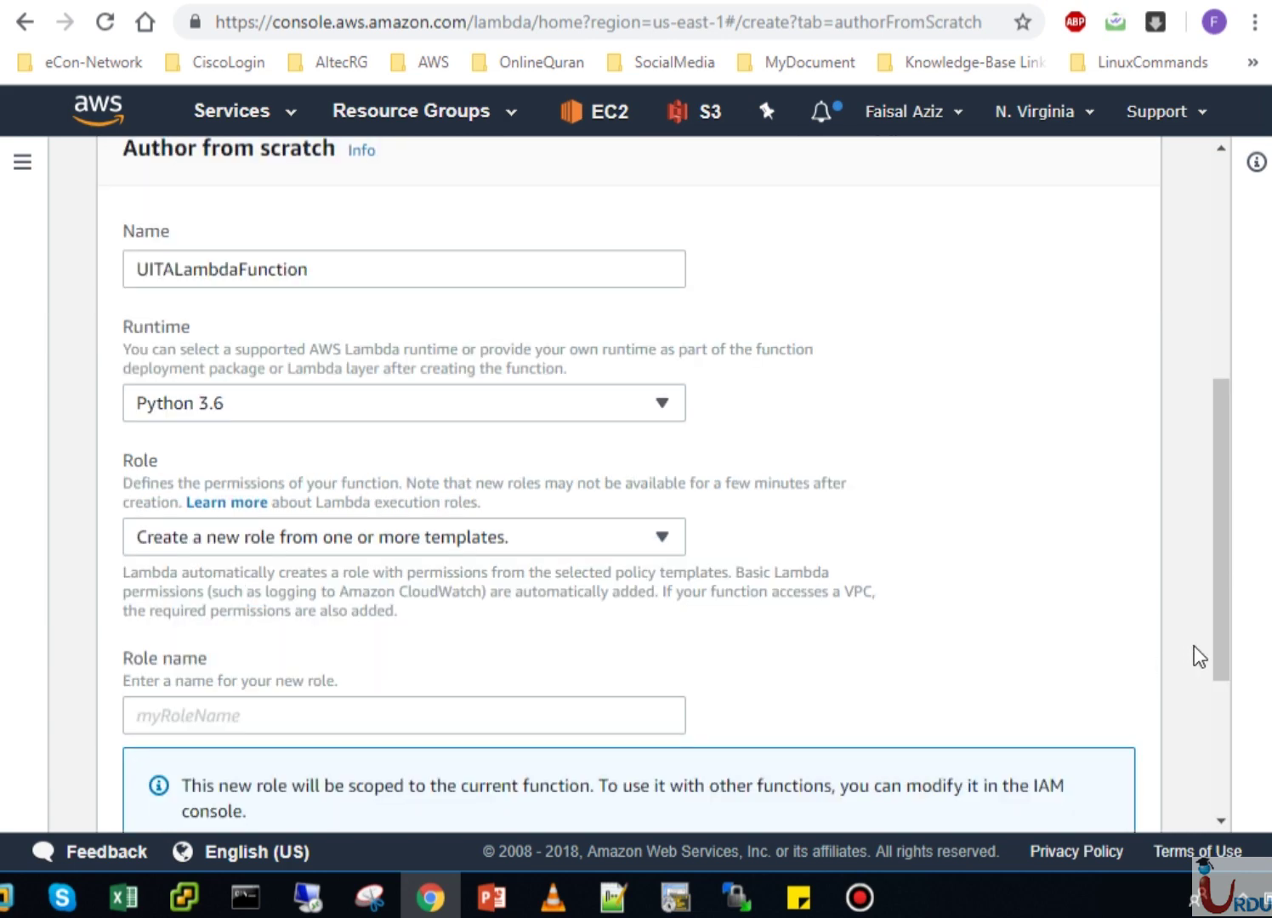
Name the new execution role LambdaRole1
{"action": "left_click_drag", "start_coordinate": [1227, 659], "coordinate": [1227, 769]}
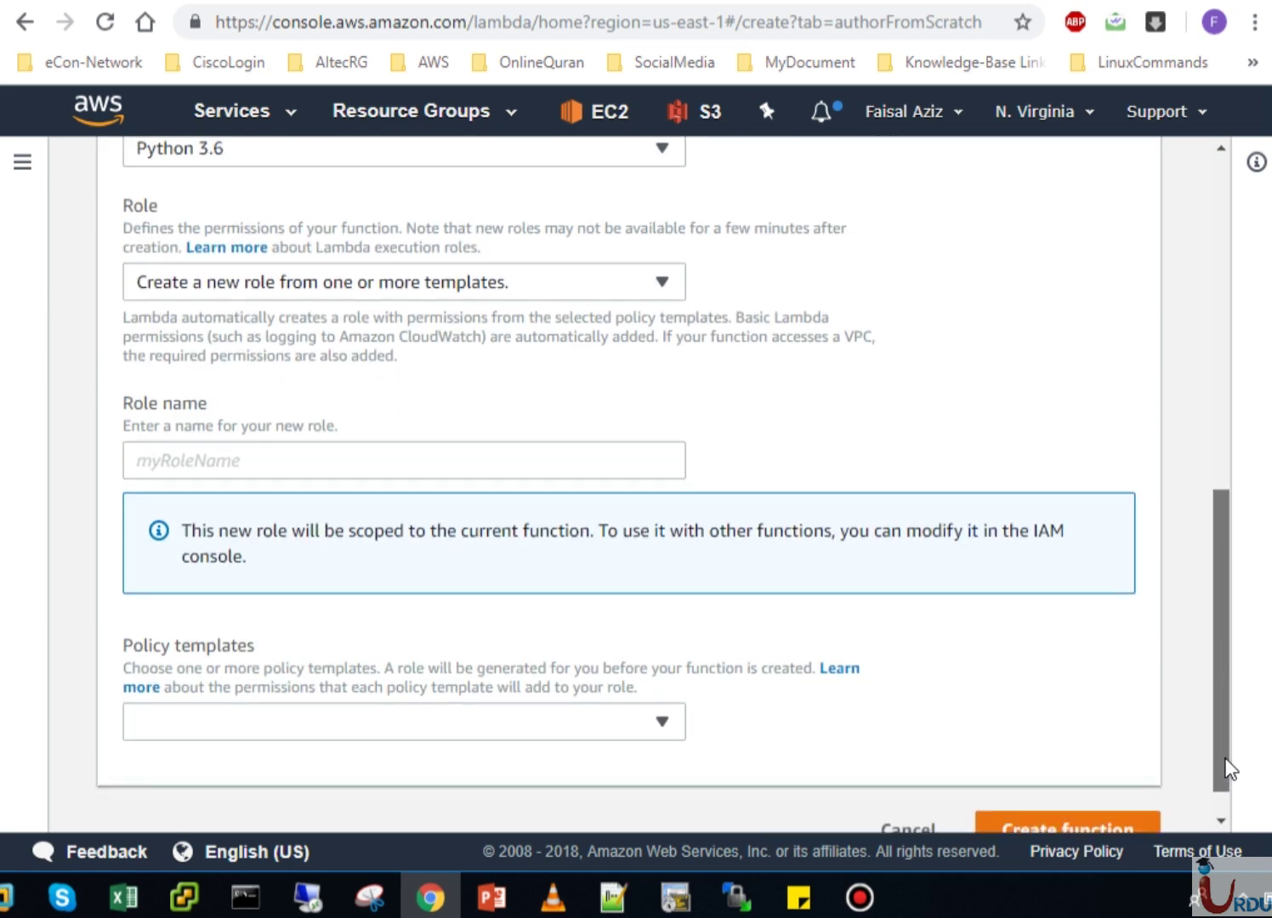
{"action": "left_click", "coordinate": [312, 457]}
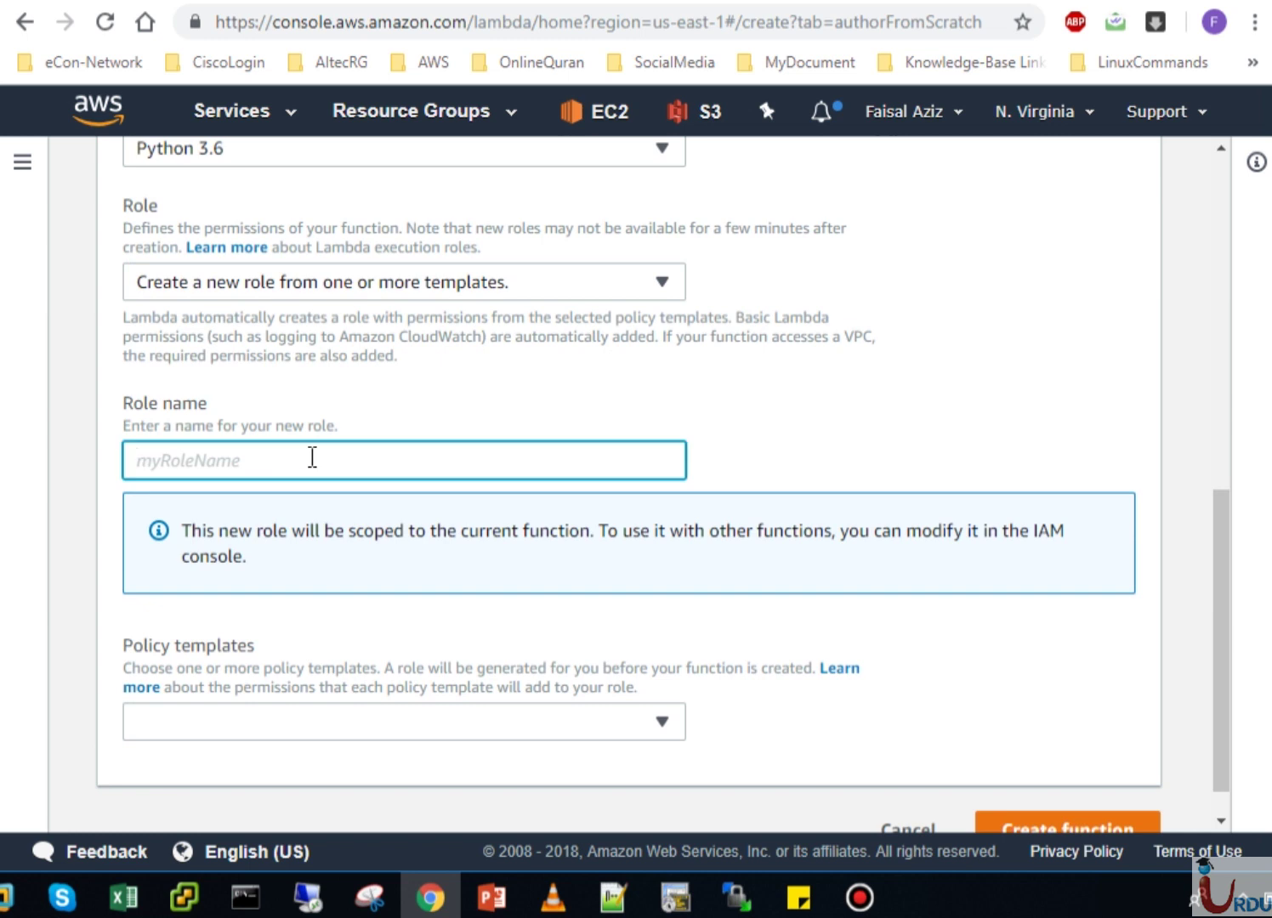
{"action": "type", "text": "LambdaRole"}
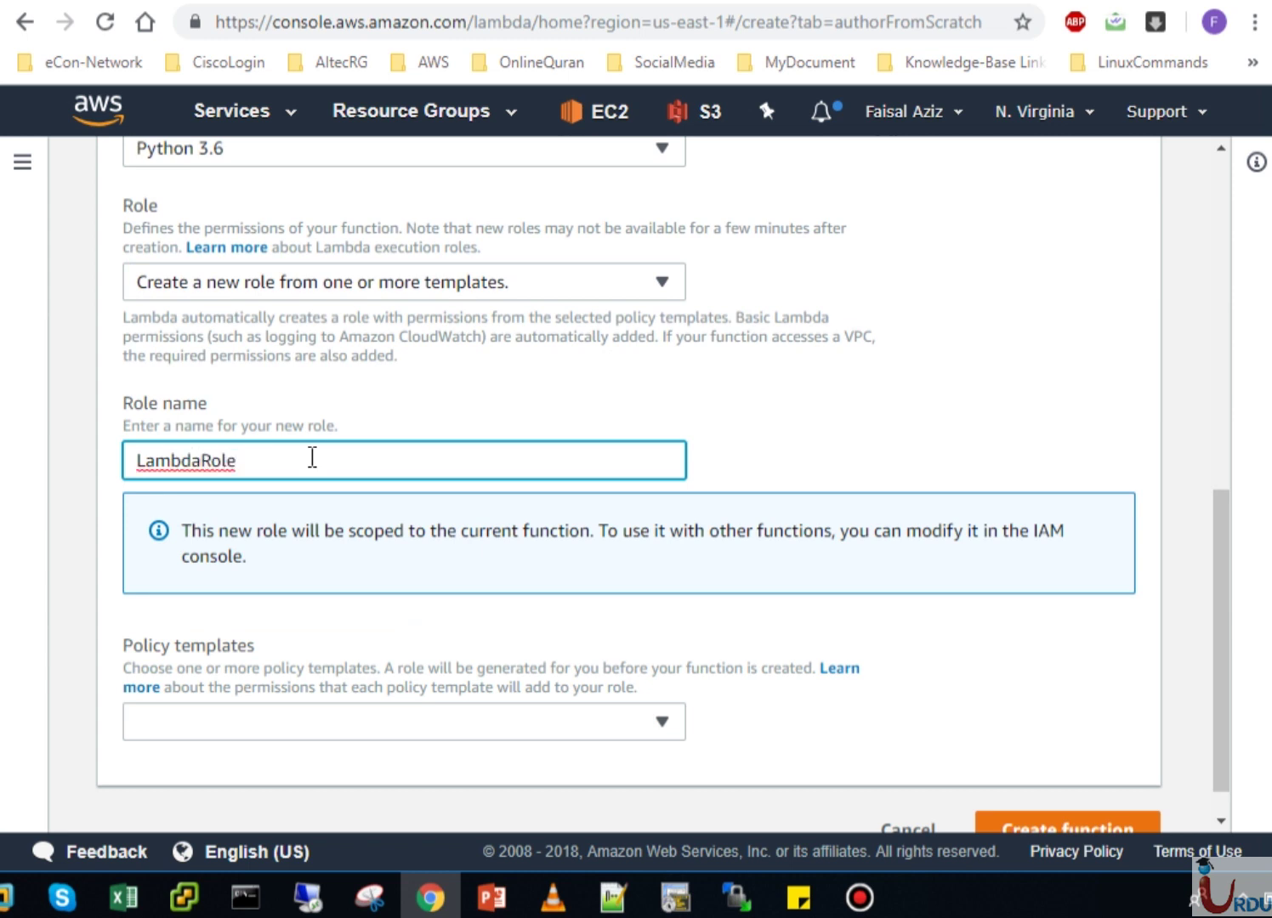
{"action": "type", "text": "1"}
Add the "Amazon S3 object read-only permissions" policy template to the role and create the function
{"action": "left_click", "coordinate": [403, 729]}
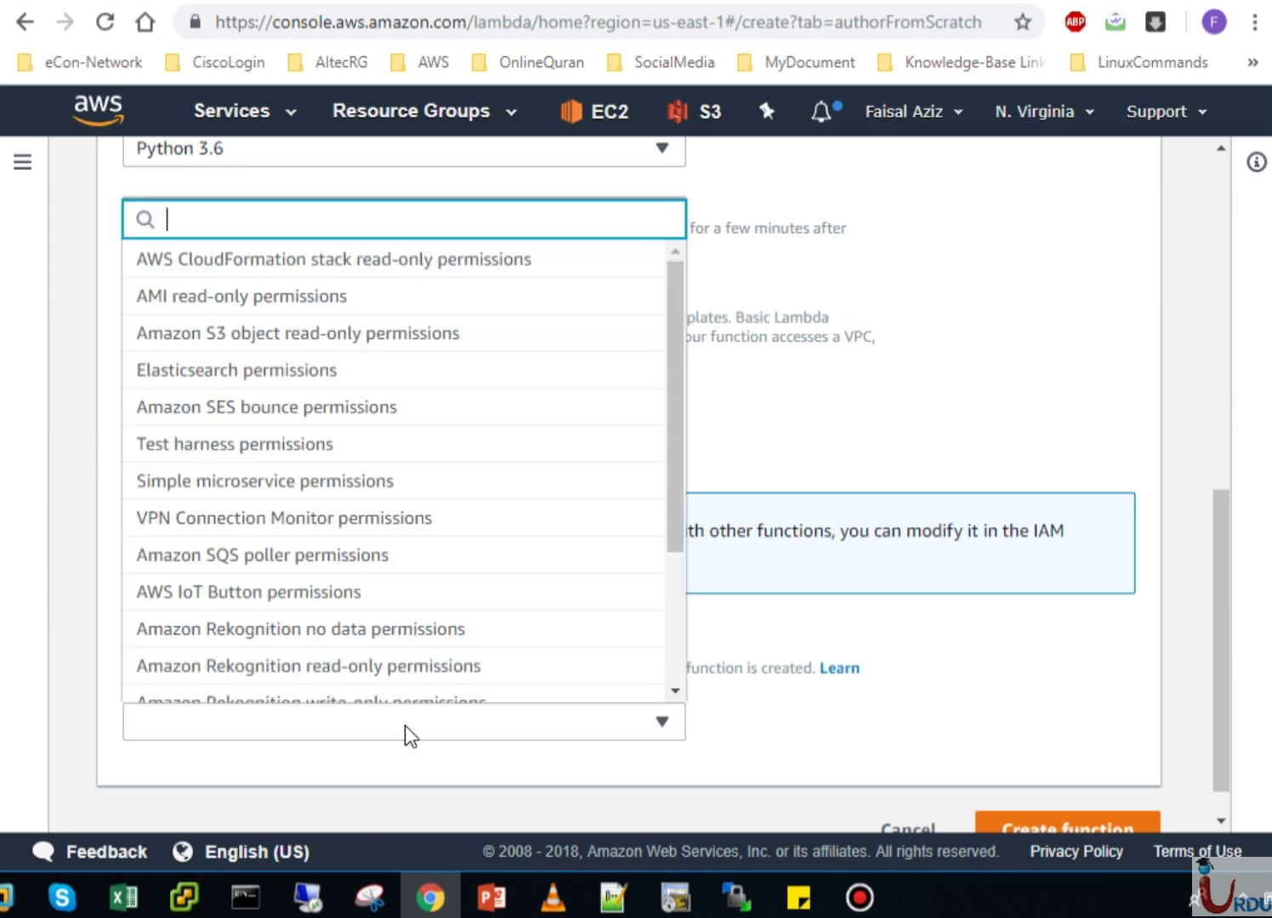
{"action": "left_click", "coordinate": [240, 335]}
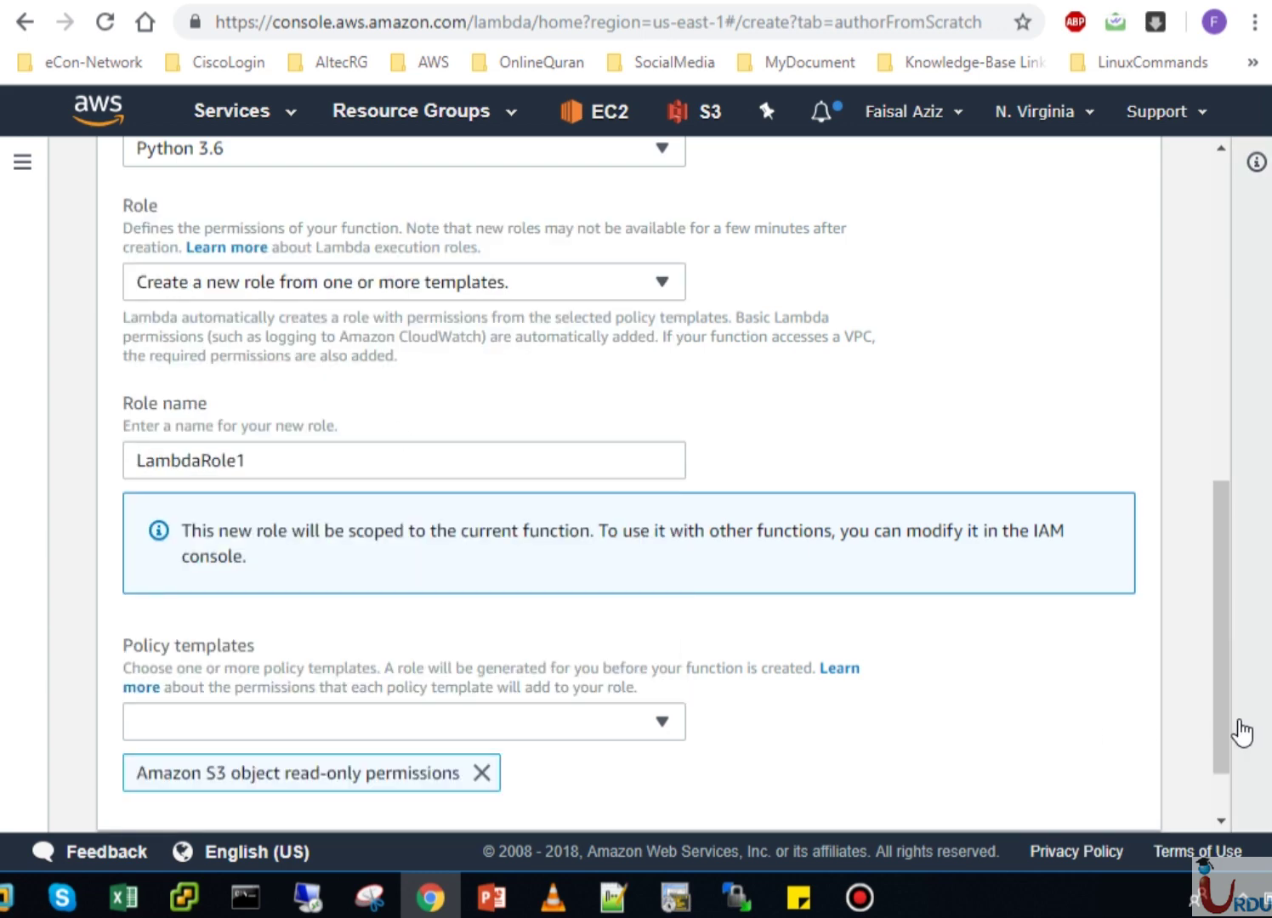
{"action": "left_click_drag", "start_coordinate": [1224, 724], "coordinate": [1221, 768]}
{"action": "left_click", "coordinate": [1105, 797]}
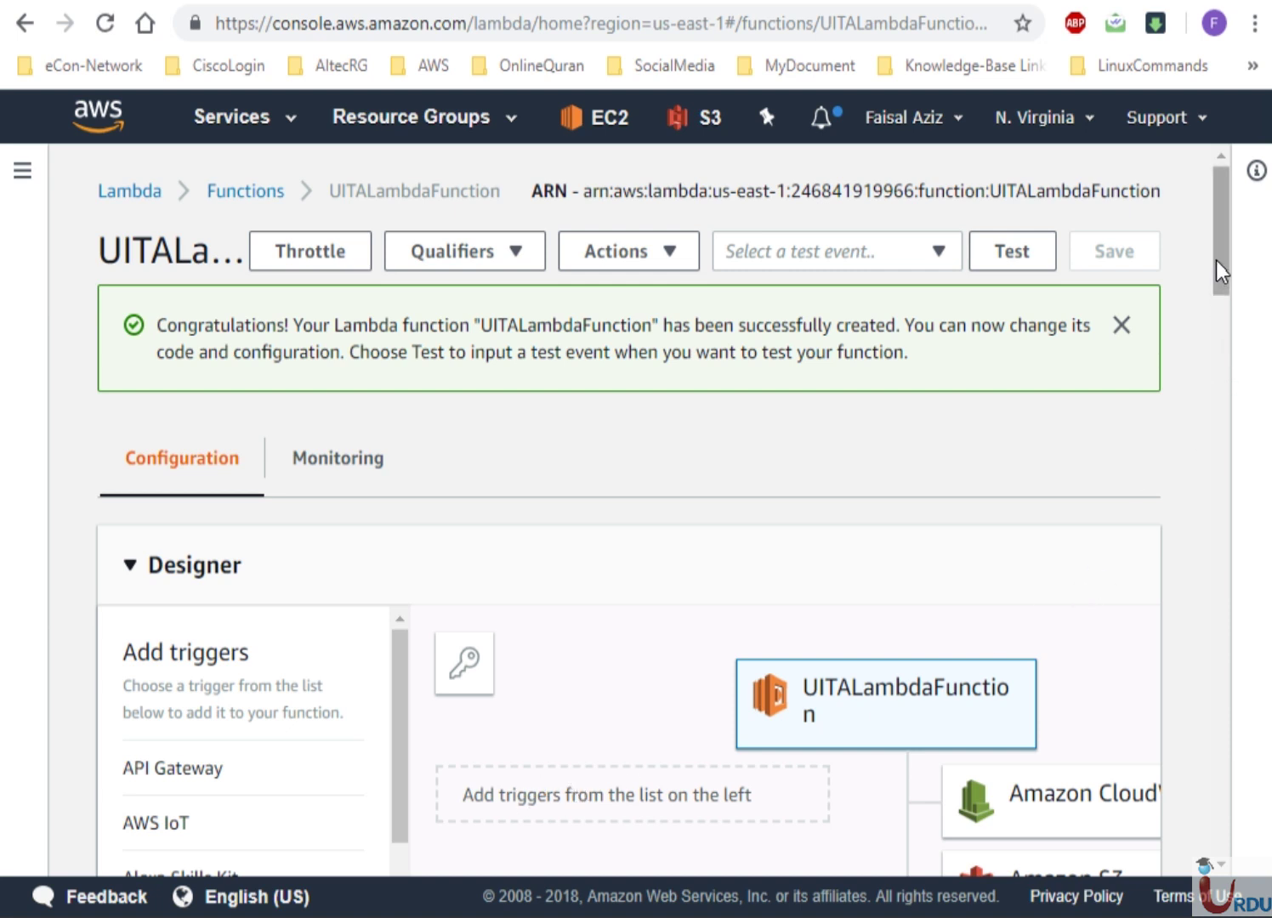
Examine the function's Designer, including the available triggers and the resources its role can access
{"action": "scroll", "coordinate": [1223, 276], "scroll_direction": "down", "scroll_amount": 2}
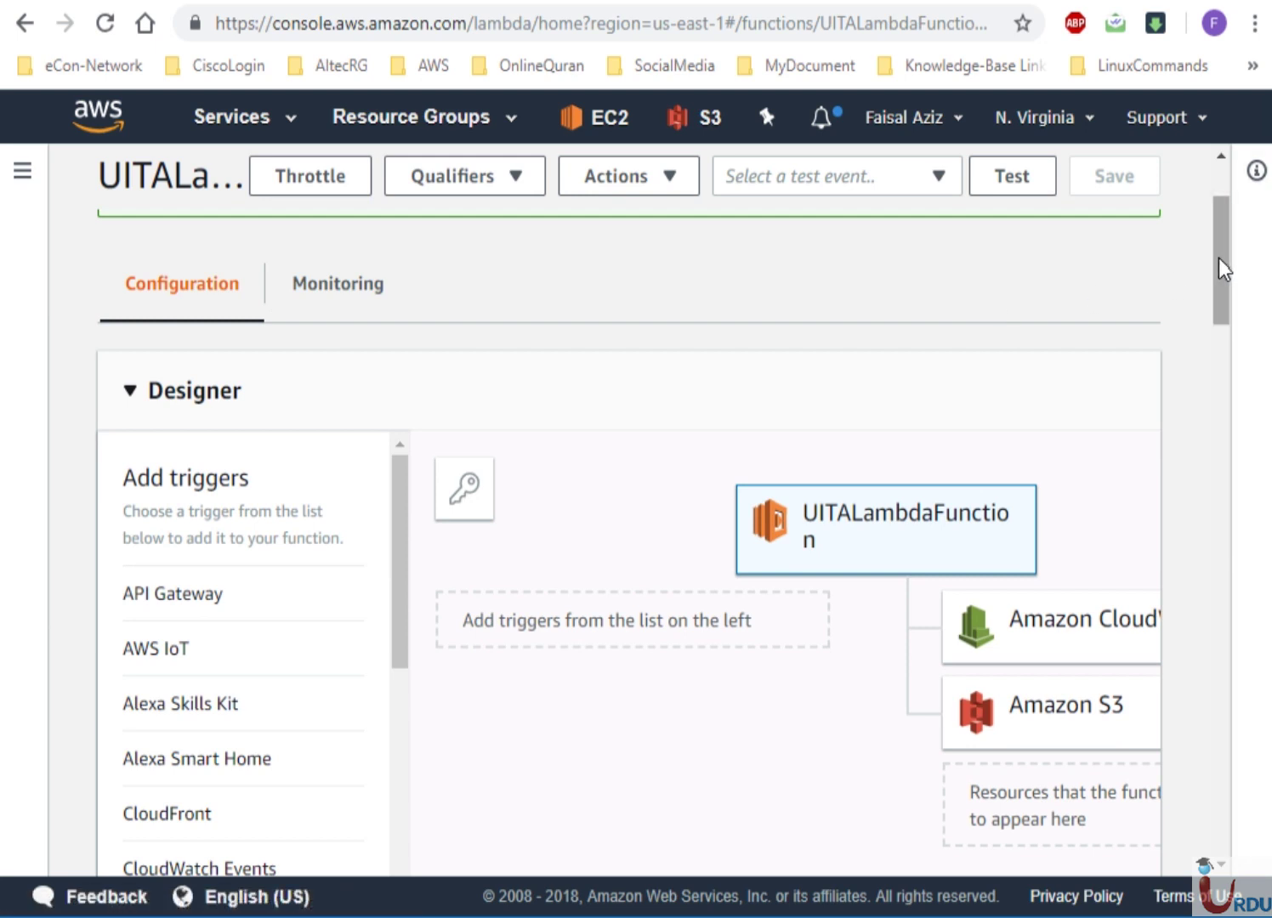
{"action": "left_click_drag", "start_coordinate": [1218, 258], "coordinate": [1221, 308]}
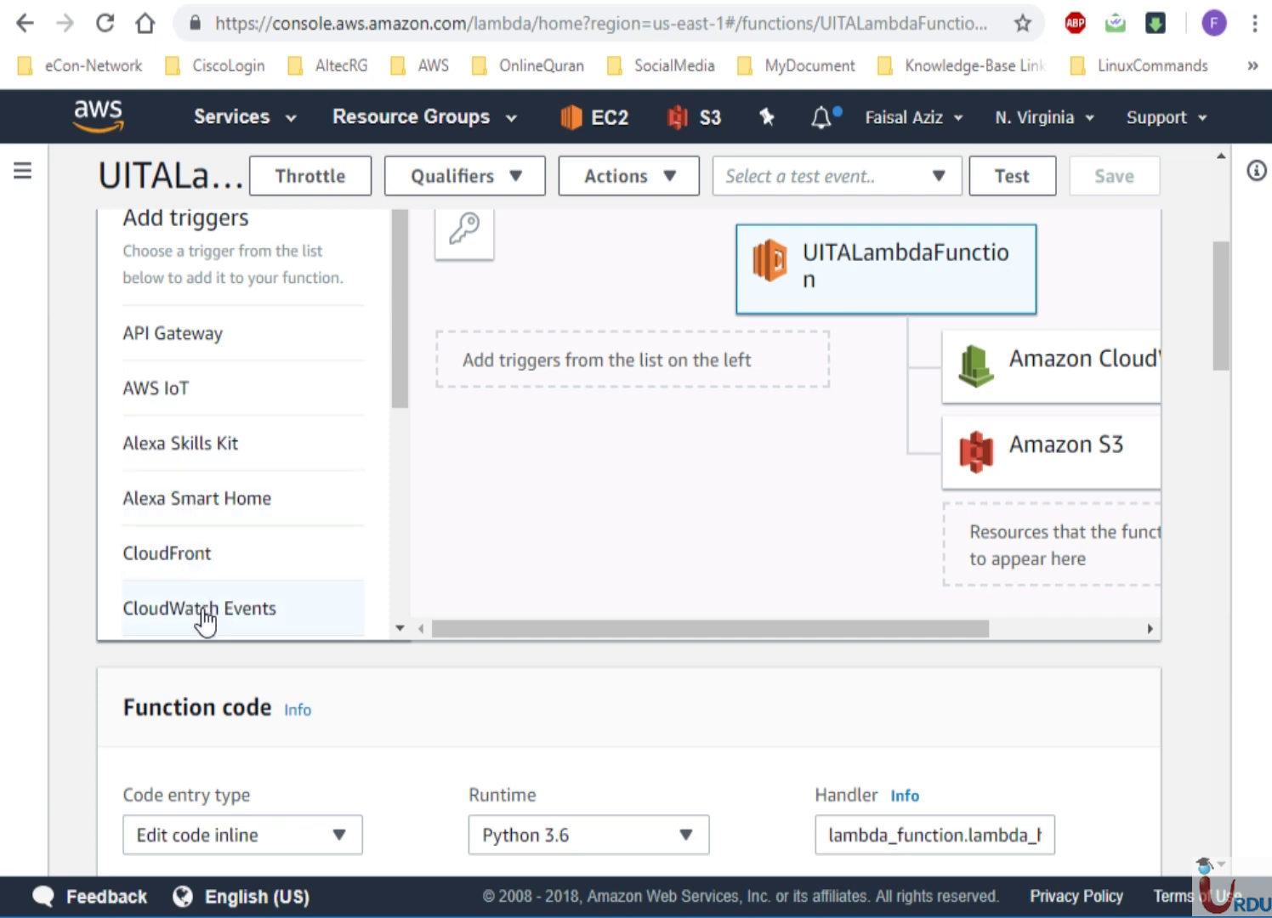
{"action": "left_click_drag", "start_coordinate": [397, 363], "coordinate": [400, 599]}
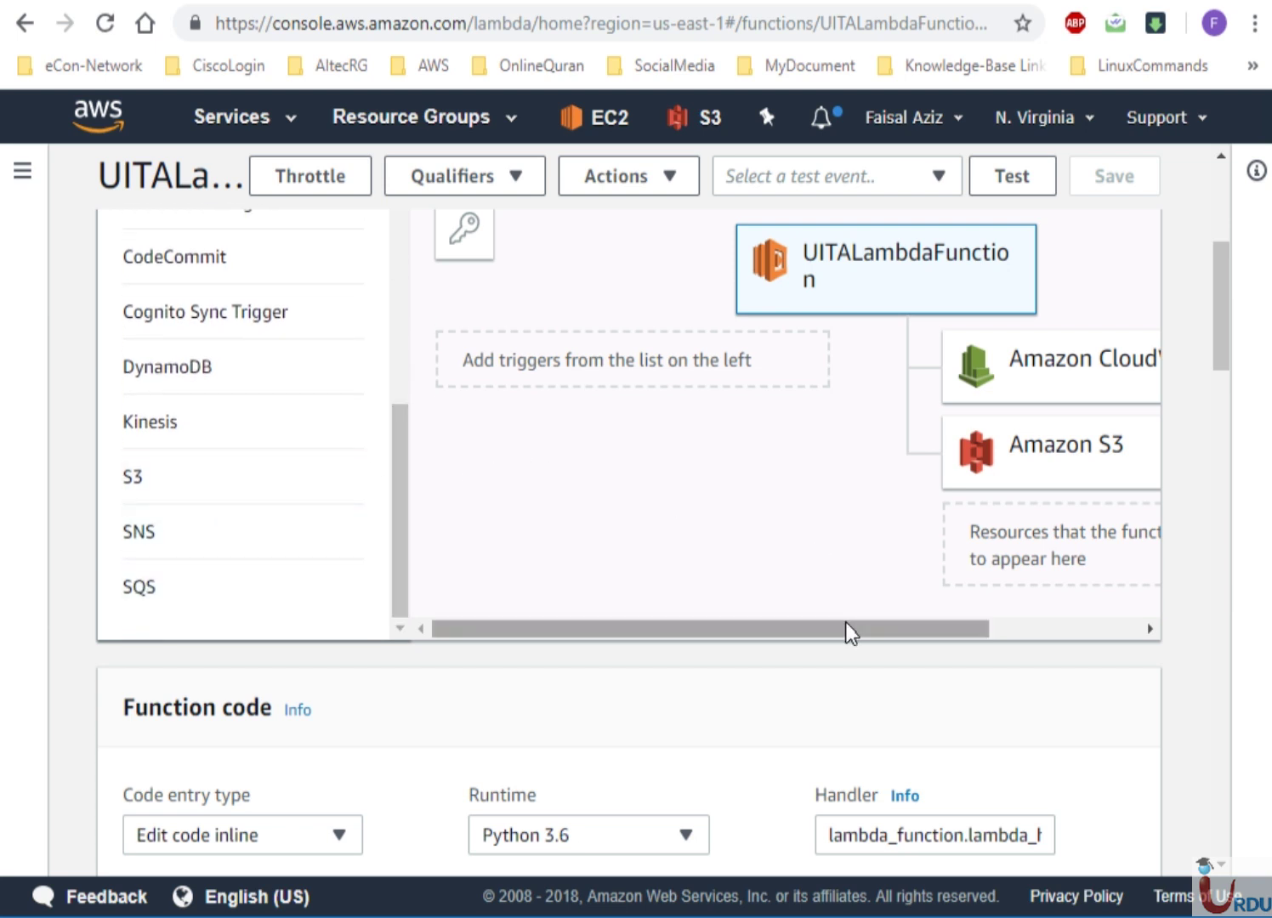
{"action": "left_click_drag", "start_coordinate": [846, 631], "coordinate": [1015, 626]}
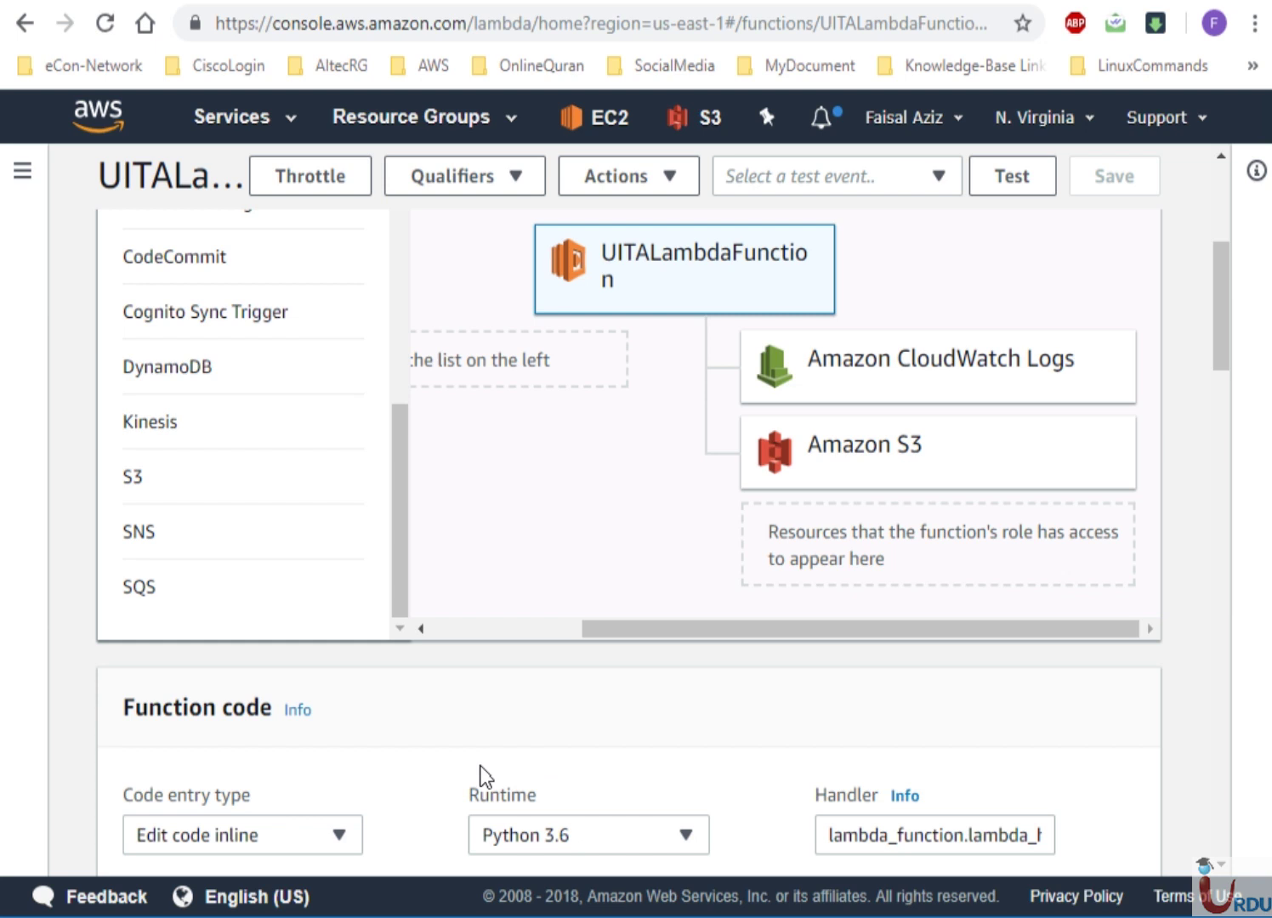
{"action": "left_click", "coordinate": [882, 457]}
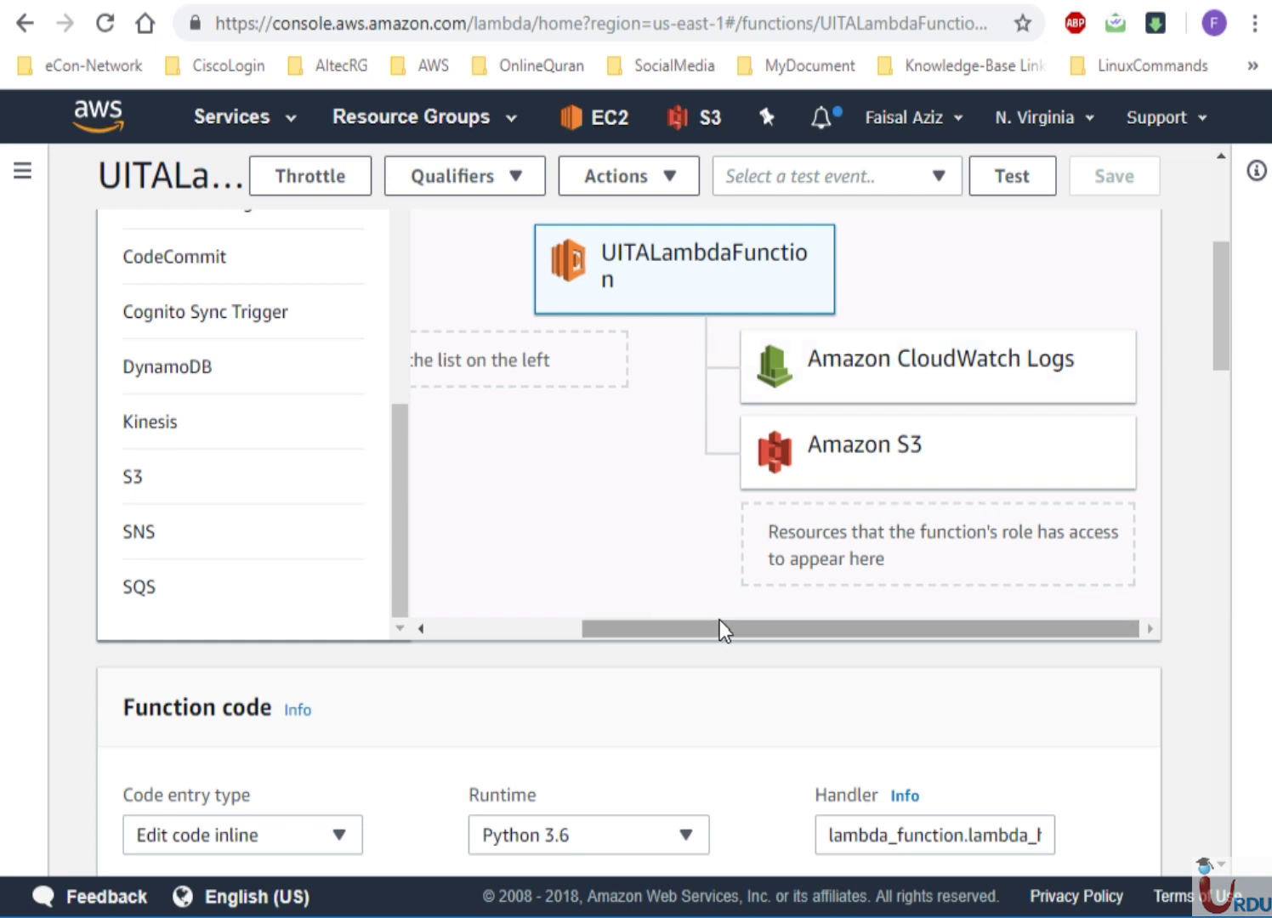
{"action": "left_click_drag", "start_coordinate": [715, 629], "coordinate": [560, 630]}
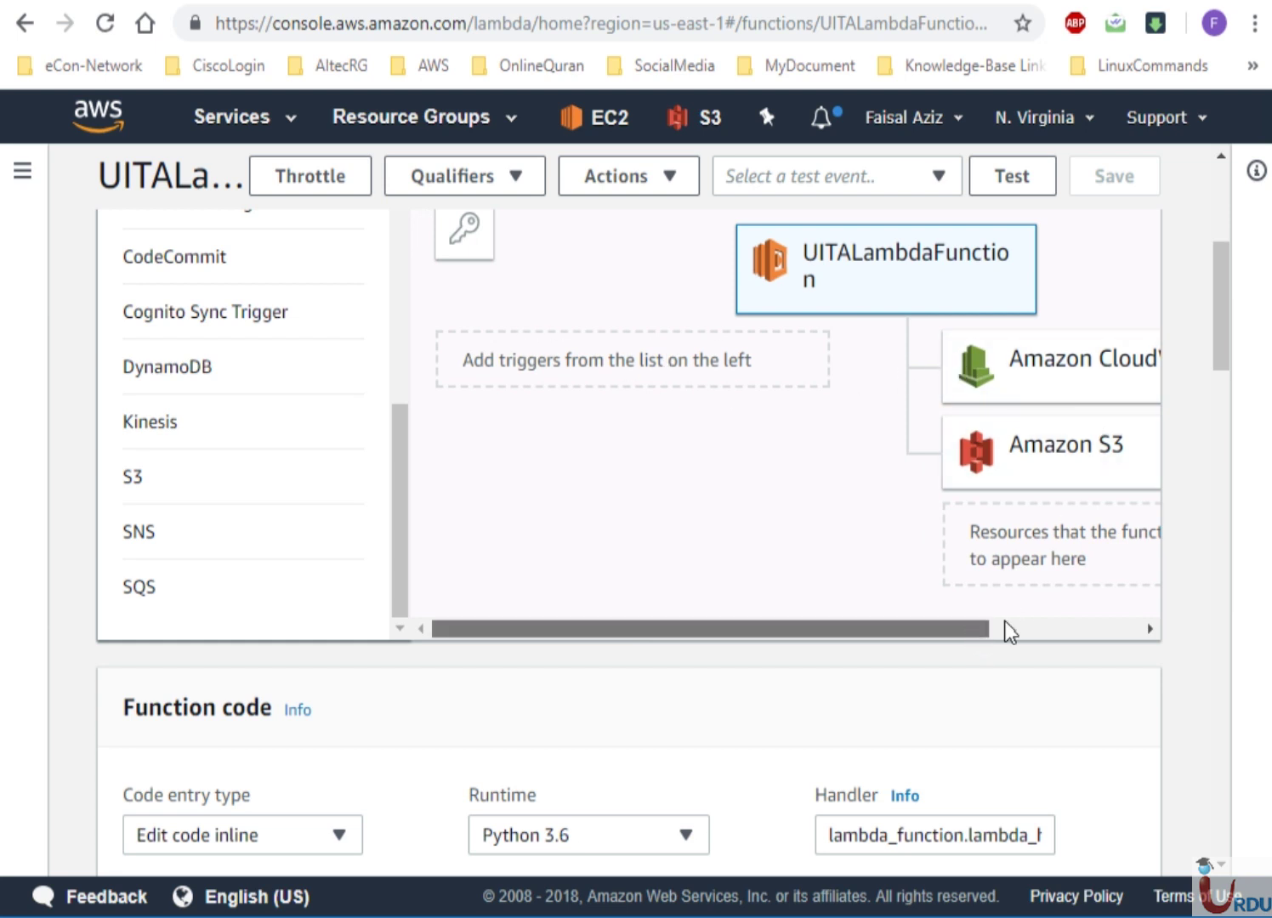
{"action": "left_click_drag", "start_coordinate": [1004, 630], "coordinate": [1096, 630]}
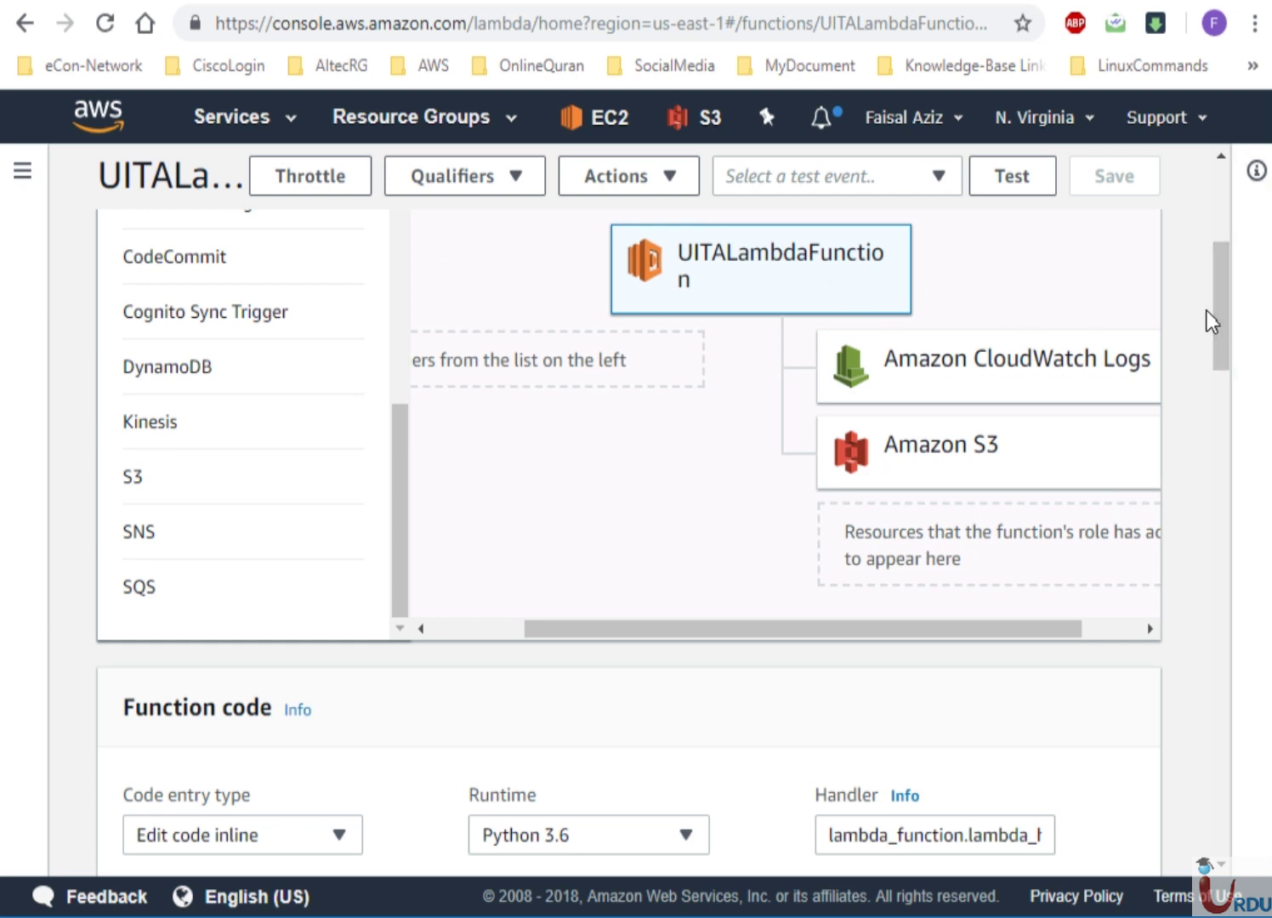
{"action": "left_click_drag", "start_coordinate": [1222, 311], "coordinate": [1222, 313]}
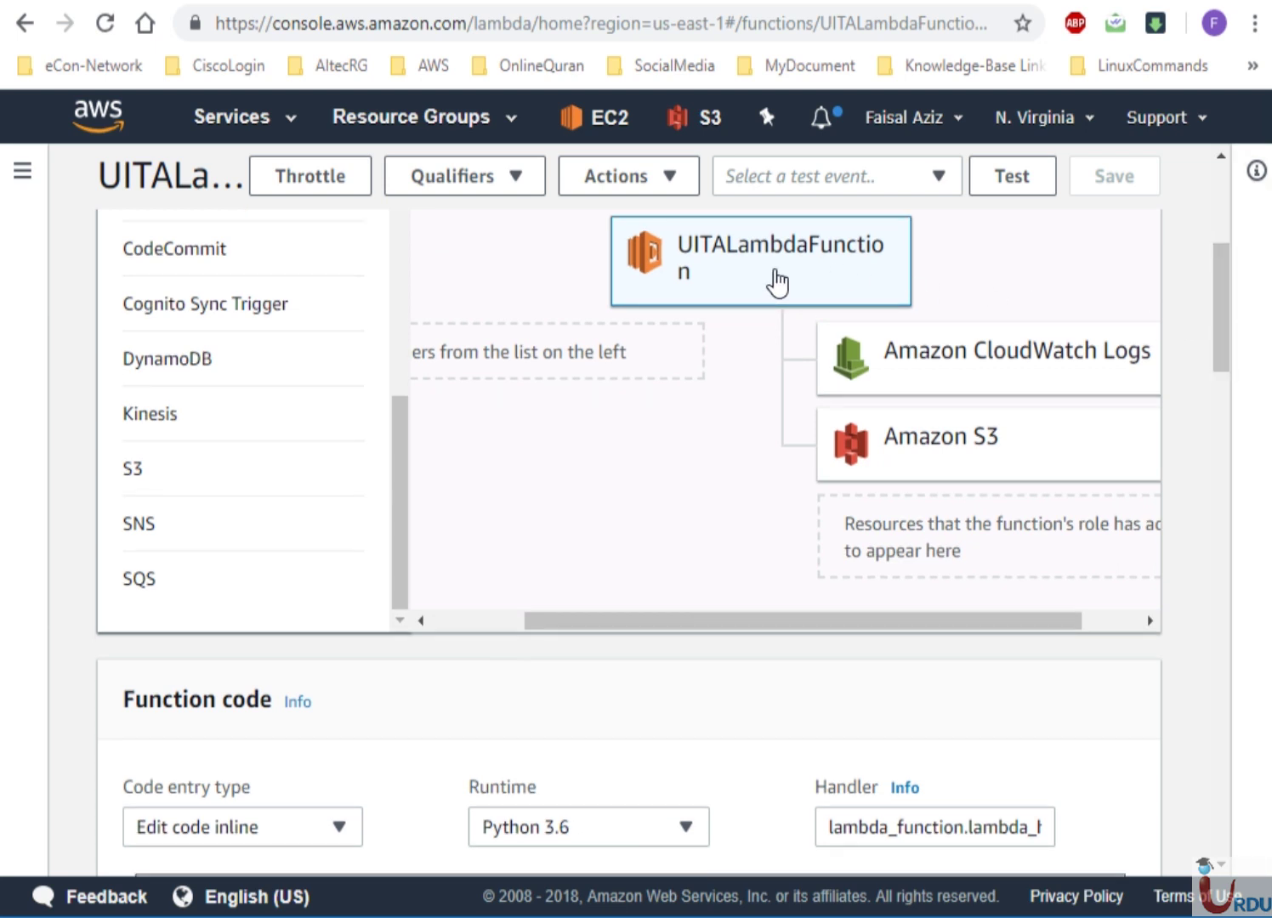
Review the code entry types and runtimes offered for the function code without changing either setting
{"action": "left_click_drag", "start_coordinate": [1219, 343], "coordinate": [1217, 410]}
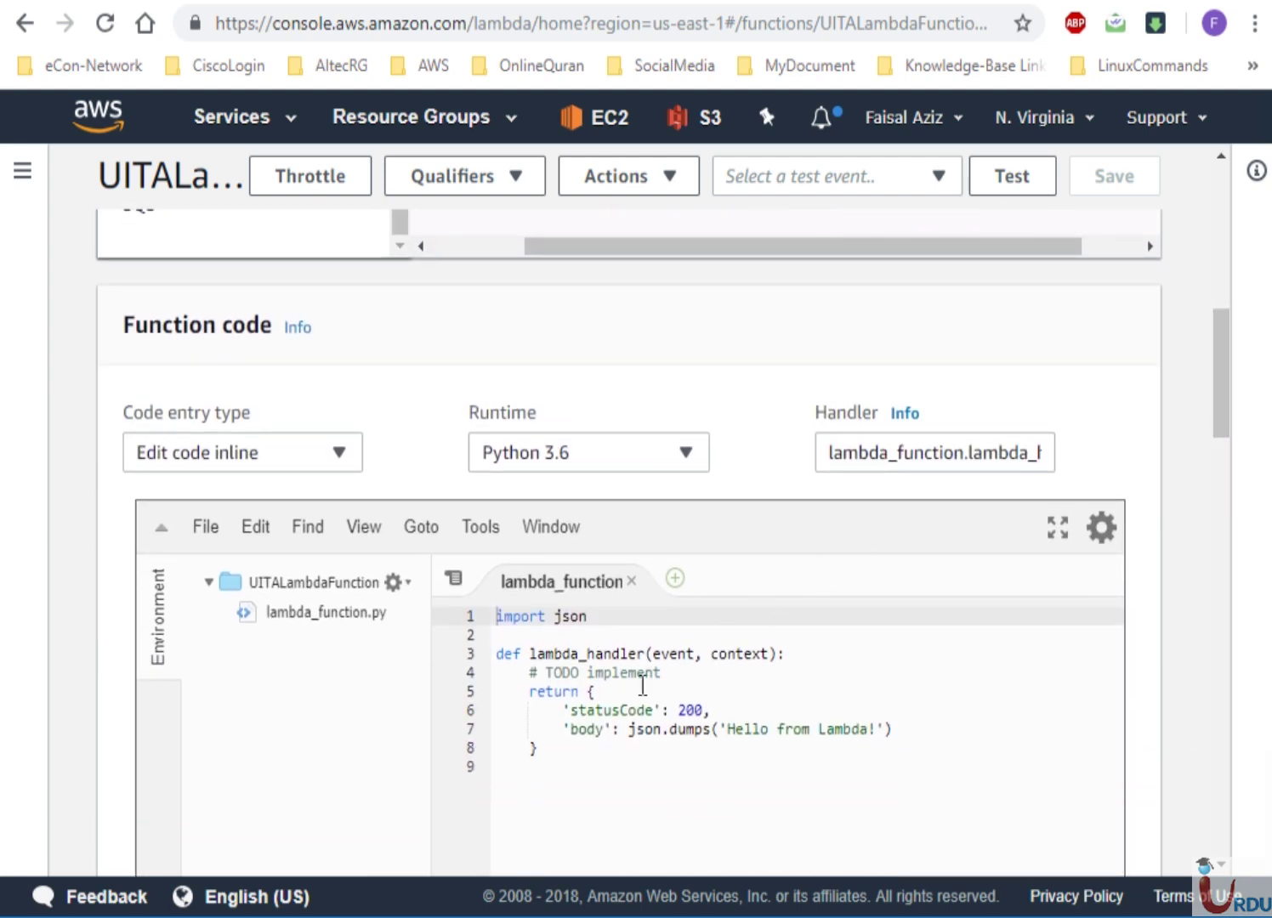
{"action": "left_click_drag", "start_coordinate": [1214, 405], "coordinate": [1224, 425]}
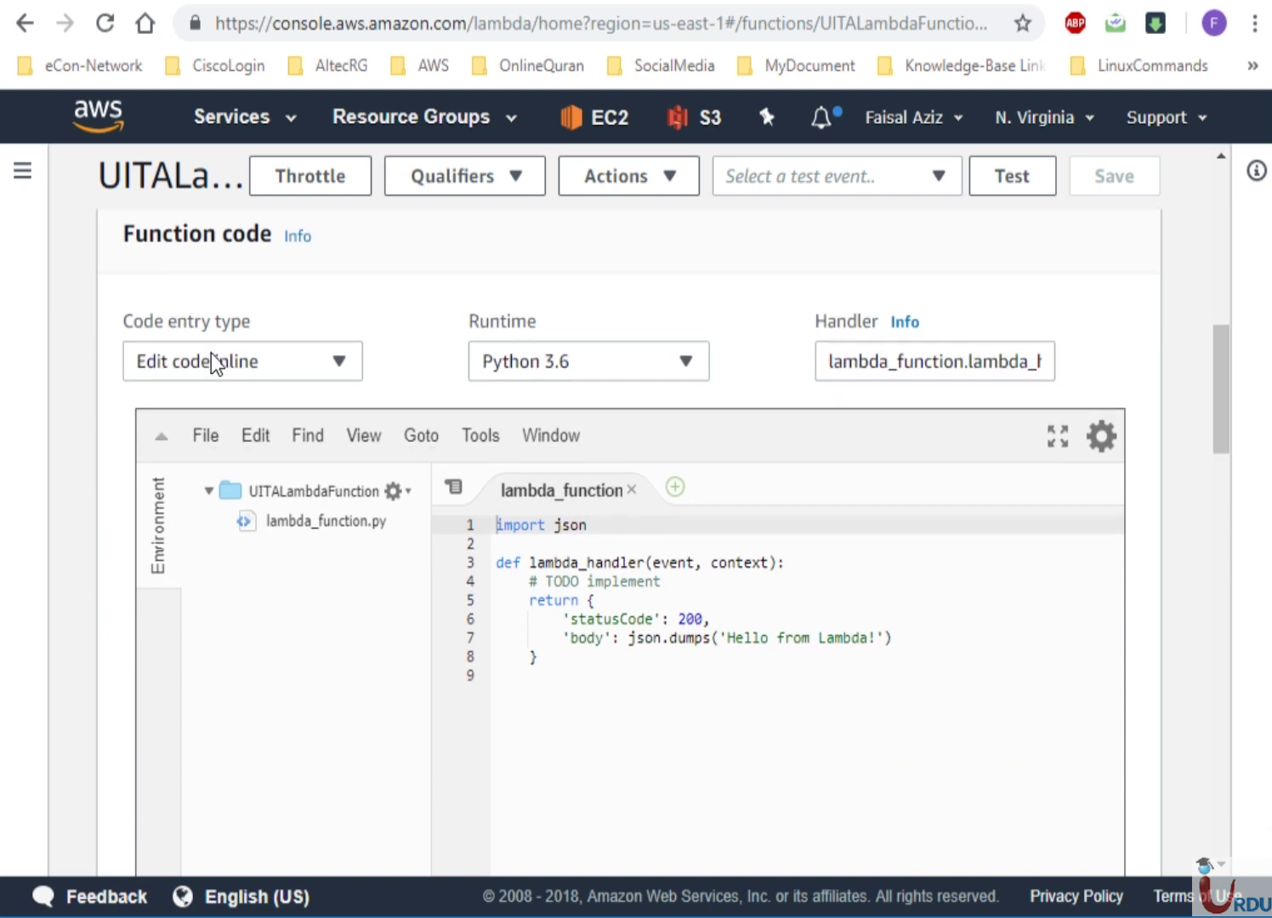
{"action": "left_click", "coordinate": [246, 361]}
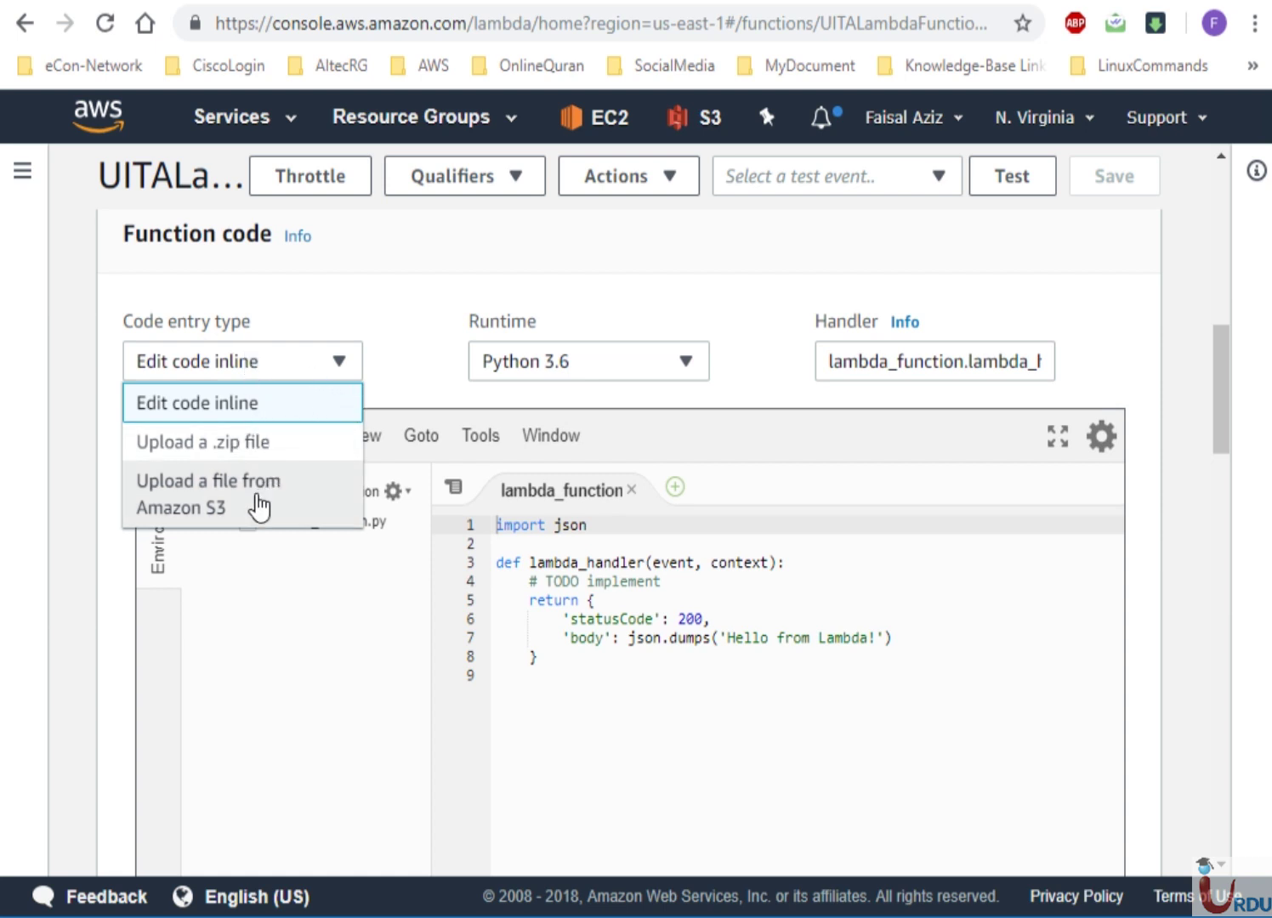
{"action": "left_click", "coordinate": [340, 364]}
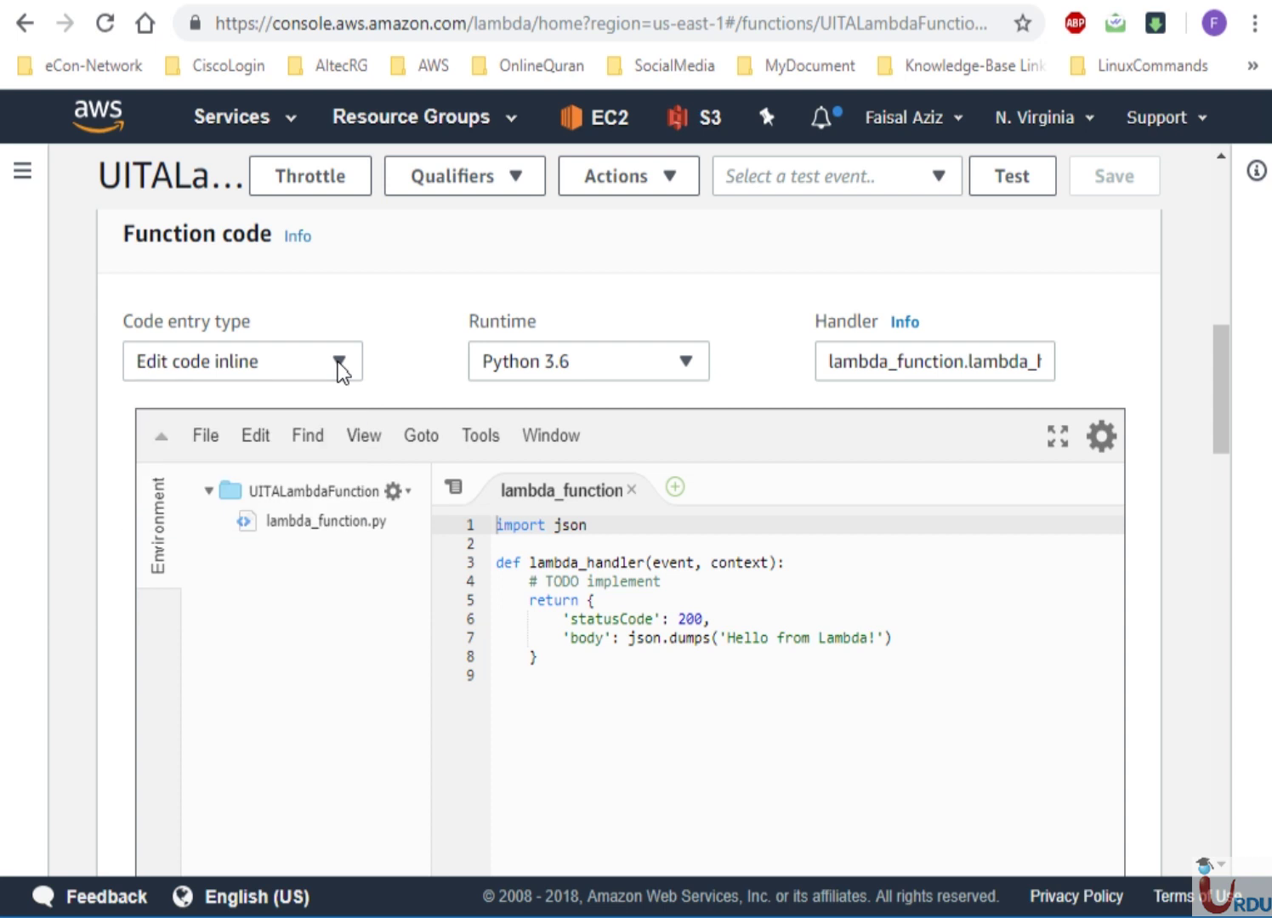
{"action": "left_click", "coordinate": [616, 377]}
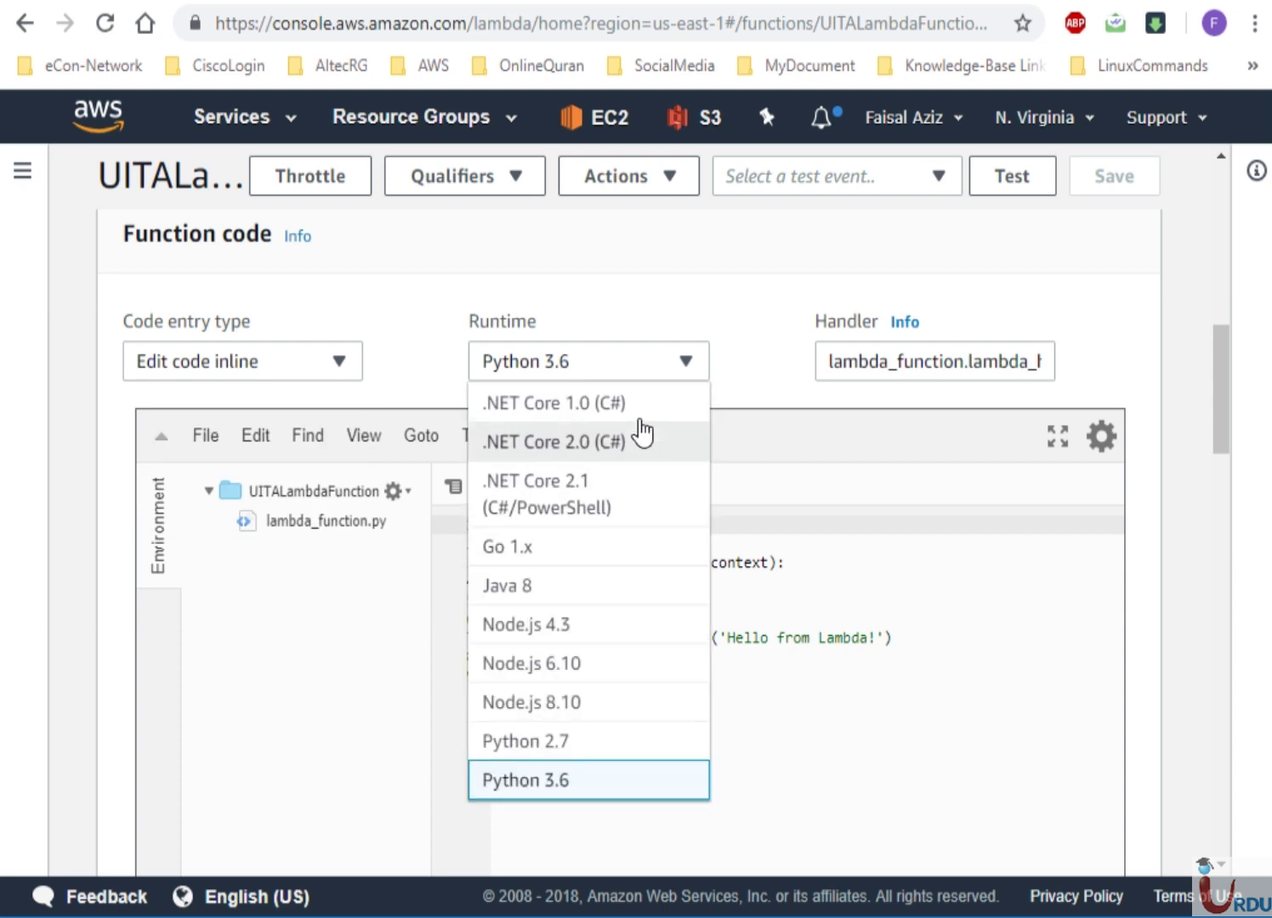
{"action": "left_click", "coordinate": [608, 366]}
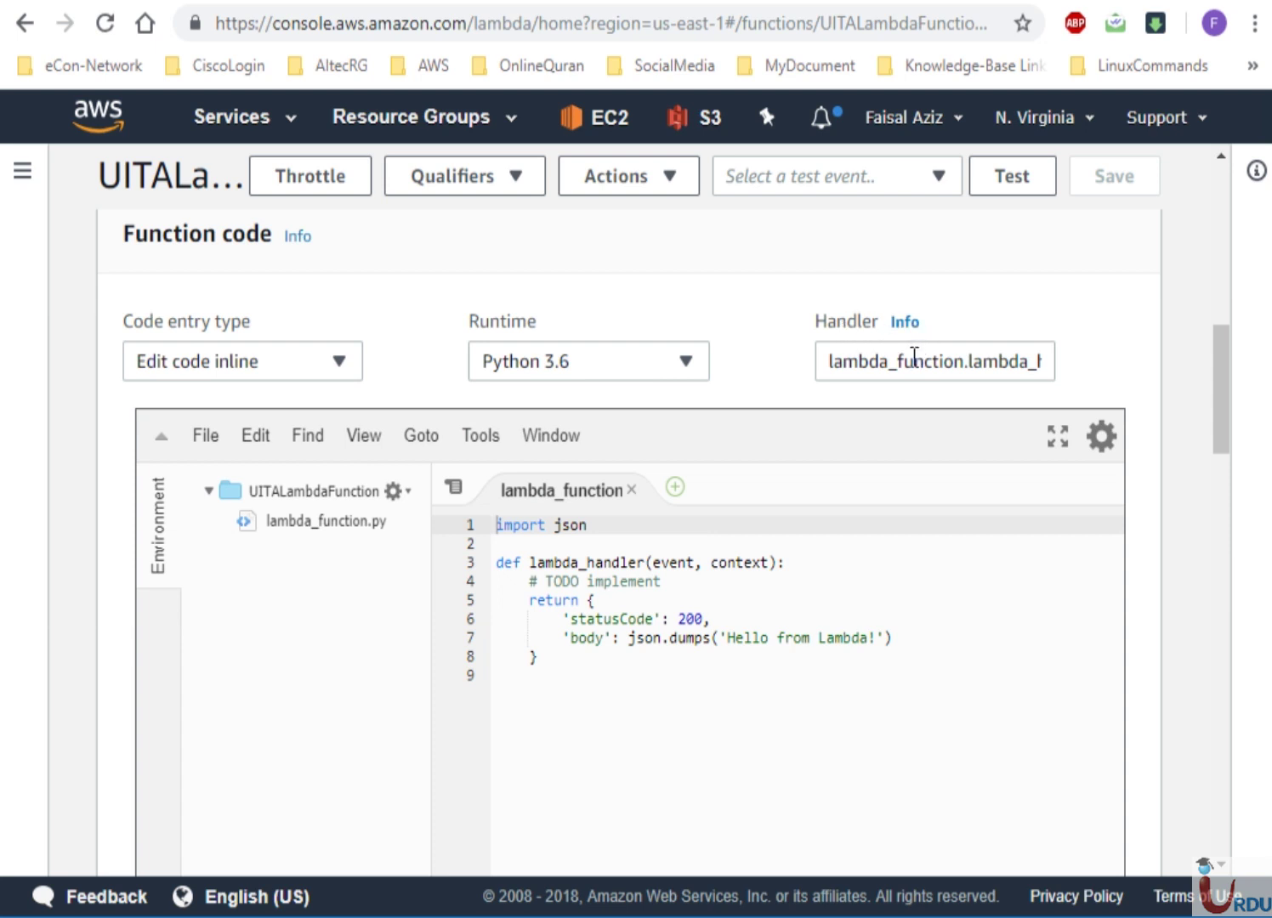
Compare the handler value's file and function parts with the lambda_function.py file and its inline code
{"action": "left_click_drag", "start_coordinate": [989, 358], "coordinate": [1136, 361]}
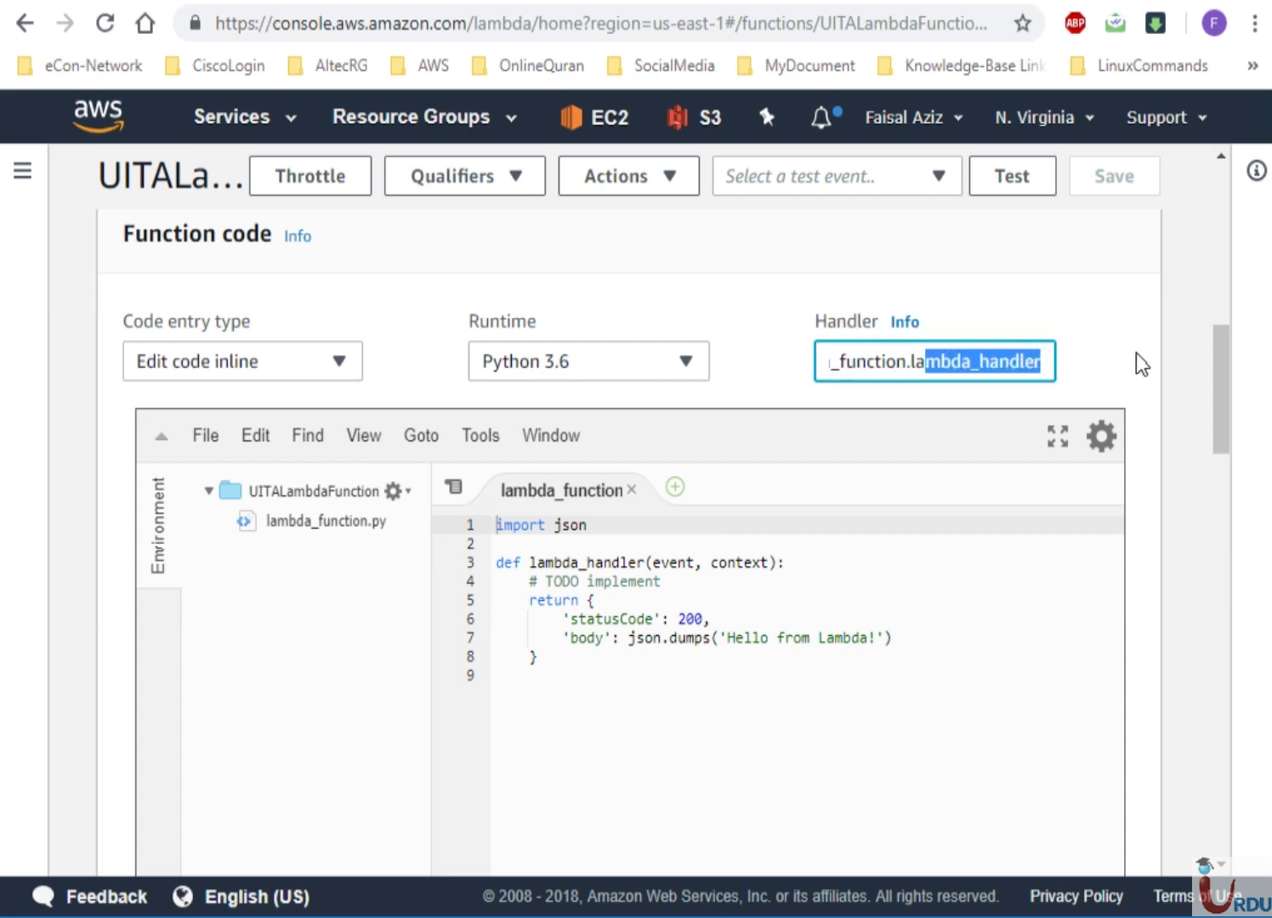
{"action": "left_click", "coordinate": [1024, 360]}
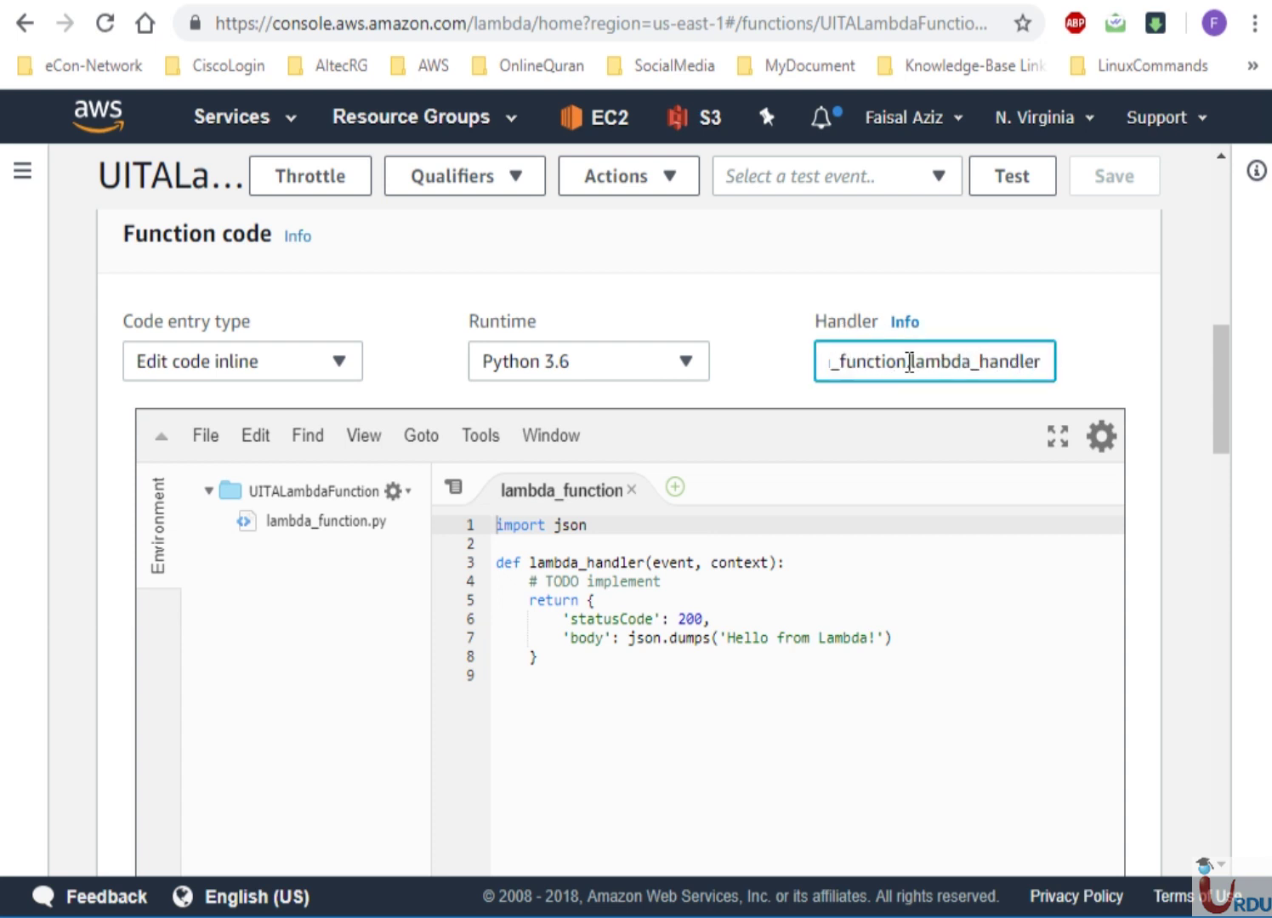
{"action": "double_click", "coordinate": [845, 374]}
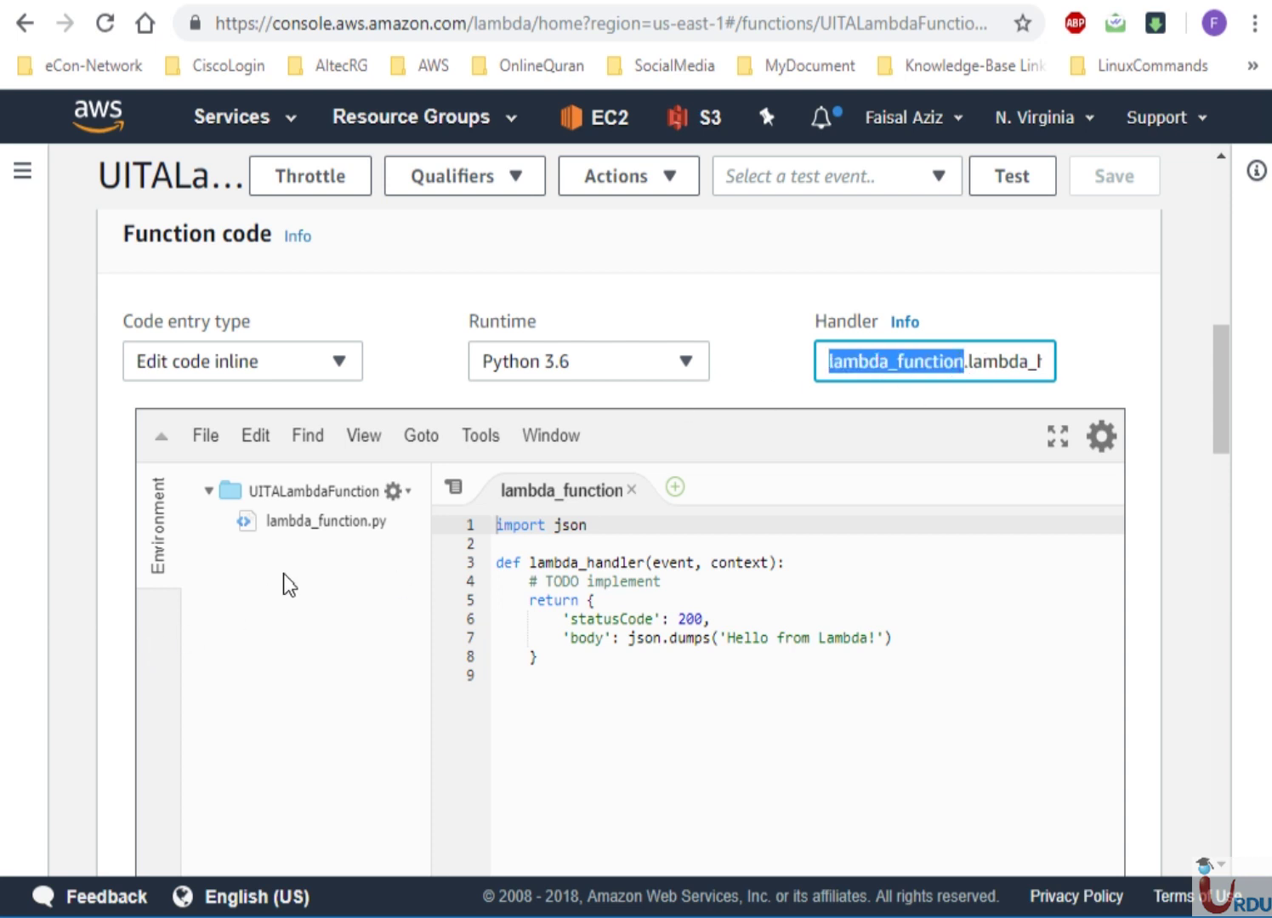
{"action": "left_click", "coordinate": [283, 529]}
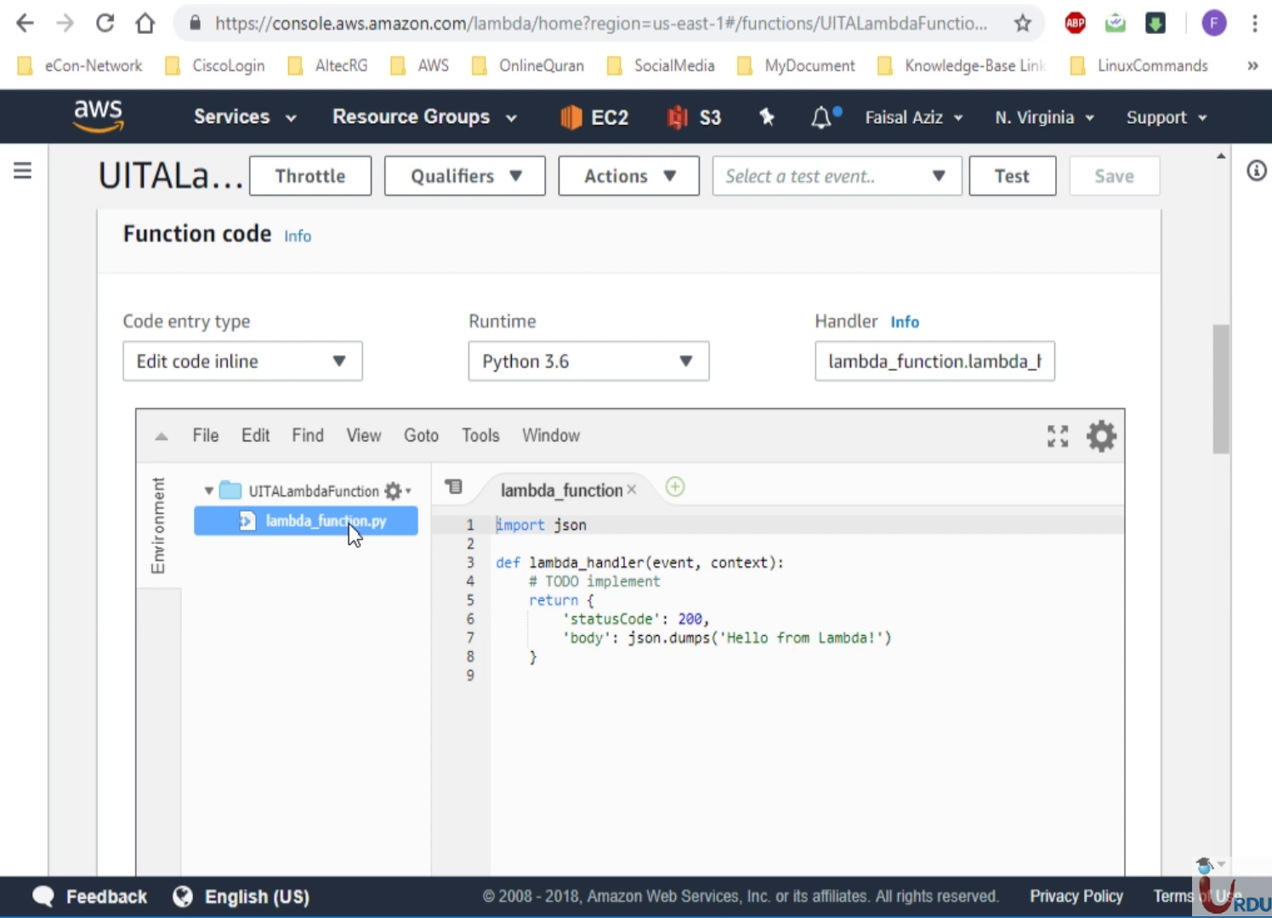
{"action": "double_click", "coordinate": [964, 362]}
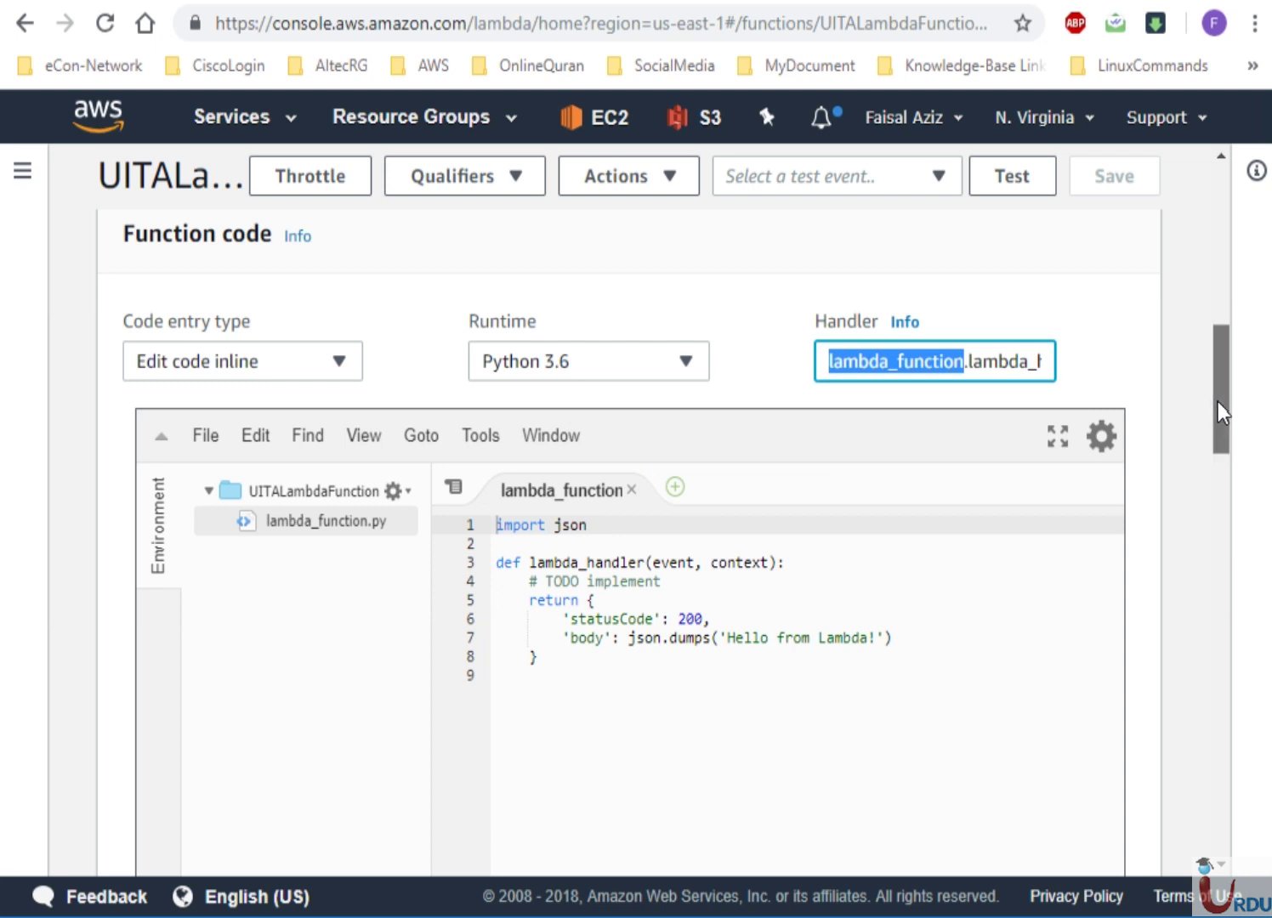
{"action": "left_click_drag", "start_coordinate": [1218, 406], "coordinate": [1218, 421]}
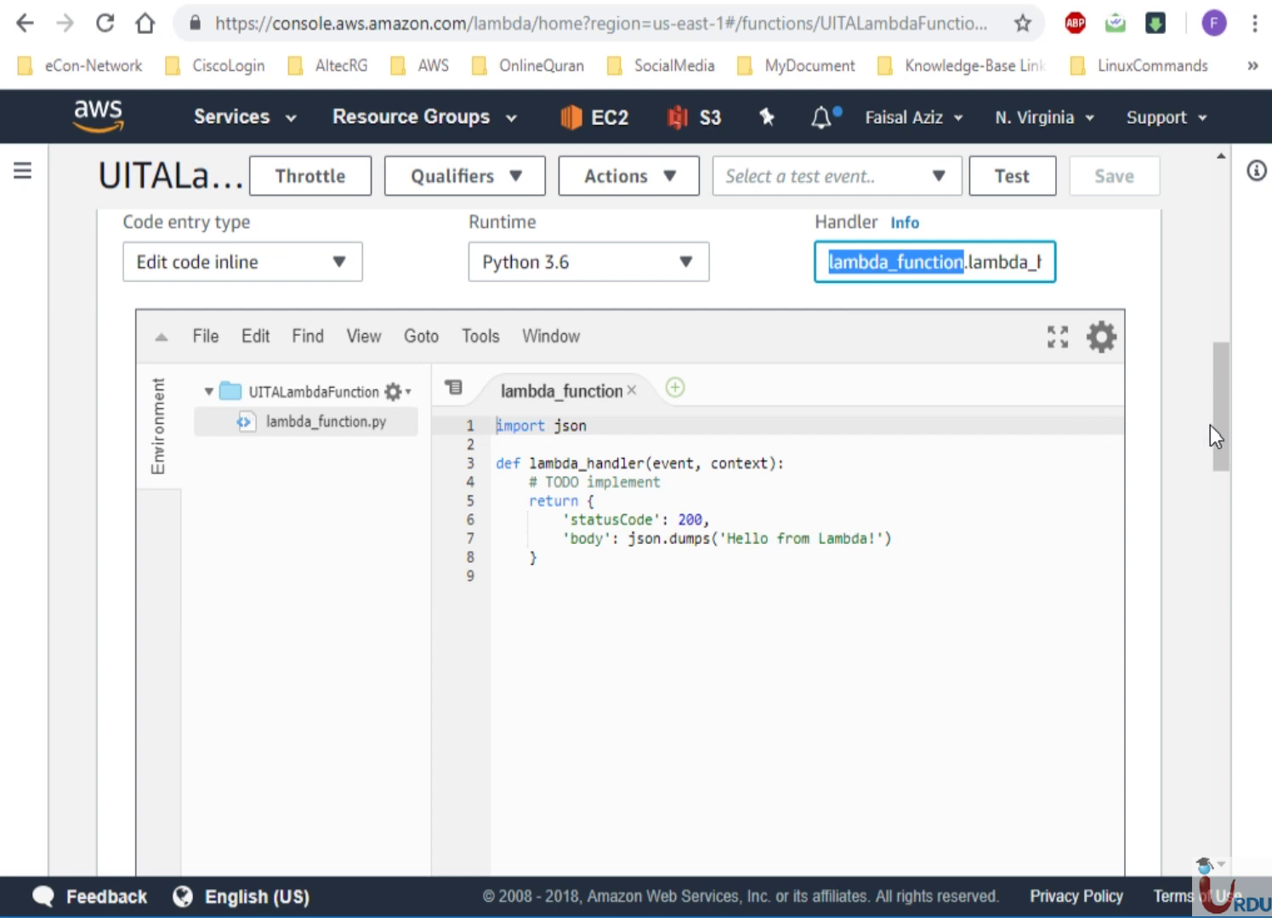
{"action": "left_click_drag", "start_coordinate": [1216, 422], "coordinate": [1218, 447]}
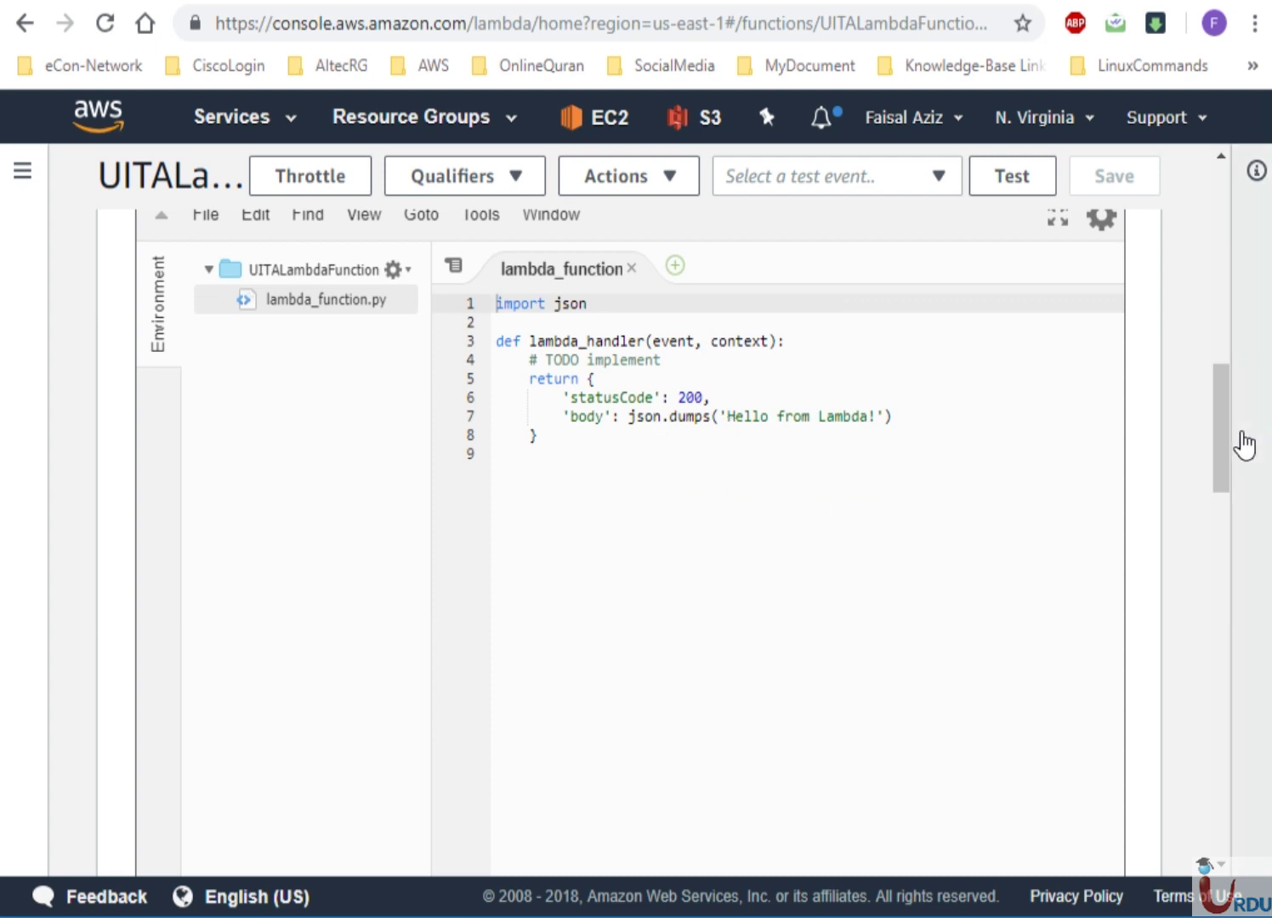
{"action": "mouse_move", "coordinate": [1224, 429]}
{"action": "left_mouse_down"}
{"action": "mouse_move", "coordinate": [1226, 508]}
{"action": "mouse_move", "coordinate": [1218, 400]}
{"action": "left_mouse_up"}
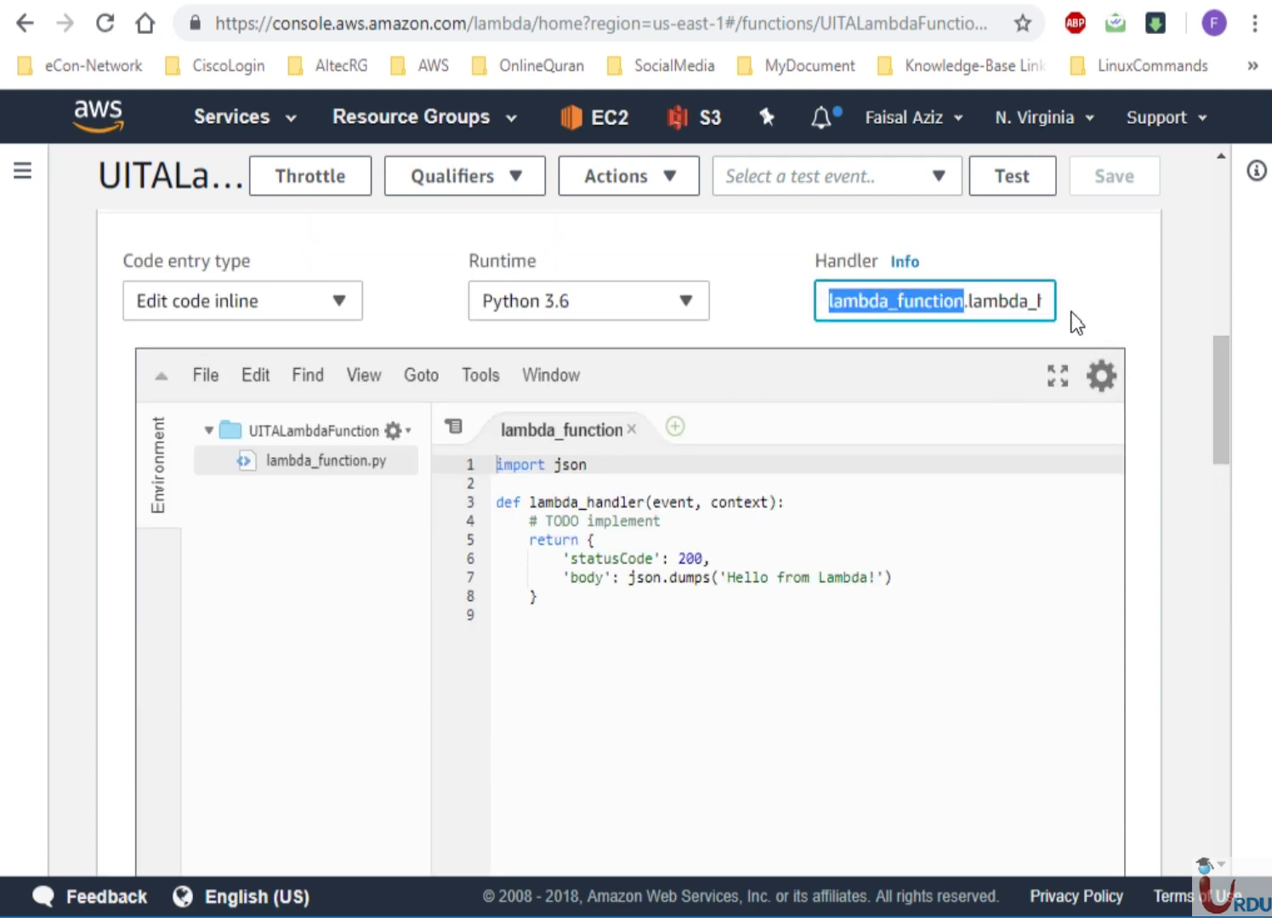
Review the environment variables, tags, execution role choices, and memory and timeout settings without changing them
{"action": "left_click_drag", "start_coordinate": [1227, 389], "coordinate": [1226, 546]}
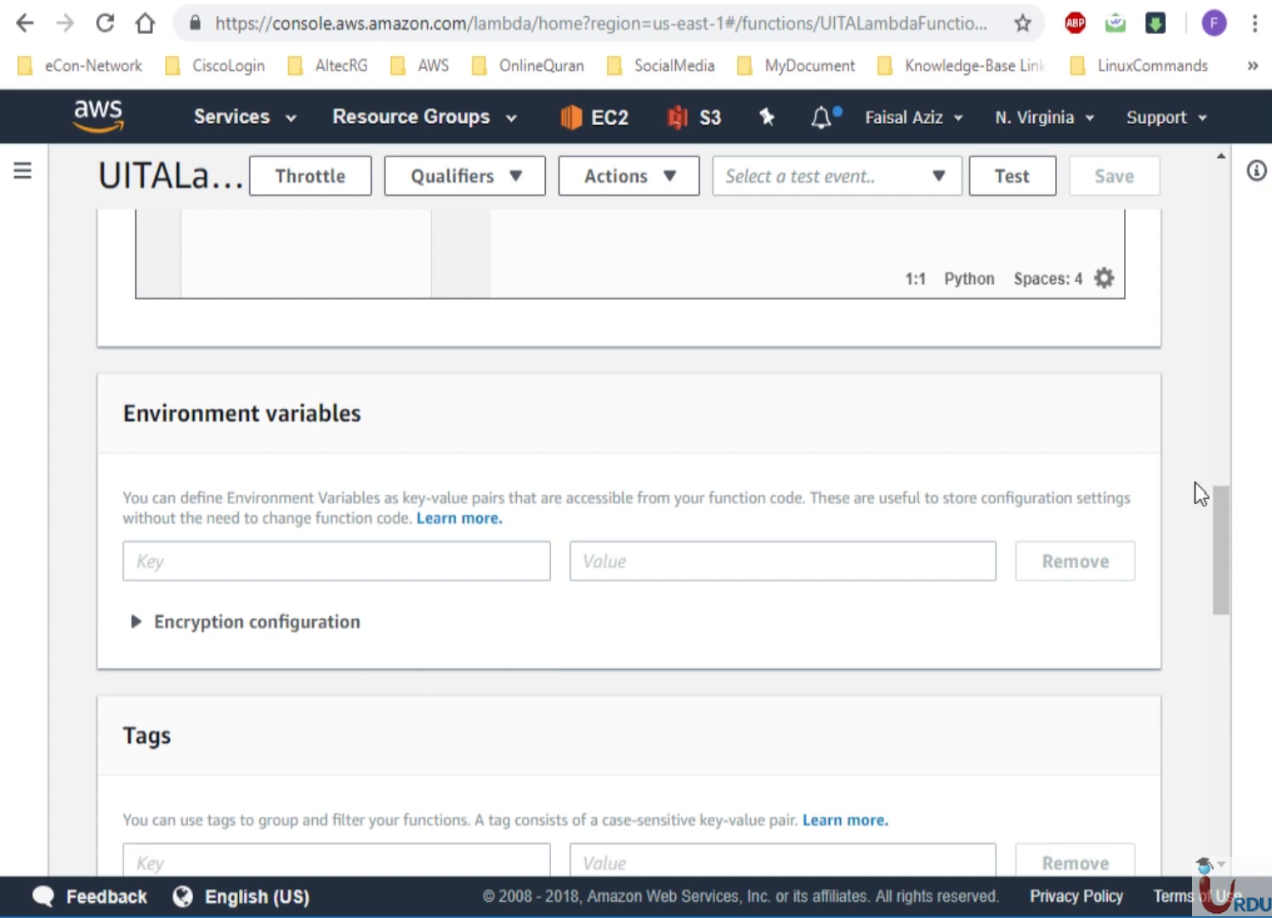
{"action": "left_click_drag", "start_coordinate": [1223, 514], "coordinate": [1231, 646]}
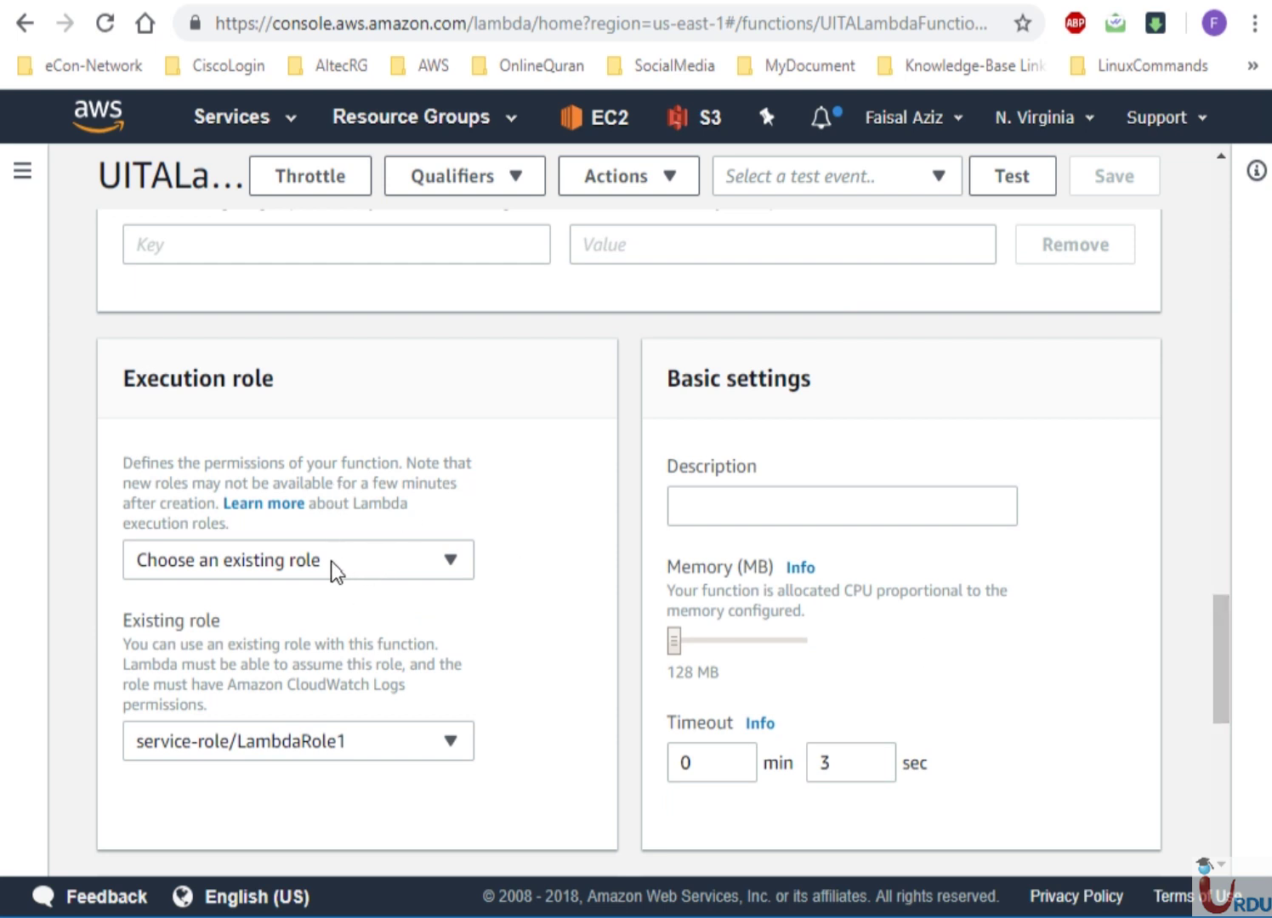
{"action": "left_click", "coordinate": [290, 565]}
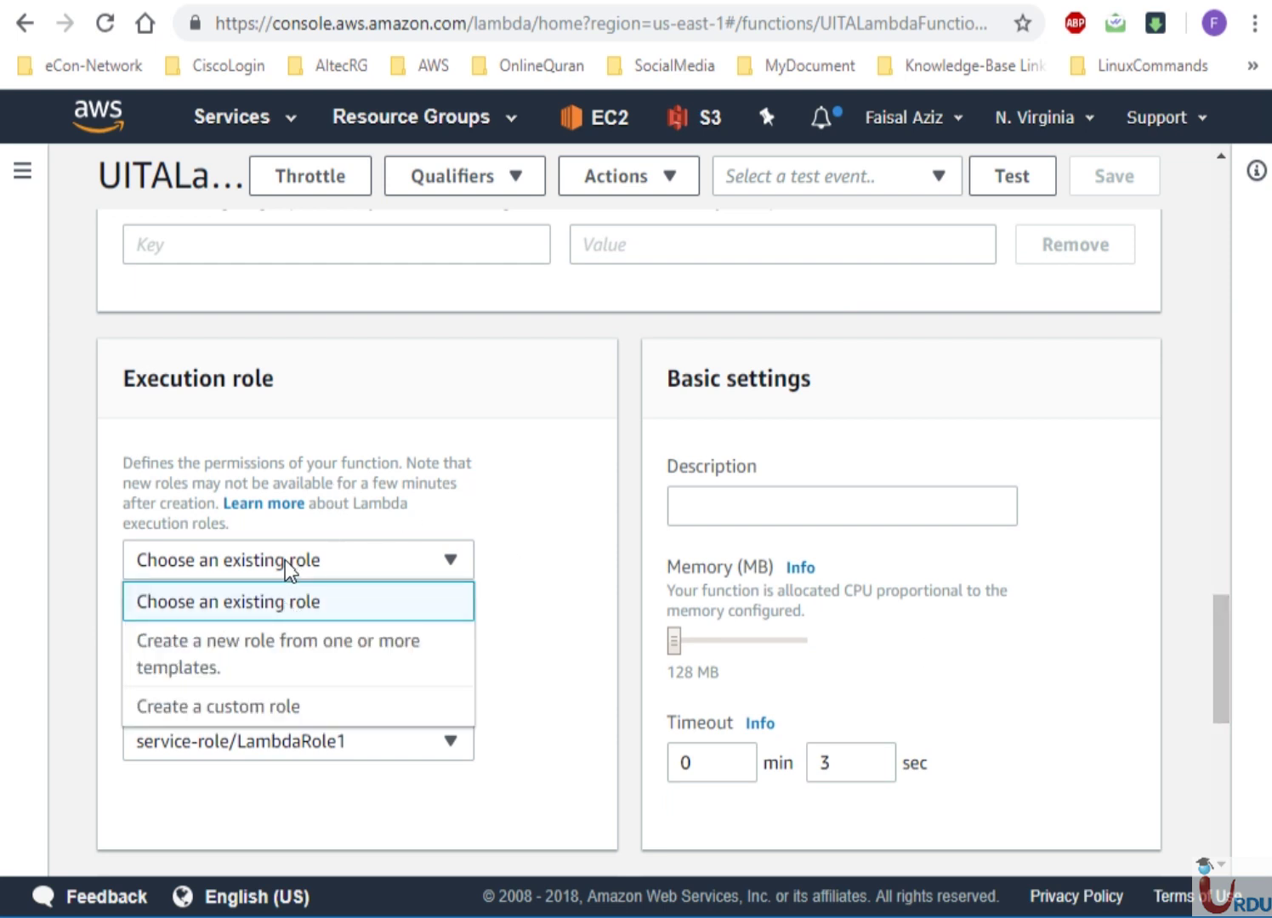
{"action": "left_click", "coordinate": [284, 561]}
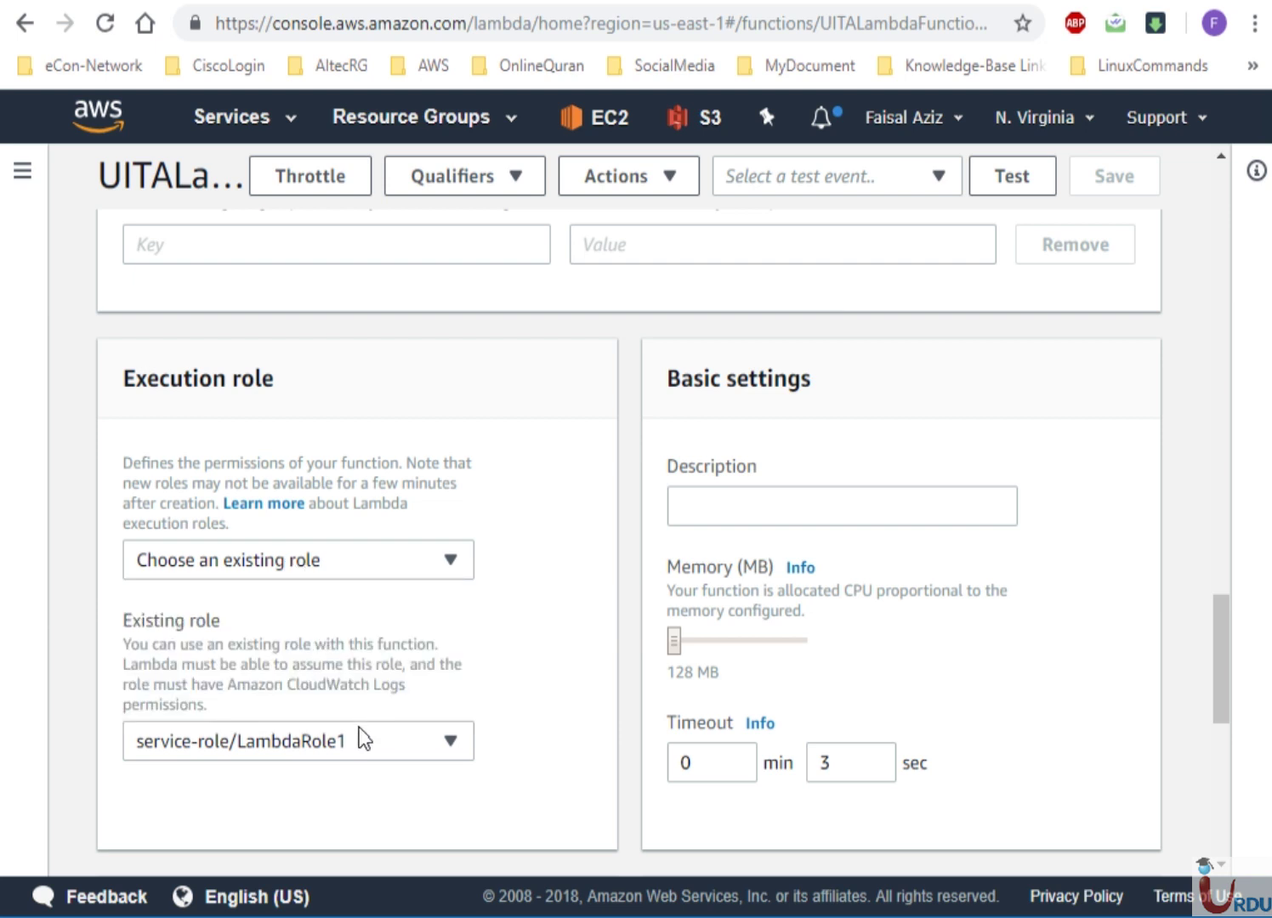
{"action": "left_click", "coordinate": [243, 740]}
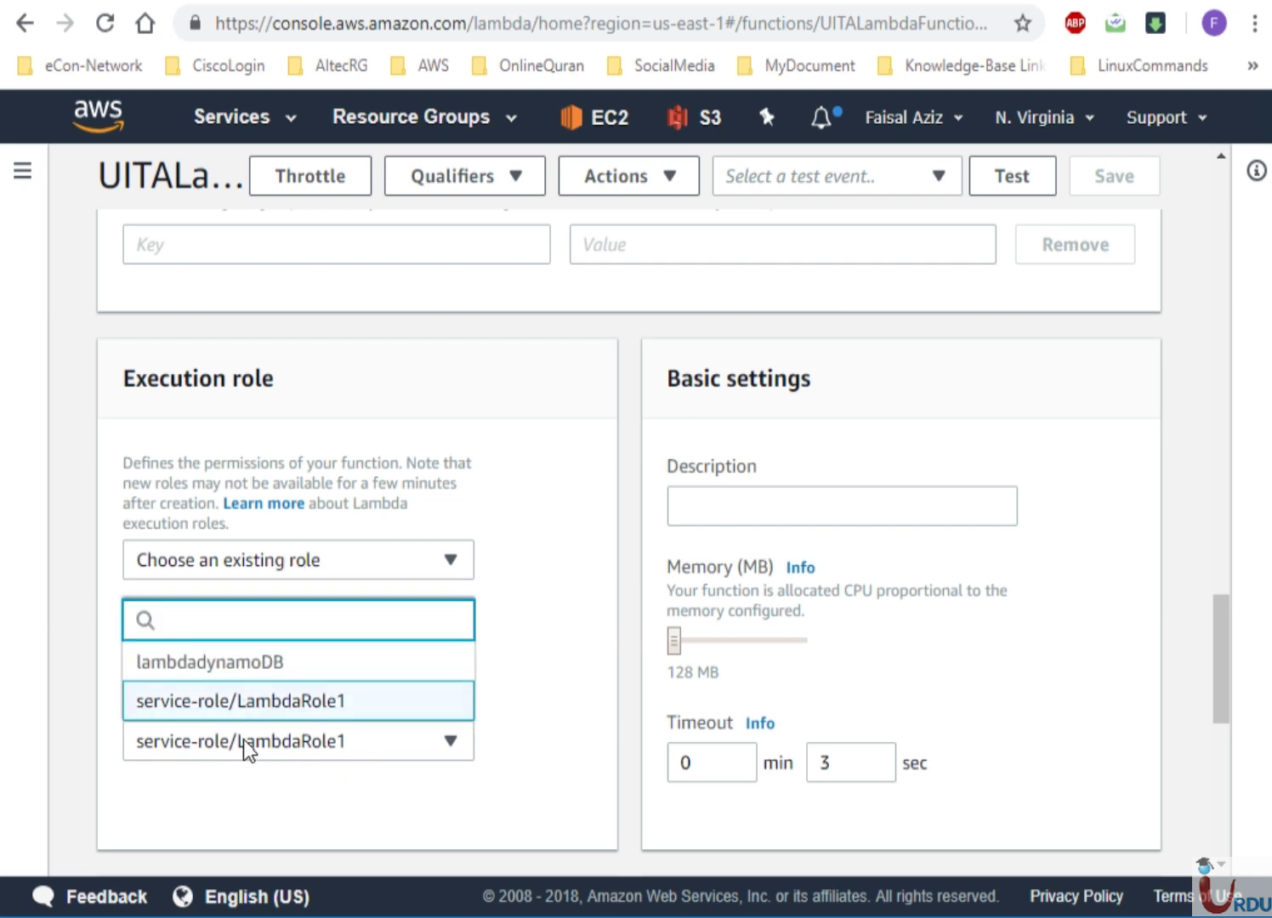
{"action": "left_click", "coordinate": [414, 749]}
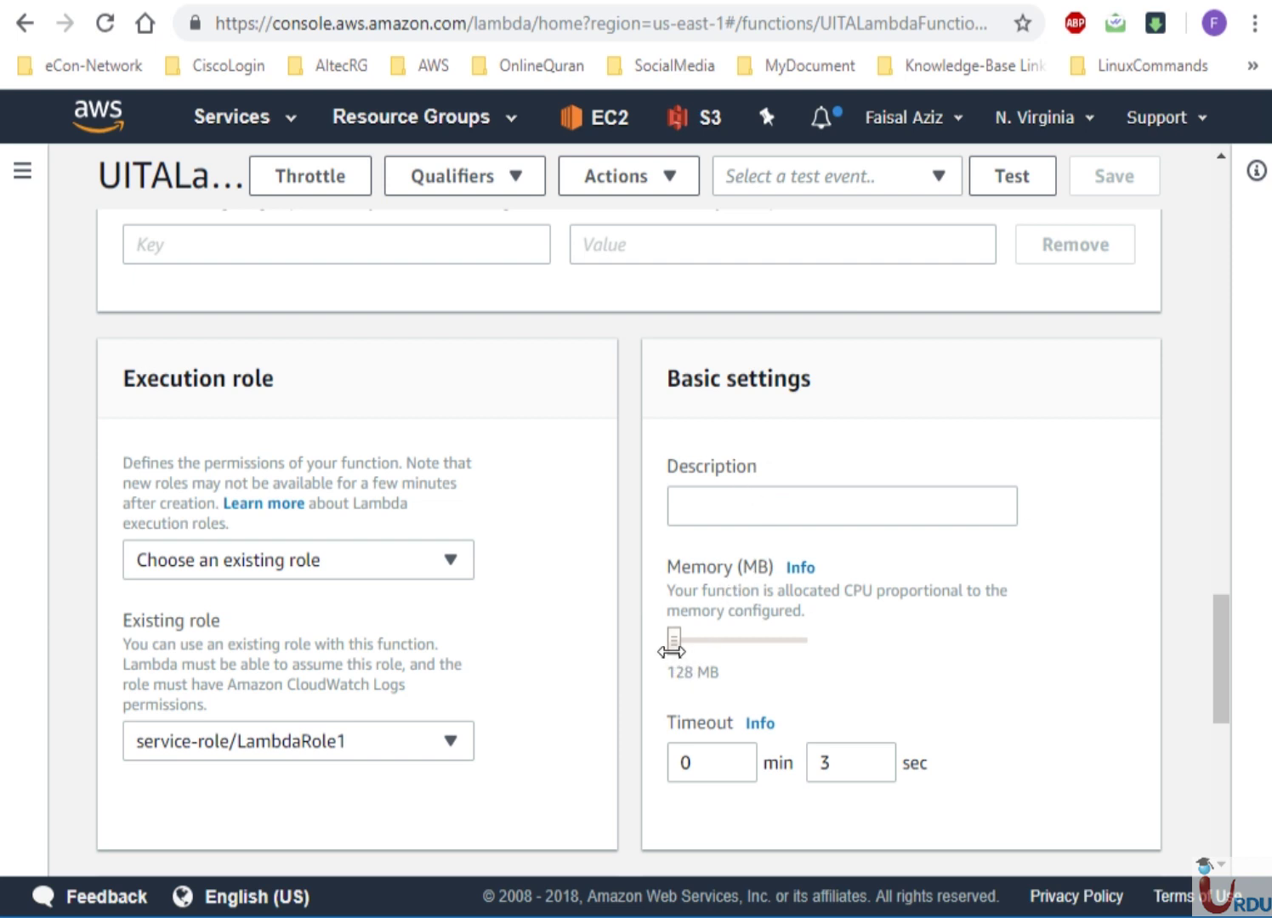
{"action": "left_click_drag", "start_coordinate": [672, 651], "coordinate": [636, 659]}
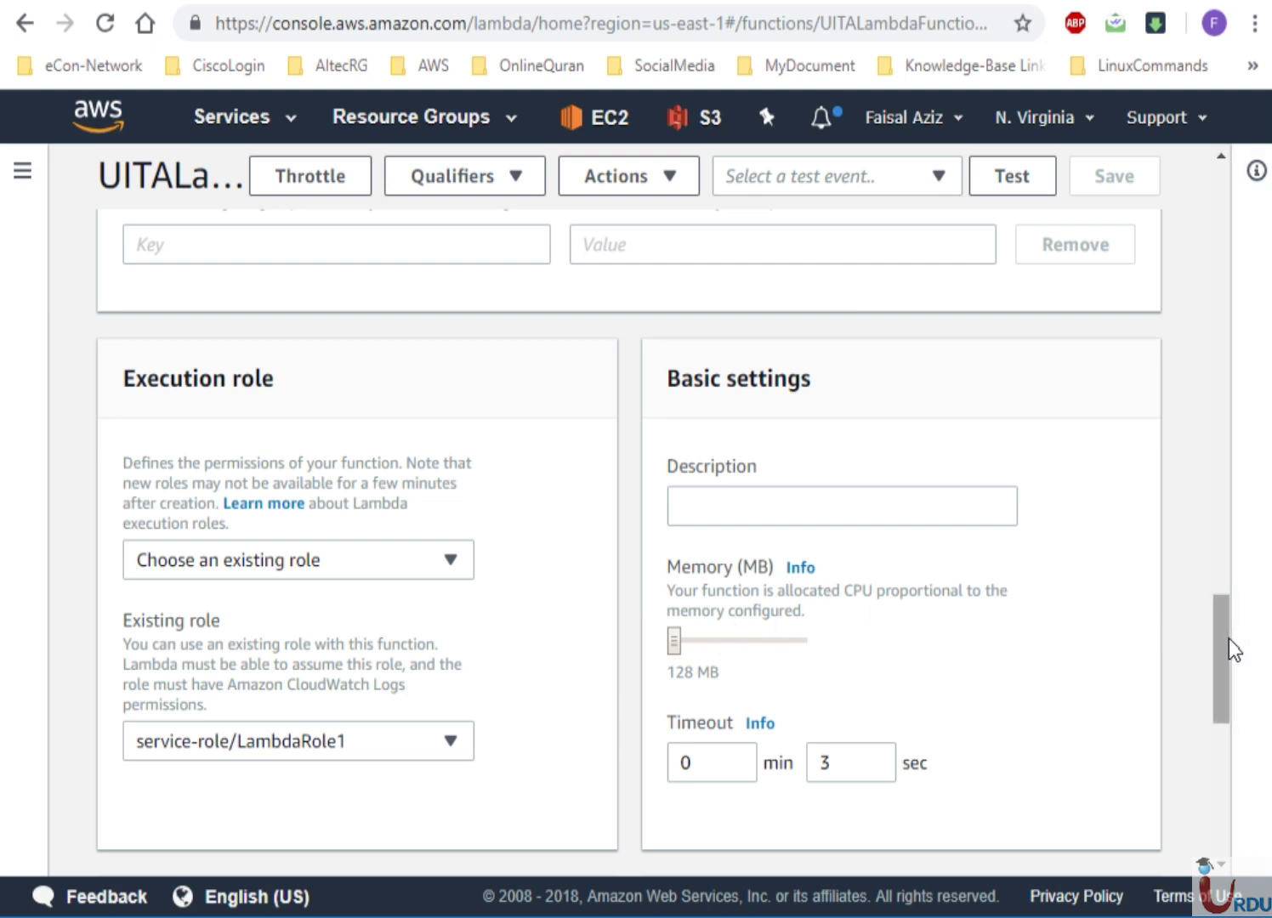
Review the function's network and VPC choices, debugging and error handling, concurrency, and auditing settings without changing them
{"action": "left_click_drag", "start_coordinate": [1226, 651], "coordinate": [1223, 691]}
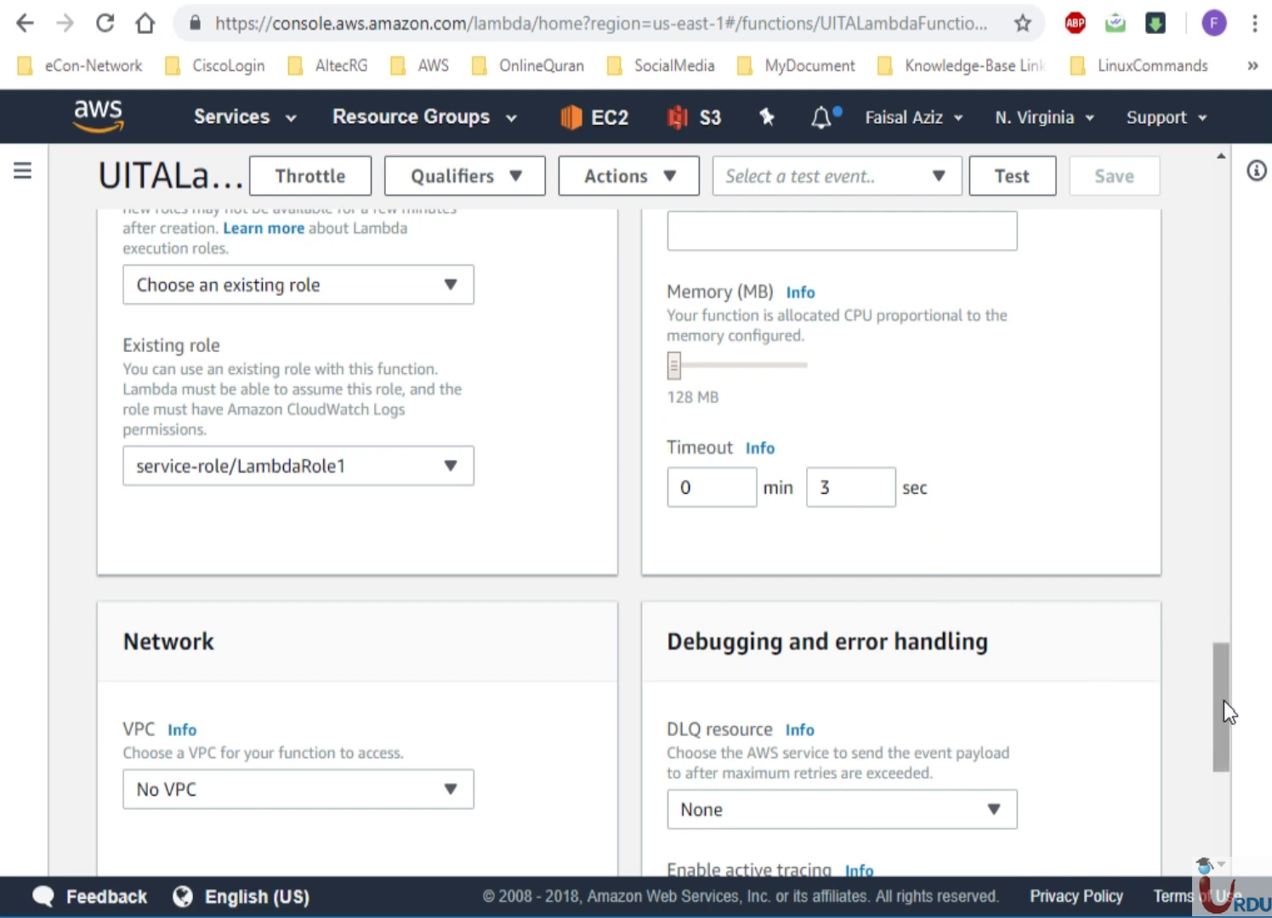
{"action": "left_click_drag", "start_coordinate": [1223, 701], "coordinate": [1223, 738]}
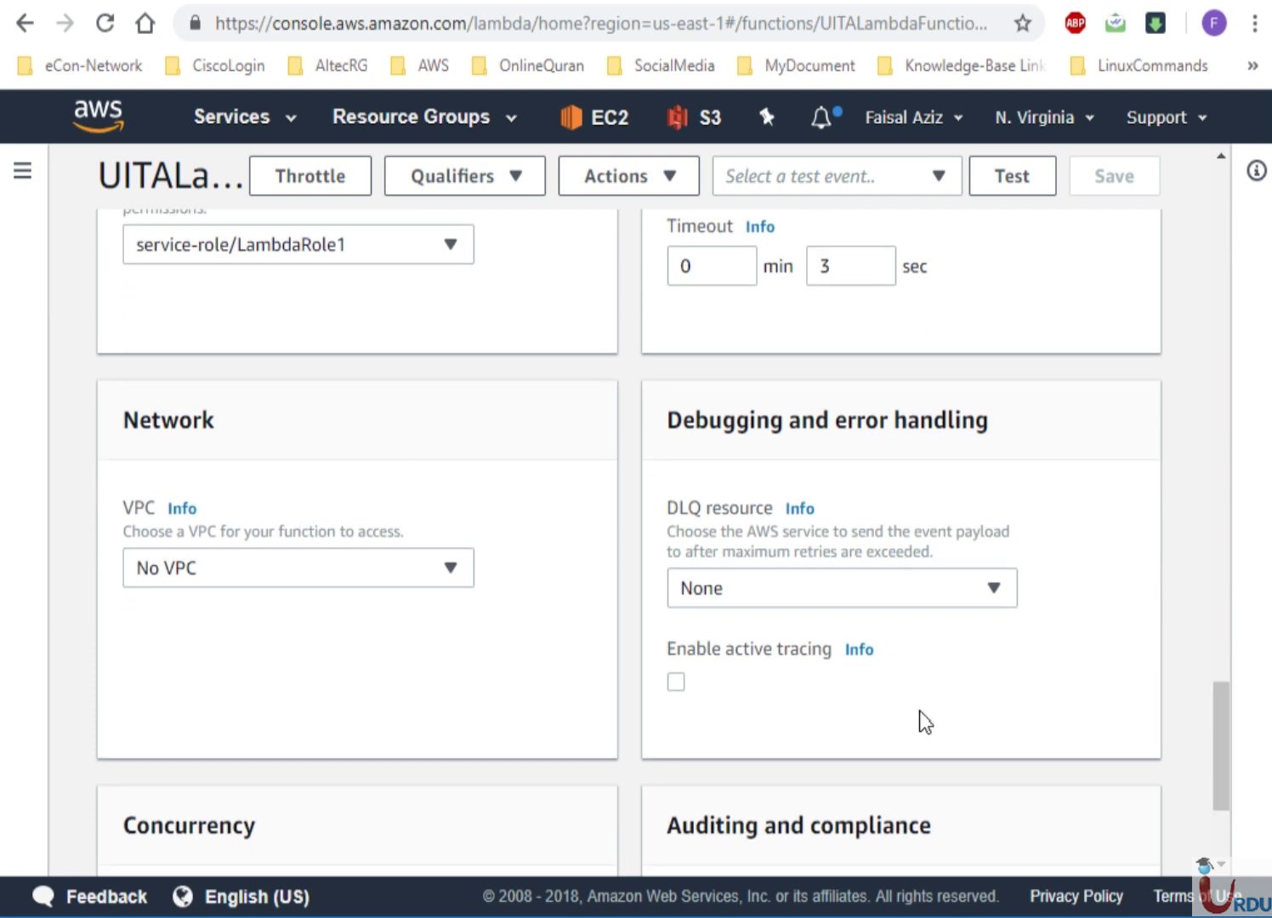
{"action": "left_click_drag", "start_coordinate": [1221, 747], "coordinate": [1175, 340]}
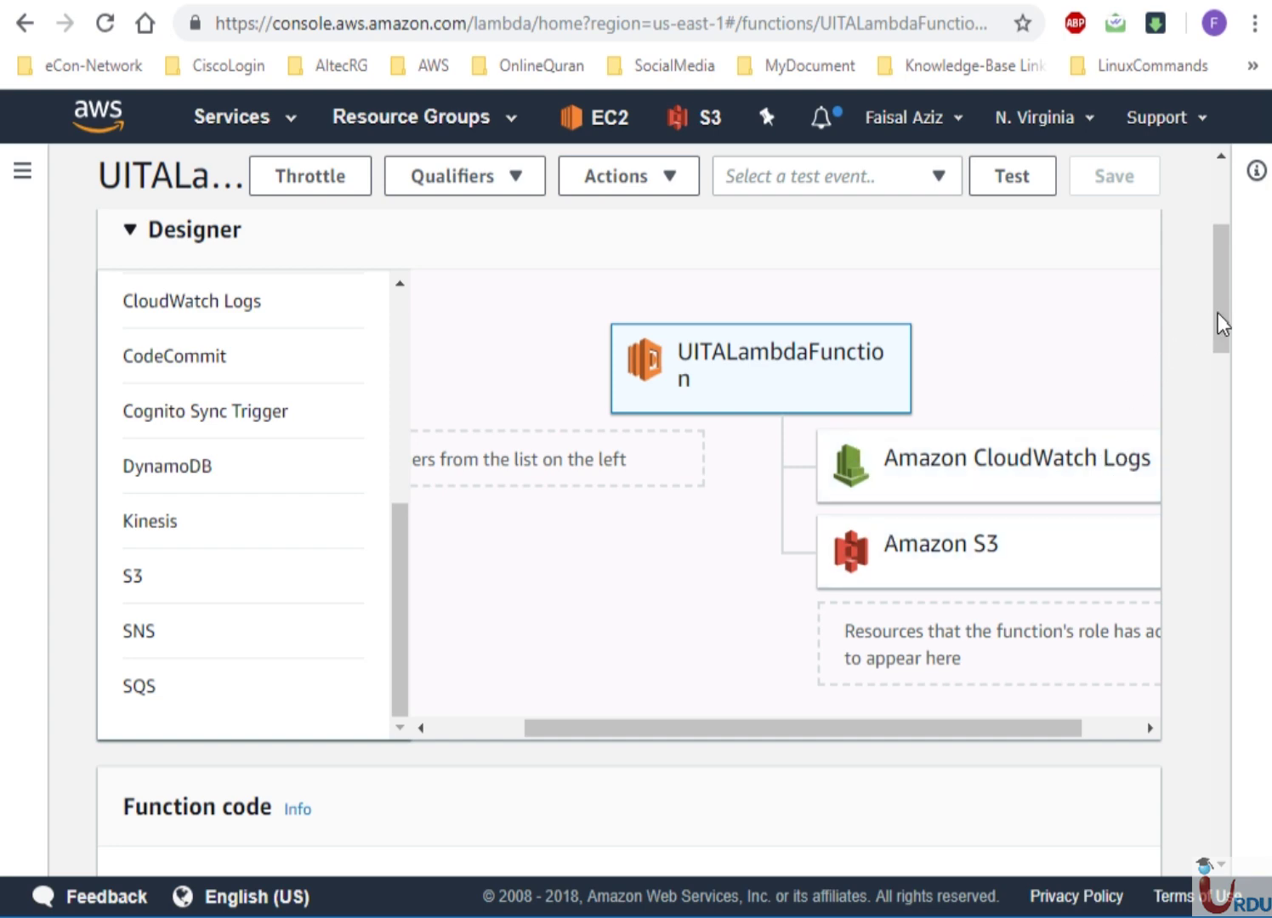
{"action": "left_click_drag", "start_coordinate": [1217, 313], "coordinate": [1231, 803]}
{"action": "left_click", "coordinate": [323, 492]}
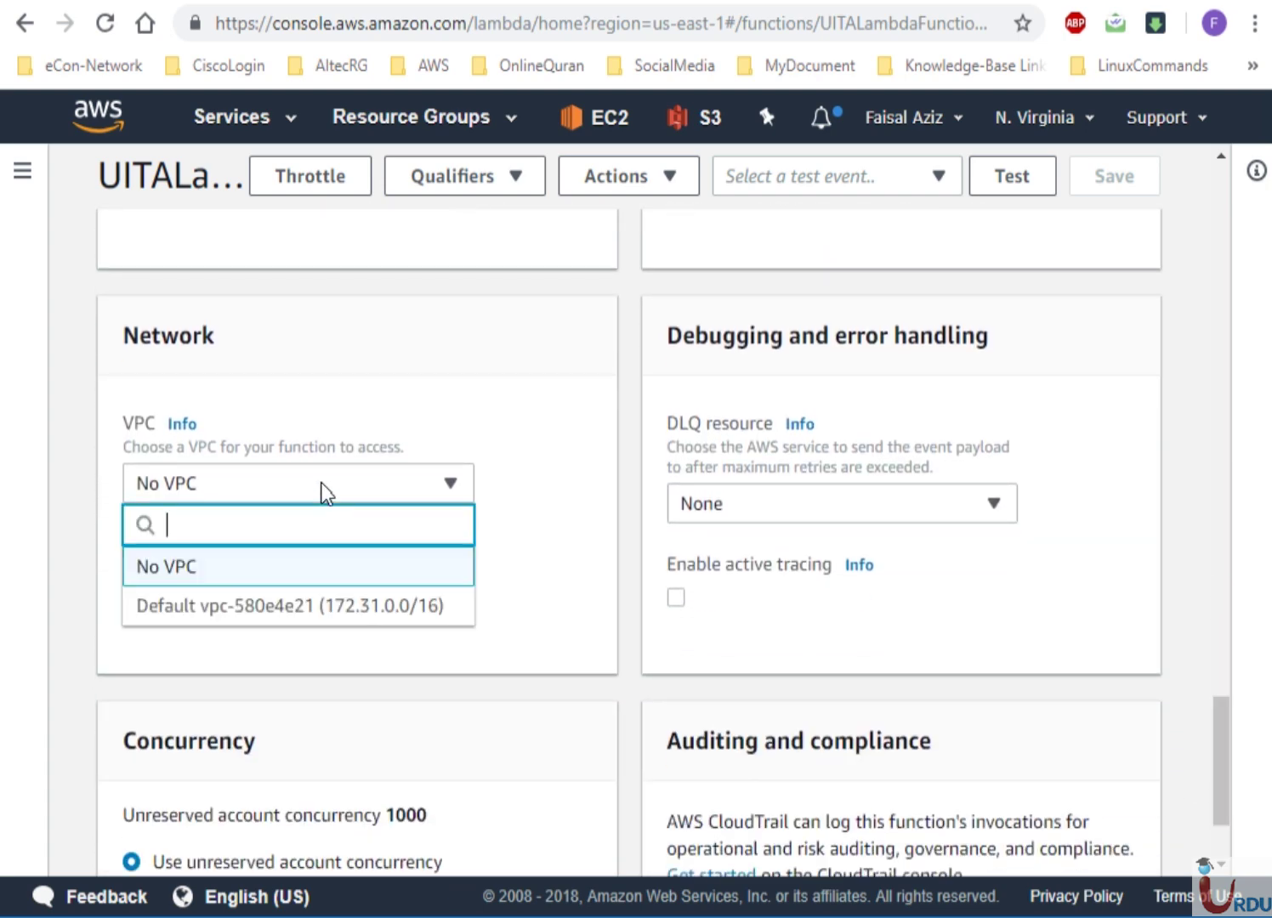
{"action": "left_click", "coordinate": [413, 494]}
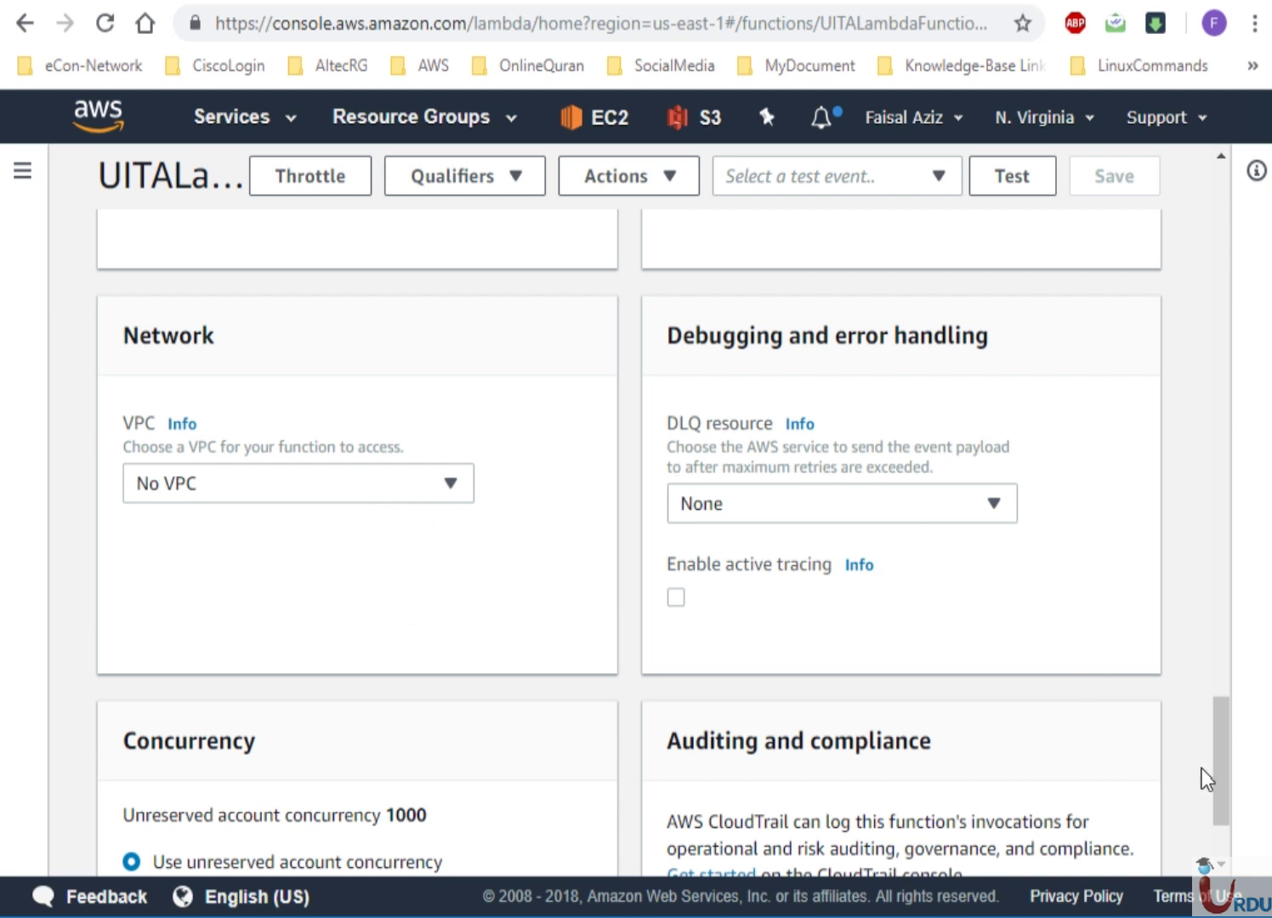
{"action": "left_click_drag", "start_coordinate": [1220, 762], "coordinate": [1235, 808]}
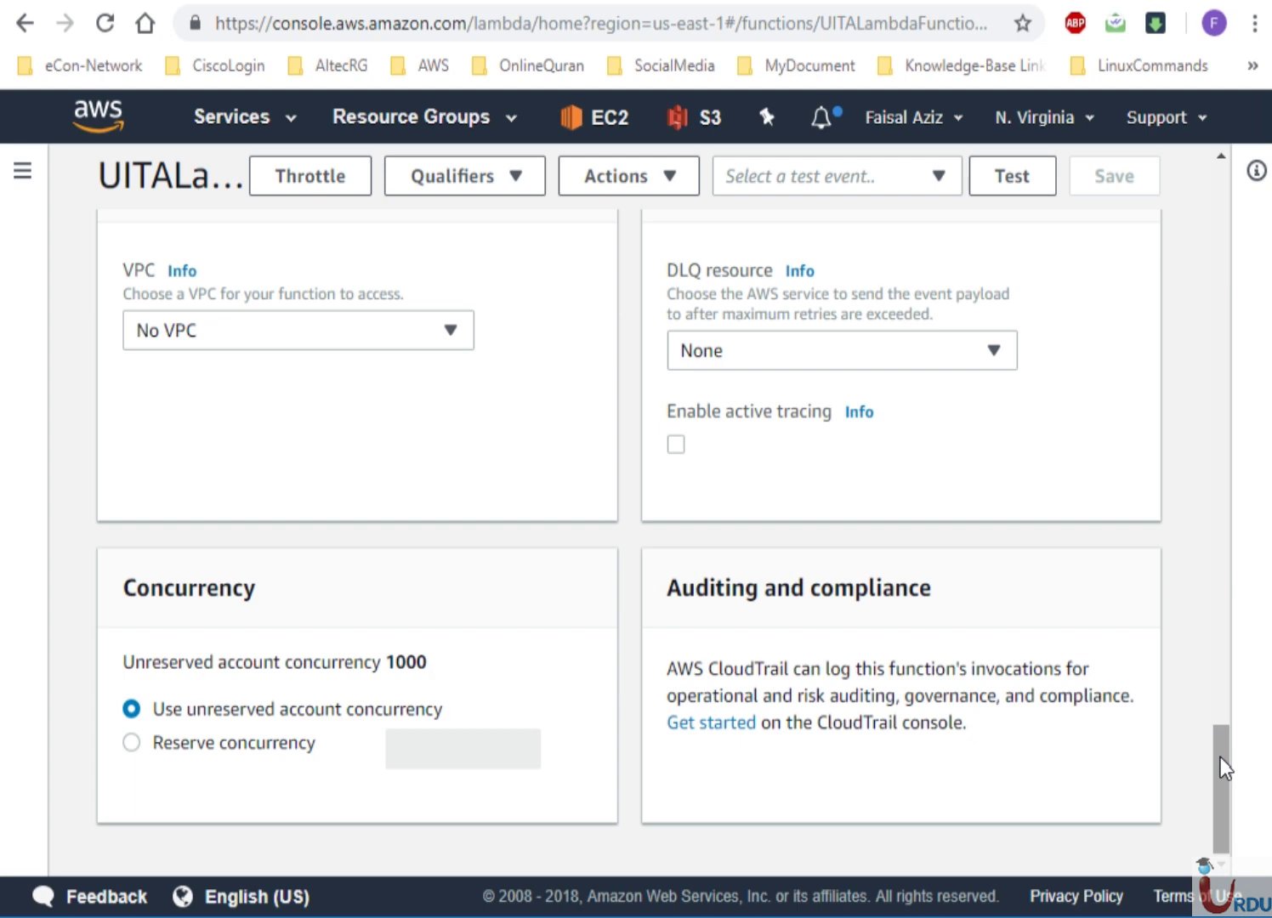
Add the invalid text "jkjk" on line 9 of lambda_function.py and save the function
{"action": "left_click_drag", "start_coordinate": [1220, 757], "coordinate": [1229, 397]}
{"action": "left_click", "coordinate": [621, 610]}
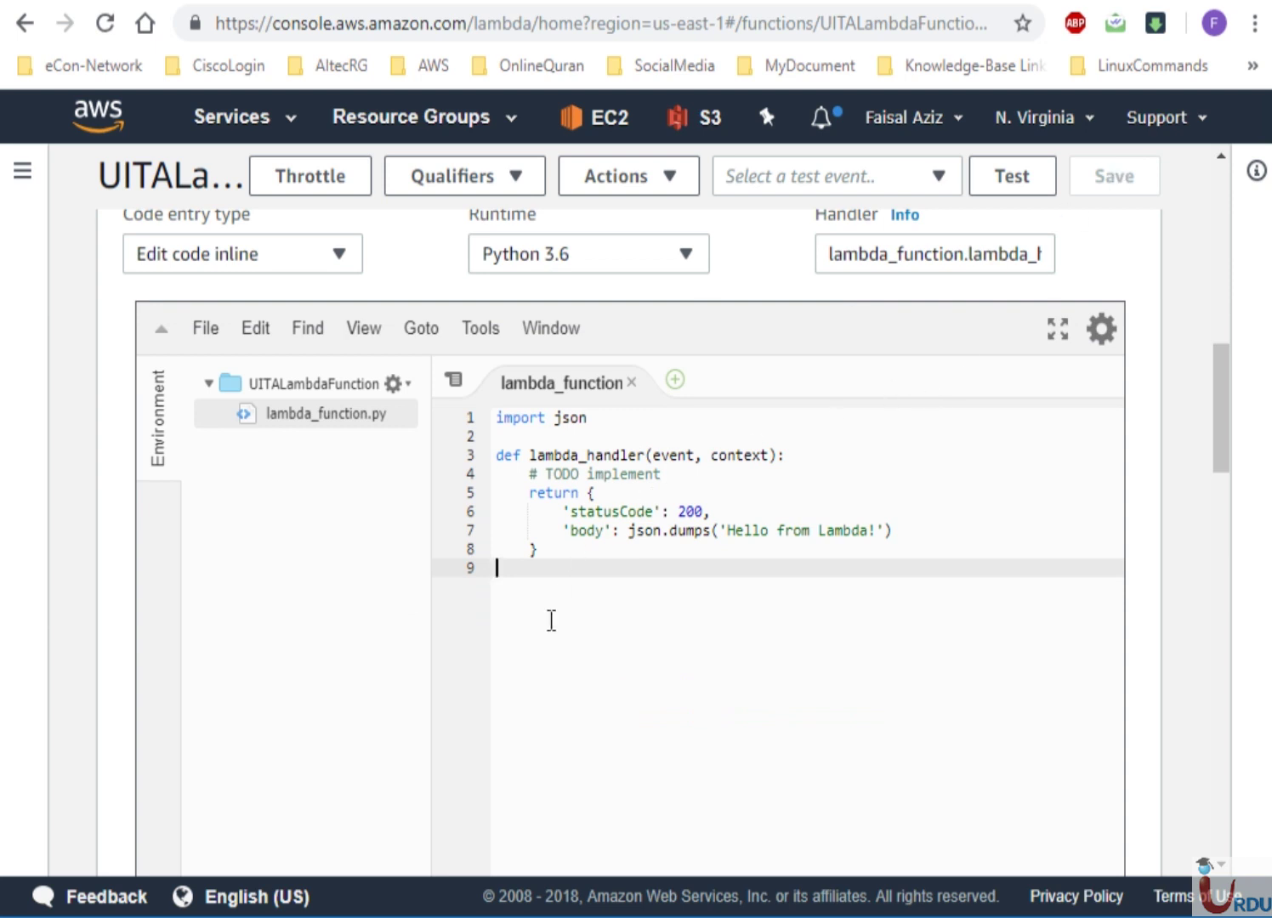
{"action": "type", "text": "jkjk"}
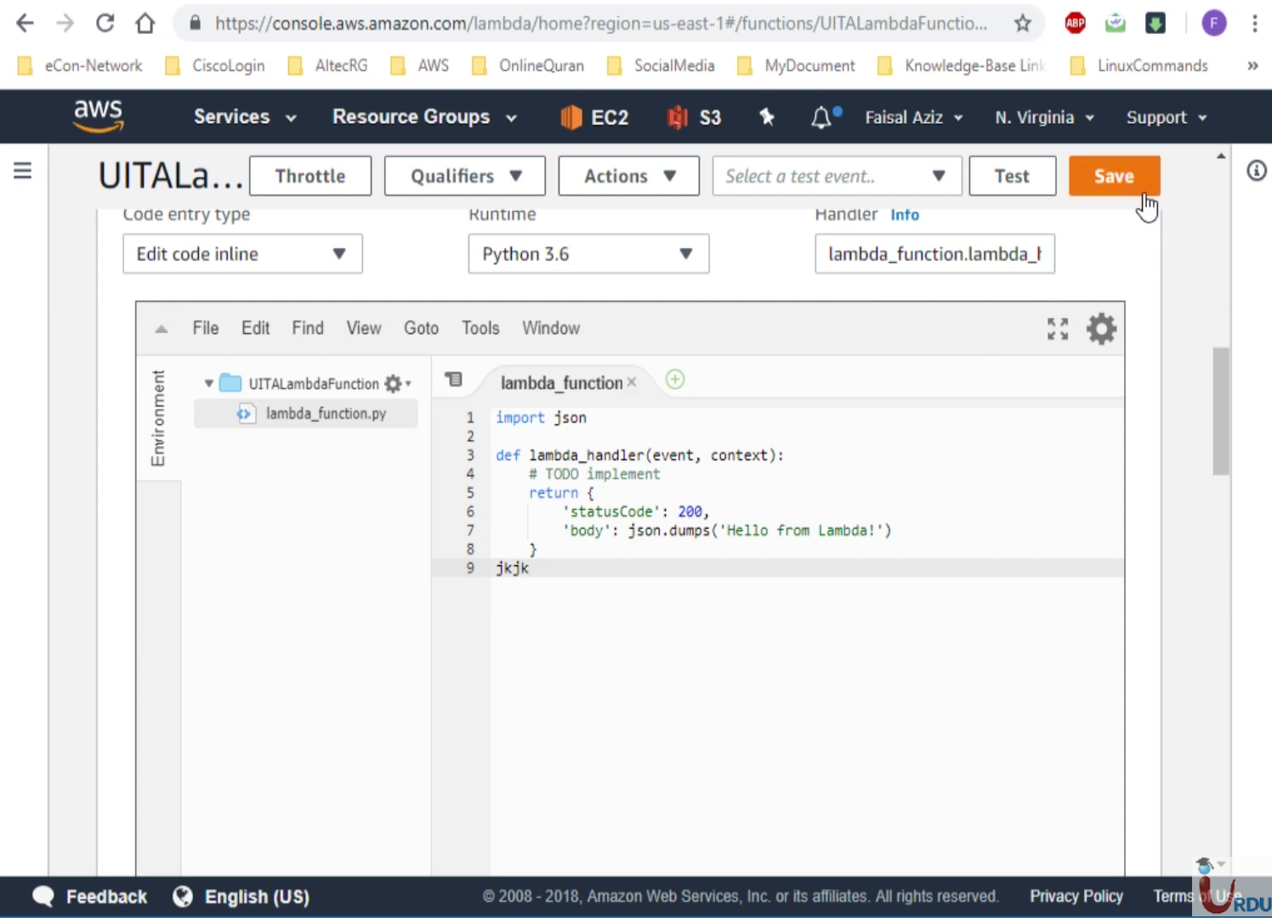
{"action": "key", "text": "BackSpace"}
{"action": "key", "text": "BackSpace"}
{"action": "key", "text": "BackSpace"}
{"action": "key", "text": "BackSpace"}
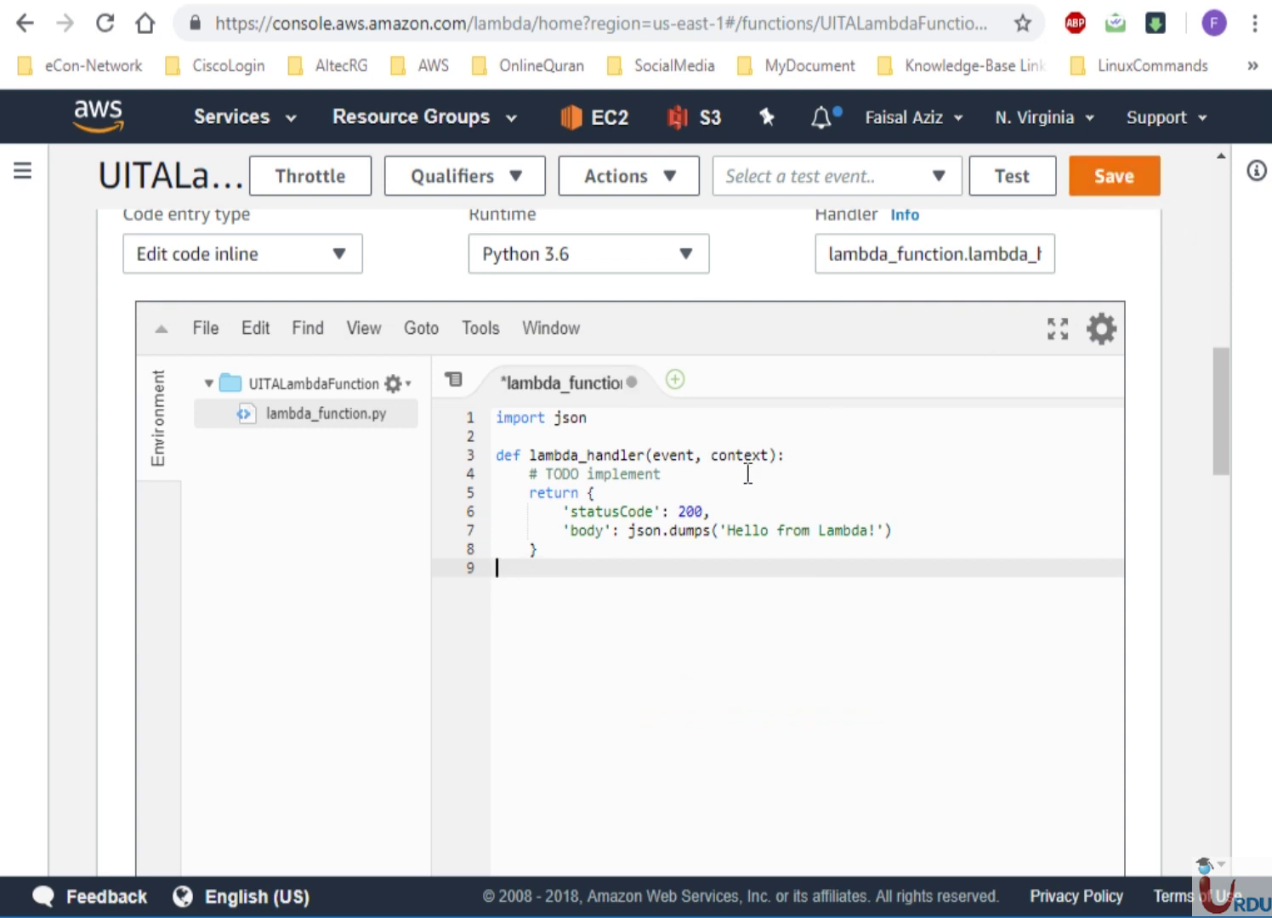
{"action": "type", "text": "jkjk"}
{"action": "left_click", "coordinate": [1117, 179]}
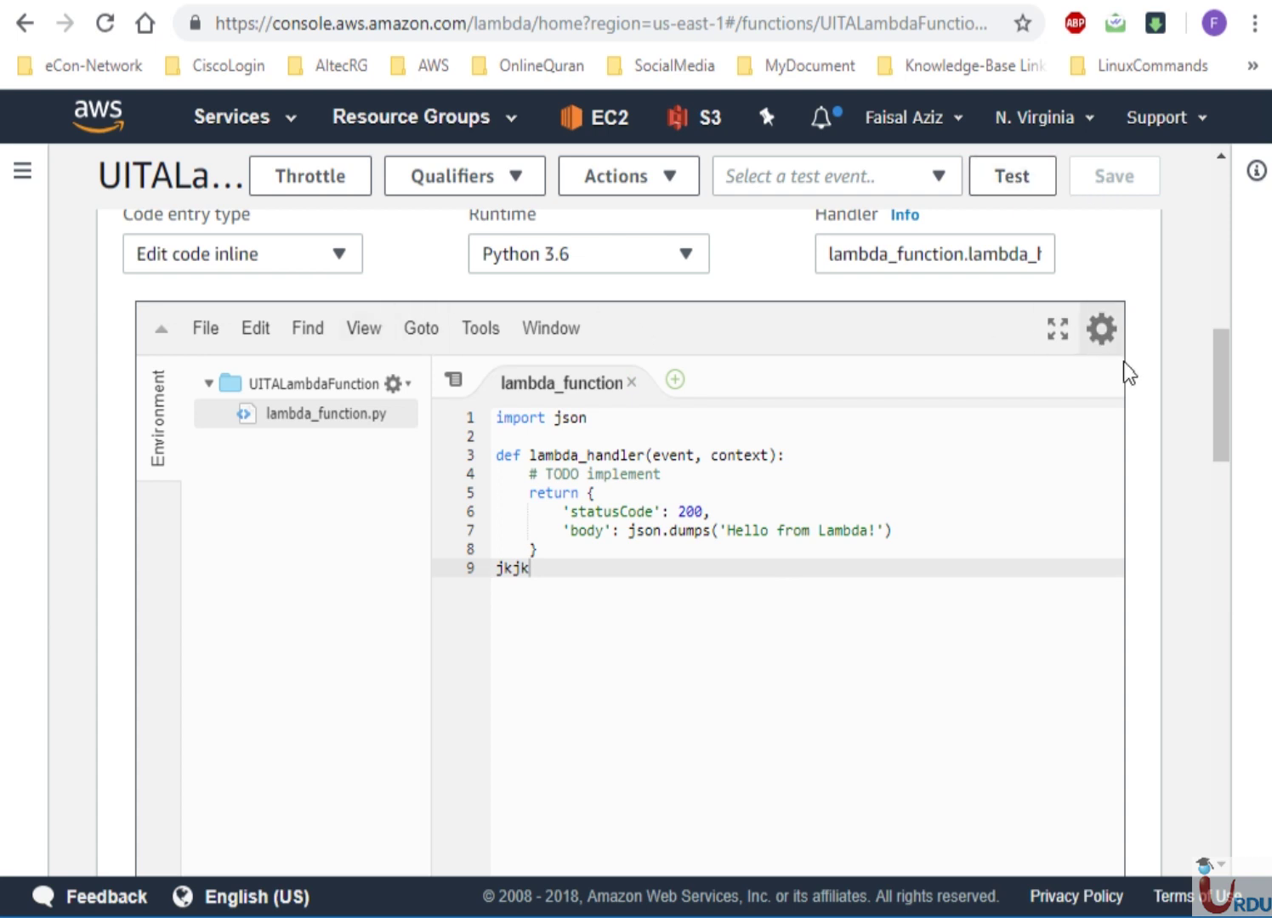
Review the function's version and alias qualifiers and its available actions without choosing any
{"action": "left_click_drag", "start_coordinate": [1220, 419], "coordinate": [1221, 395]}
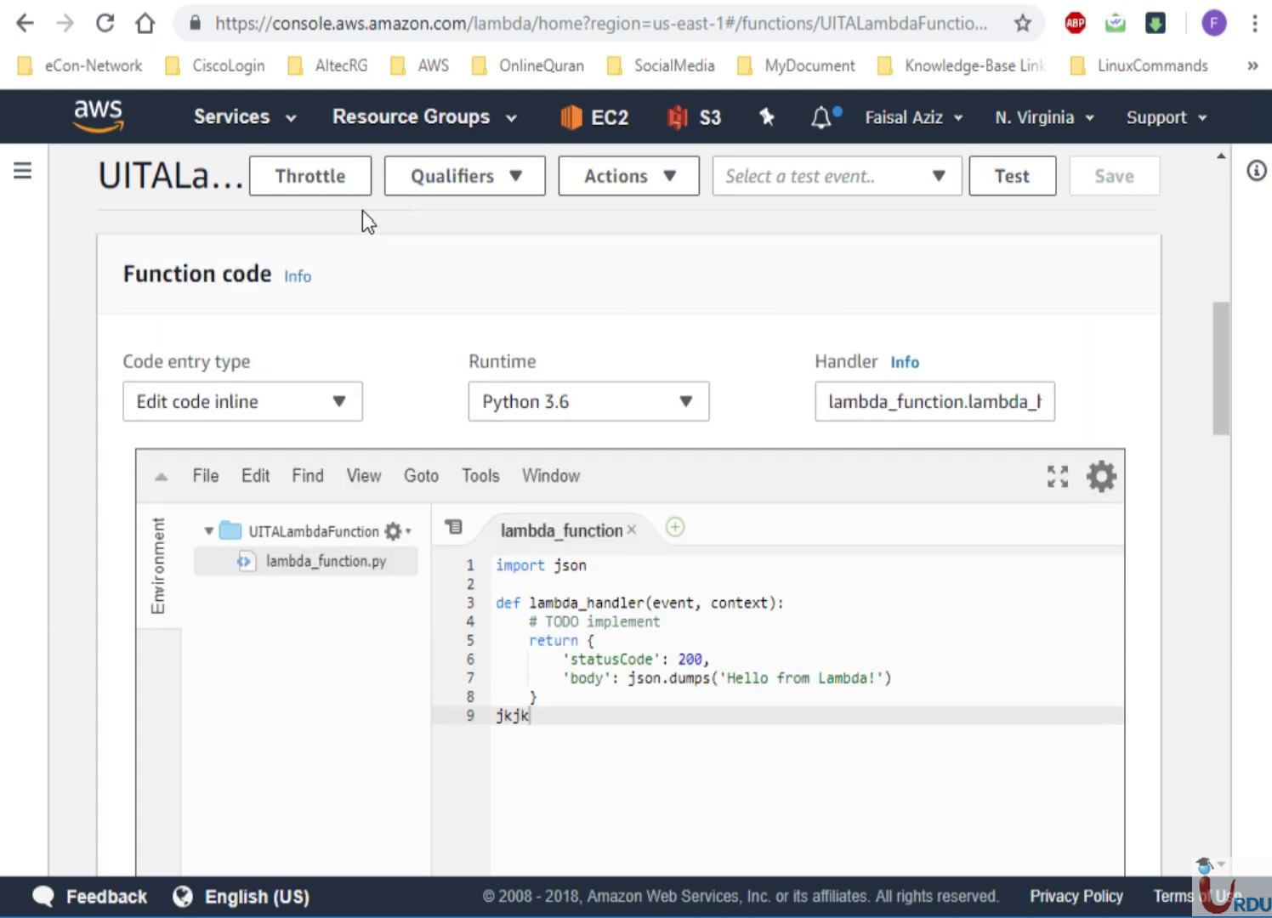
{"action": "left_click", "coordinate": [505, 180]}
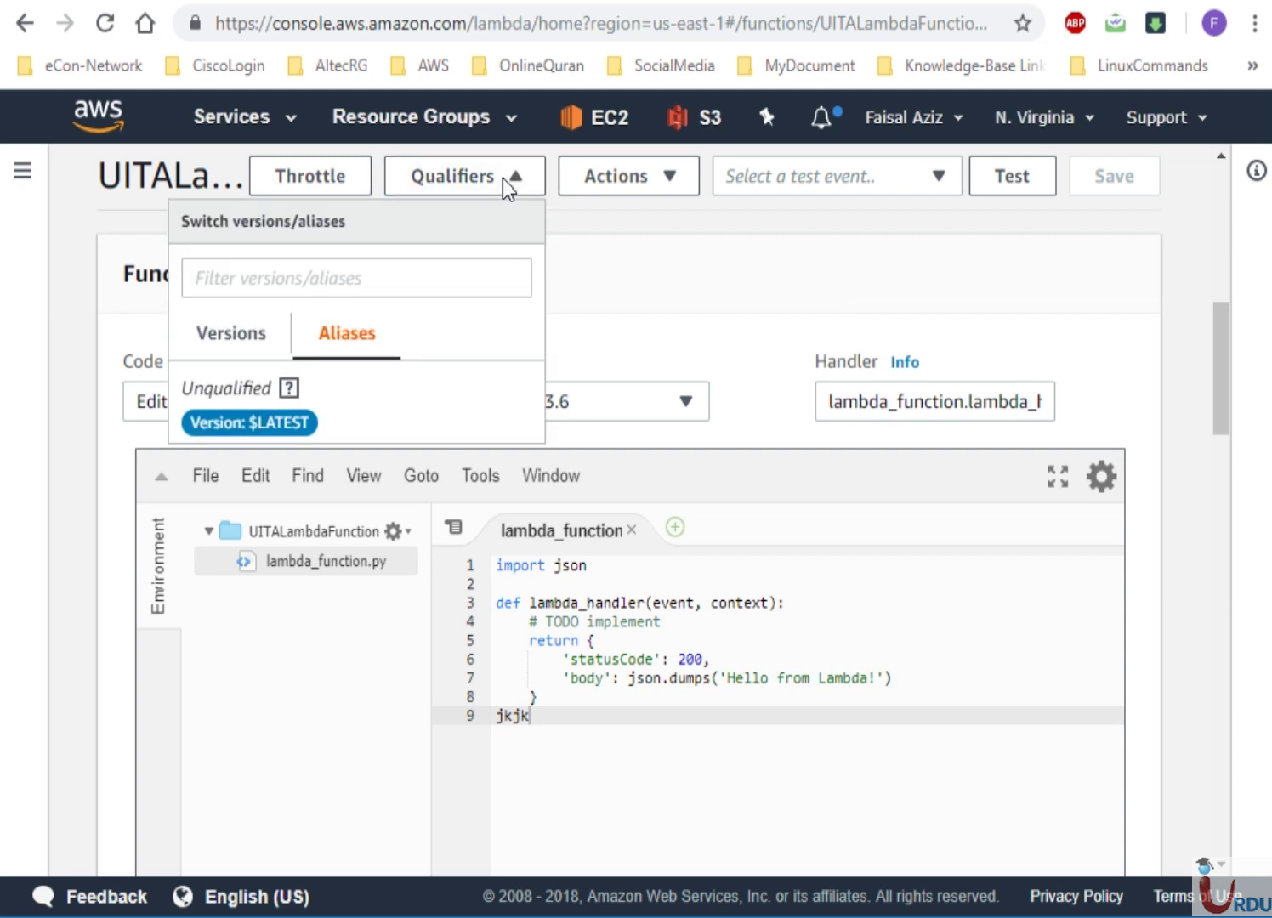
{"action": "left_click", "coordinate": [646, 178]}
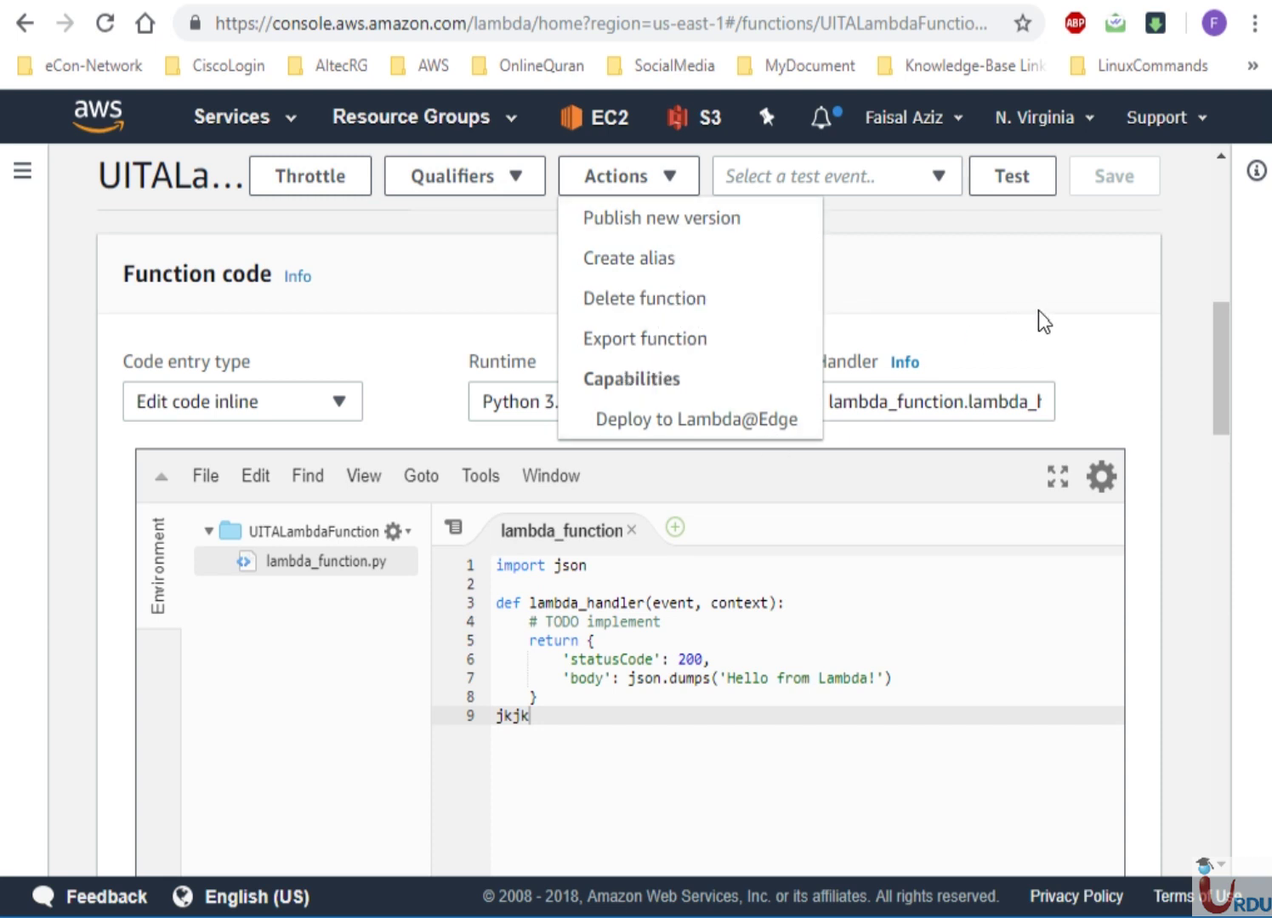
{"action": "left_click", "coordinate": [1085, 303]}
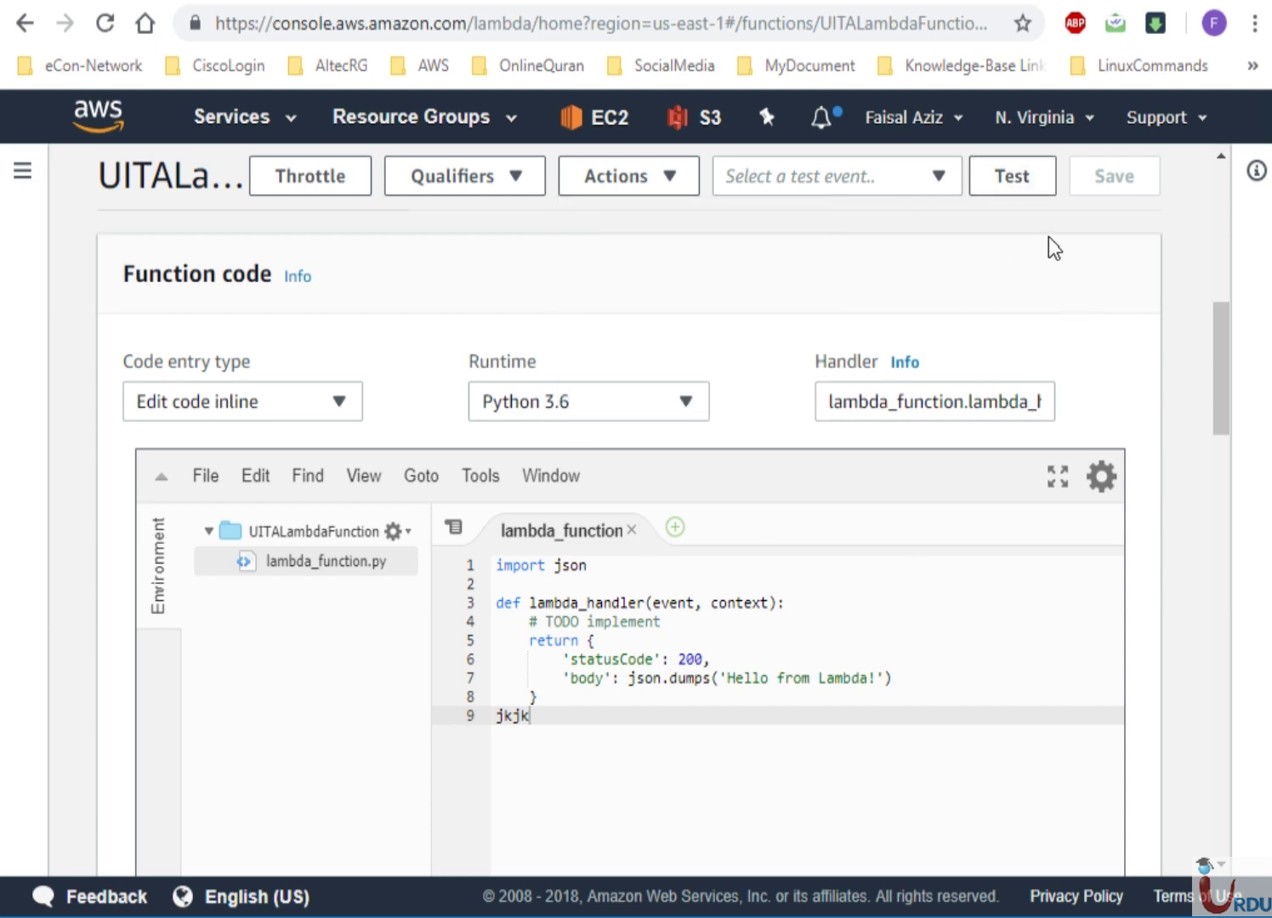
Create a test event named testevent1 from the Hello World template, keeping its default key-value pairs
{"action": "left_click", "coordinate": [1012, 177]}
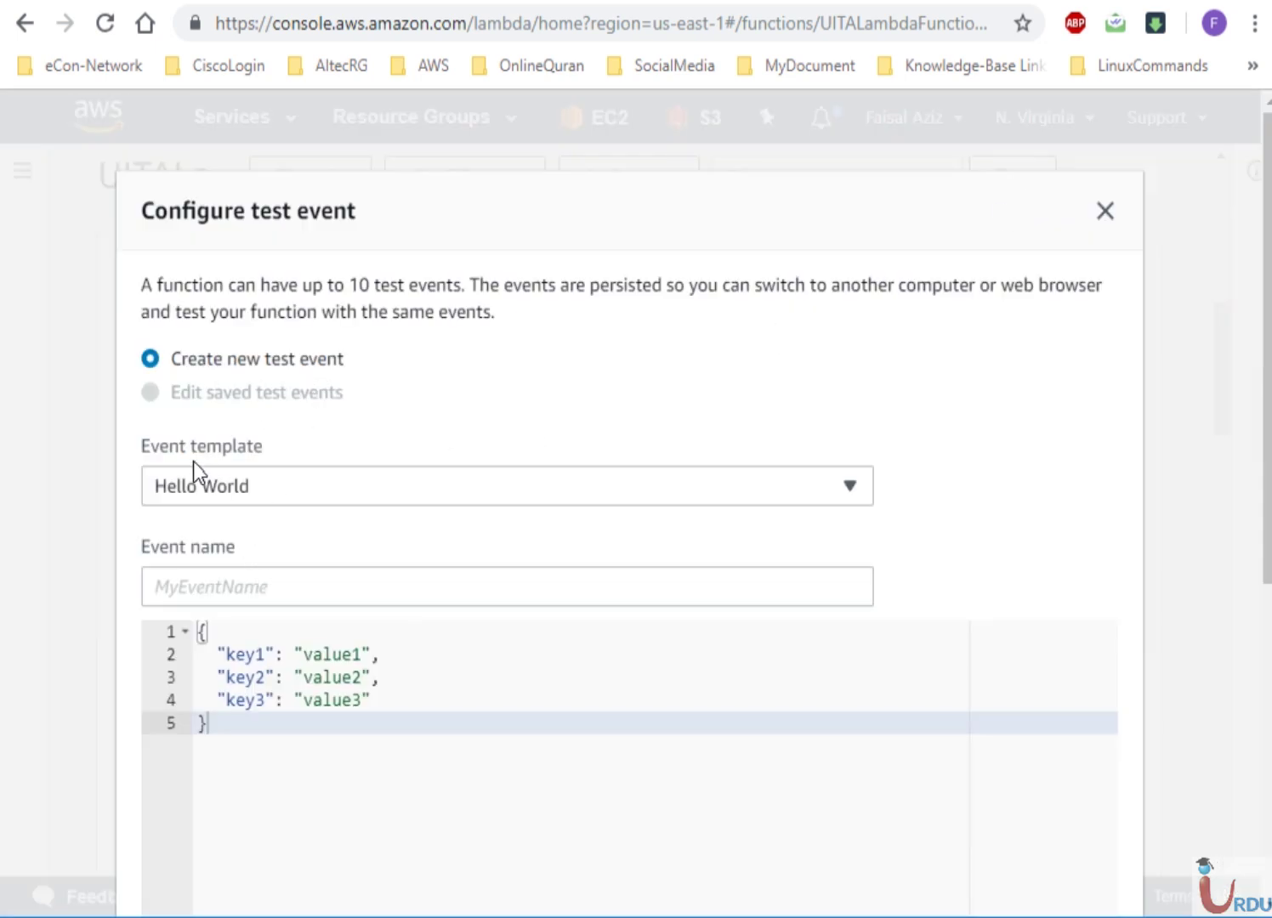
{"action": "left_click", "coordinate": [284, 480]}
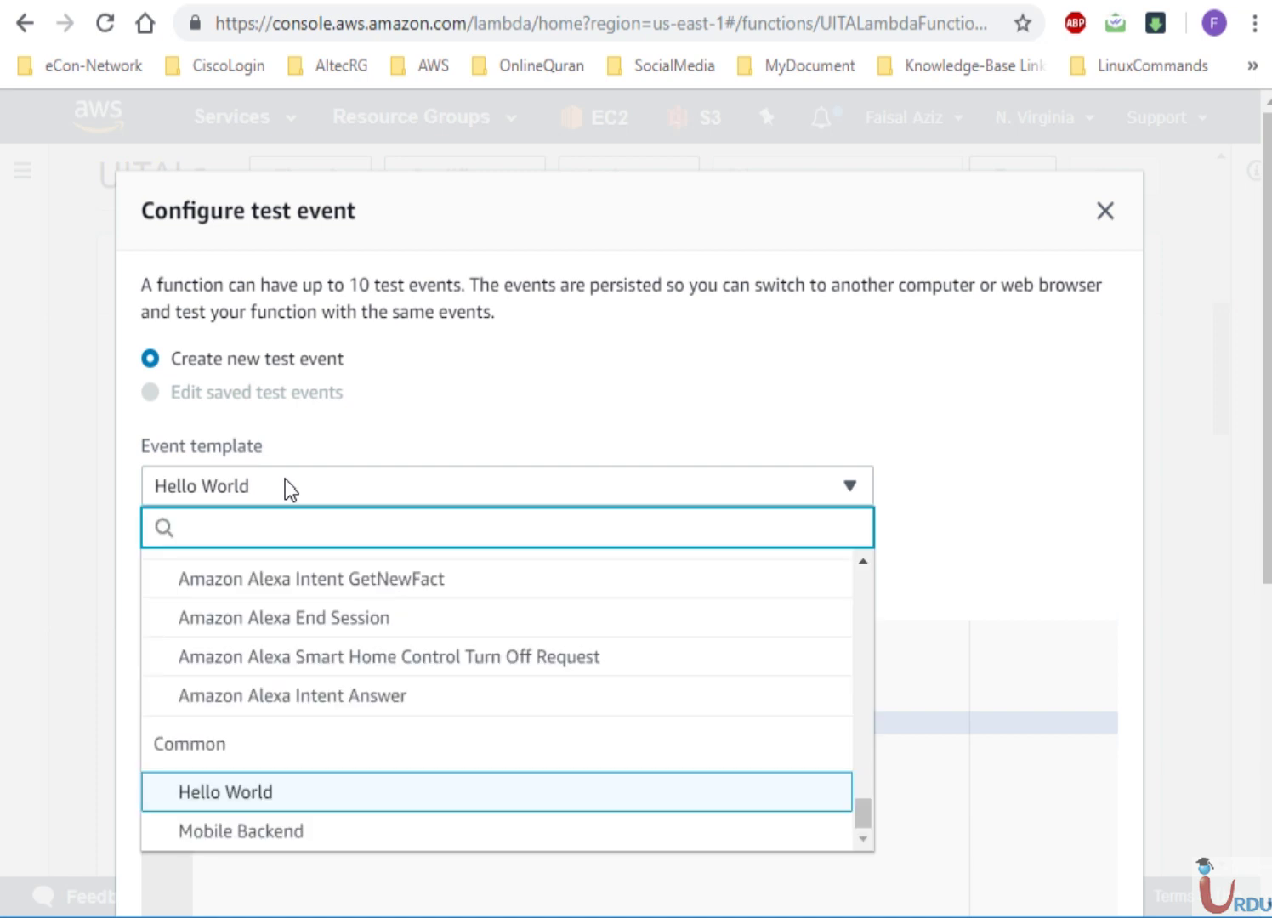
{"action": "left_click", "coordinate": [285, 481]}
{"action": "left_click", "coordinate": [232, 588]}
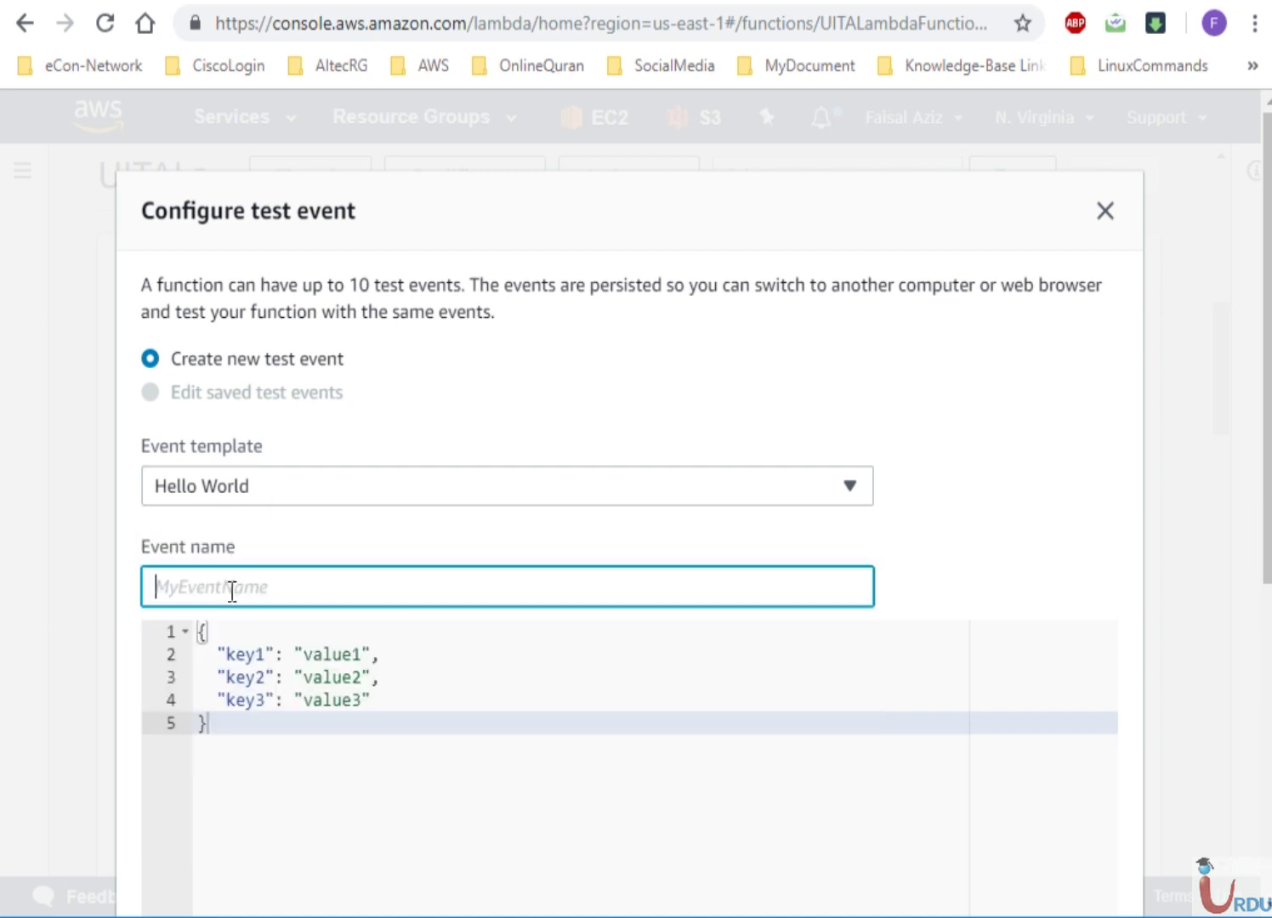
{"action": "type", "text": "testr"}
{"action": "key", "text": "BackSpace"}
{"action": "type", "text": "event1"}
{"action": "scroll", "coordinate": [629, 510], "scroll_direction": "down", "scroll_amount": 6}
{"action": "left_click", "coordinate": [1064, 789]}
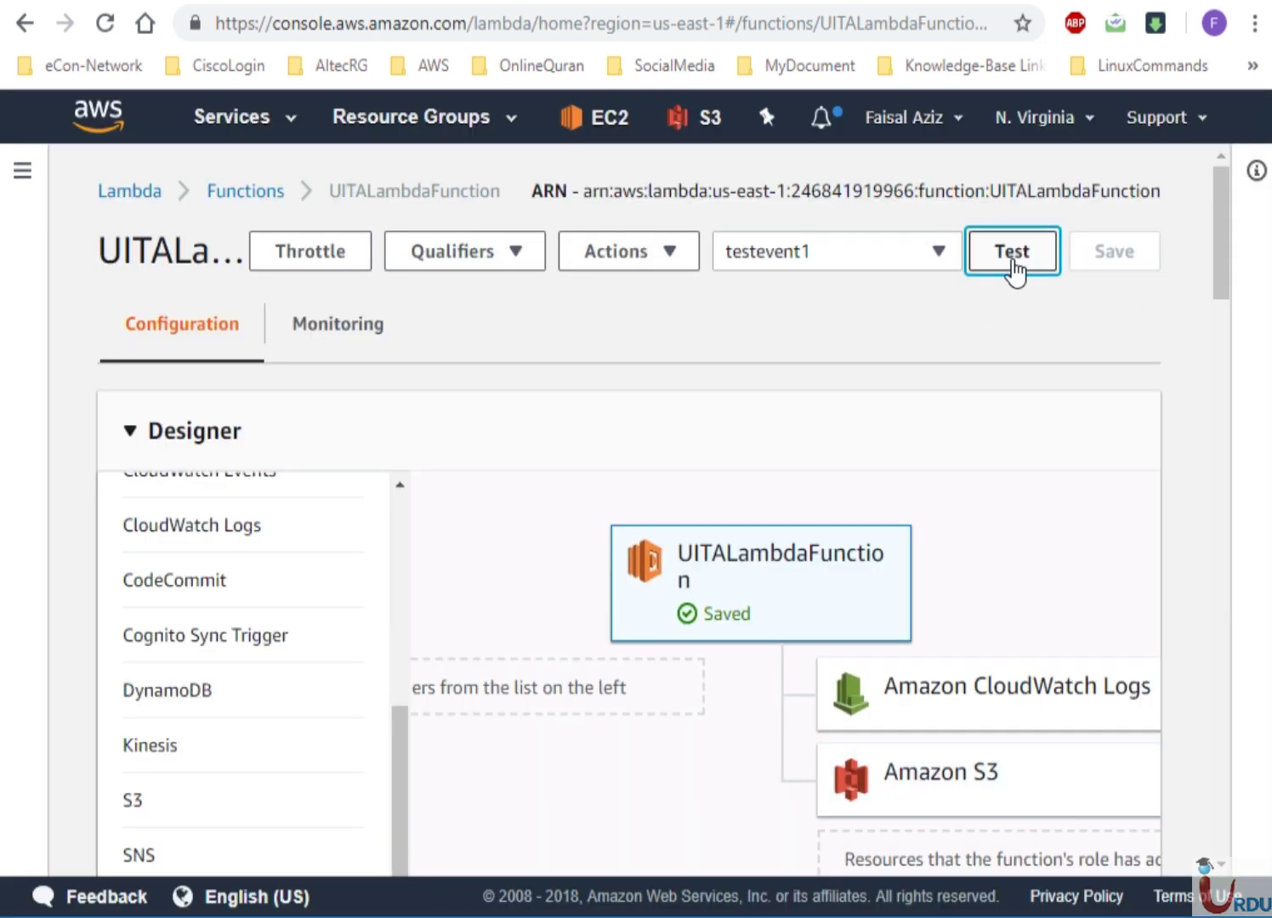
Run the function with testevent1 and expand the details of the execution result
{"action": "left_click", "coordinate": [1013, 262]}
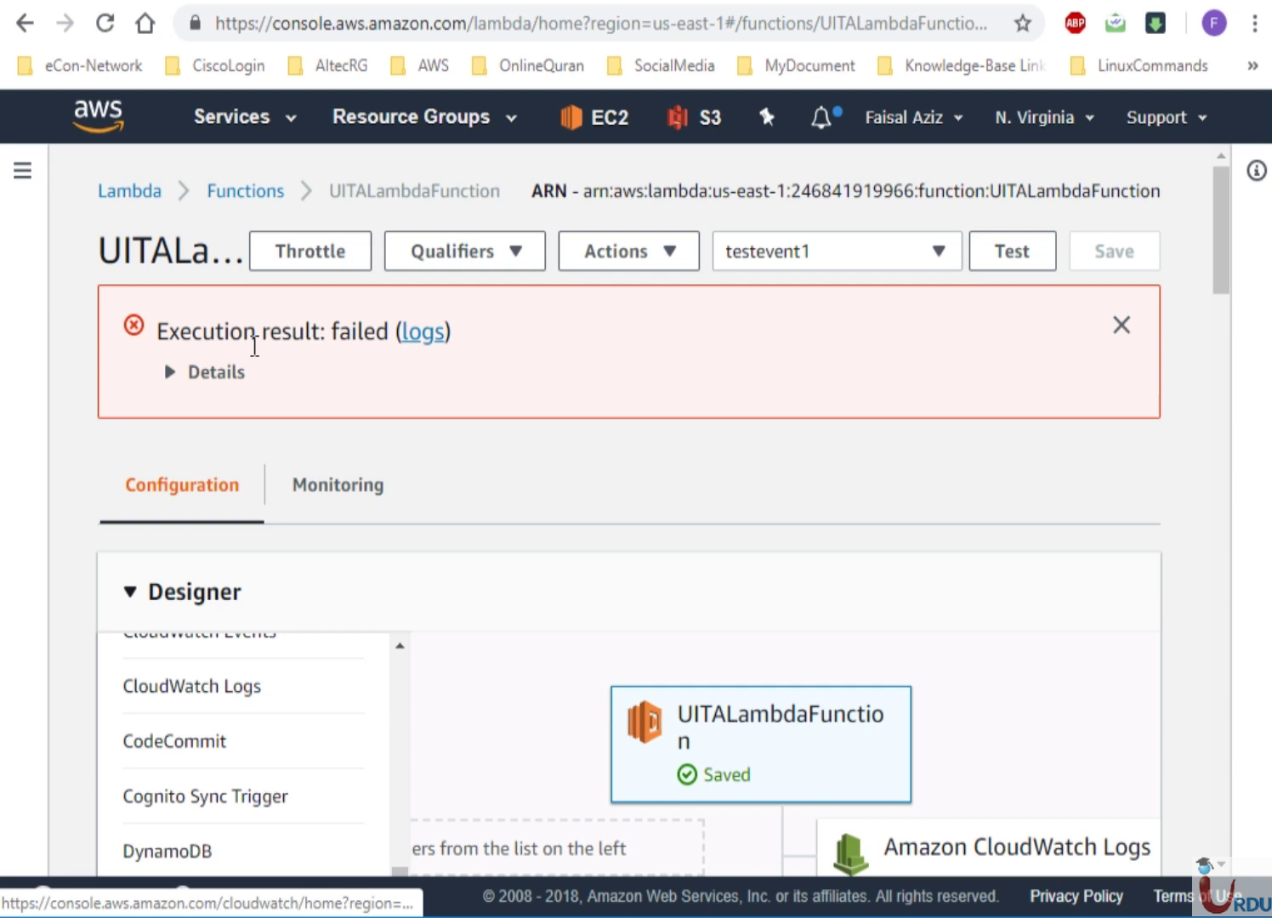
{"action": "left_click", "coordinate": [191, 375]}
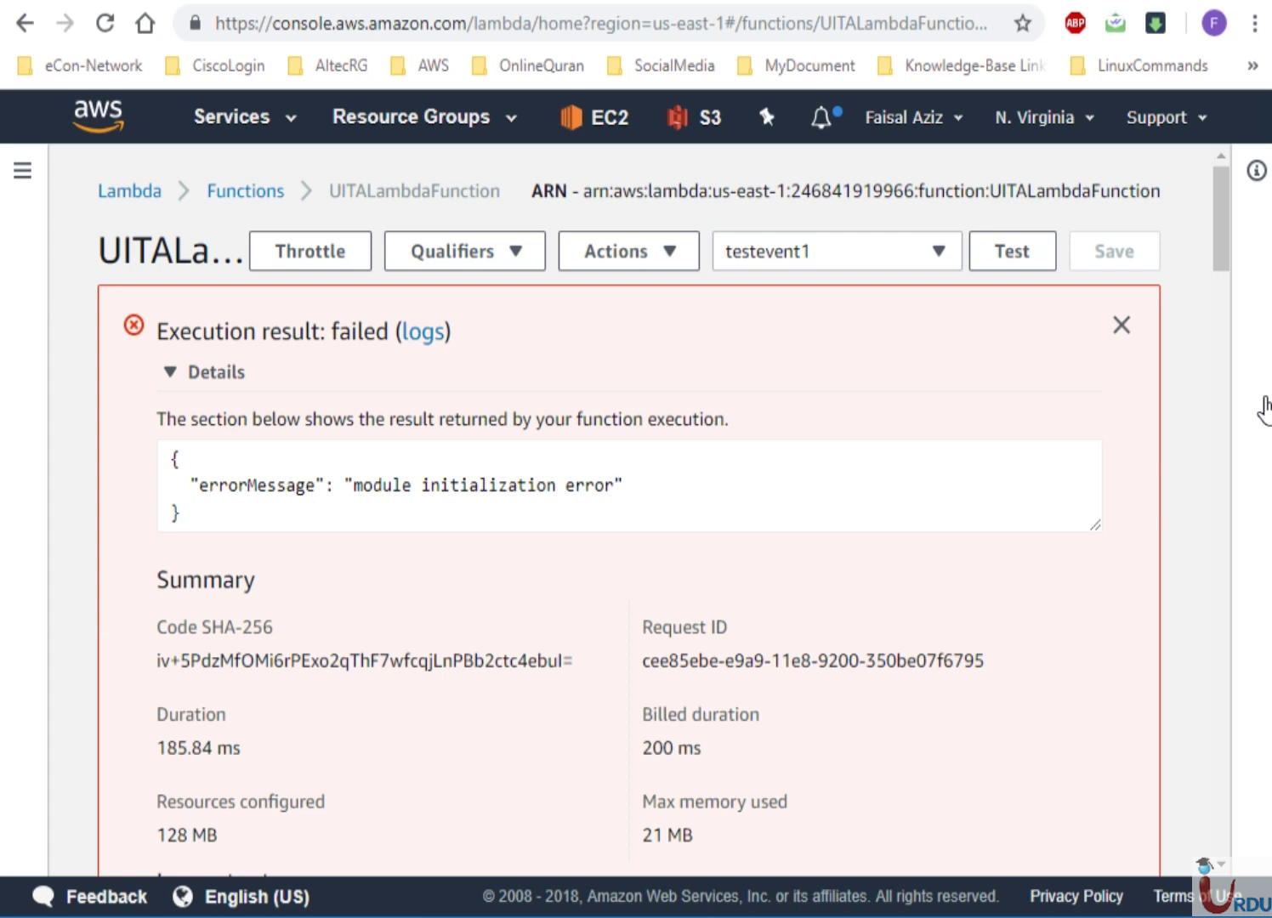
Examine the execution summary's duration, billed duration, configured resources and maximum memory used
{"action": "left_click_drag", "start_coordinate": [1224, 249], "coordinate": [1226, 281]}
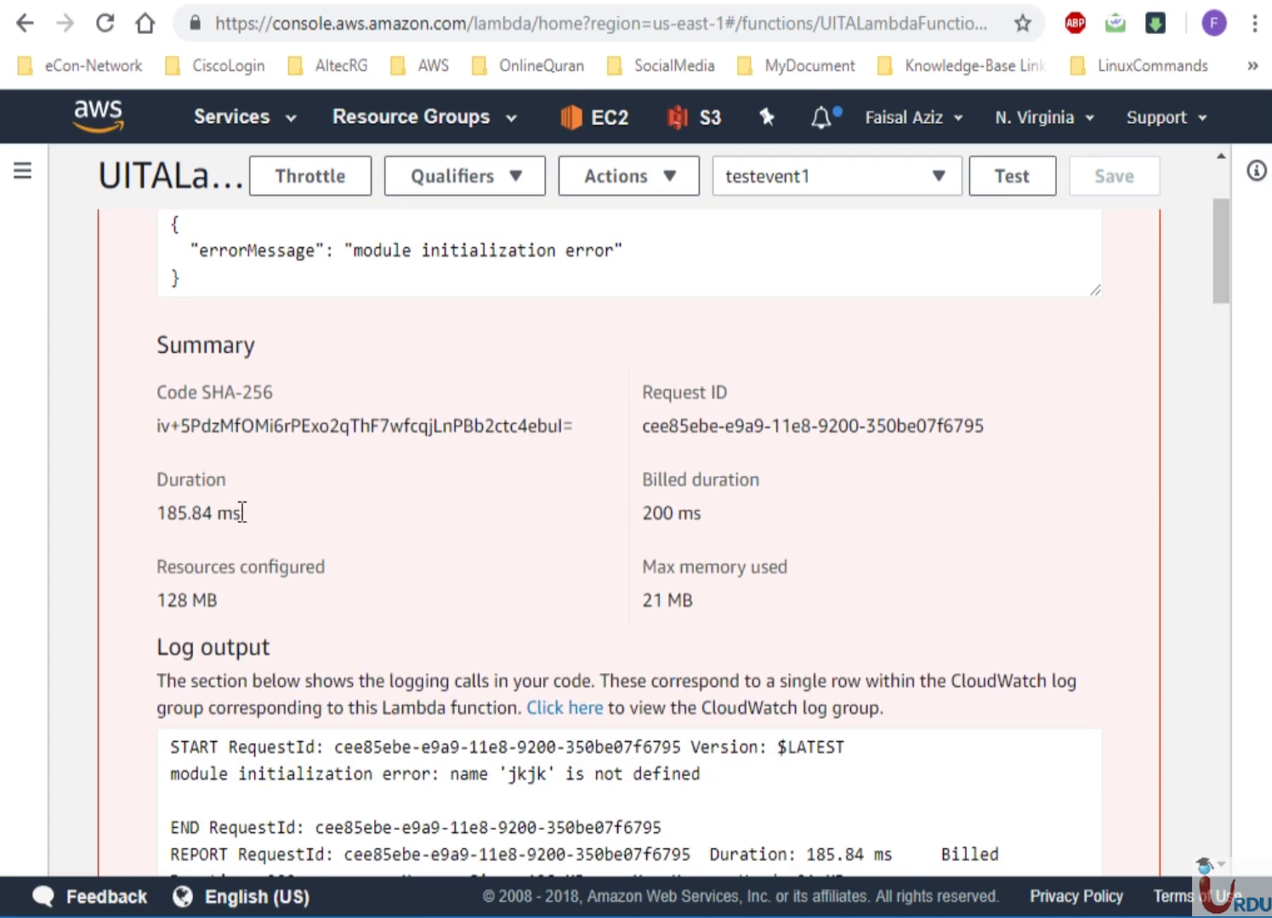
{"action": "left_click_drag", "start_coordinate": [243, 513], "coordinate": [159, 516]}
{"action": "left_click", "coordinate": [249, 574]}
{"action": "left_click_drag", "start_coordinate": [238, 595], "coordinate": [161, 599]}
{"action": "left_click", "coordinate": [236, 605]}
{"action": "left_click_drag", "start_coordinate": [706, 518], "coordinate": [661, 518]}
{"action": "left_click", "coordinate": [799, 508]}
{"action": "left_click_drag", "start_coordinate": [694, 600], "coordinate": [644, 600]}
{"action": "left_click", "coordinate": [679, 600]}
Read the log output of the test run to find the cause of the error
{"action": "left_click_drag", "start_coordinate": [1229, 226], "coordinate": [1226, 273]}
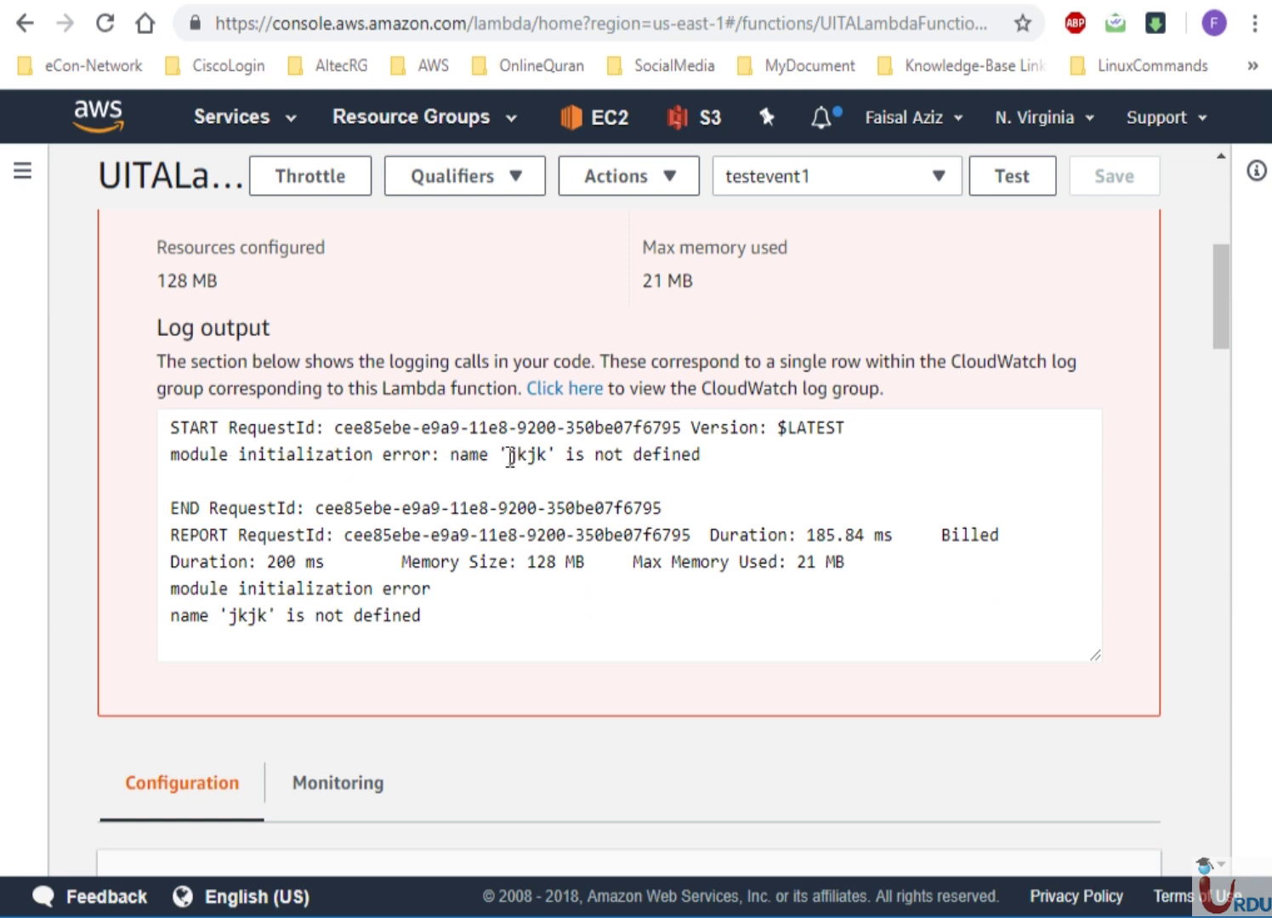
{"action": "left_click_drag", "start_coordinate": [507, 457], "coordinate": [653, 459]}
{"action": "left_click", "coordinate": [678, 454]}
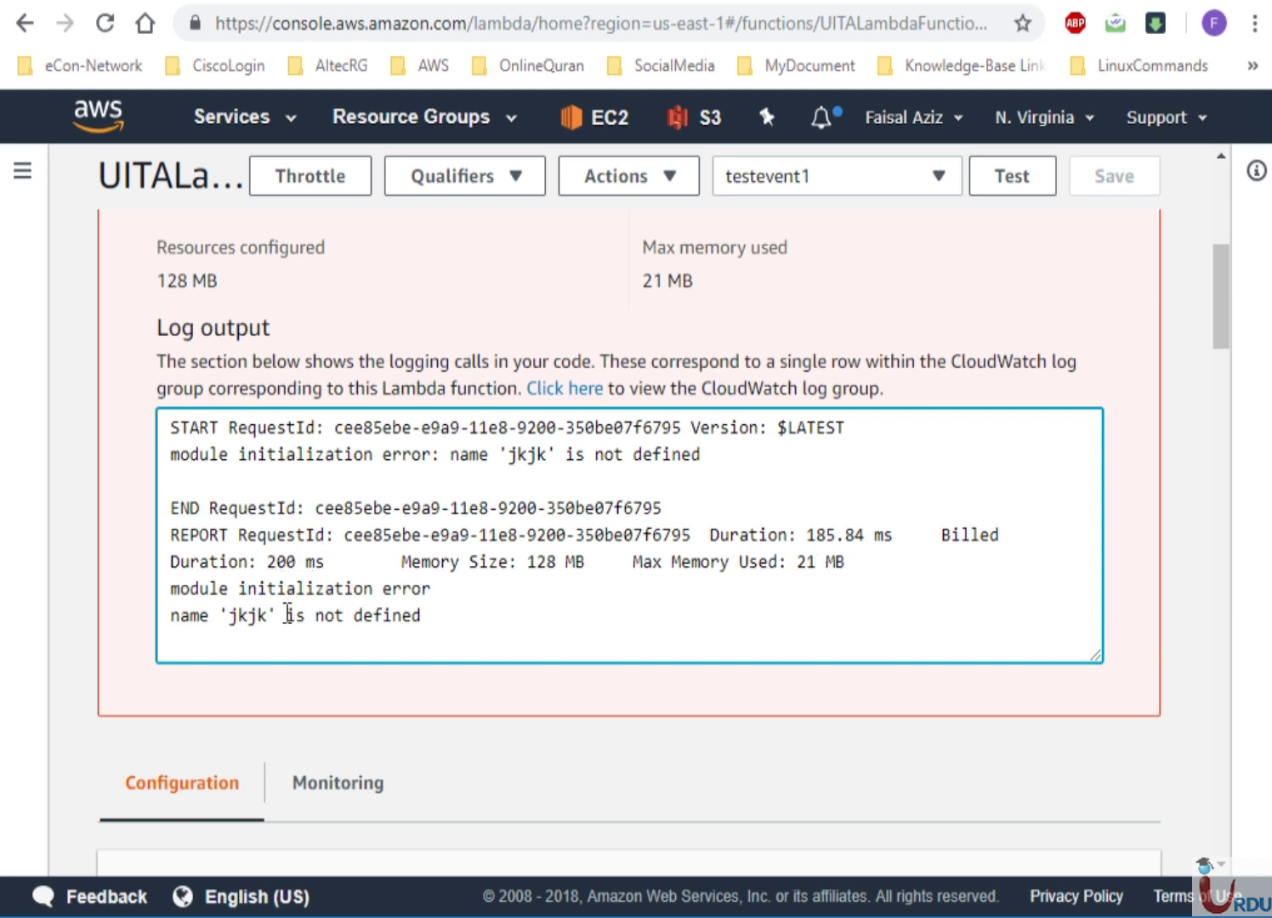
Examine the execution results beneath the inline code, including status, memory, time and the response's error message
{"action": "left_click_drag", "start_coordinate": [1221, 312], "coordinate": [1231, 510]}
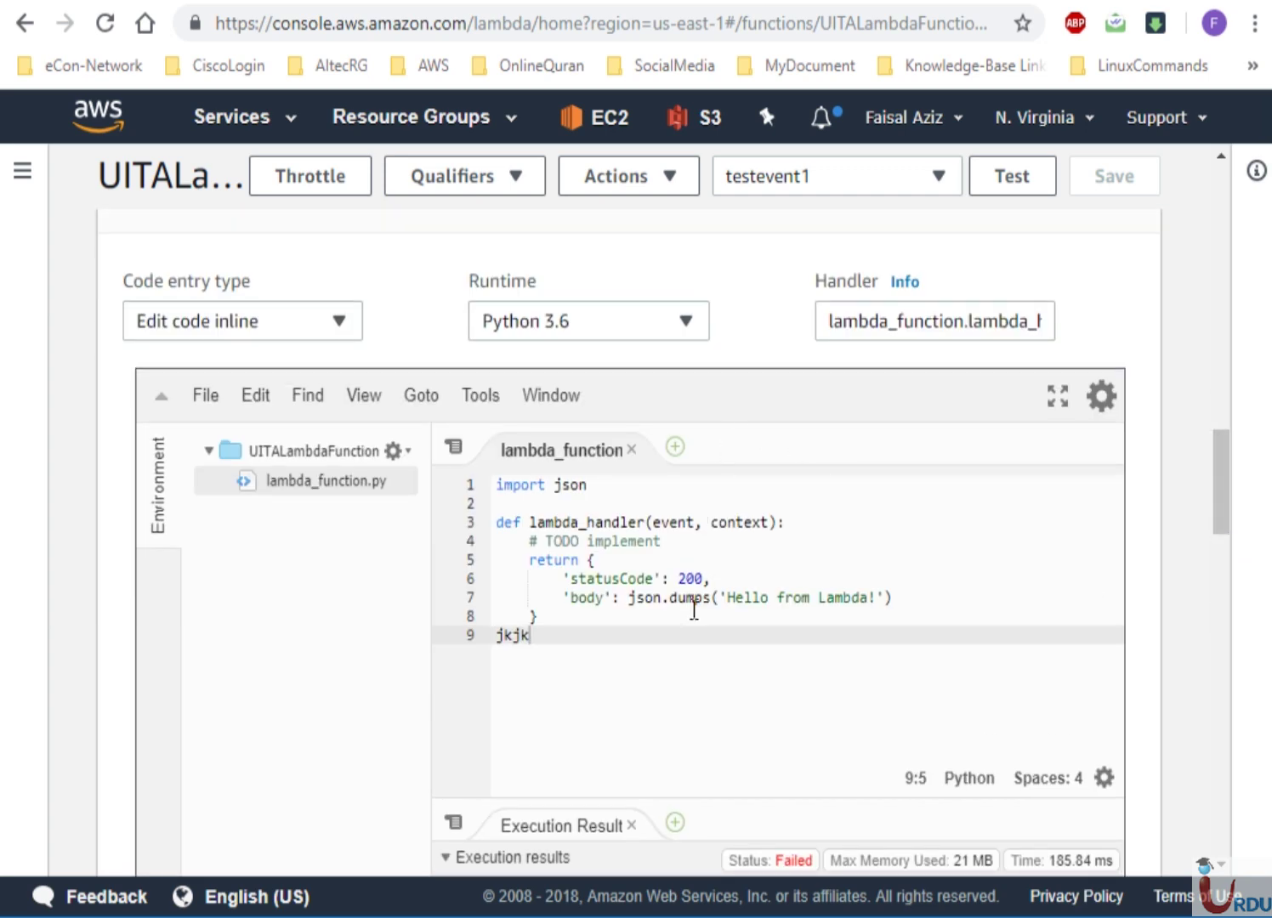
{"action": "left_click_drag", "start_coordinate": [1217, 466], "coordinate": [1220, 507]}
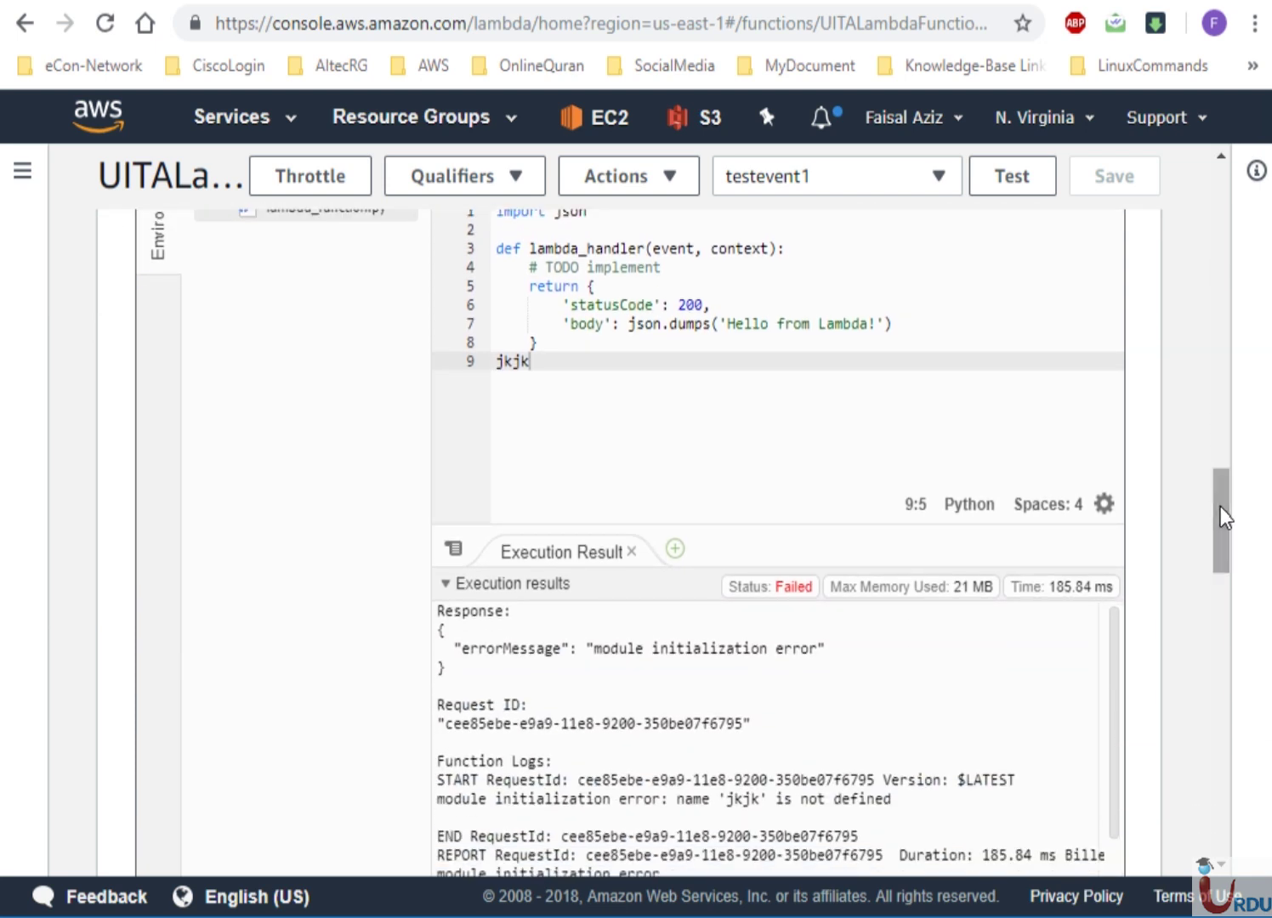
{"action": "mouse_move", "coordinate": [907, 590]}
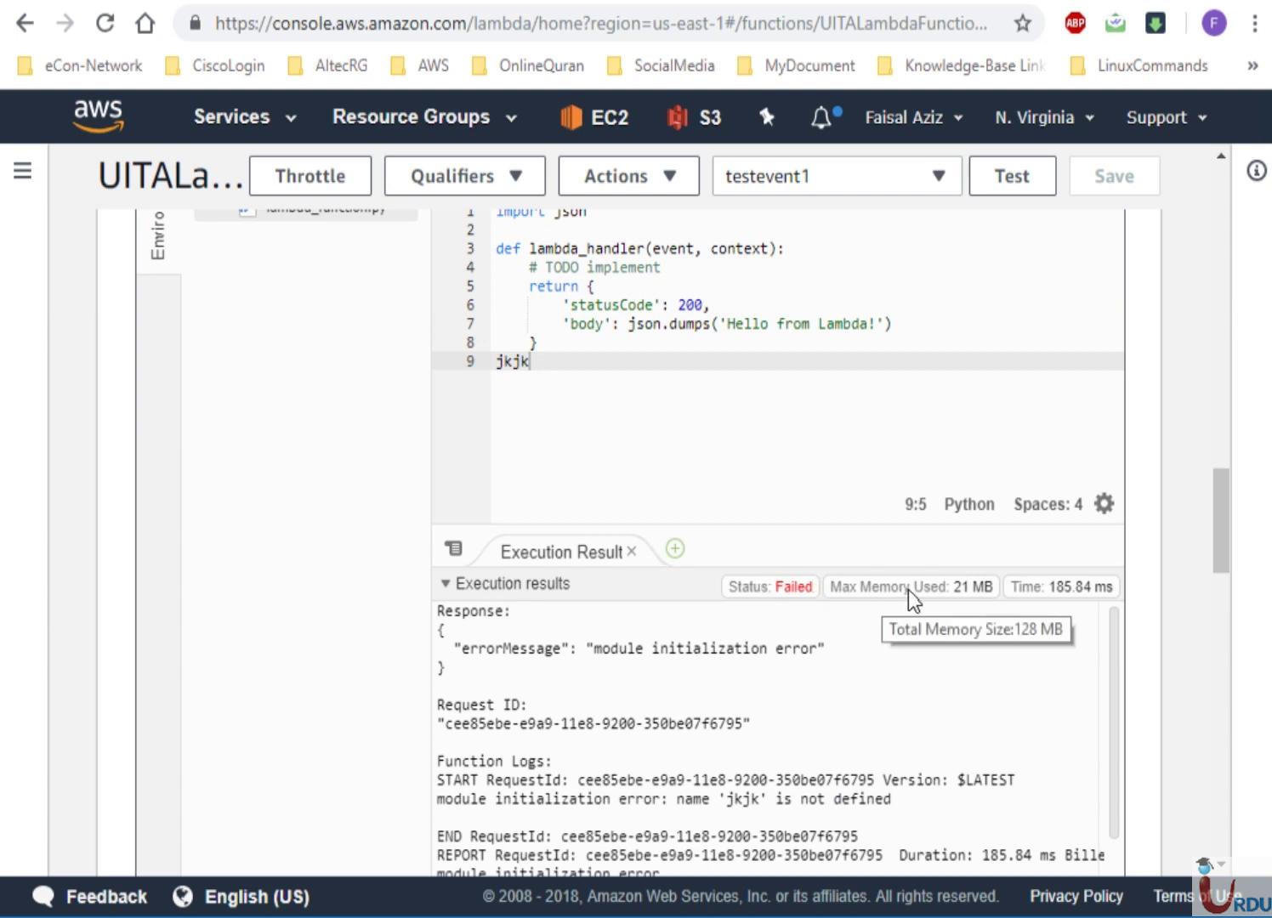
{"action": "mouse_move", "coordinate": [1064, 589]}
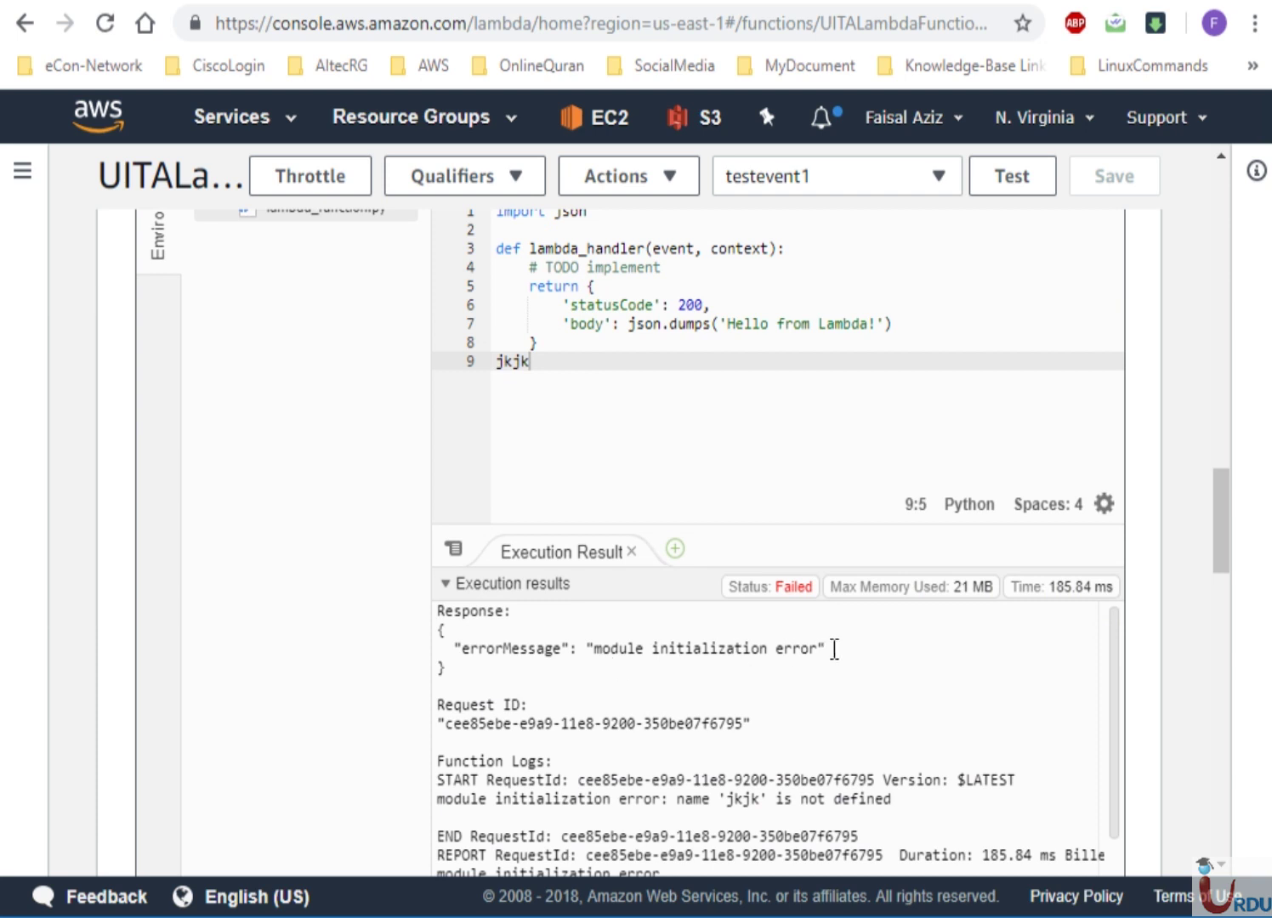
{"action": "left_click_drag", "start_coordinate": [832, 649], "coordinate": [580, 648]}
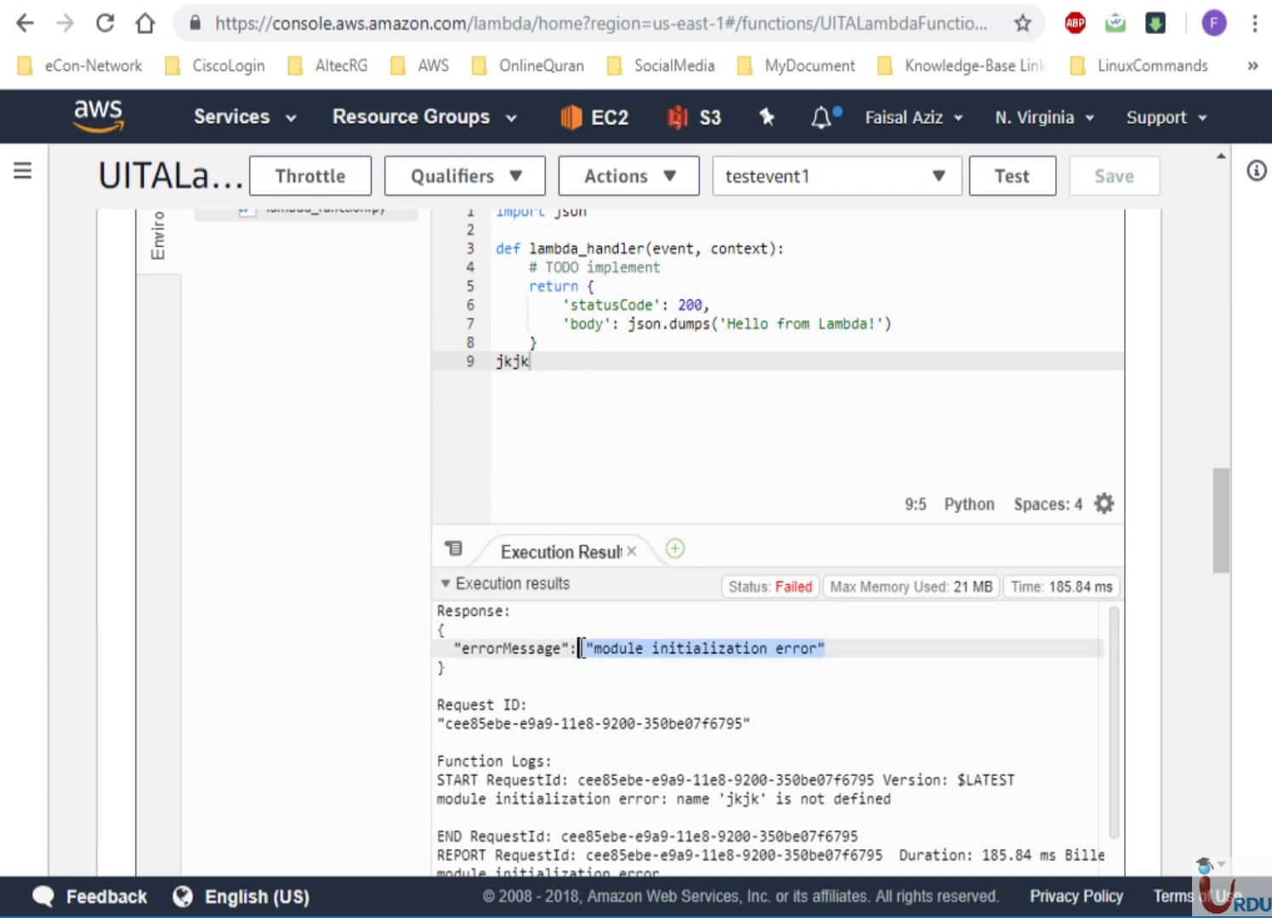
Delete the stray "jkjk" line at the end of the function code and save the function
{"action": "left_click", "coordinate": [568, 362]}
{"action": "key", "text": "BackSpace"}
{"action": "key", "text": "BackSpace"}
{"action": "key", "text": "BackSpace"}
{"action": "key", "text": "BackSpace"}
{"action": "key", "text": "BackSpace"}
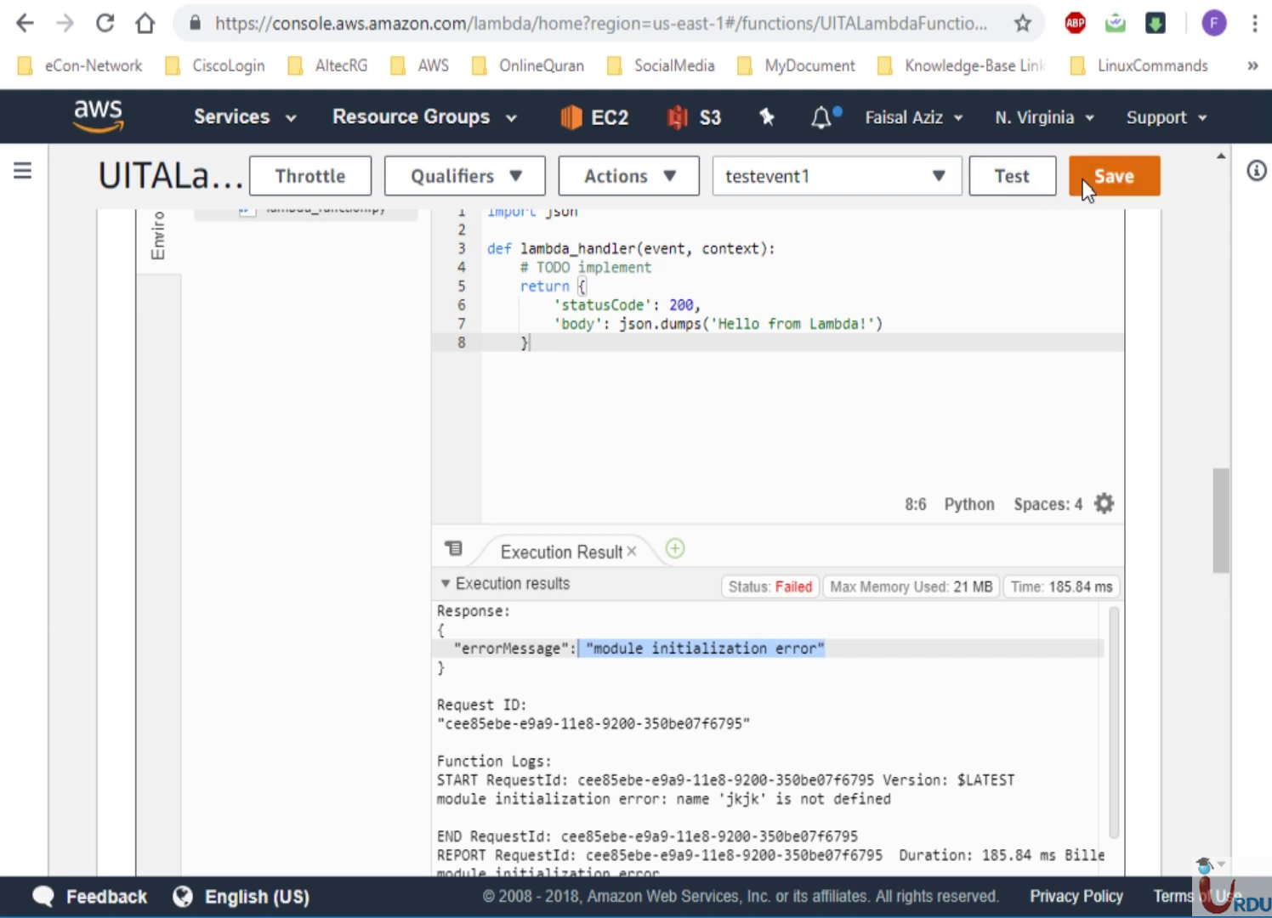
{"action": "left_click", "coordinate": [1082, 180]}
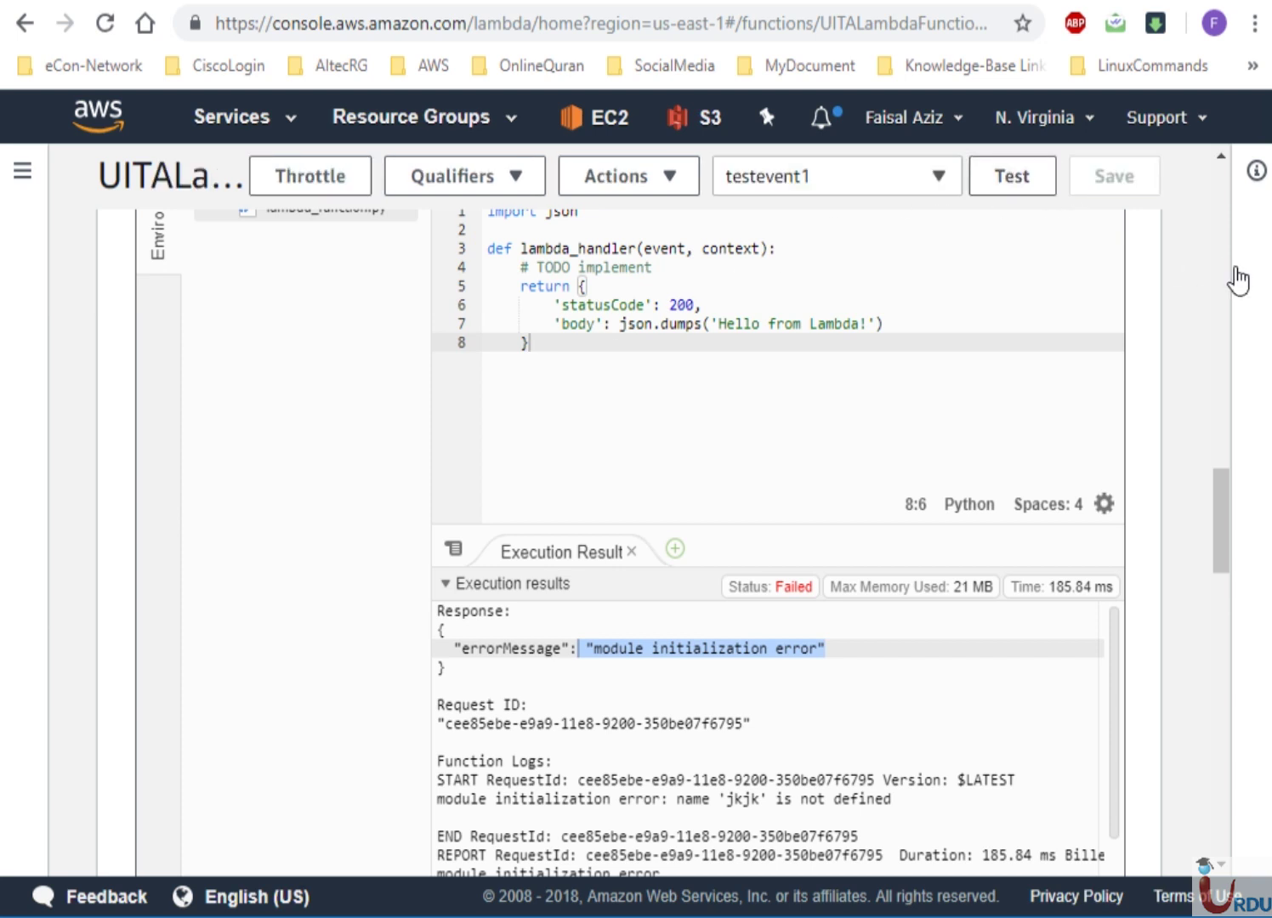
Run the function with testevent1 and compare the response in the execution results with the return block in the code
{"action": "left_click", "coordinate": [1008, 180]}
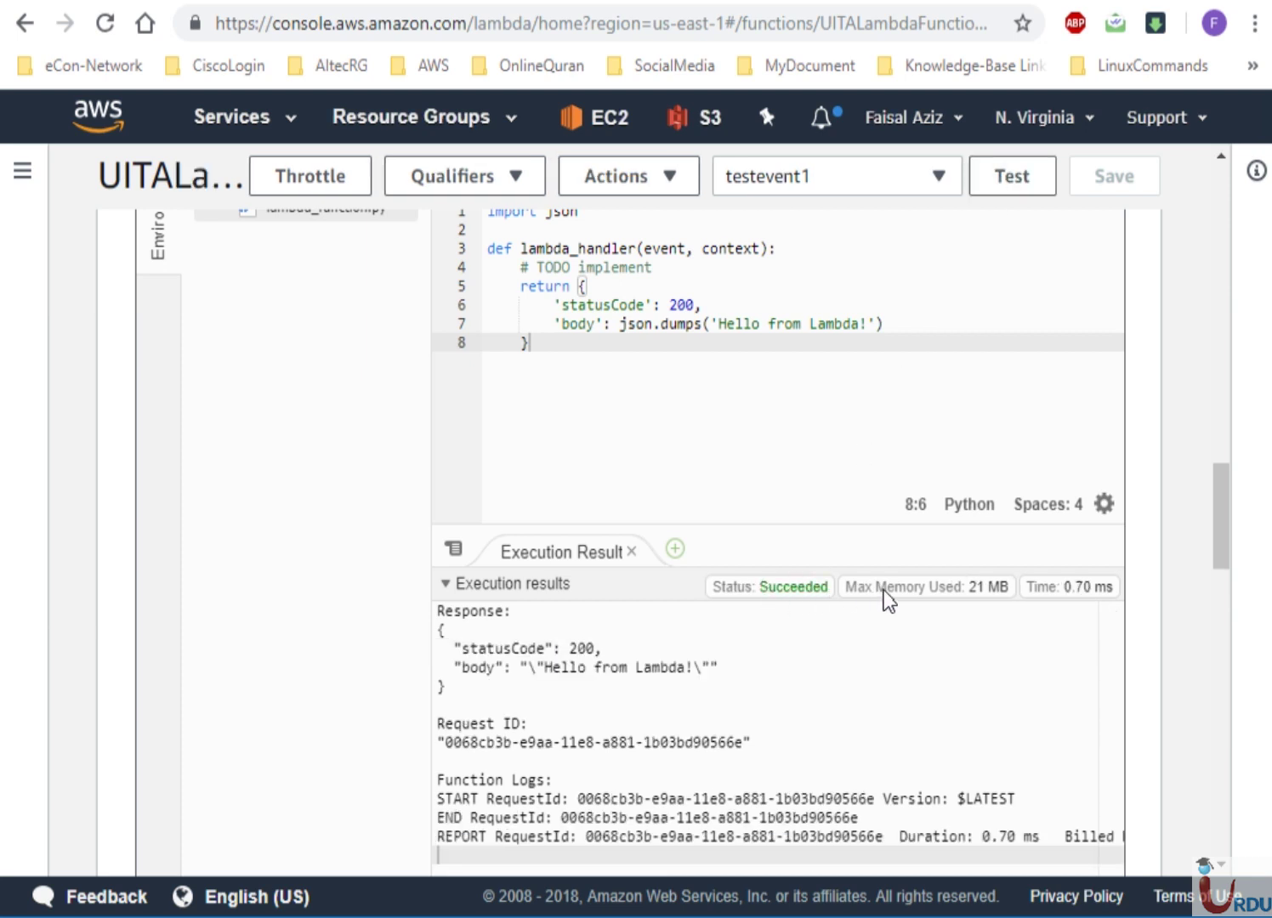
{"action": "mouse_move", "coordinate": [969, 590]}
{"action": "mouse_move", "coordinate": [1097, 591]}
{"action": "left_click_drag", "start_coordinate": [559, 304], "coordinate": [805, 338]}
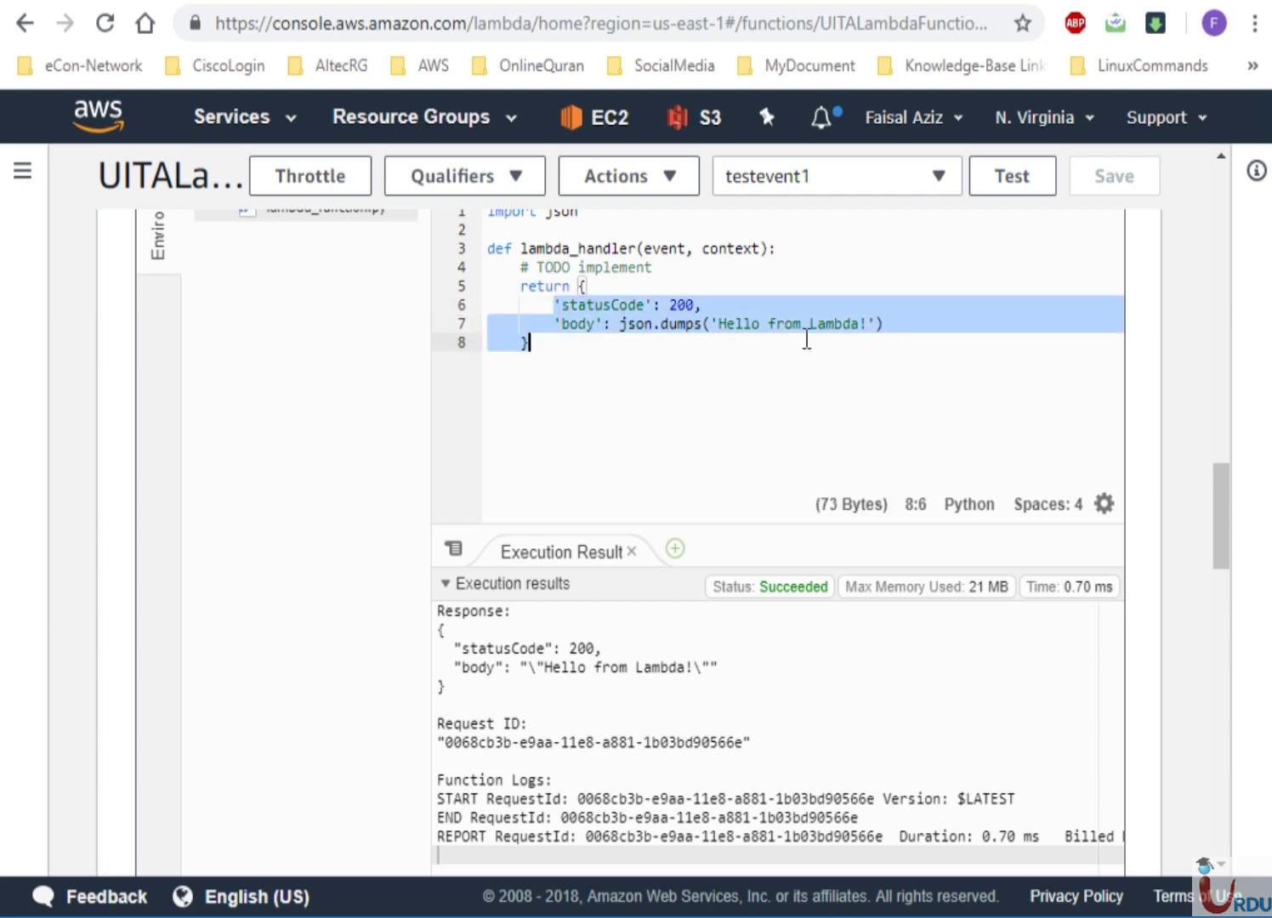
{"action": "left_click", "coordinate": [690, 304]}
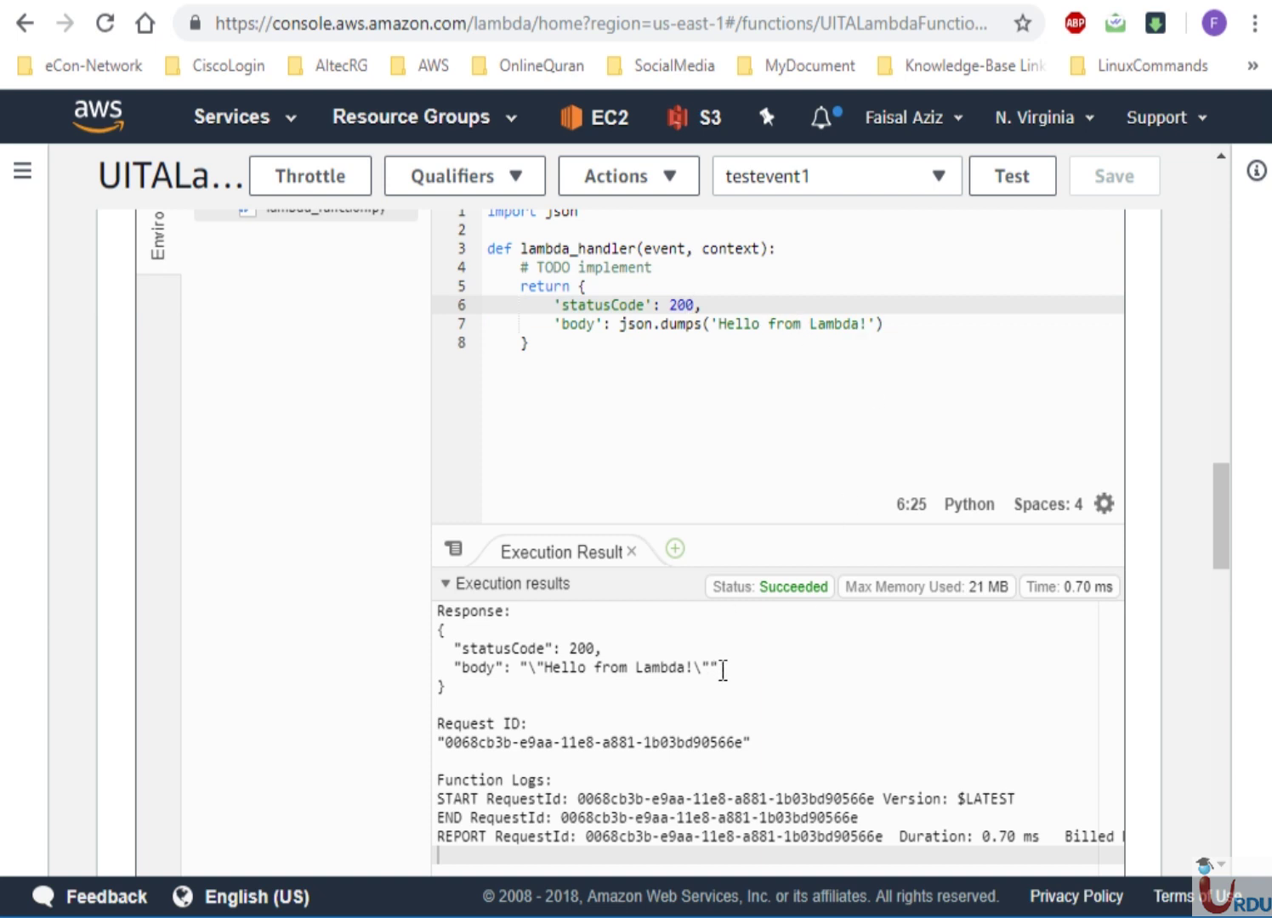
{"action": "left_click_drag", "start_coordinate": [723, 670], "coordinate": [453, 646]}
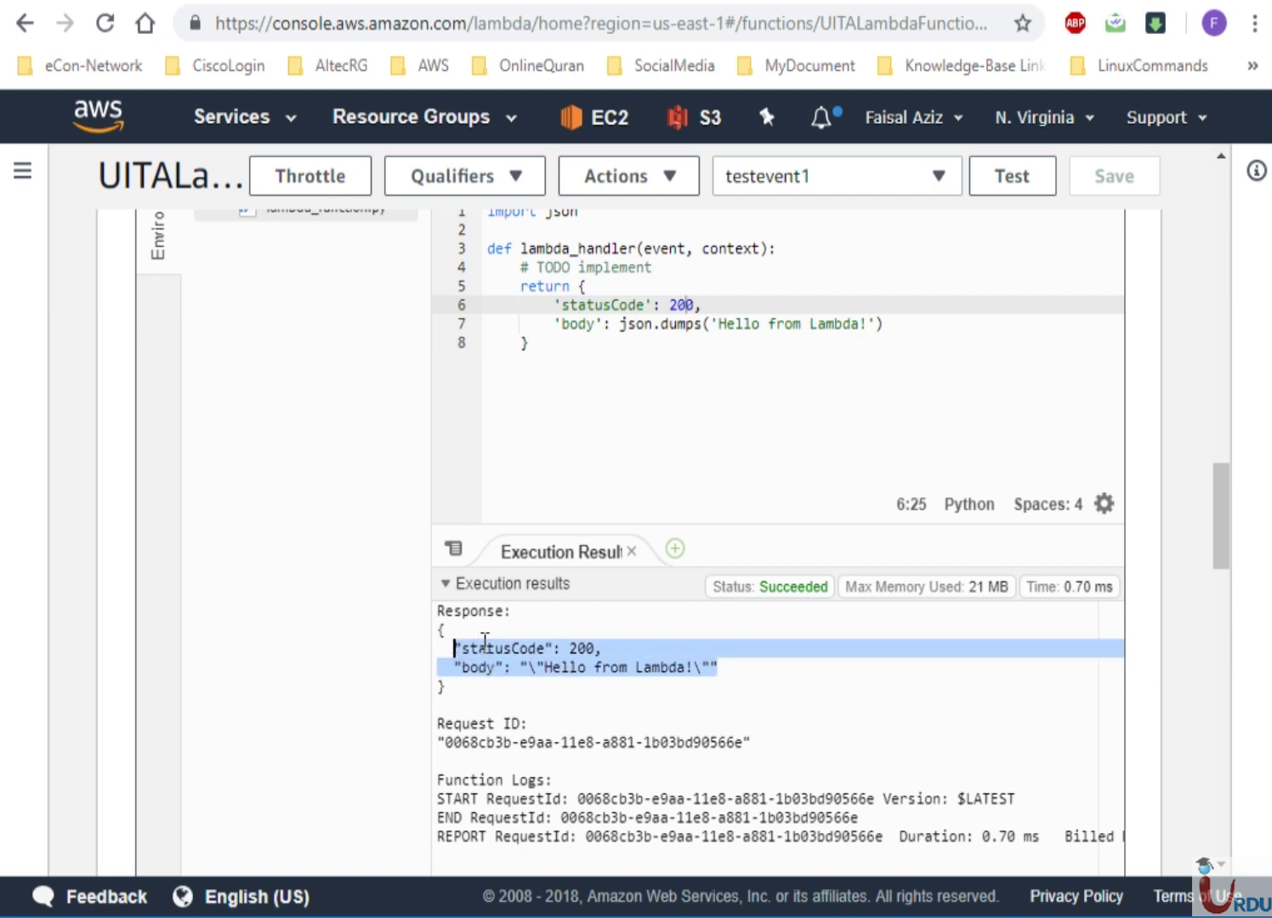
{"action": "left_click", "coordinate": [750, 643]}
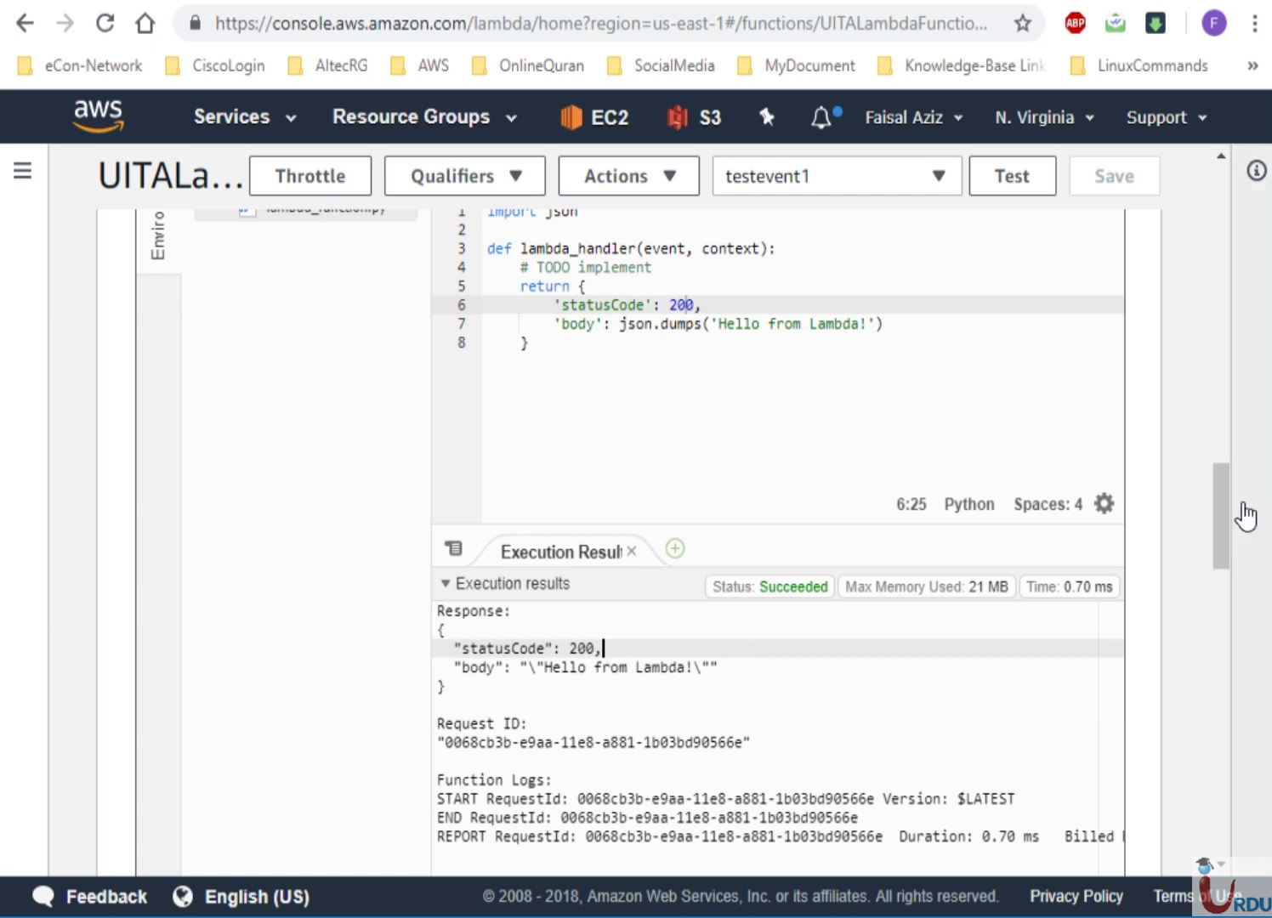
{"action": "left_click_drag", "start_coordinate": [1221, 514], "coordinate": [1148, 568]}
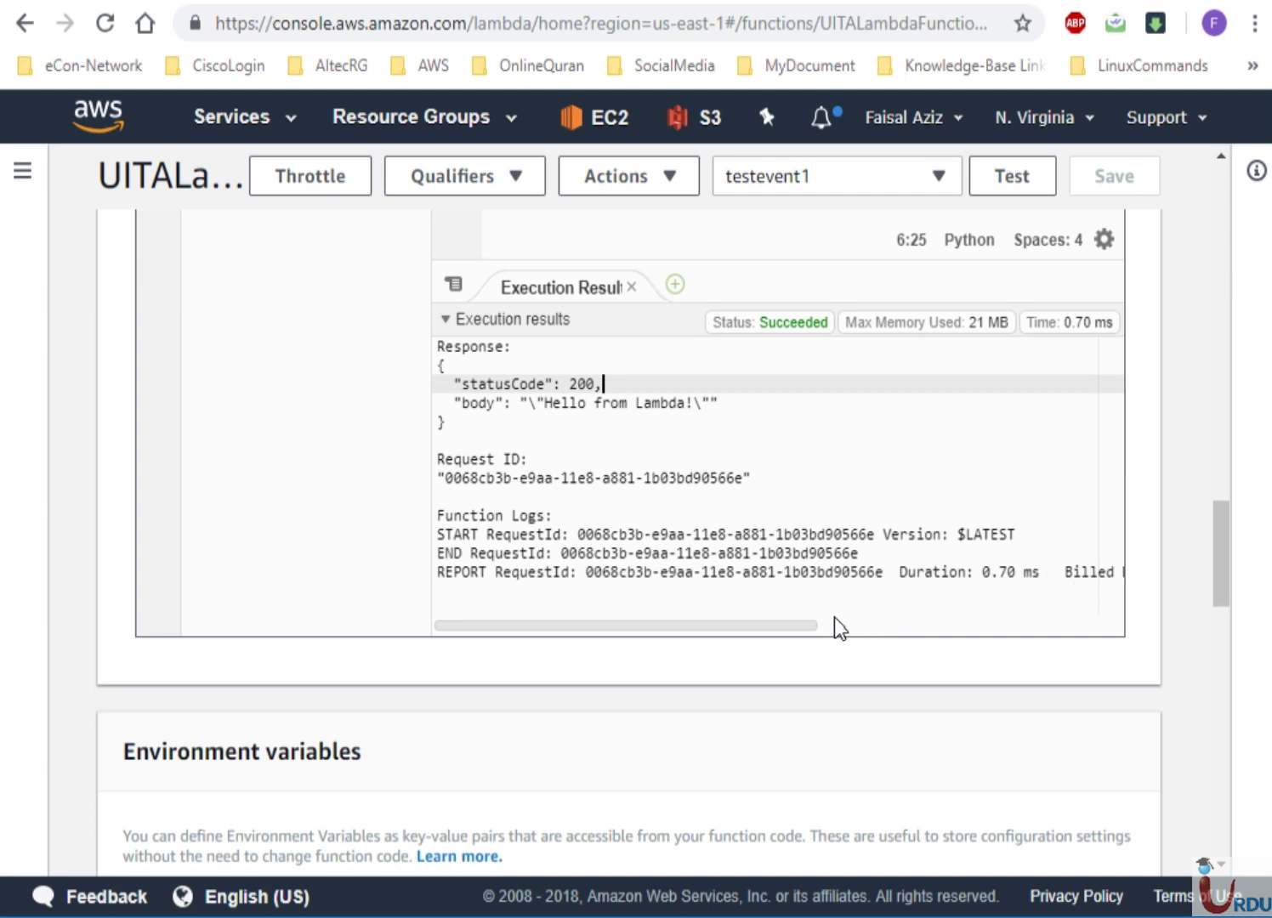
{"action": "left_click_drag", "start_coordinate": [804, 625], "coordinate": [924, 600]}
Examine the details of the execution result above the configuration, including the returned result, summary and log output
{"action": "left_click_drag", "start_coordinate": [1217, 521], "coordinate": [1211, 205]}
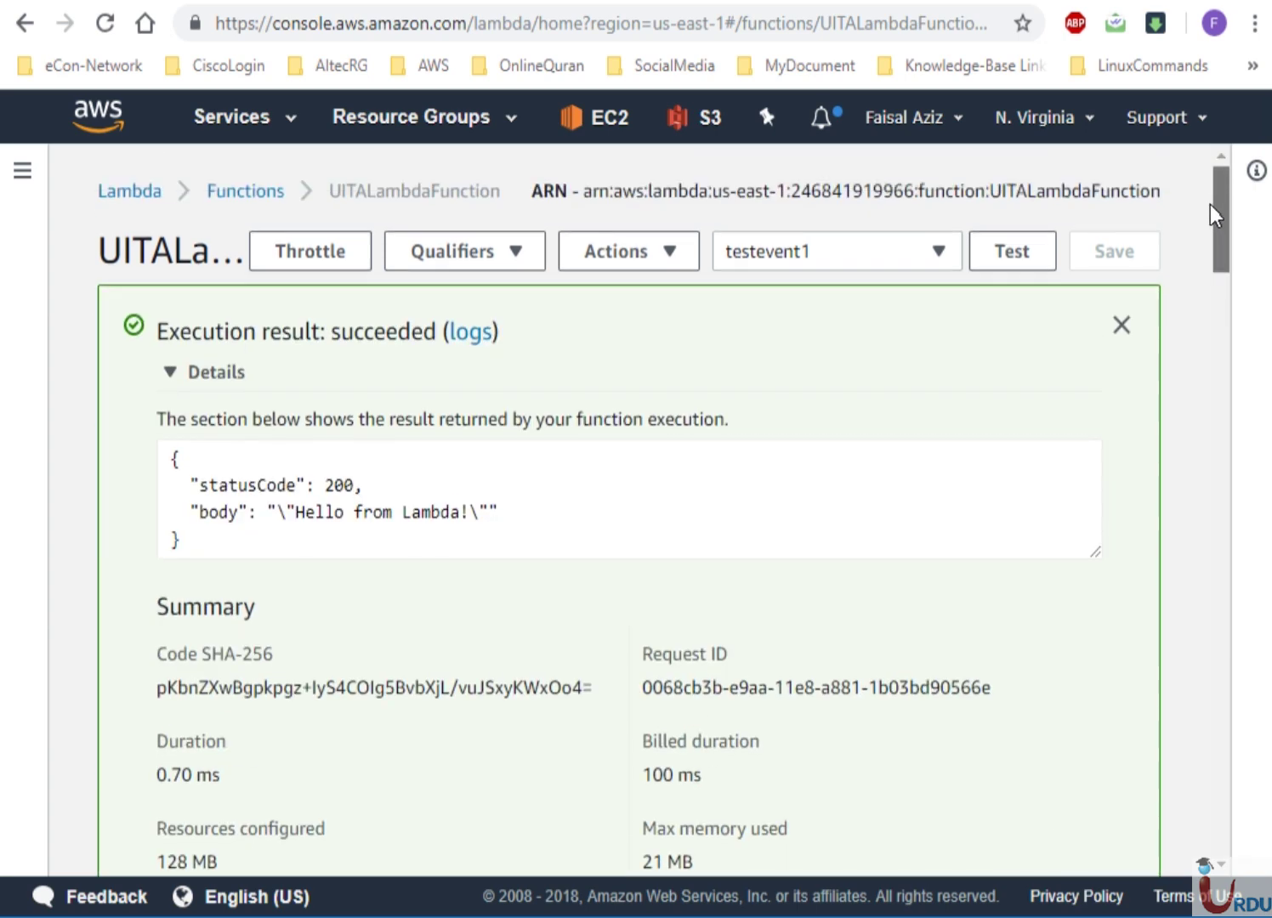
{"action": "left_click", "coordinate": [169, 374]}
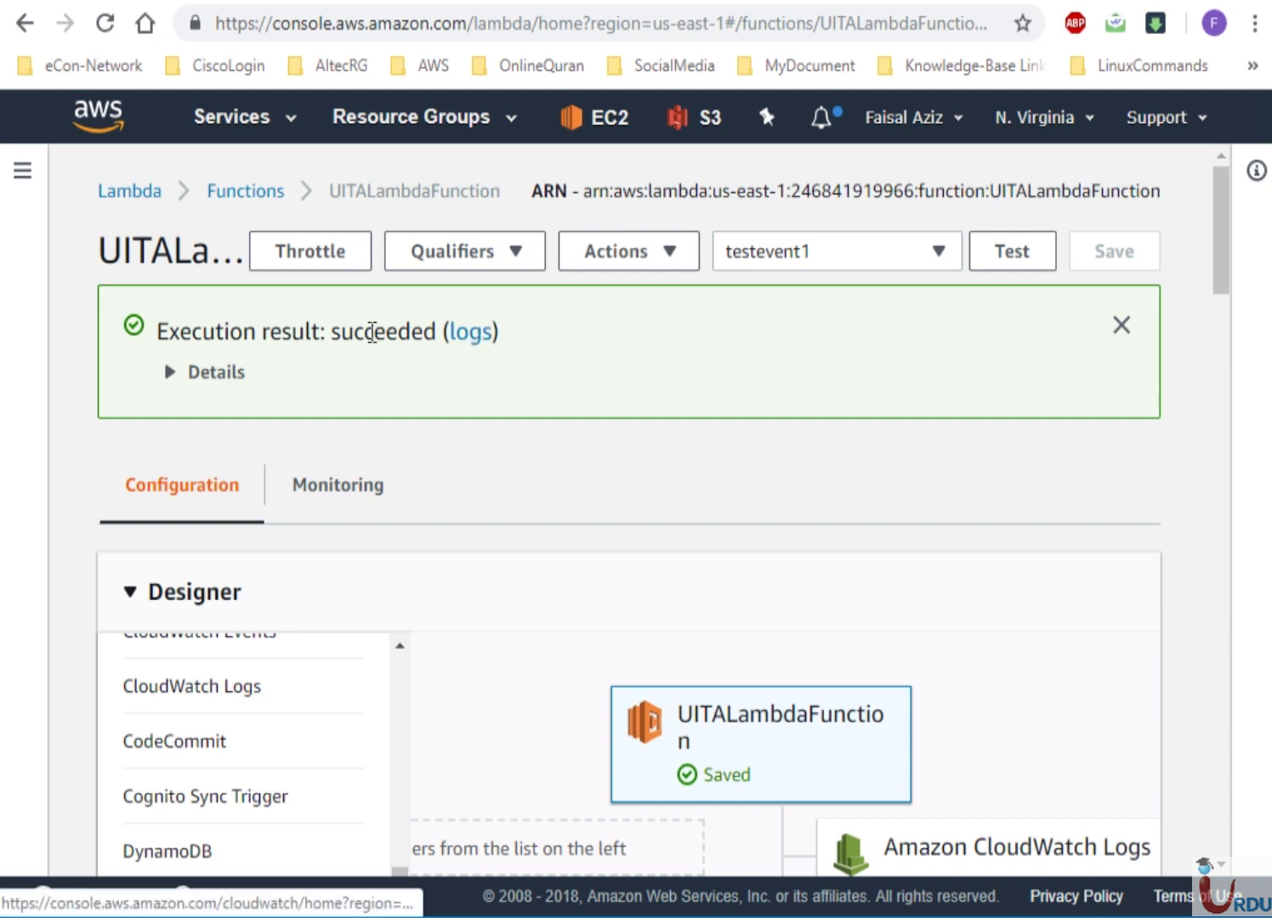
{"action": "left_click", "coordinate": [214, 376]}
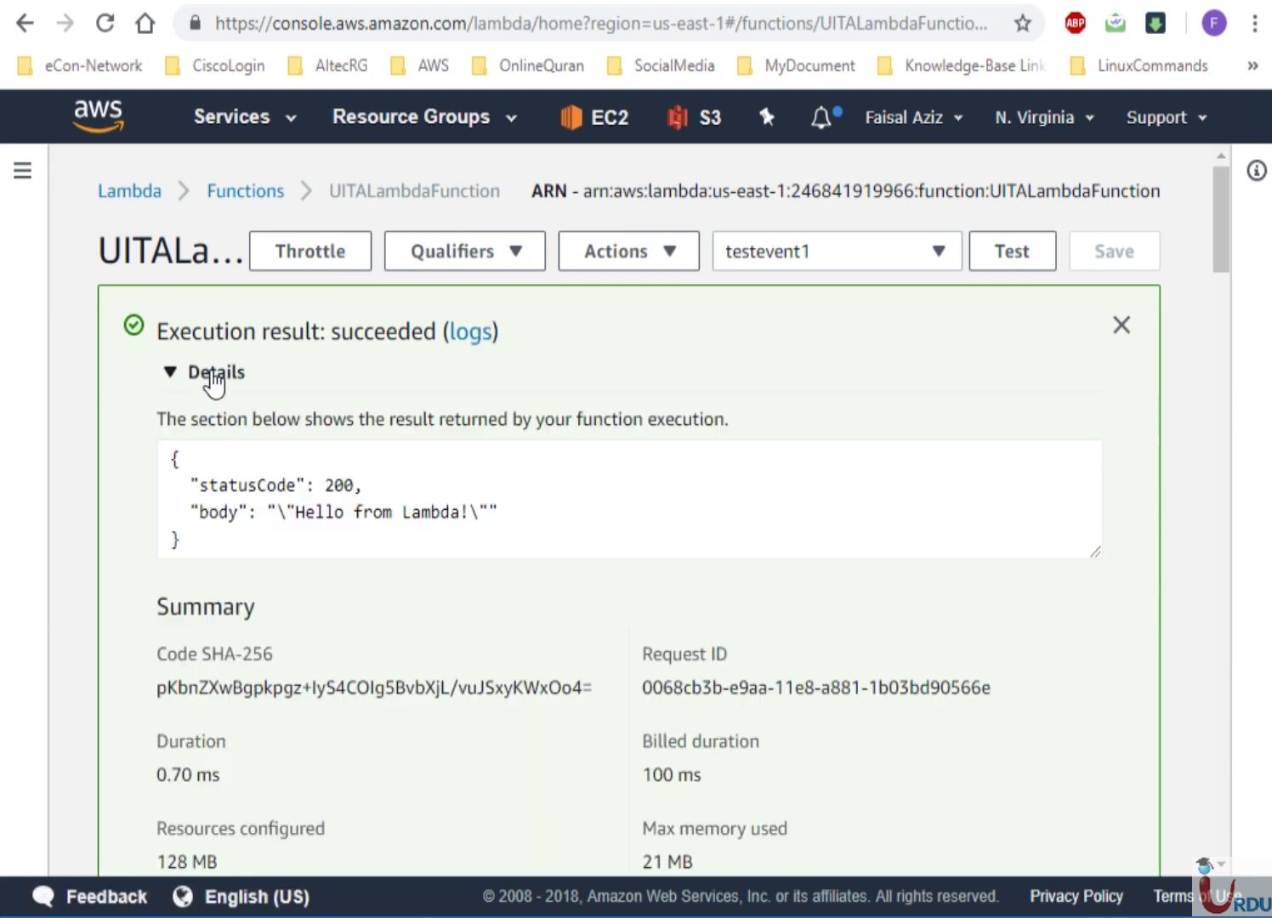
{"action": "left_click_drag", "start_coordinate": [515, 533], "coordinate": [174, 459]}
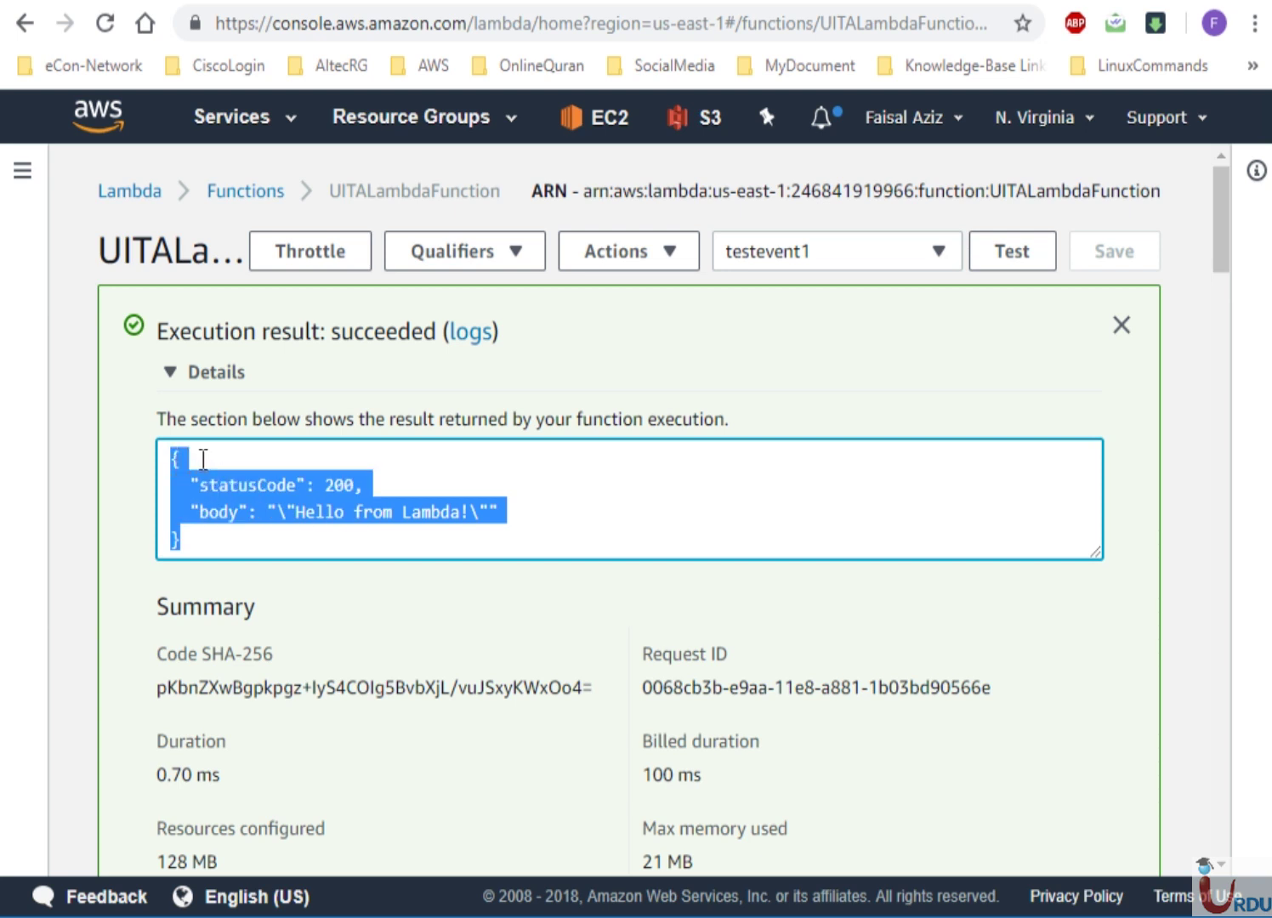
{"action": "left_click", "coordinate": [553, 506]}
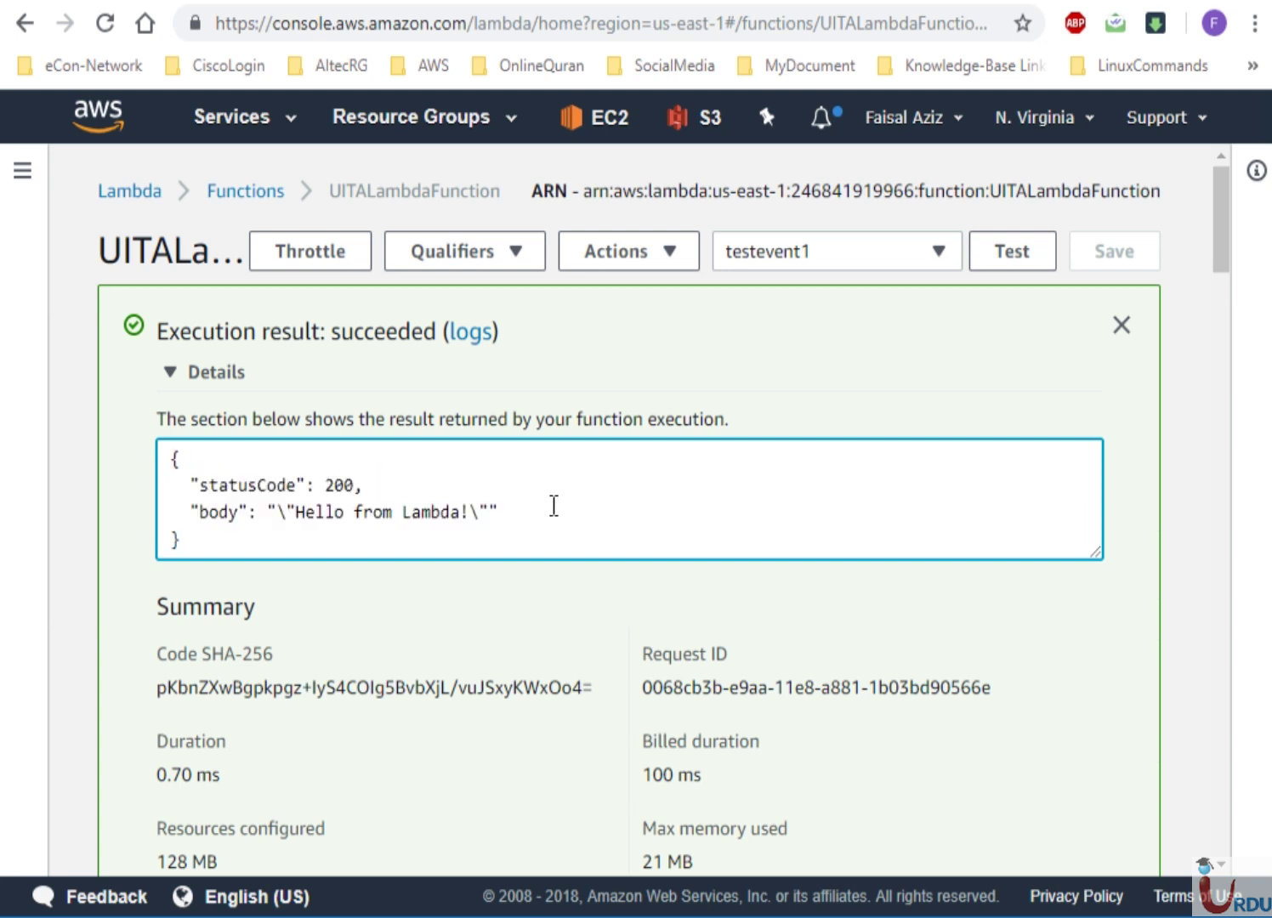
{"action": "left_click_drag", "start_coordinate": [1217, 224], "coordinate": [1221, 283]}
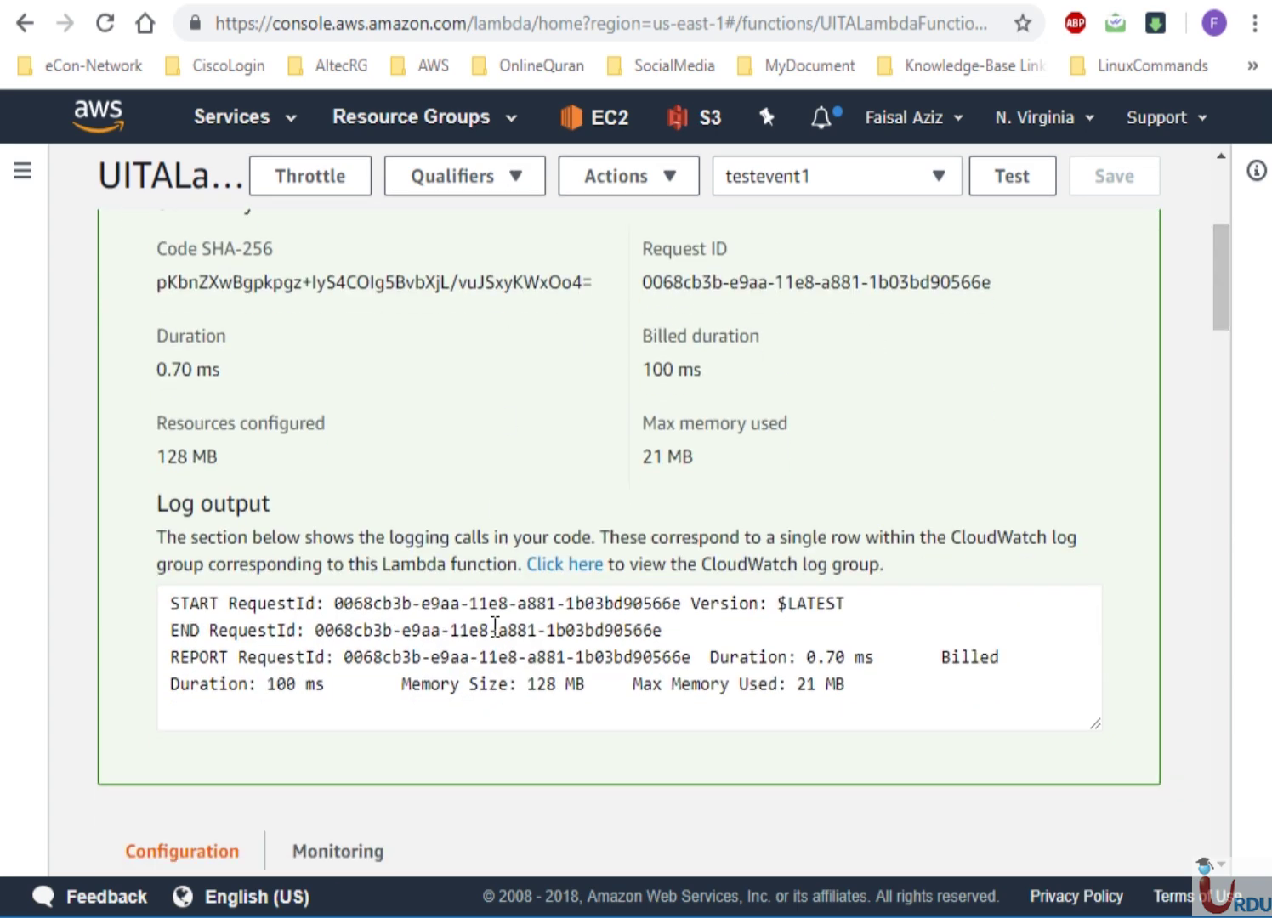
{"action": "left_click_drag", "start_coordinate": [757, 669], "coordinate": [945, 400]}
{"action": "left_click", "coordinate": [946, 401]}
Examine the Designer diagram from the trigger area to the resources that the function's role can access
{"action": "left_click_drag", "start_coordinate": [1221, 269], "coordinate": [1221, 384]}
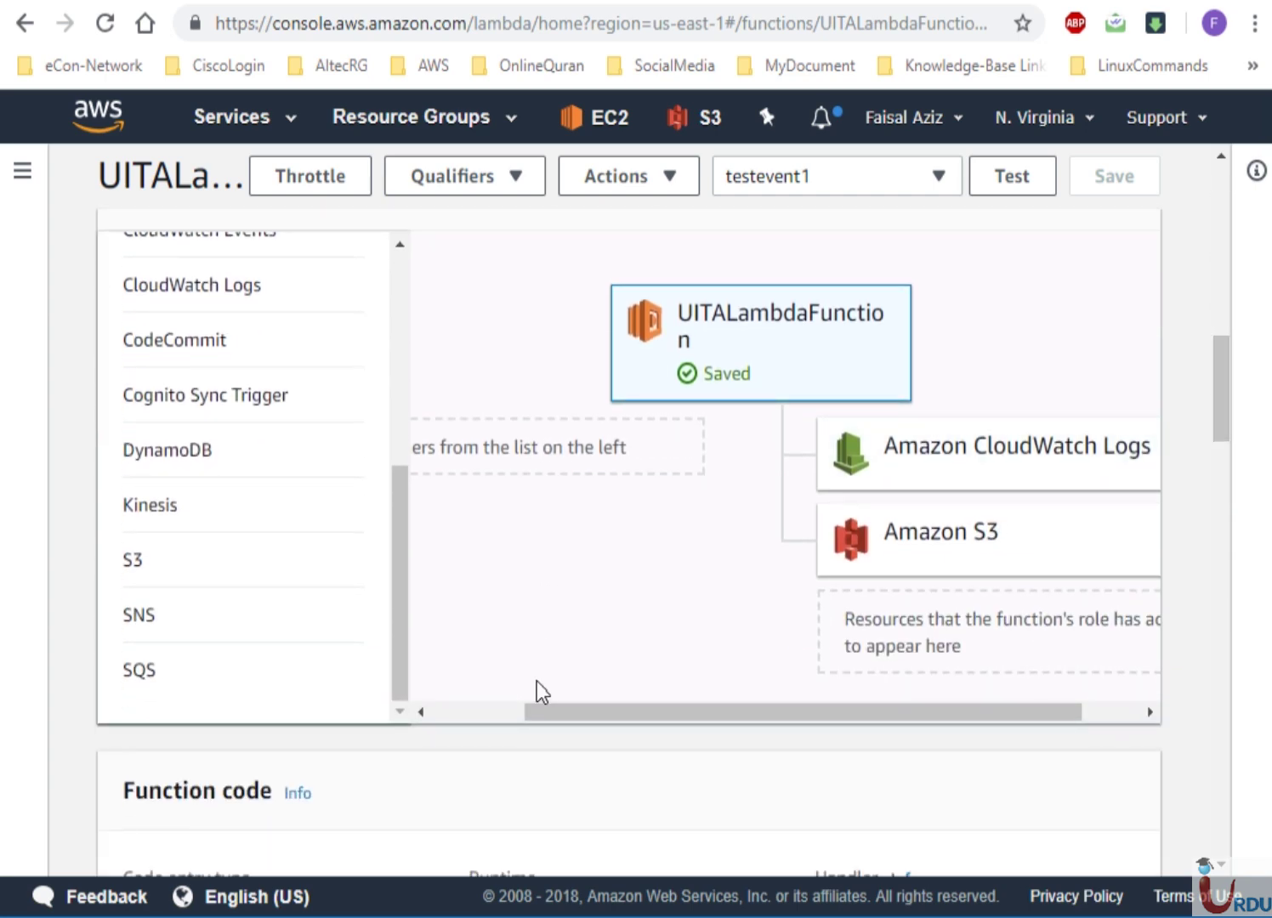
{"action": "left_click_drag", "start_coordinate": [561, 727], "coordinate": [470, 723]}
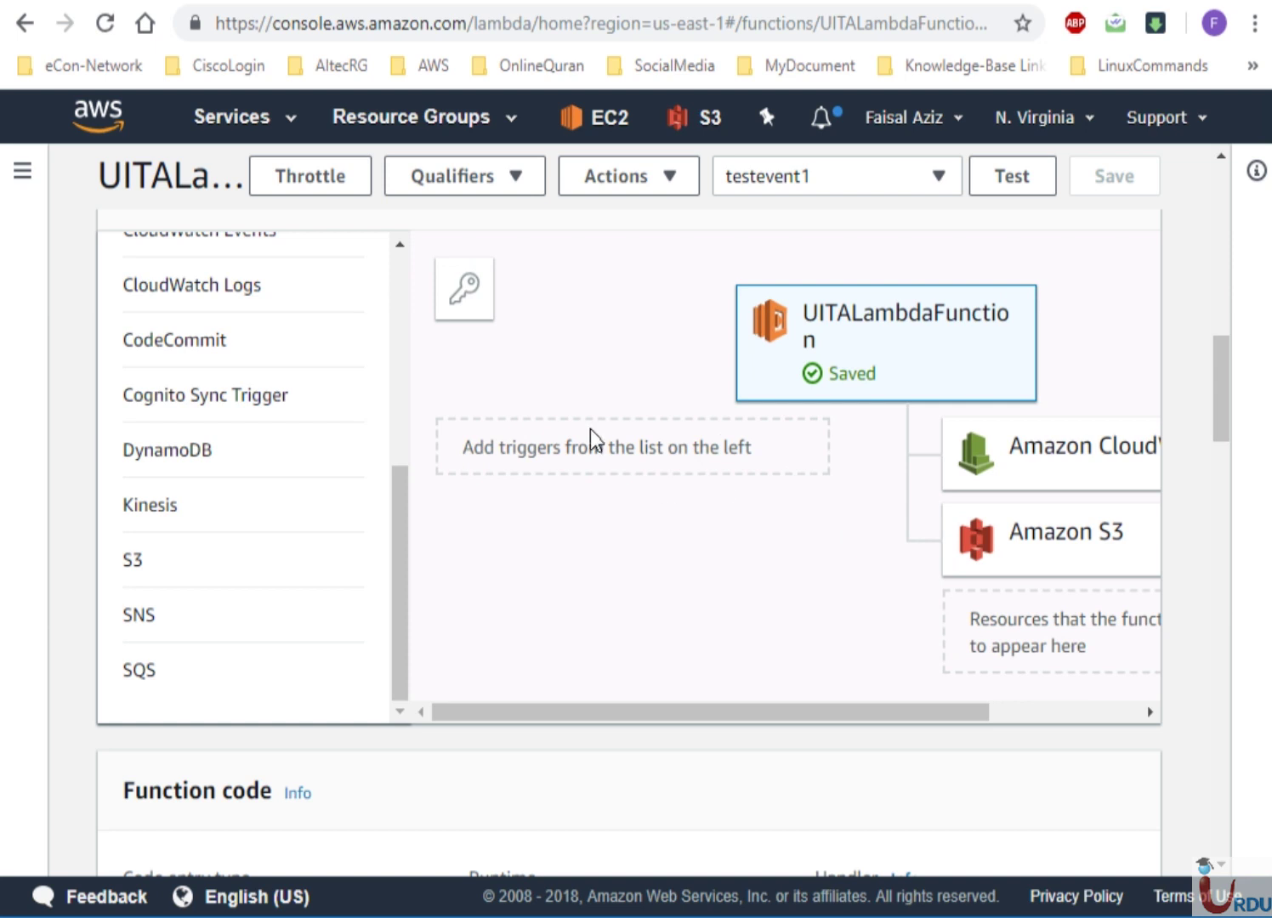
{"action": "left_click_drag", "start_coordinate": [800, 716], "coordinate": [903, 716]}
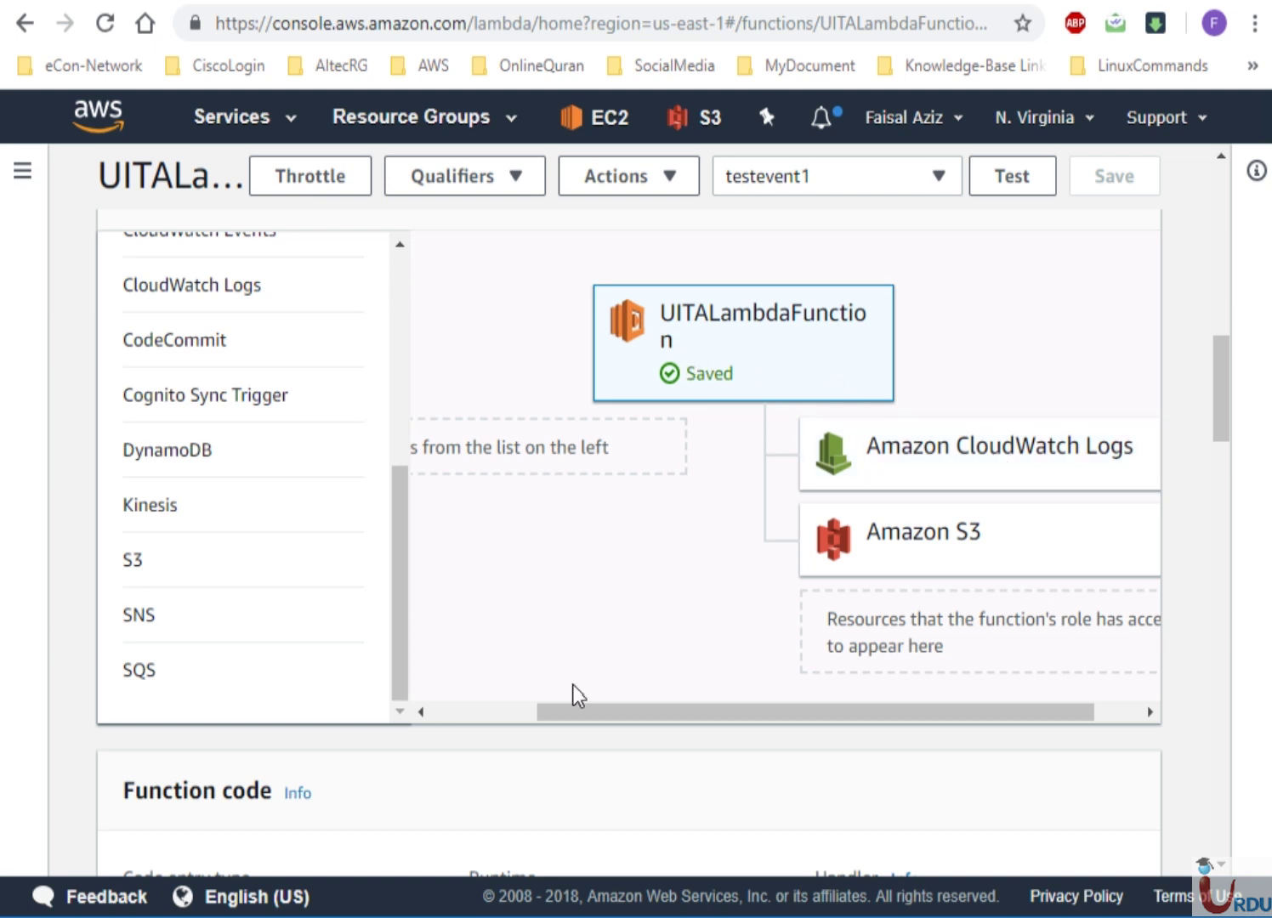
{"action": "left_click_drag", "start_coordinate": [559, 714], "coordinate": [454, 712]}
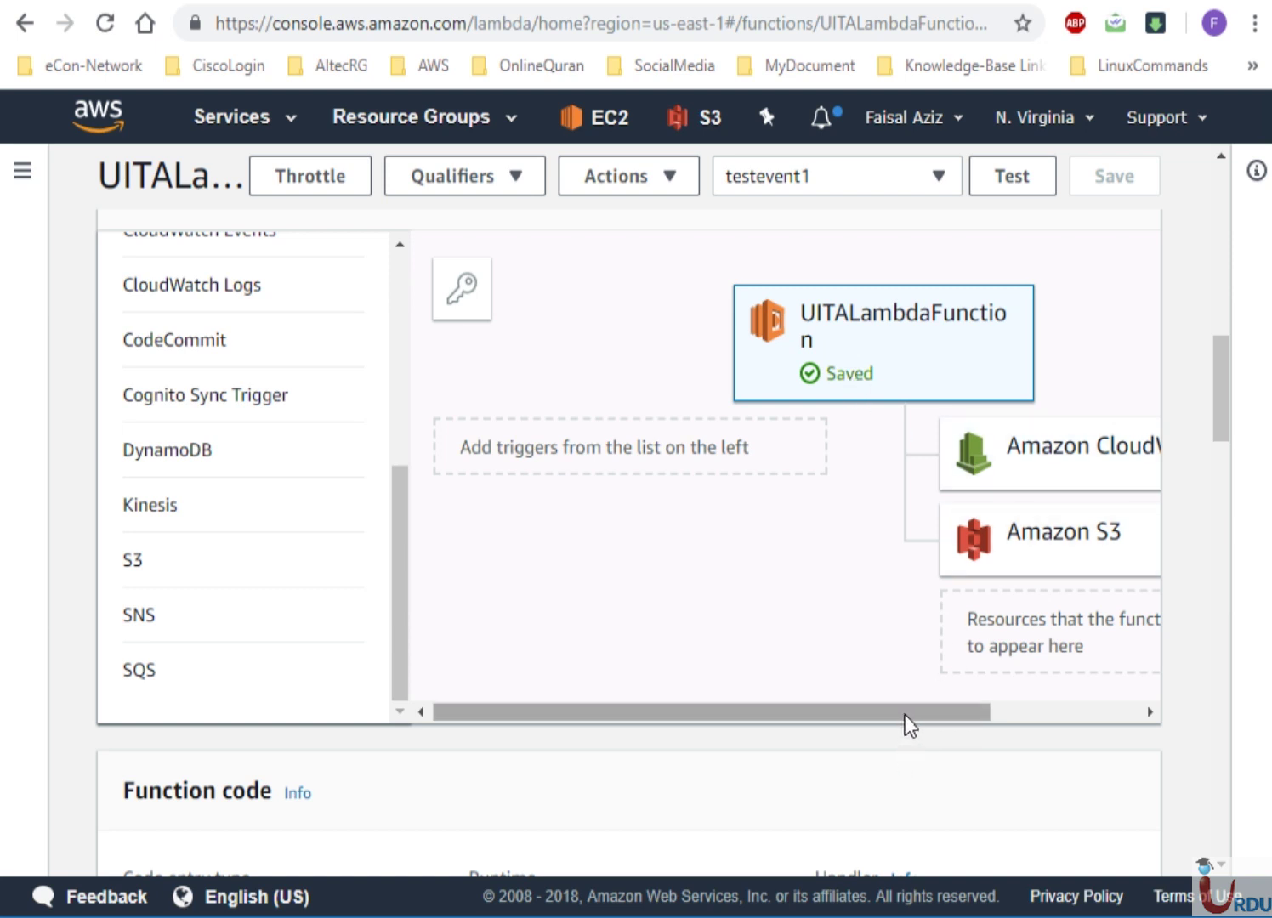
{"action": "left_click_drag", "start_coordinate": [937, 720], "coordinate": [1077, 713]}
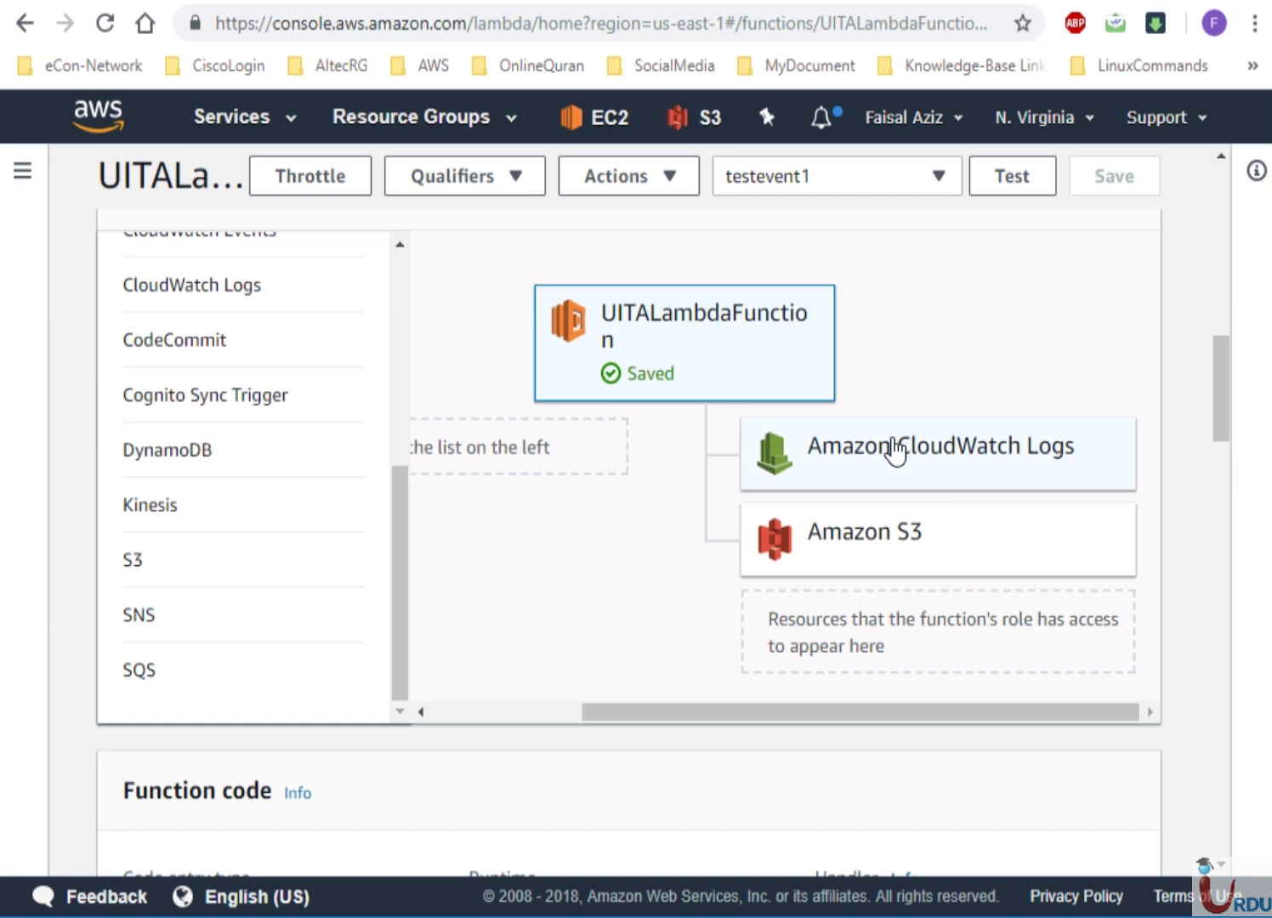
{"action": "mouse_move", "coordinate": [823, 719]}
{"action": "left_mouse_down"}
{"action": "mouse_move", "coordinate": [727, 718]}
{"action": "mouse_move", "coordinate": [830, 716]}
{"action": "left_mouse_up"}
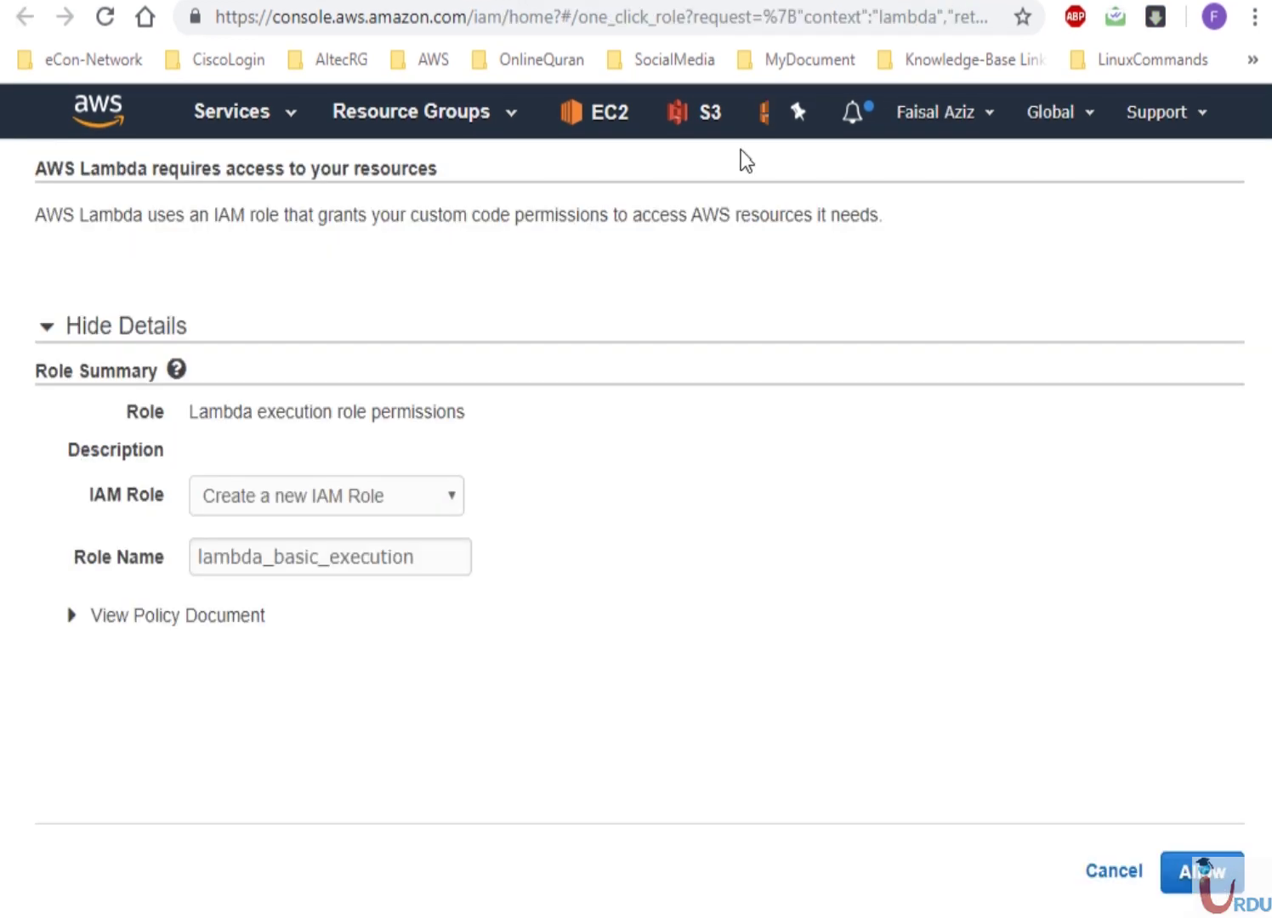
Start a new role in IAM with AWS service as the trusted entity and Lambda as the service, and proceed to permissions
{"action": "left_click", "coordinate": [256, 117]}
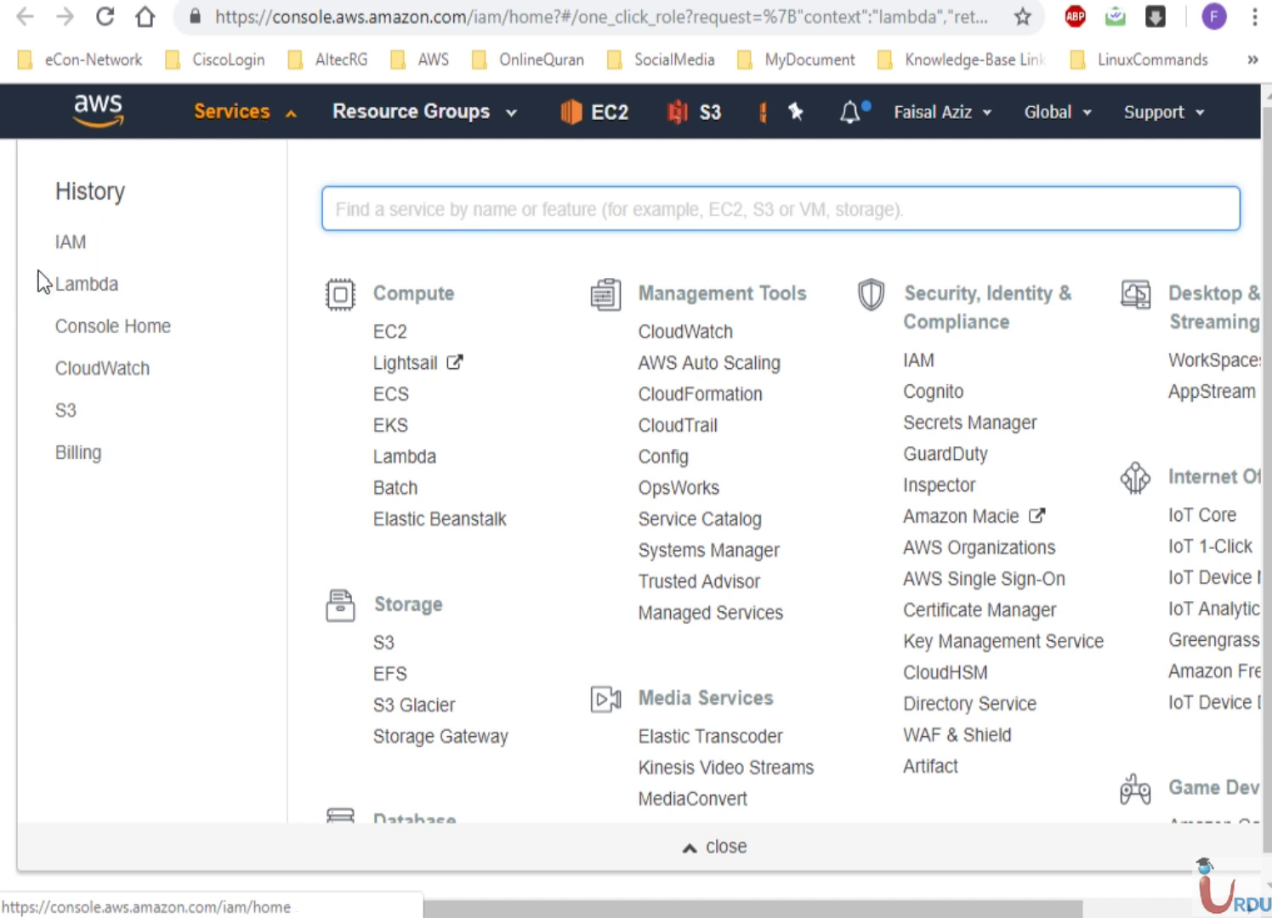
{"action": "left_click", "coordinate": [67, 253]}
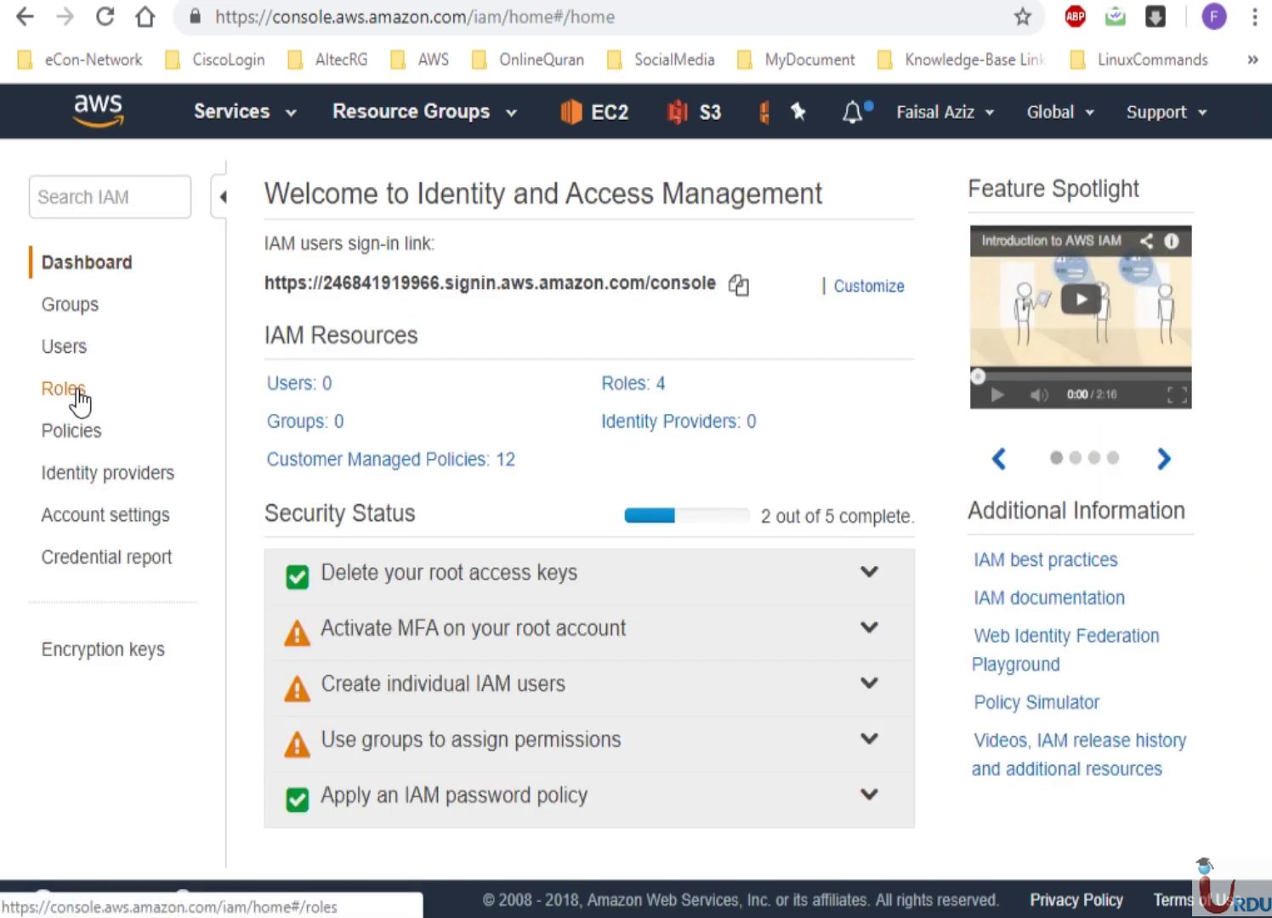
{"action": "left_click", "coordinate": [77, 391]}
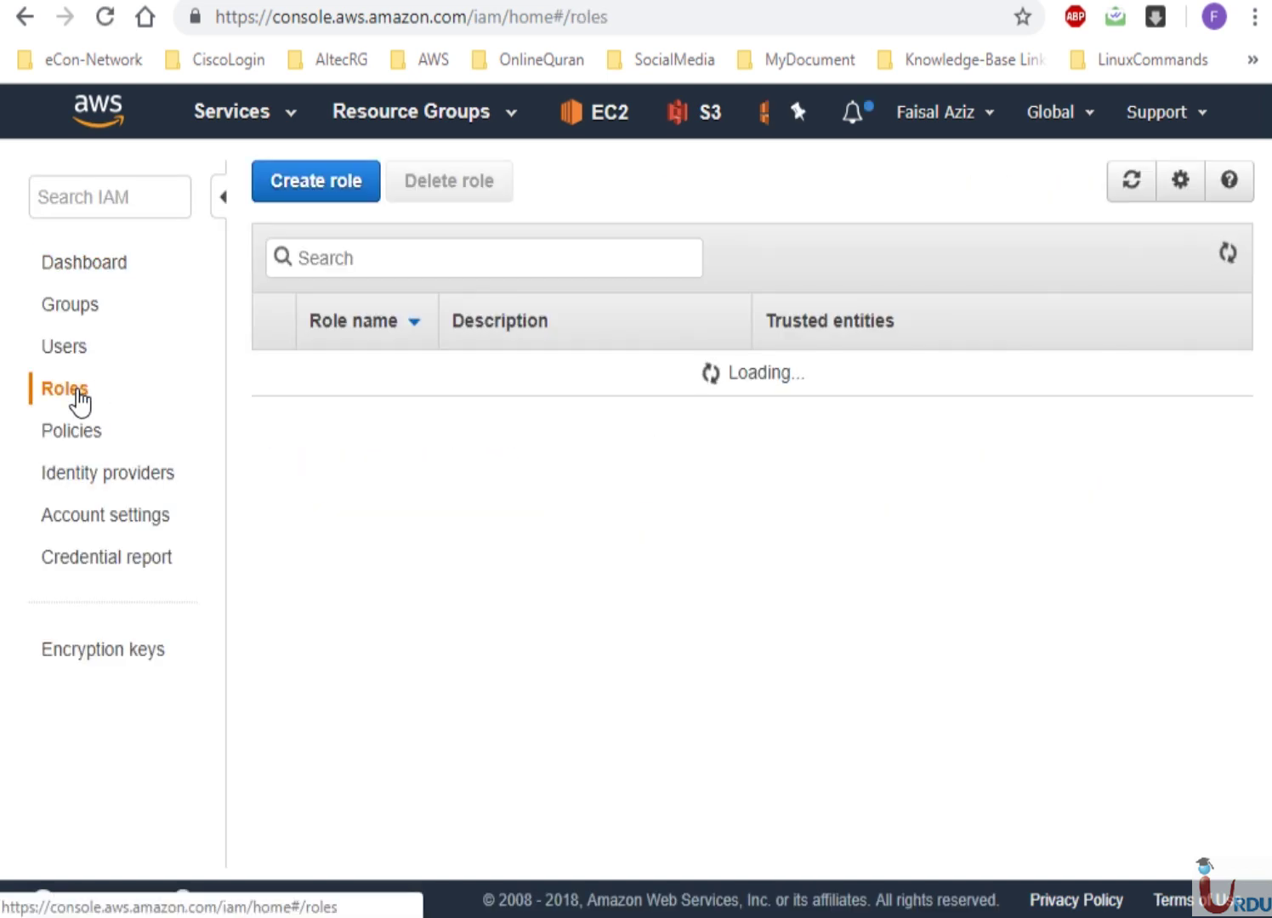
{"action": "left_click", "coordinate": [316, 177]}
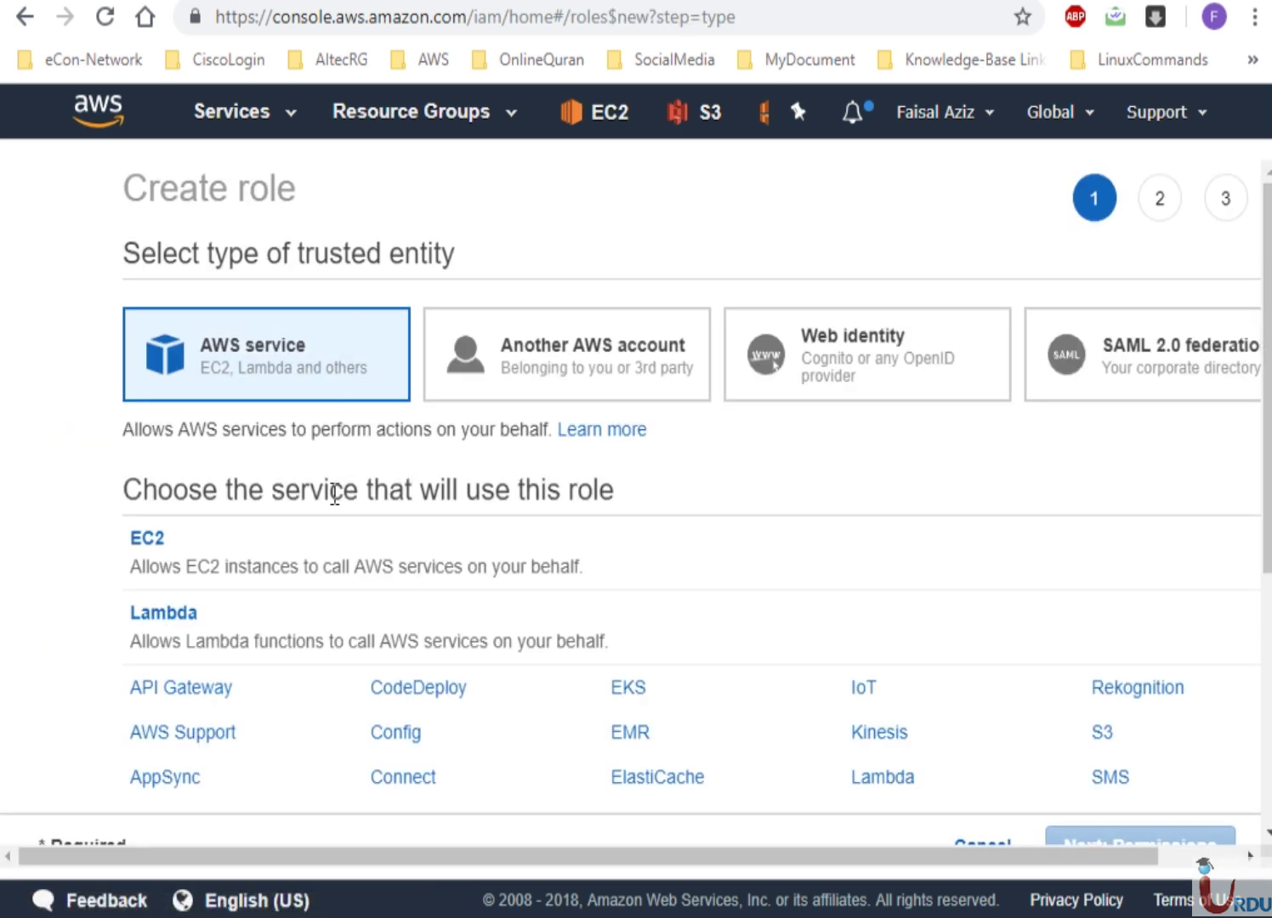
{"action": "left_click", "coordinate": [242, 638]}
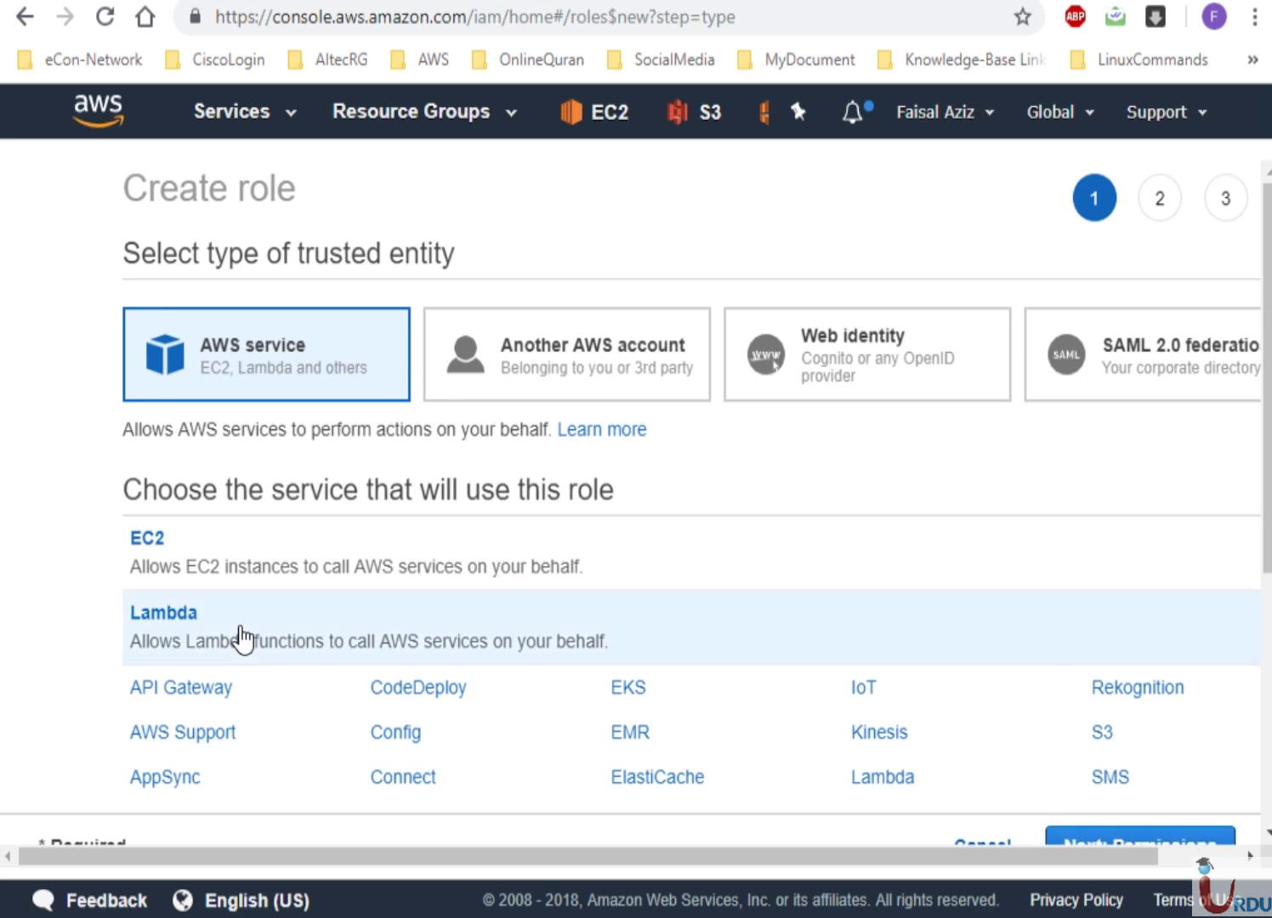
{"action": "left_click_drag", "start_coordinate": [1270, 494], "coordinate": [1269, 833]}
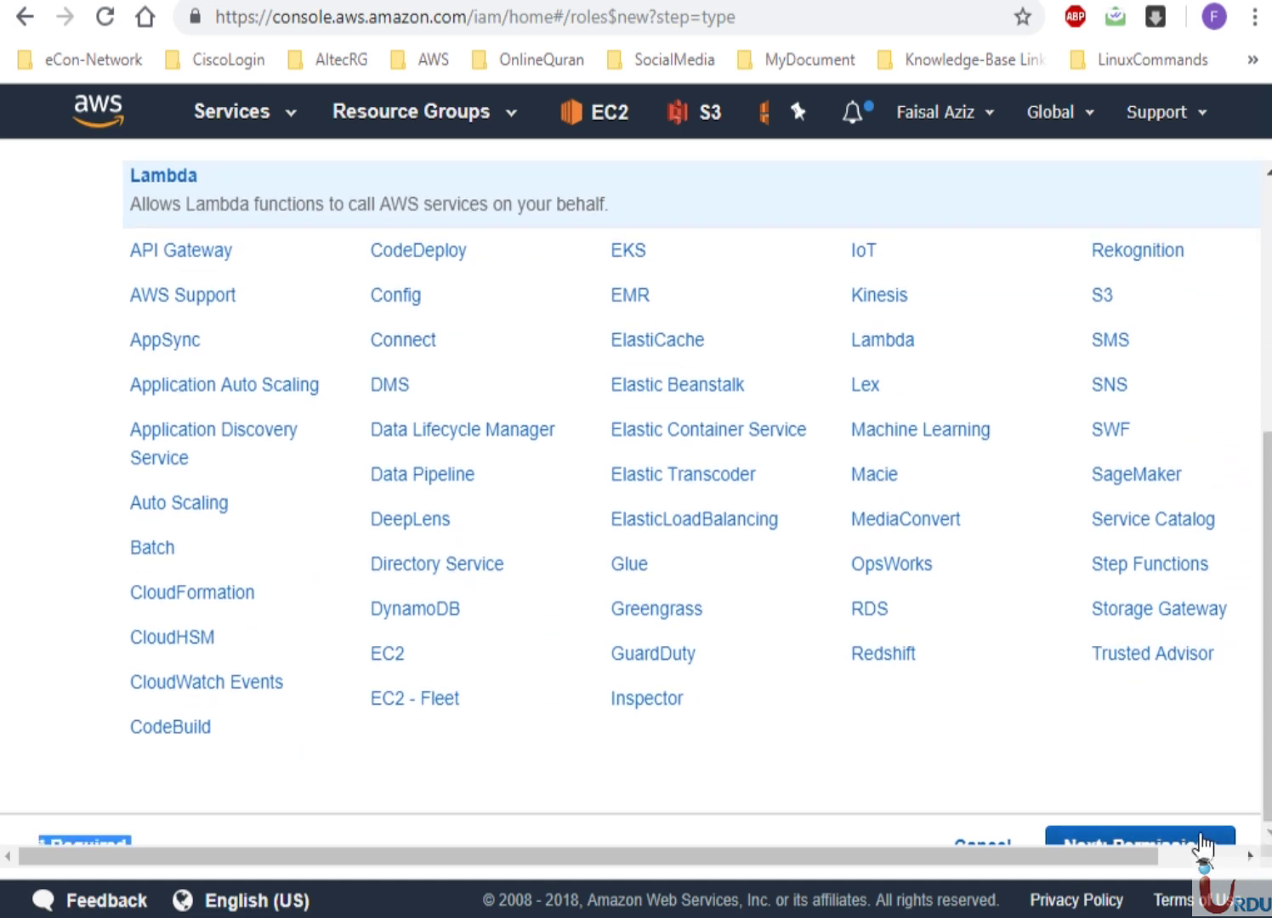
{"action": "left_click", "coordinate": [1135, 840]}
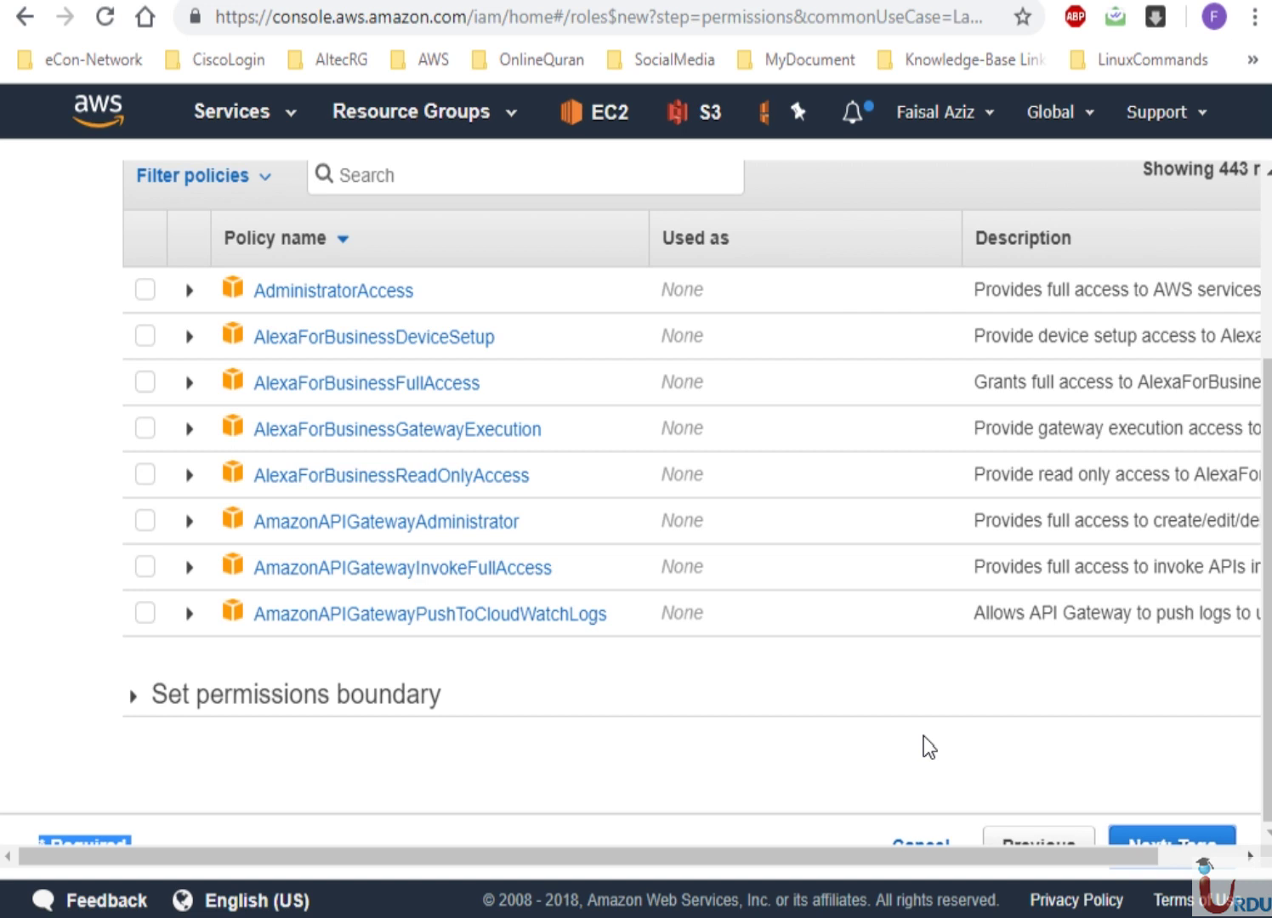
Search the policies for "dynamodb", attach AmazonDynamoDBFullAccess to the role and proceed to the review without adding tags
{"action": "left_click", "coordinate": [465, 181]}
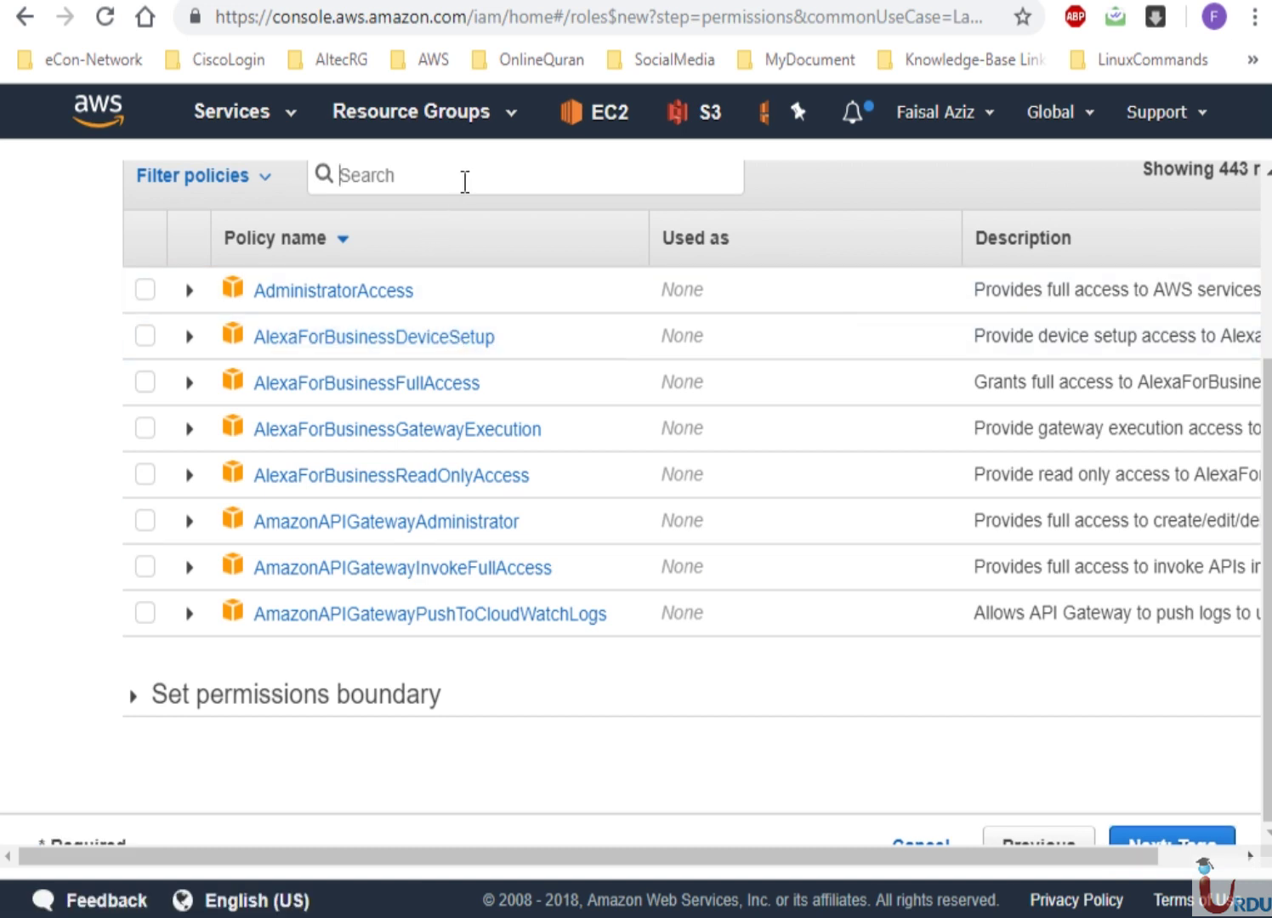
{"action": "type", "text": "dynamo"}
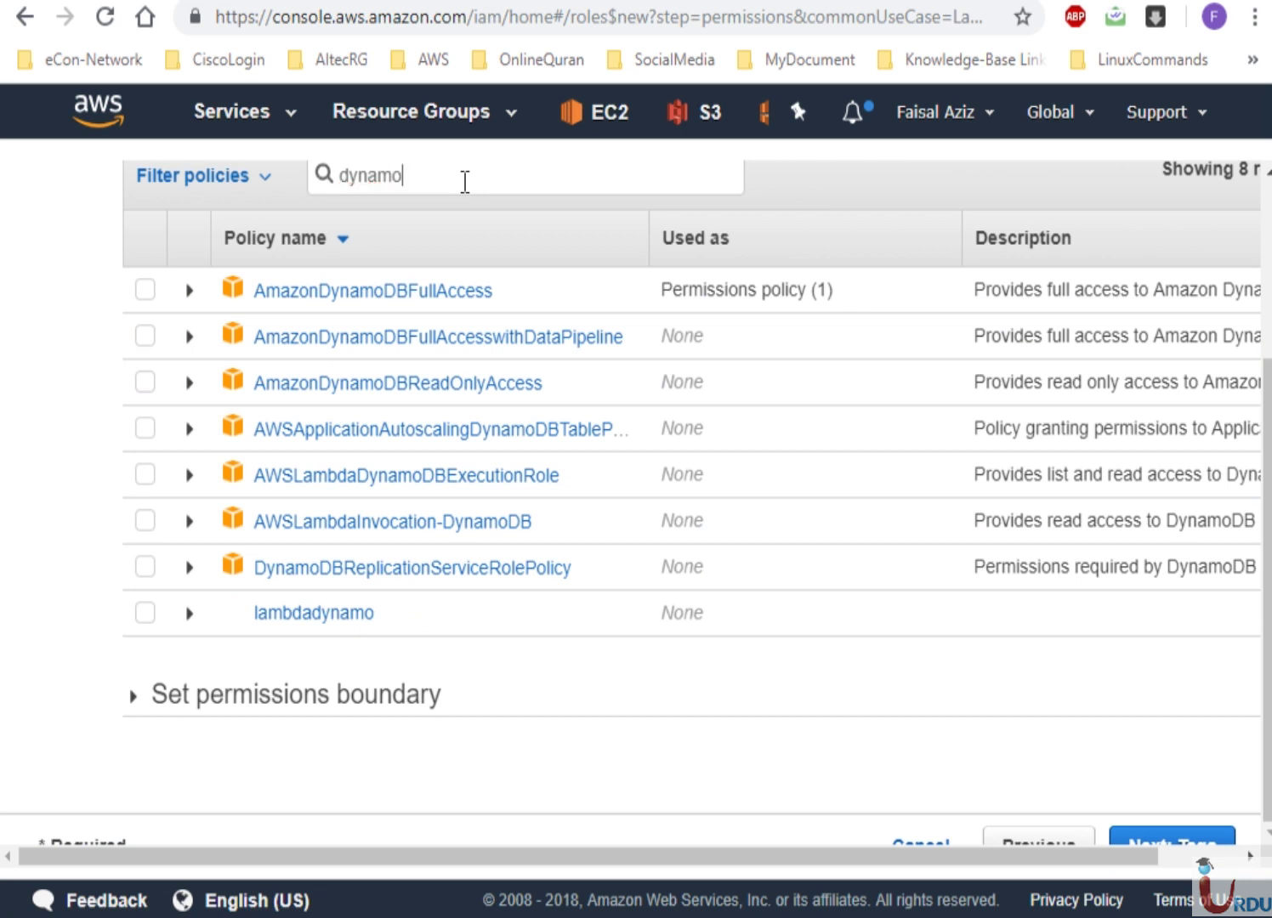
{"action": "type", "text": "db"}
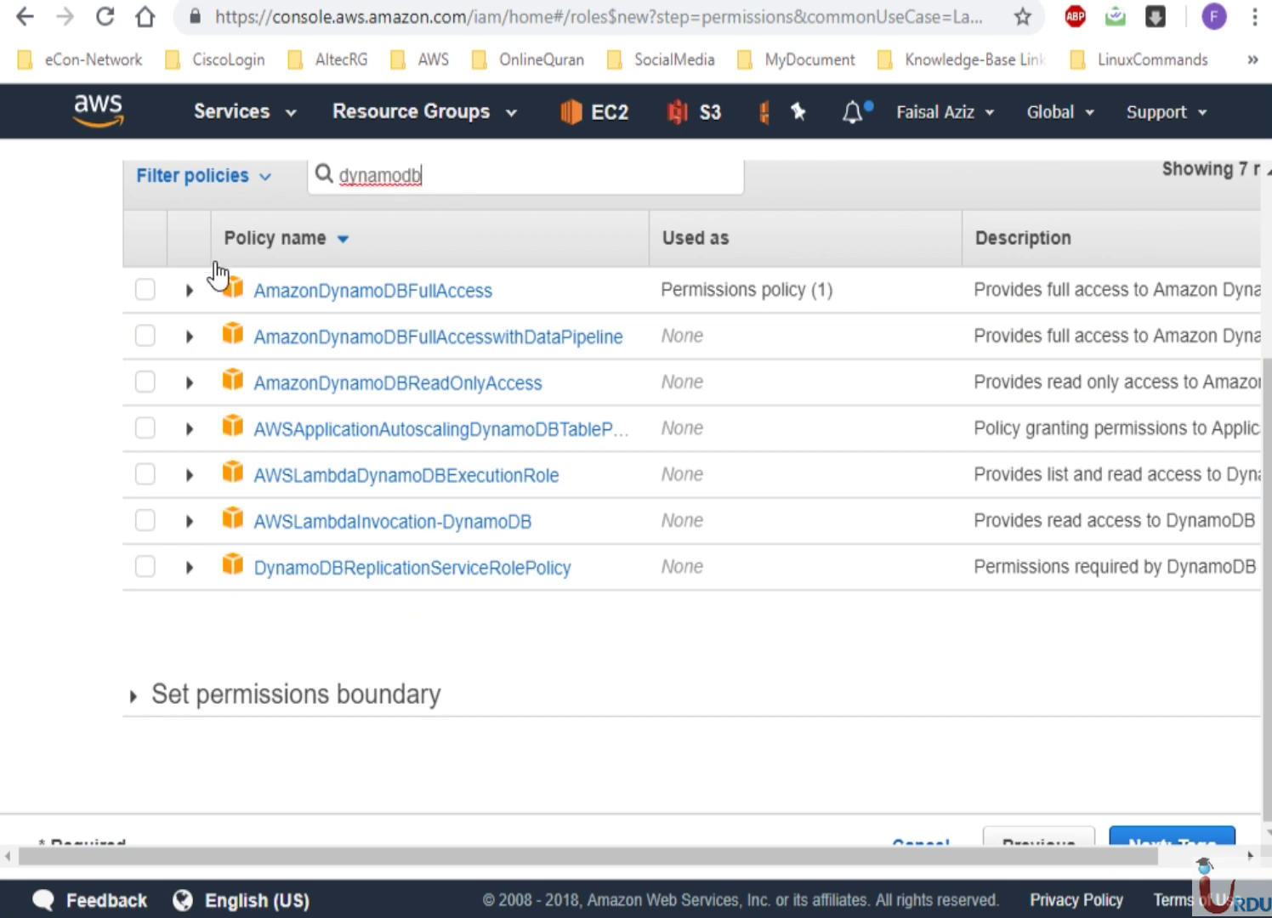
{"action": "left_click", "coordinate": [143, 291]}
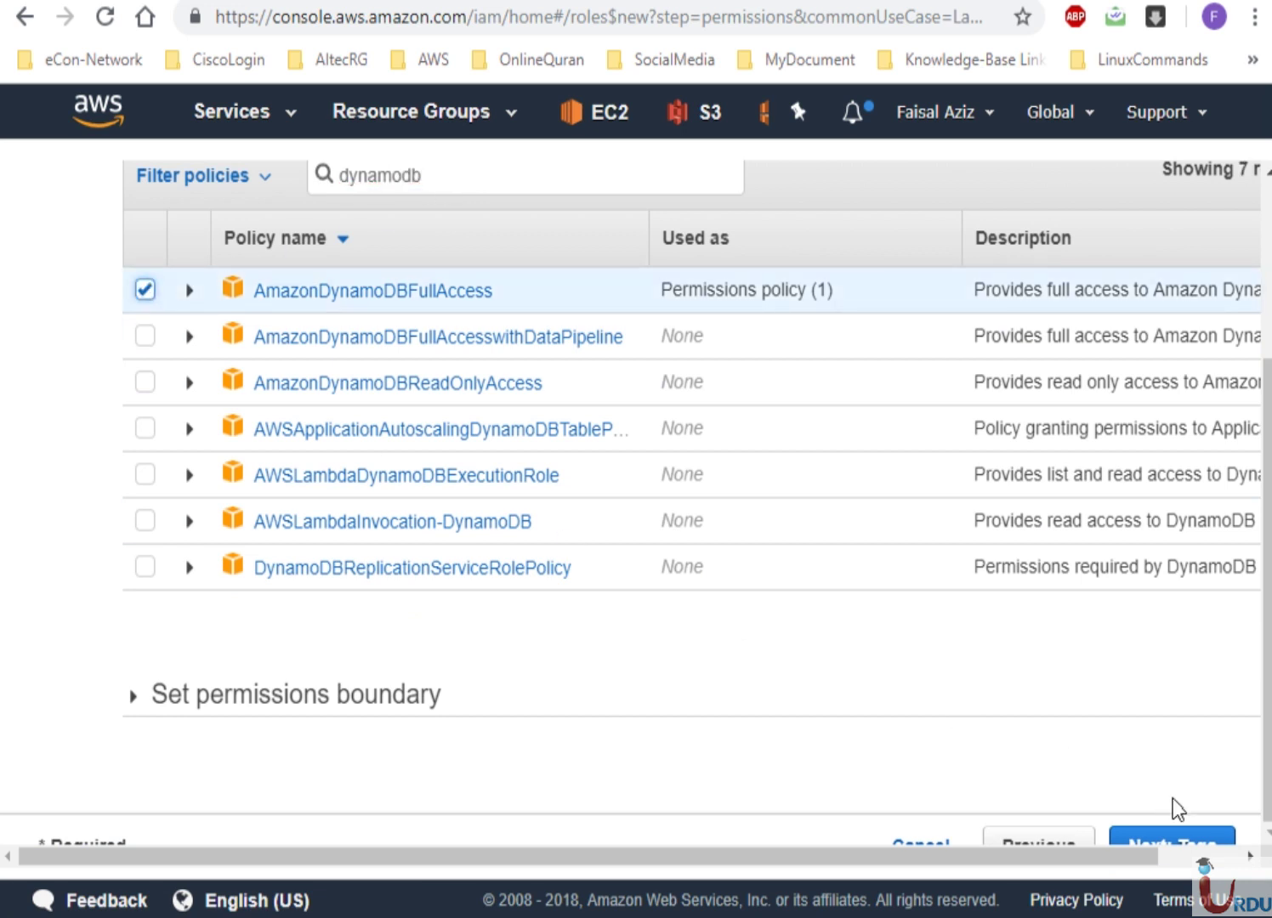
{"action": "left_click", "coordinate": [1175, 844]}
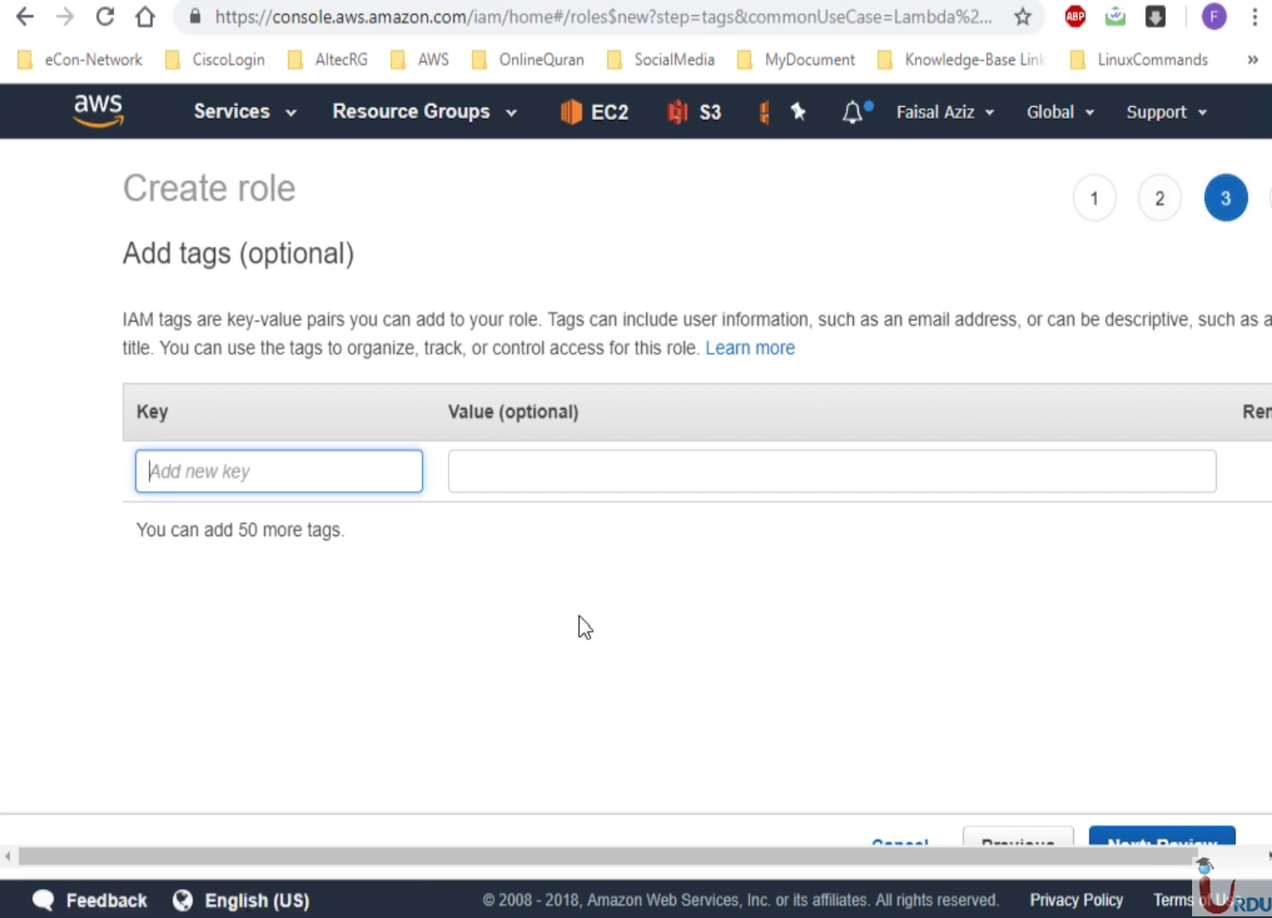
{"action": "left_click", "coordinate": [1219, 846]}
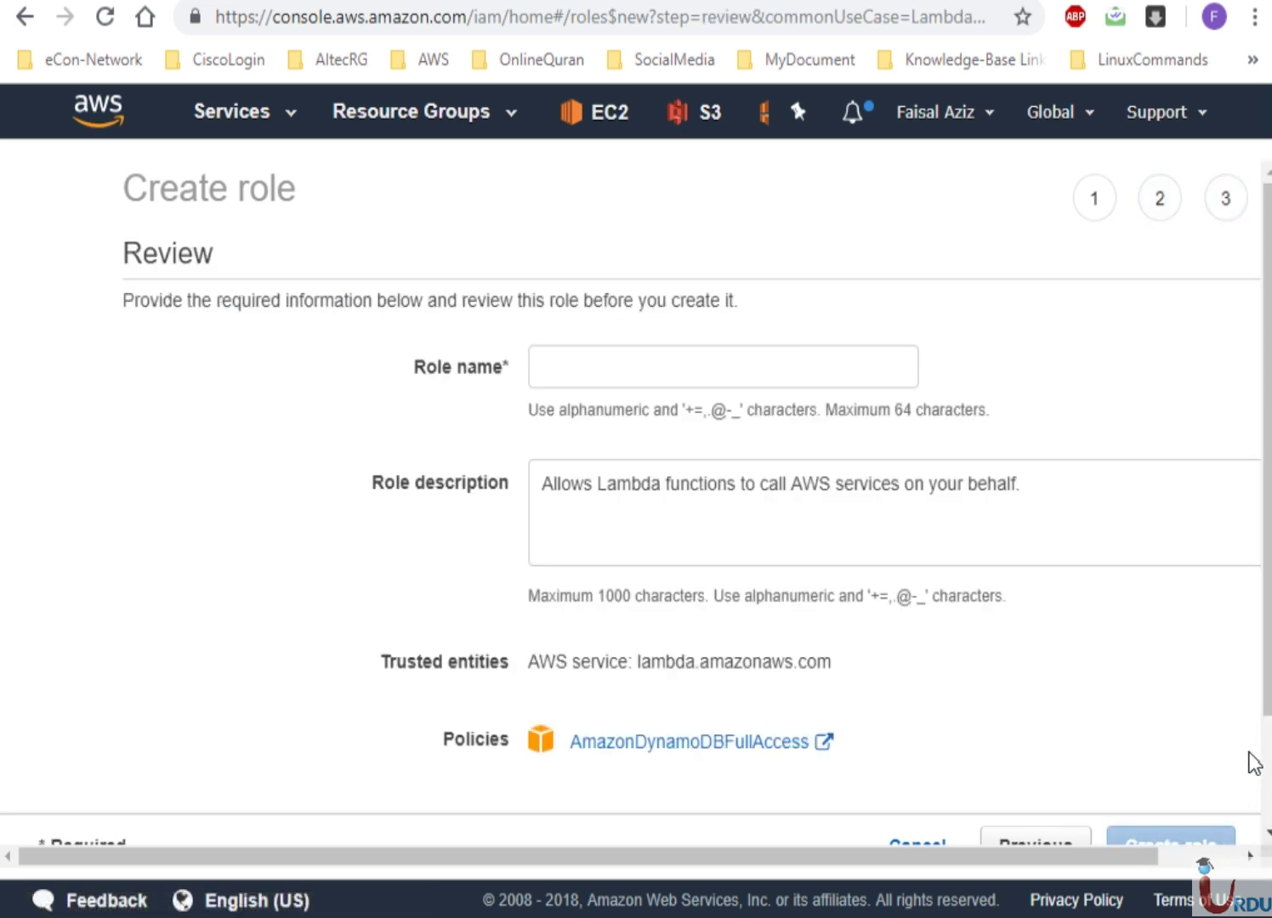
Name the new role LambdaDynamoRole and create it with the default description
{"action": "scroll", "coordinate": [1265, 595], "scroll_direction": "down", "scroll_amount": 2}
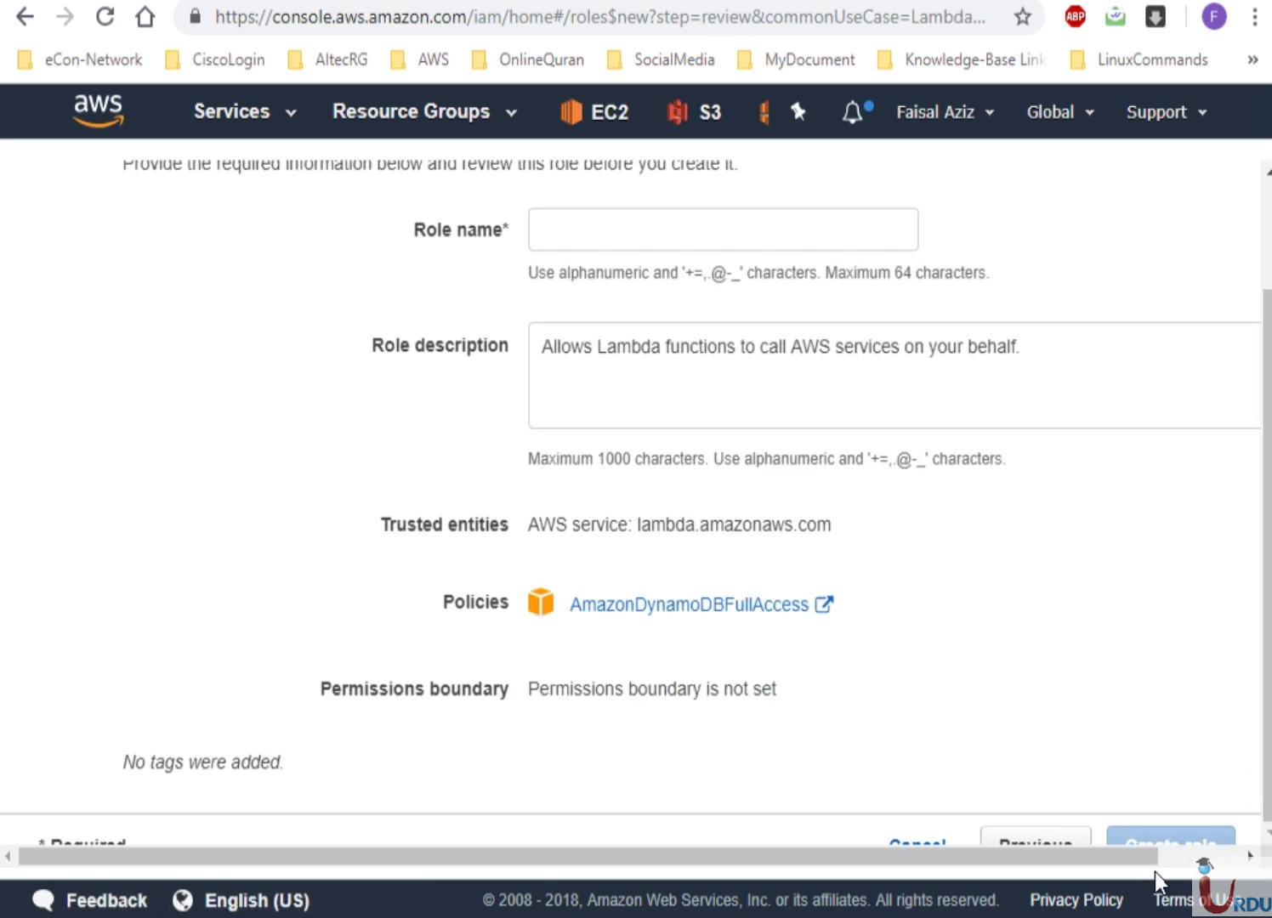
{"action": "left_click", "coordinate": [595, 233]}
{"action": "type", "text": "D"}
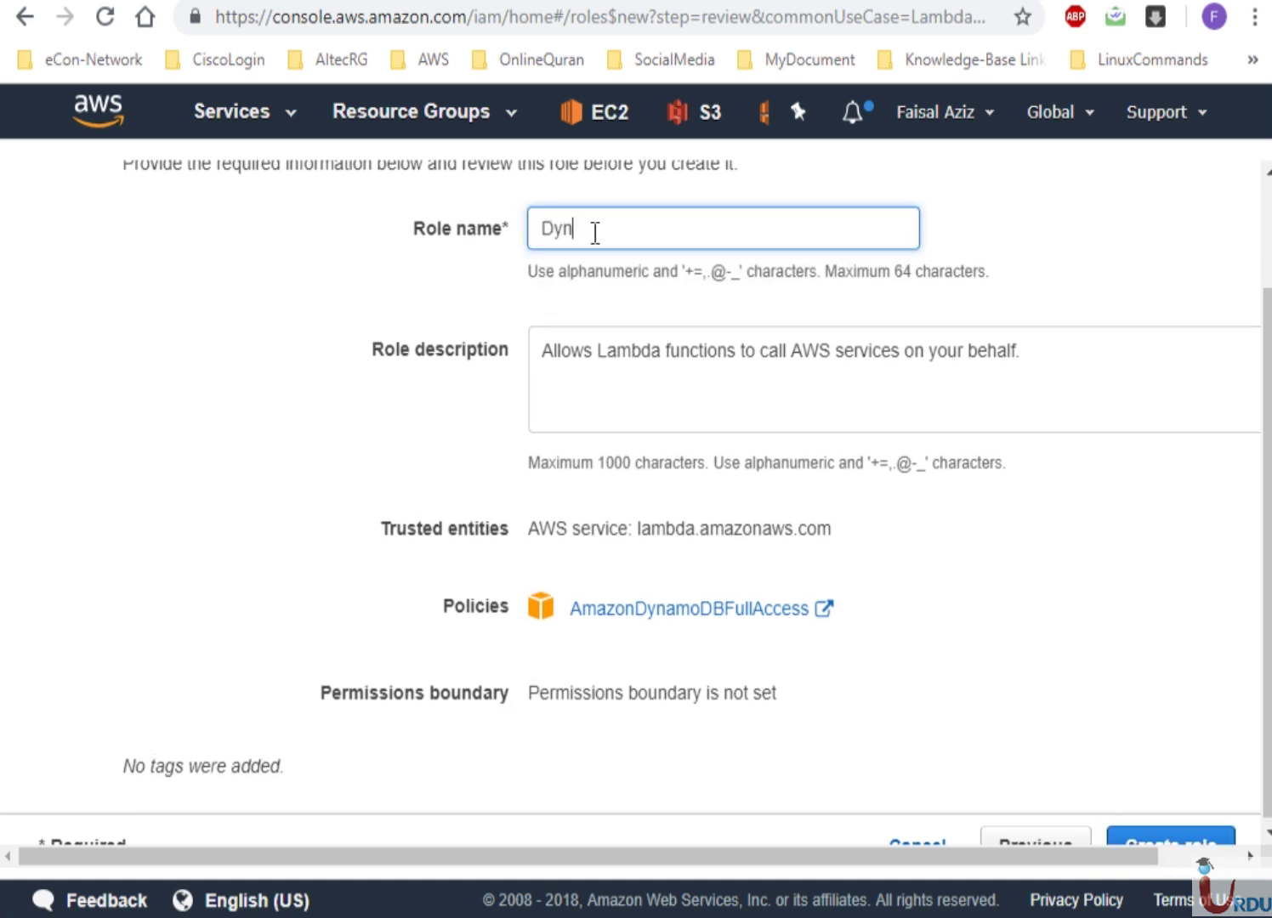
{"action": "key", "text": "BackSpace"}
{"action": "type", "text": "LambdaDynao"}
{"action": "key", "text": "BackSpace"}
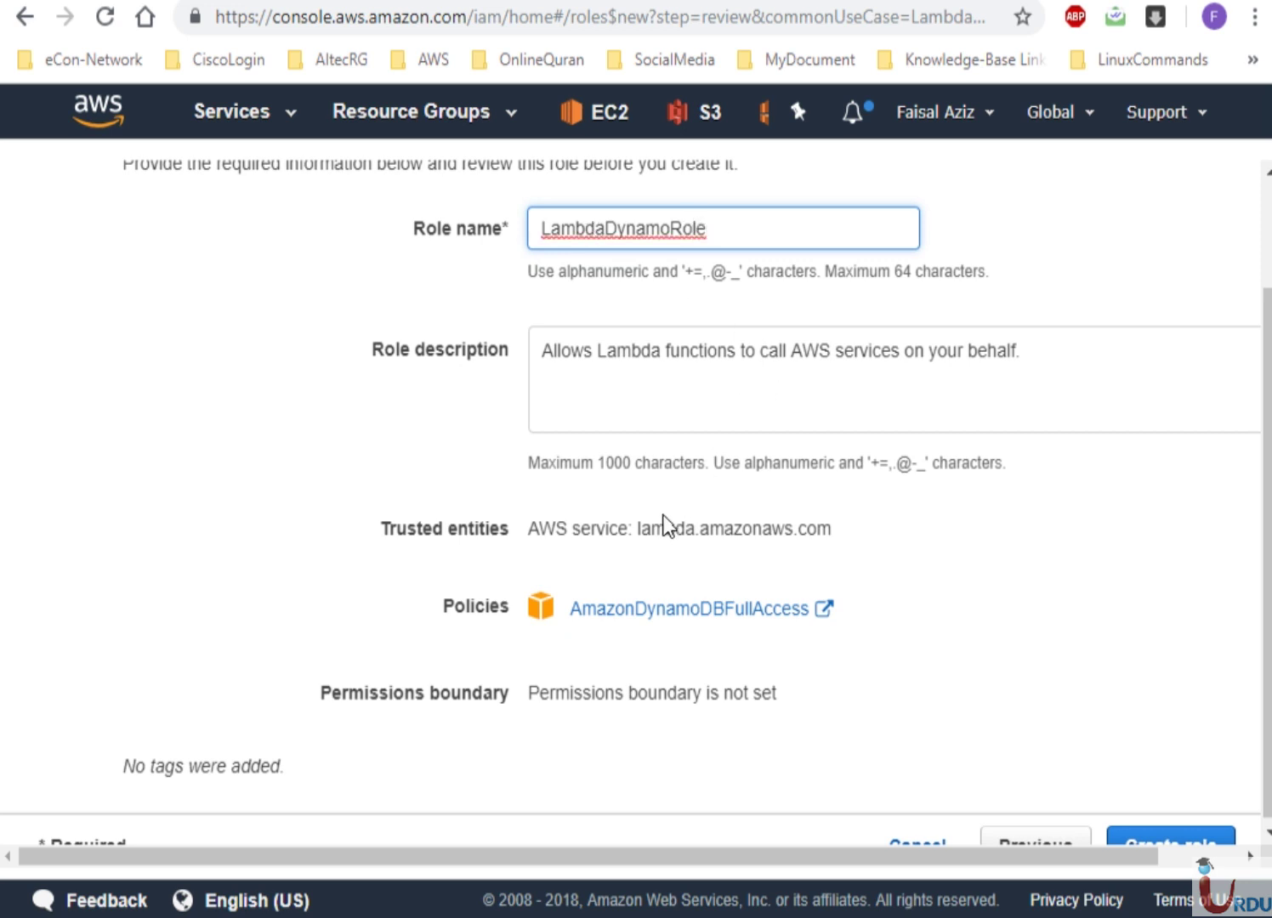
{"action": "left_click", "coordinate": [1183, 844]}
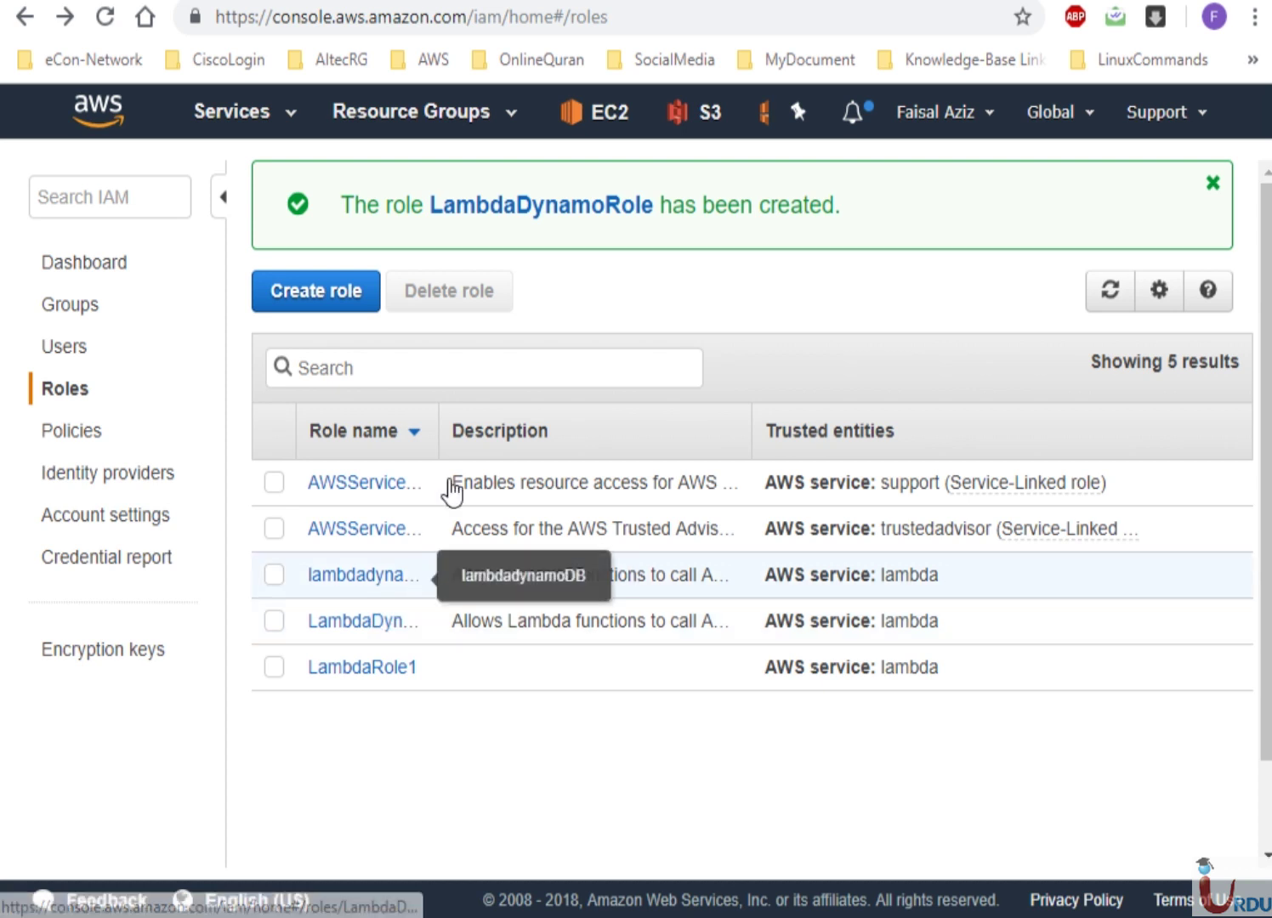
{"action": "left_click_drag", "start_coordinate": [452, 431], "coordinate": [528, 431]}
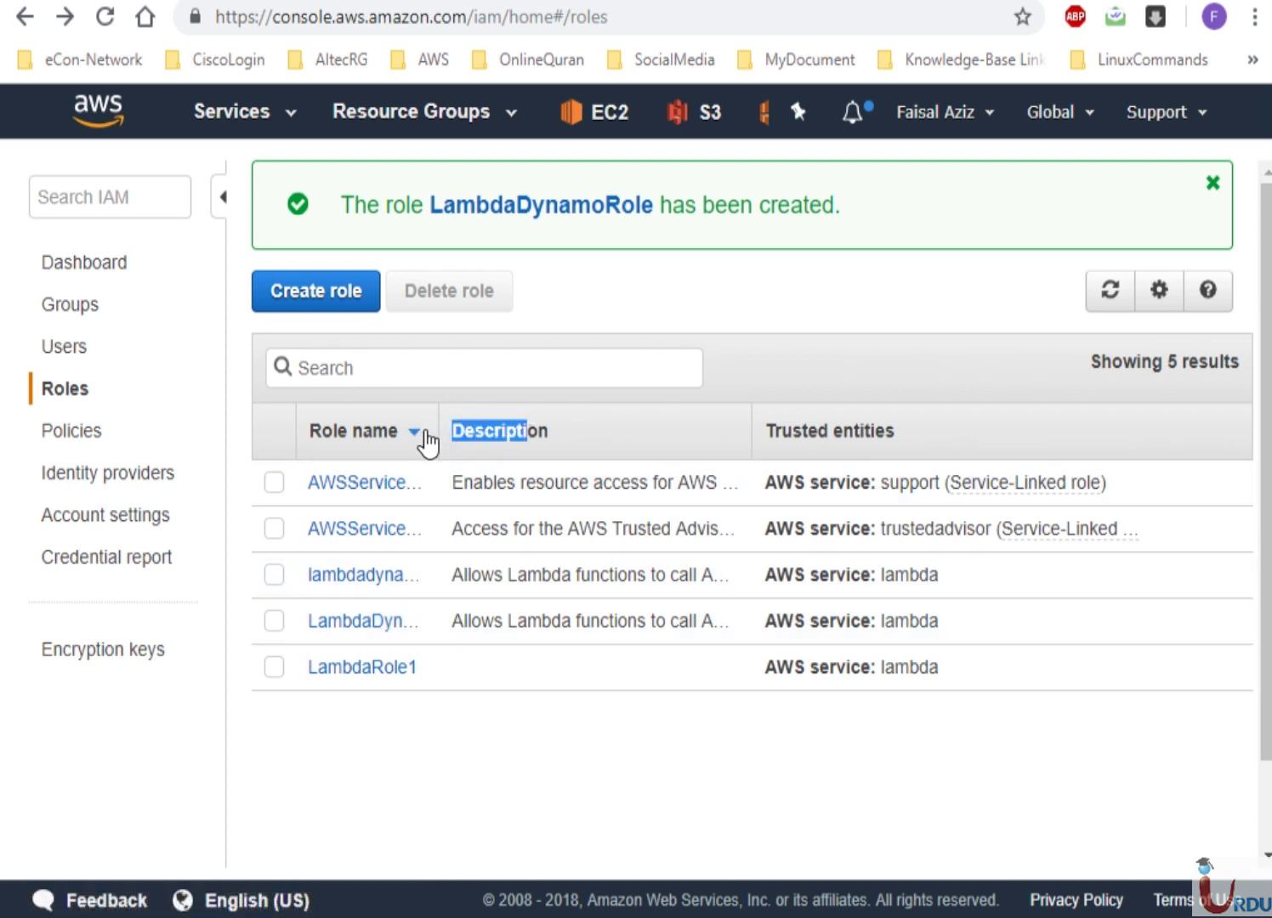
{"action": "left_click", "coordinate": [590, 748]}
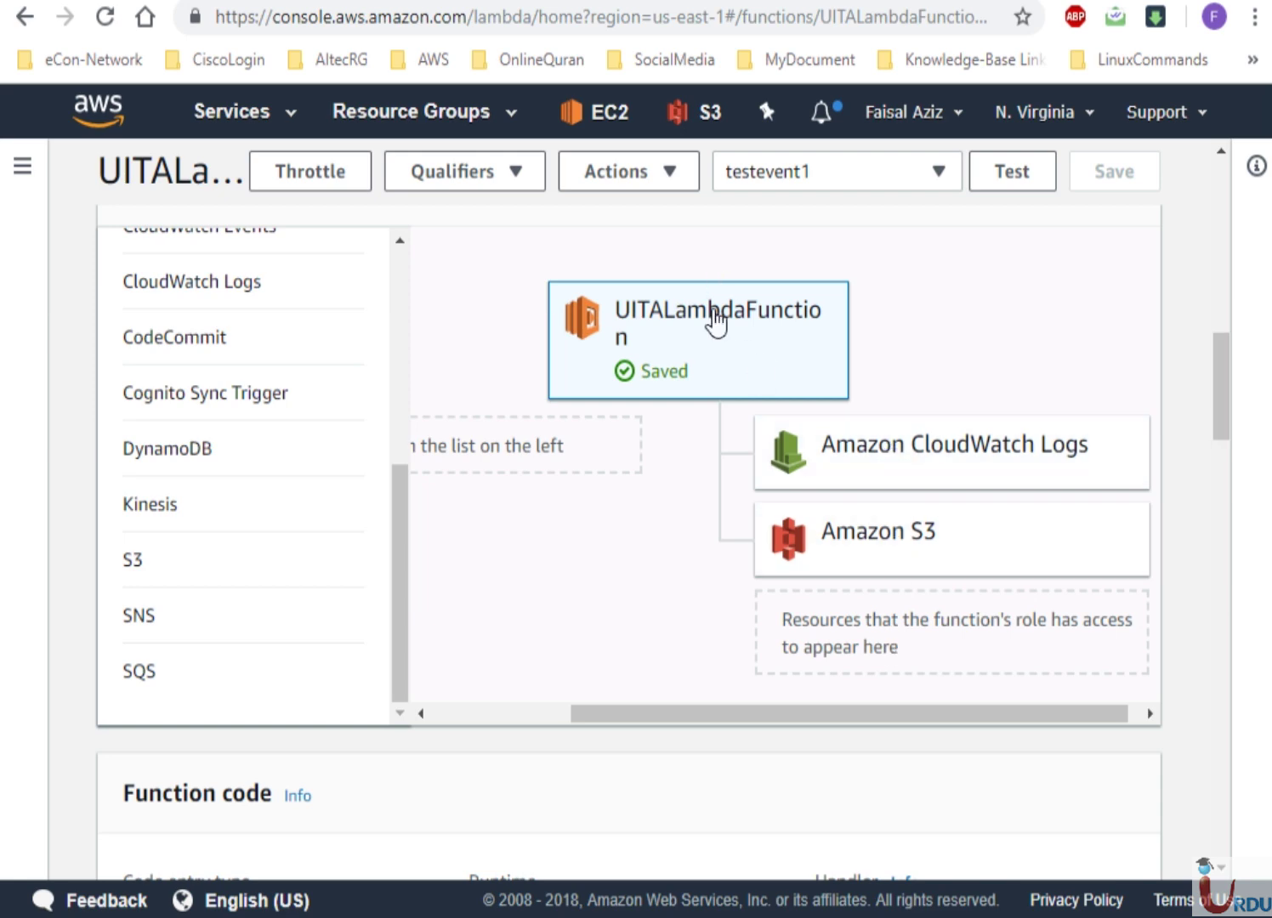
Return to UITALambdaFunction in Lambda, set its execution role to the existing role lambdadynamoDB and save the function
{"action": "left_click_drag", "start_coordinate": [1217, 390], "coordinate": [1230, 682]}
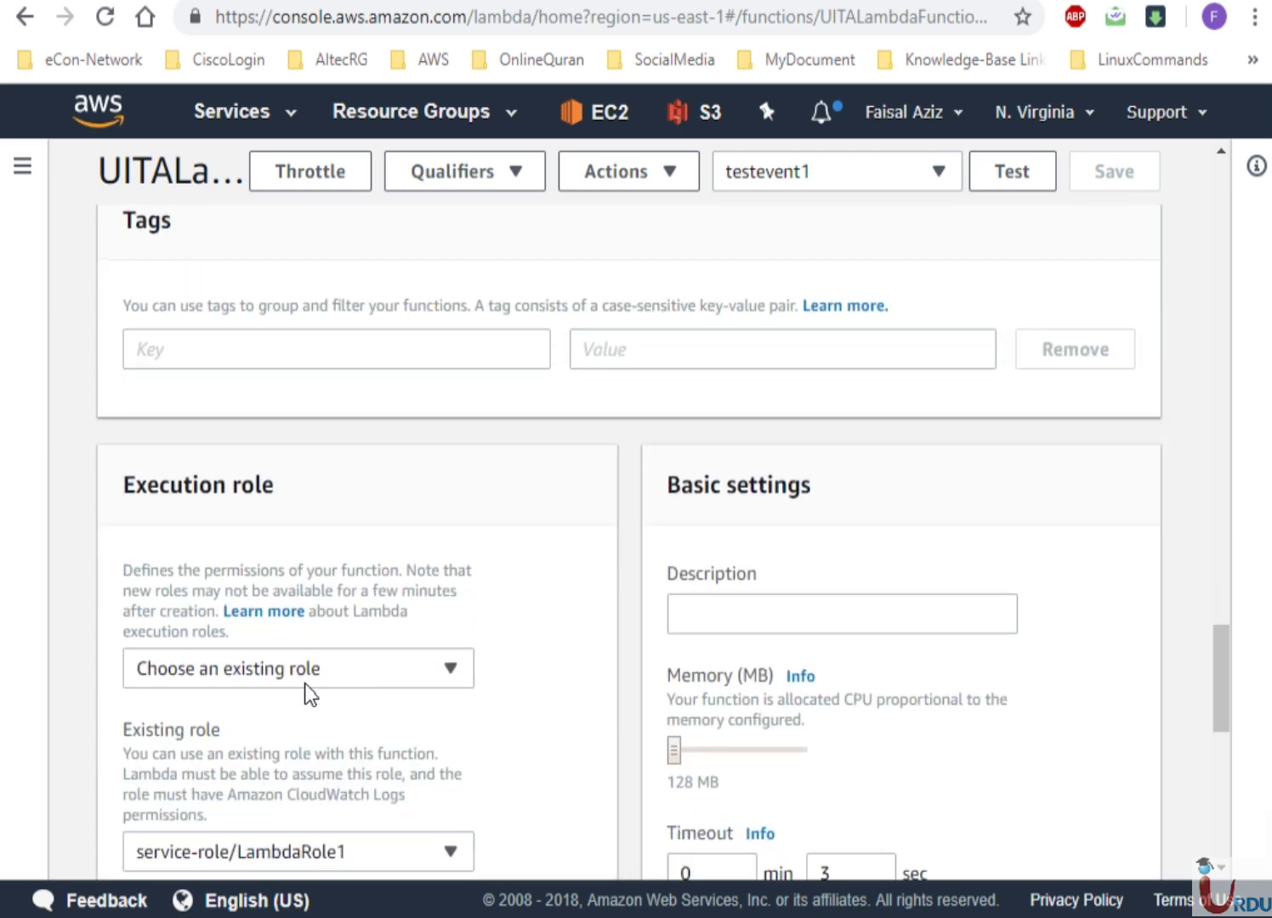
{"action": "left_click", "coordinate": [423, 678]}
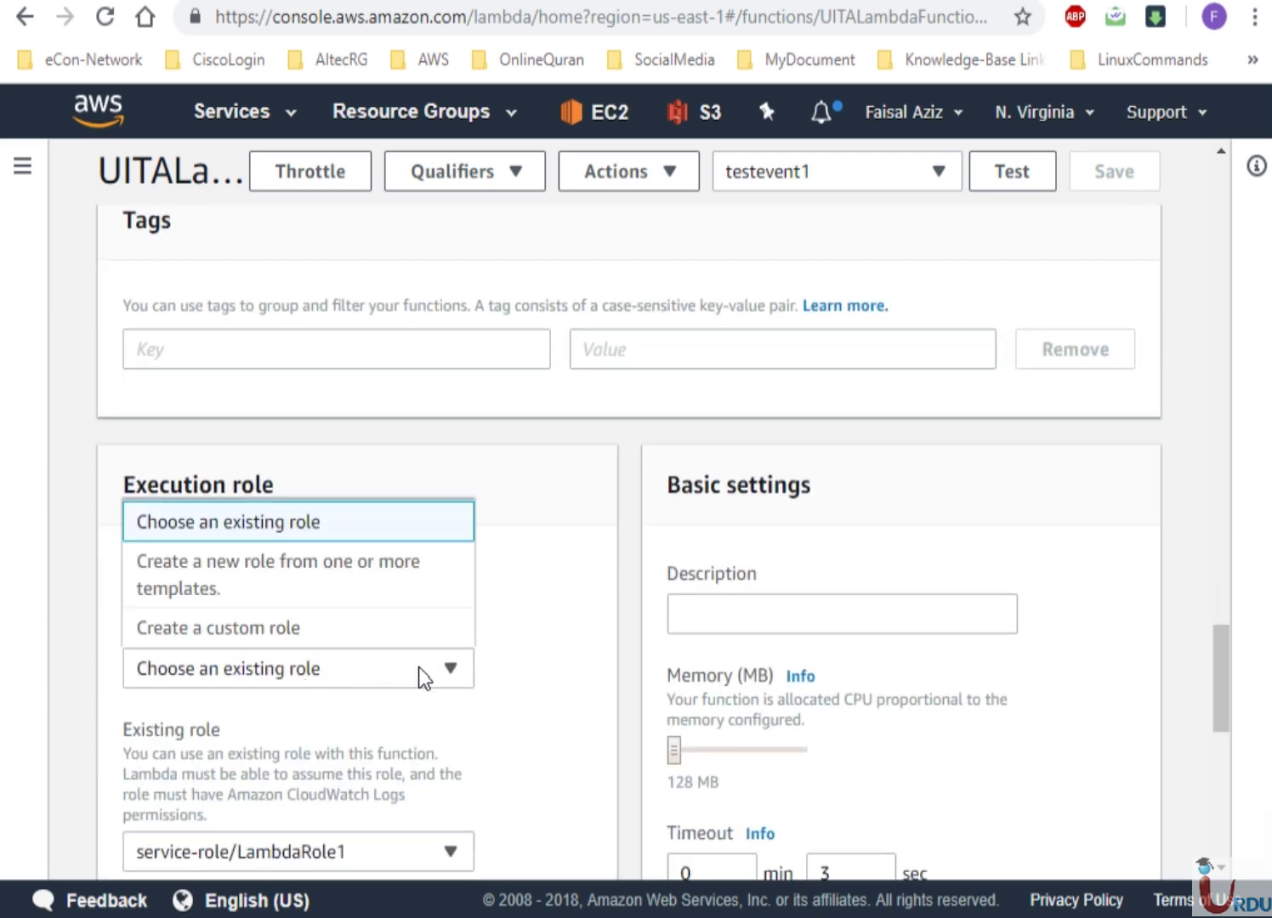
{"action": "left_click", "coordinate": [284, 534]}
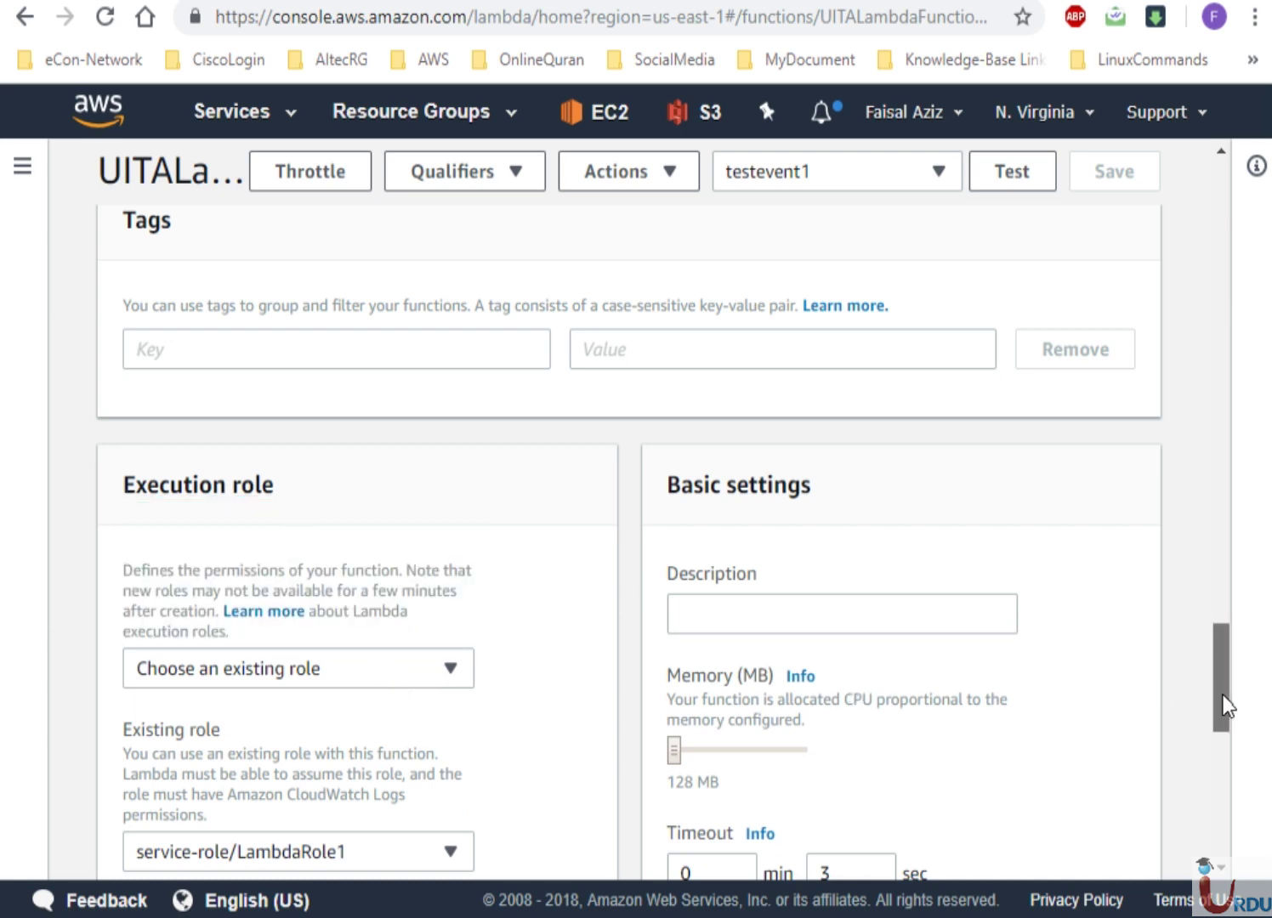
{"action": "left_click_drag", "start_coordinate": [1221, 693], "coordinate": [1227, 745]}
{"action": "left_click", "coordinate": [411, 491]}
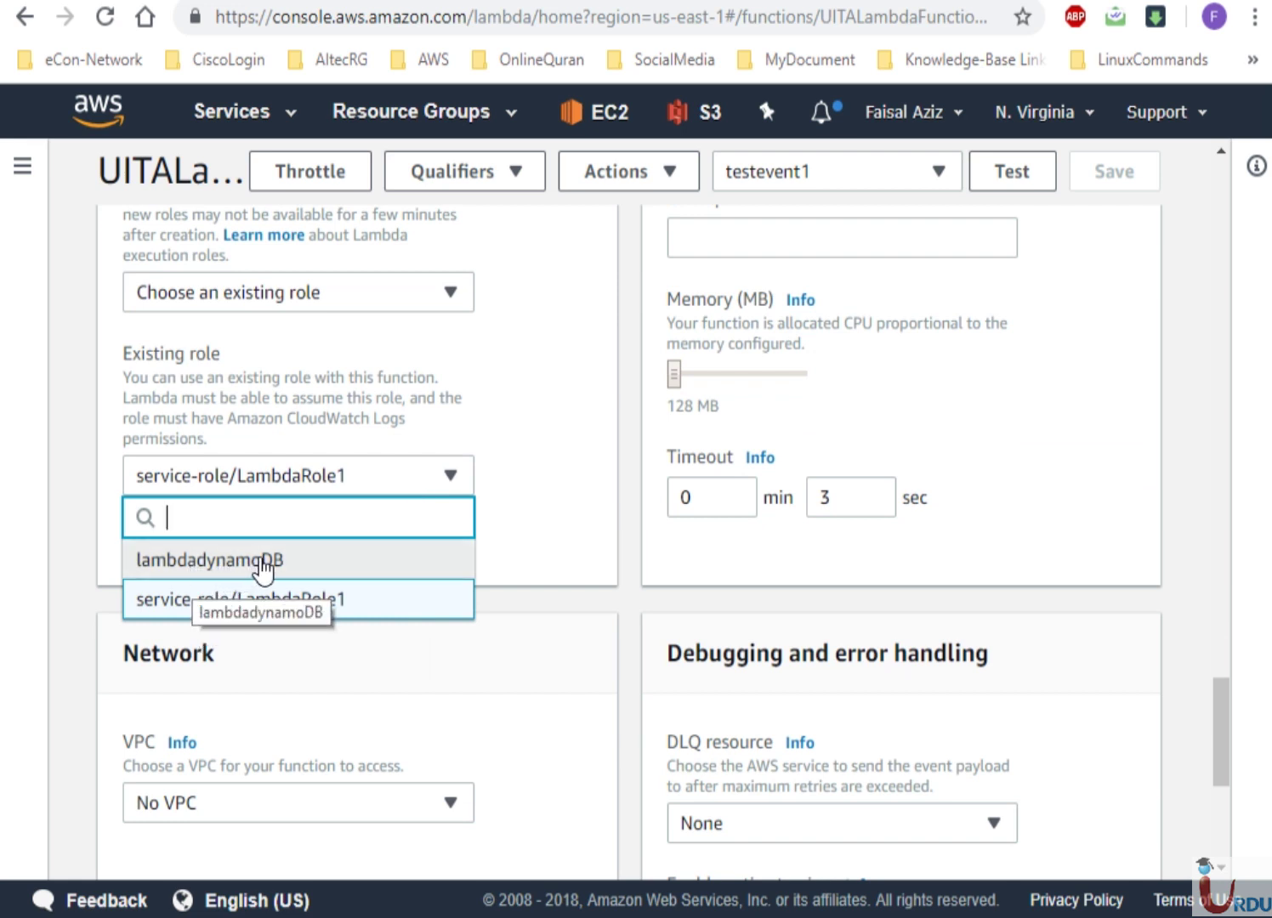
{"action": "left_click", "coordinate": [263, 561]}
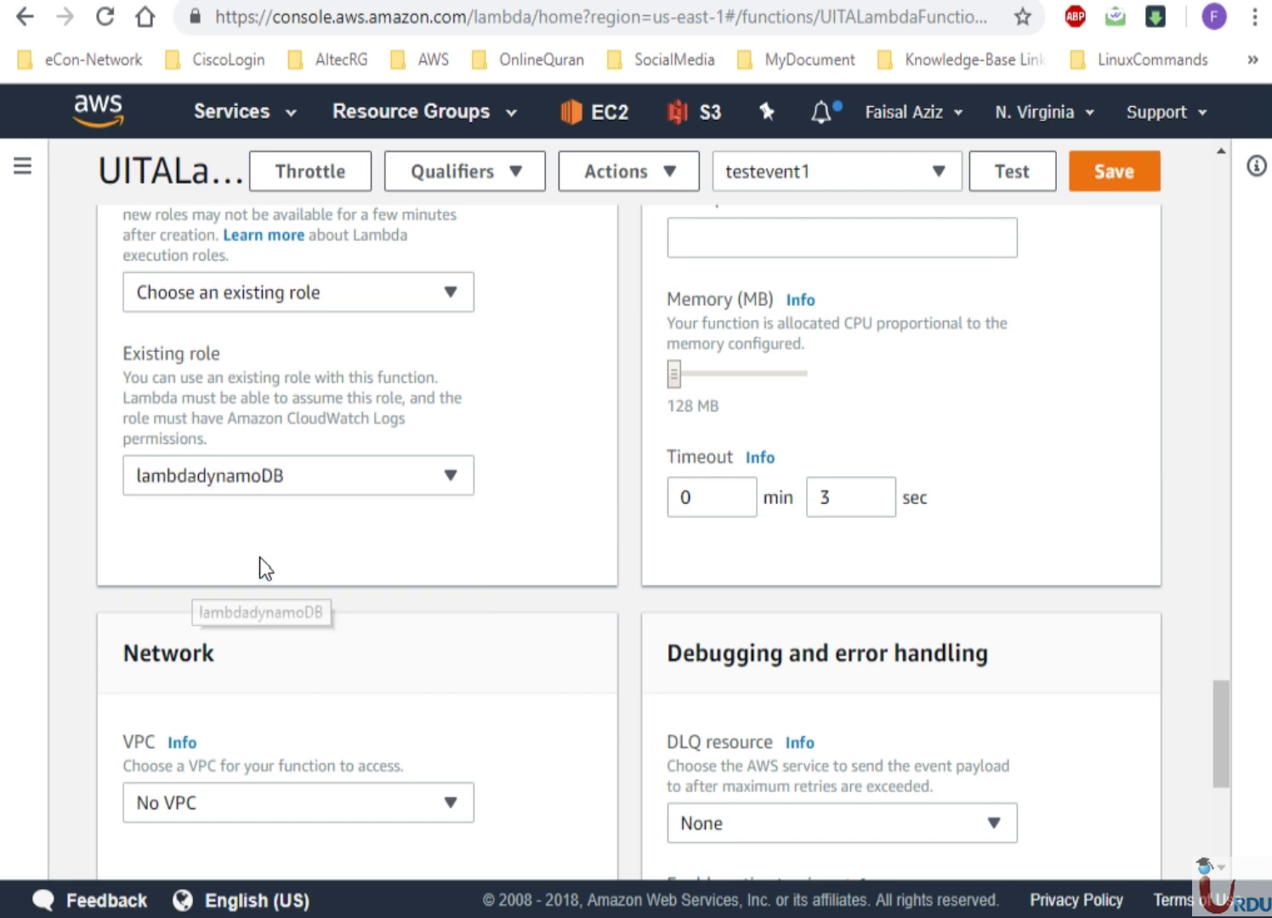
{"action": "left_click", "coordinate": [381, 478]}
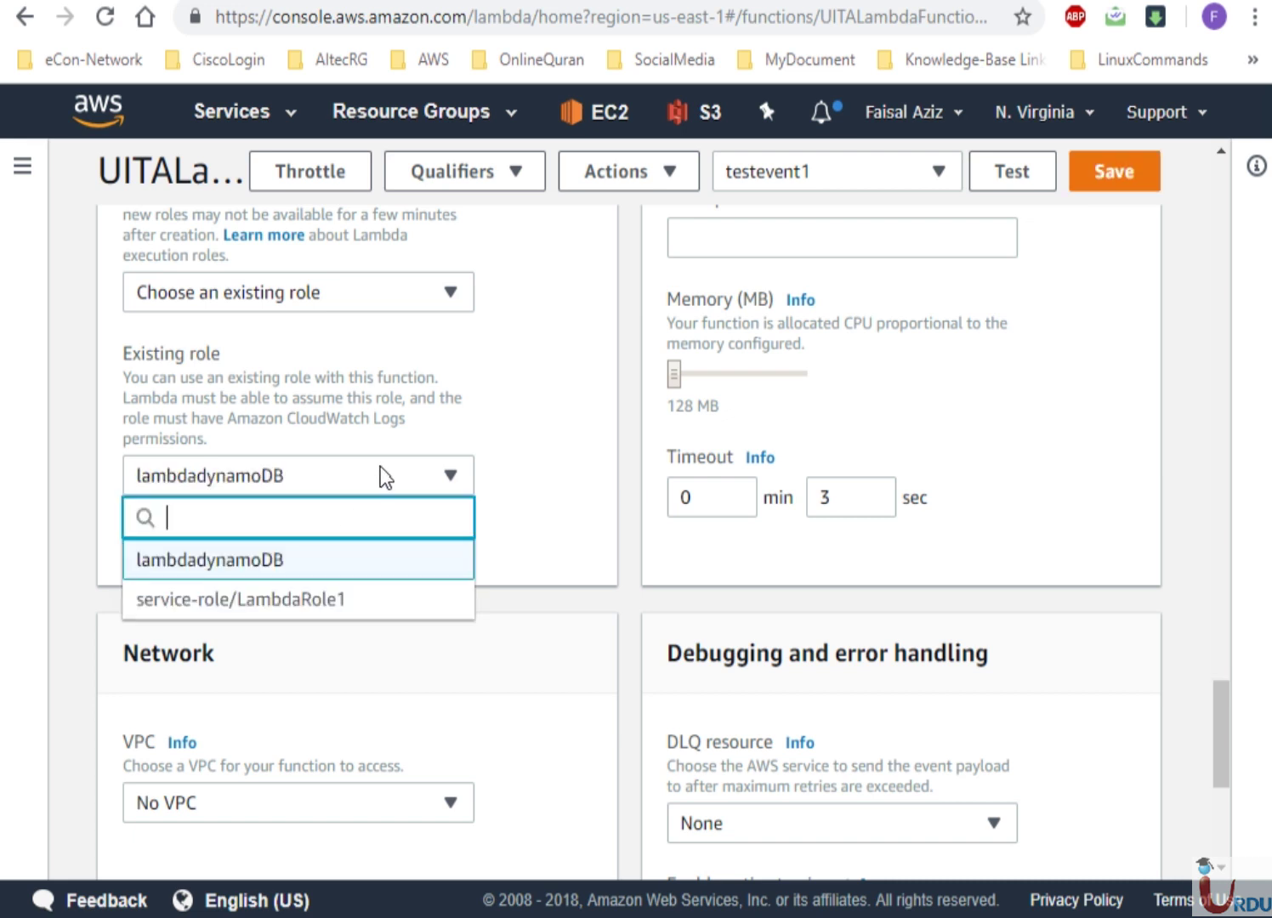
{"action": "left_click", "coordinate": [431, 485]}
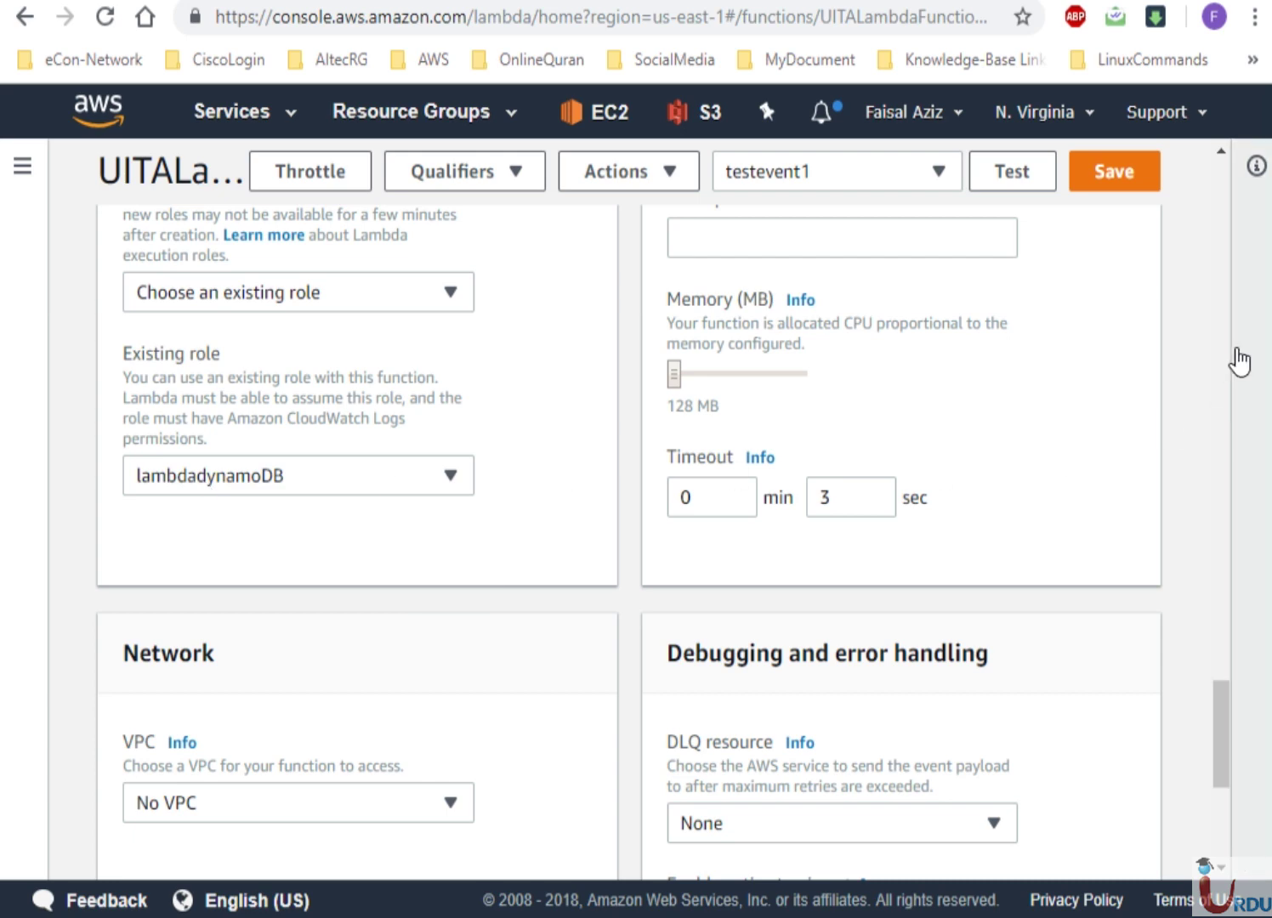
{"action": "left_click", "coordinate": [1224, 355]}
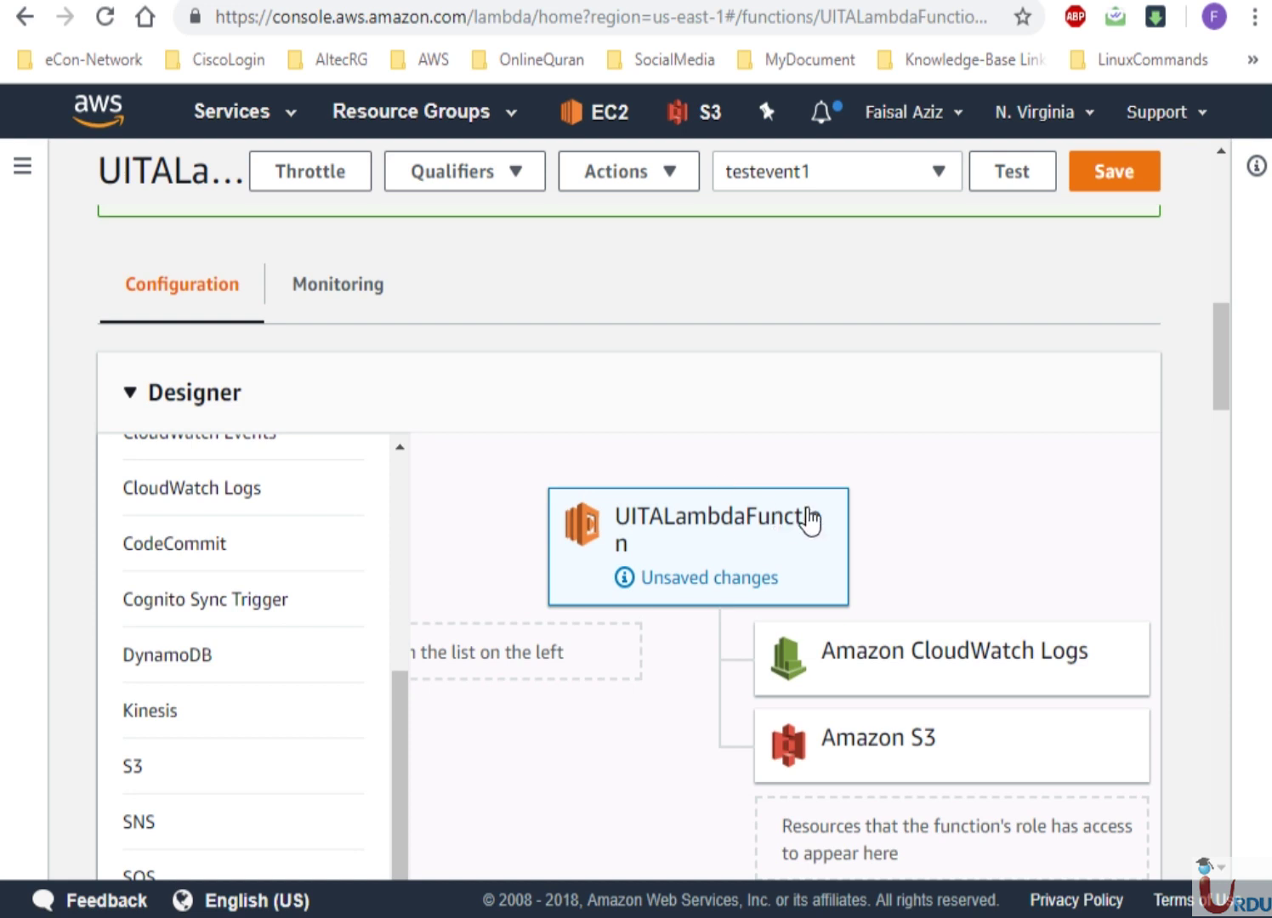
{"action": "left_click_drag", "start_coordinate": [1218, 357], "coordinate": [1224, 386]}
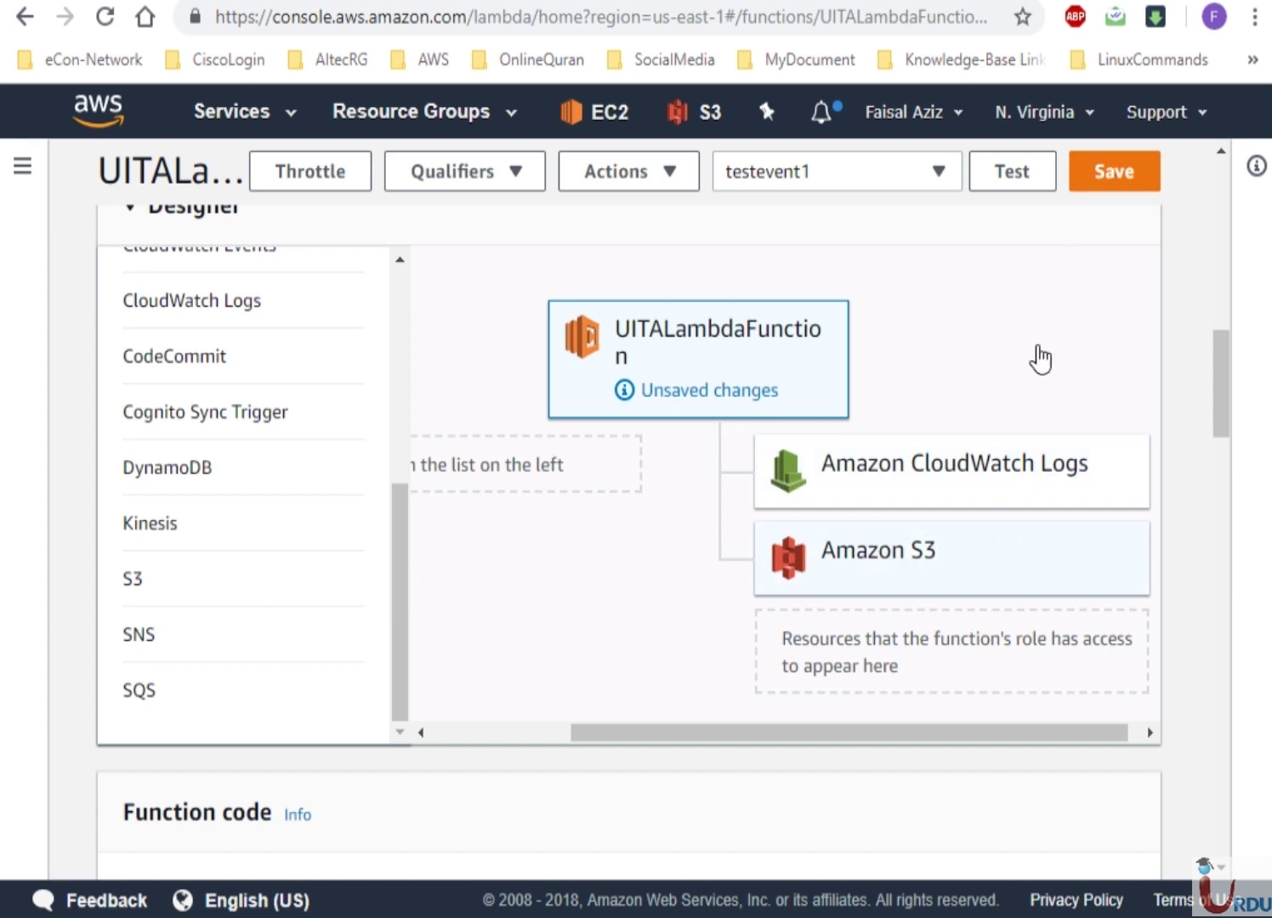
{"action": "left_click", "coordinate": [1114, 171]}
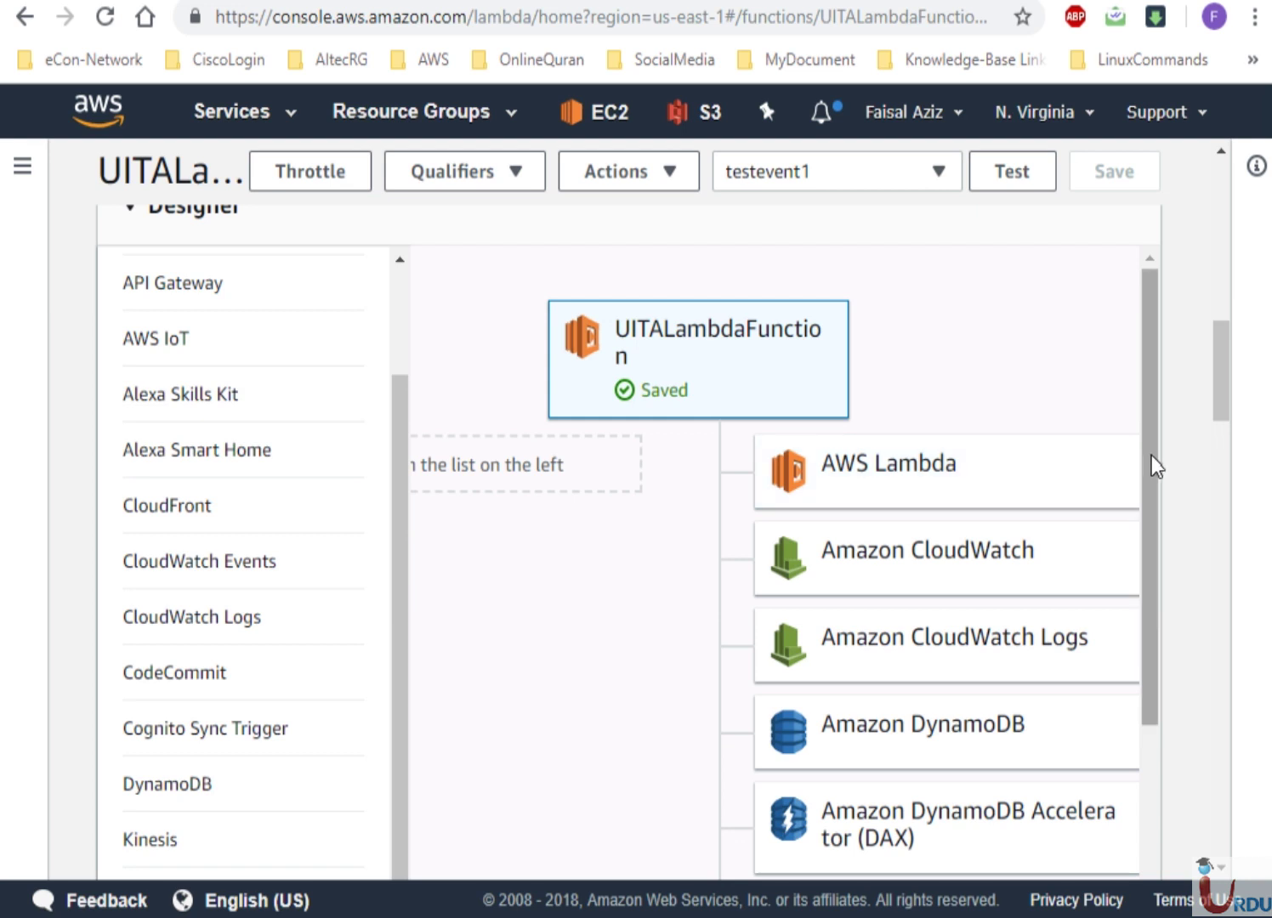
Examine the full list of resources that the function's role can access in the Designer diagram
{"action": "left_click_drag", "start_coordinate": [1153, 465], "coordinate": [1152, 529]}
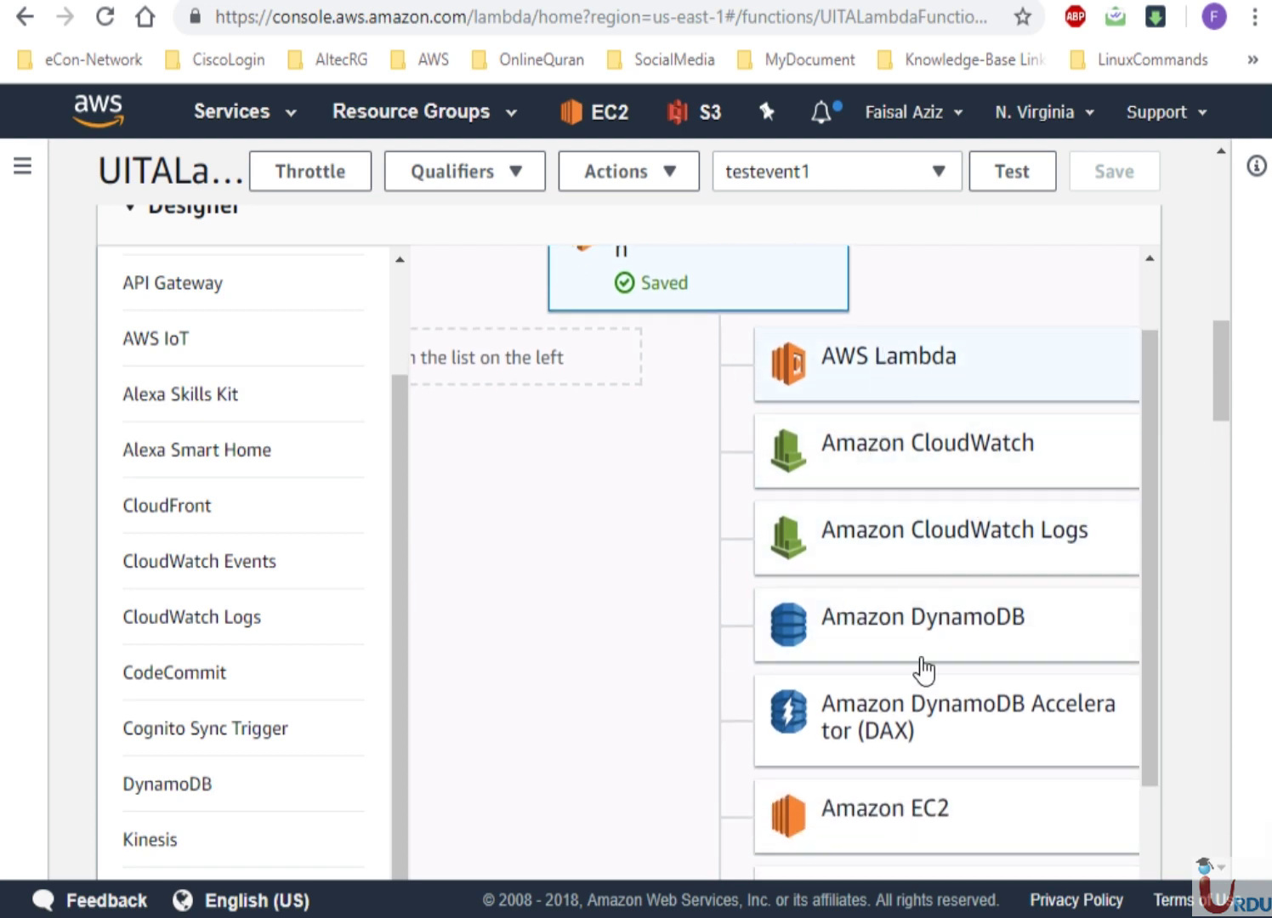
{"action": "left_click_drag", "start_coordinate": [1153, 503], "coordinate": [1150, 793]}
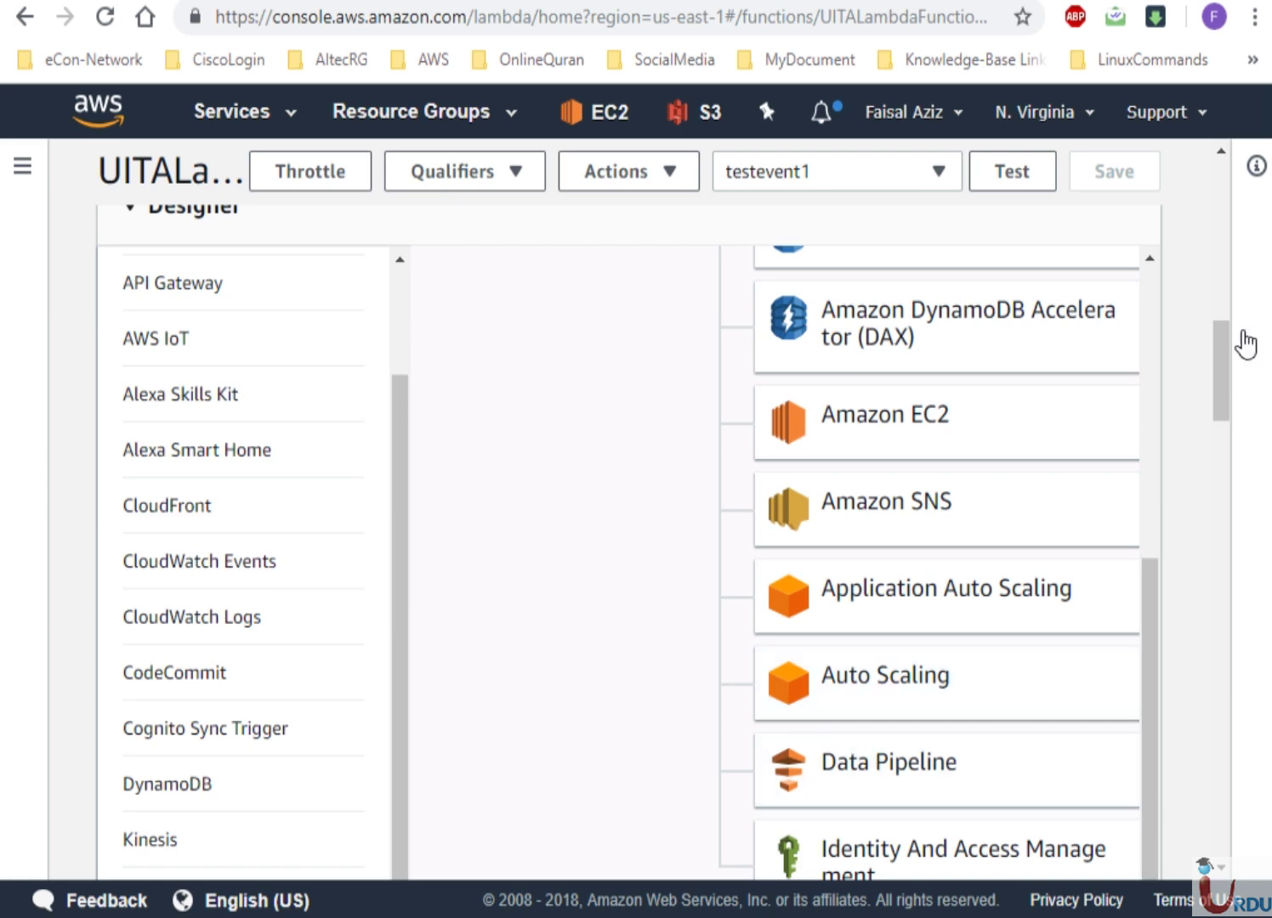
{"action": "left_click_drag", "start_coordinate": [1234, 360], "coordinate": [1221, 318]}
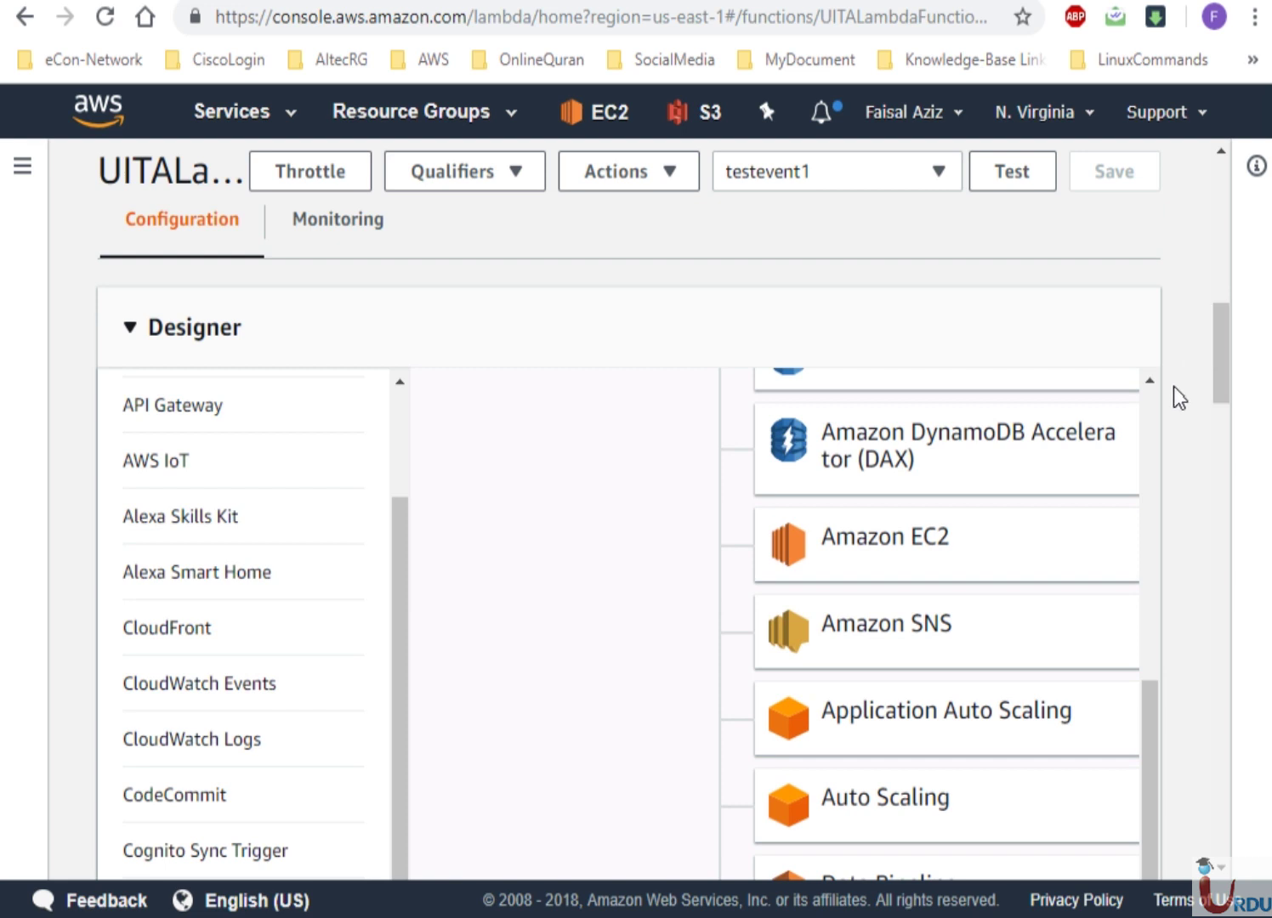
{"action": "left_click", "coordinate": [1152, 411]}
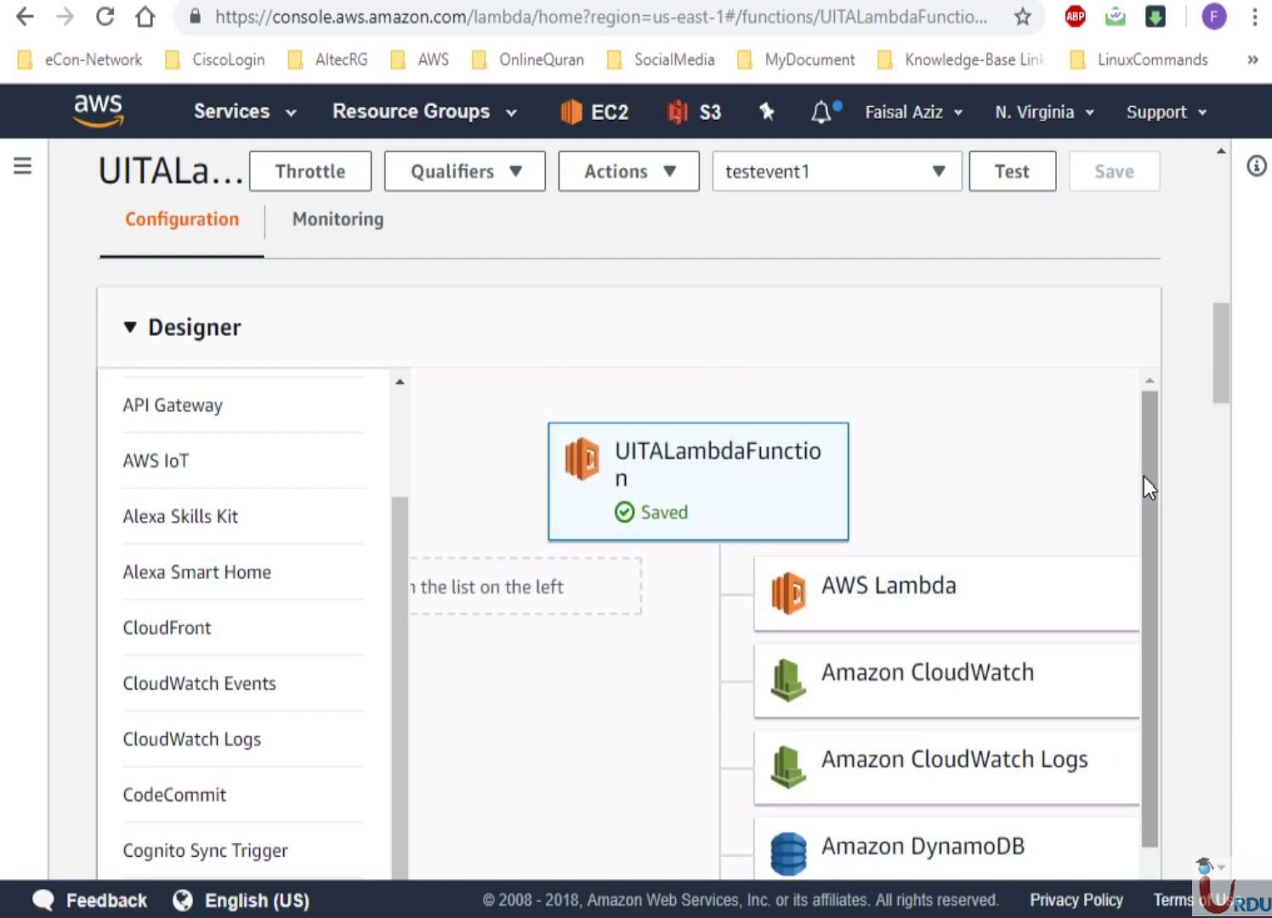
{"action": "left_click_drag", "start_coordinate": [1149, 483], "coordinate": [1149, 560]}
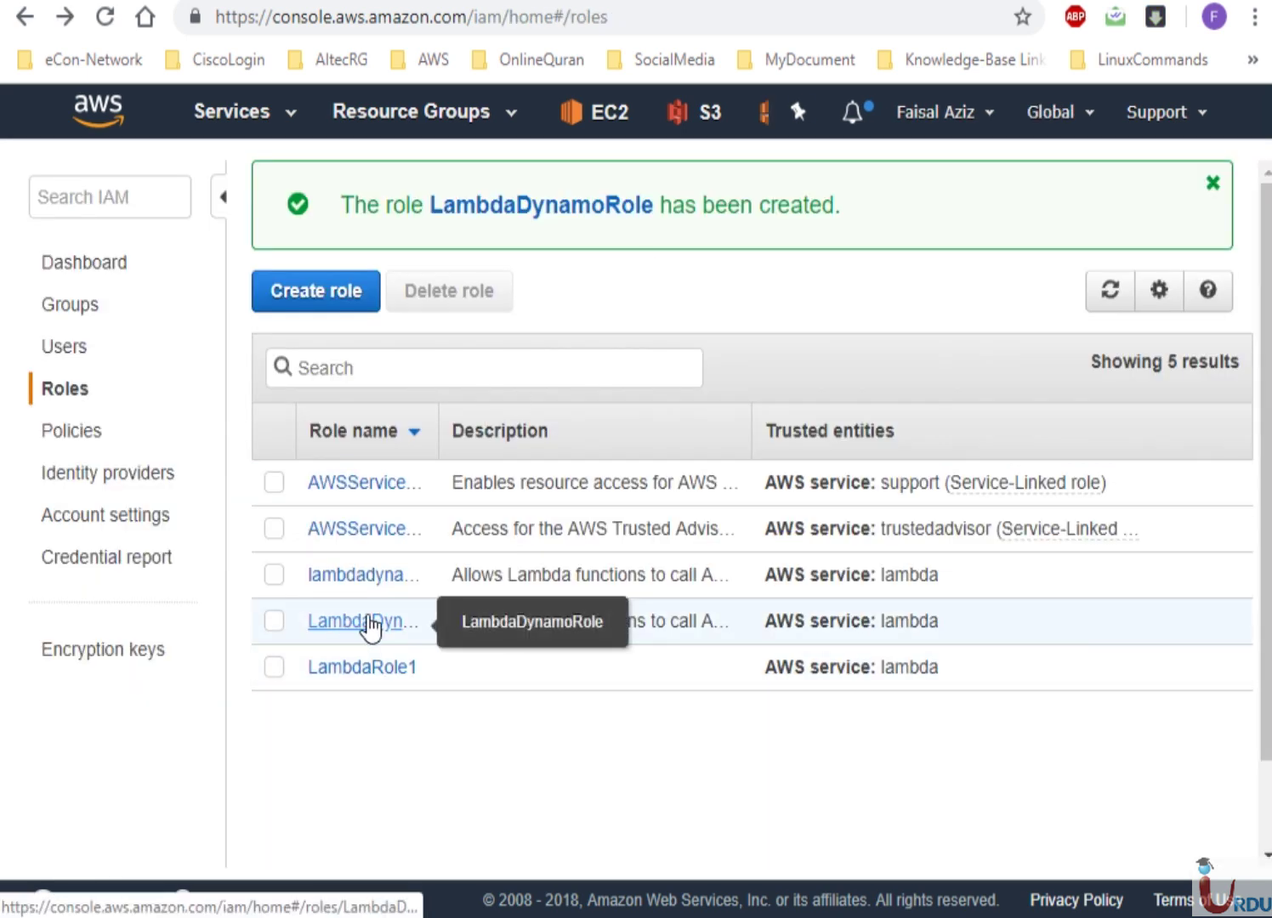
Open LambdaDynamoRole in IAM and detach the AmazonDynamoDBFullAccess policy from it
{"action": "left_click", "coordinate": [362, 621]}
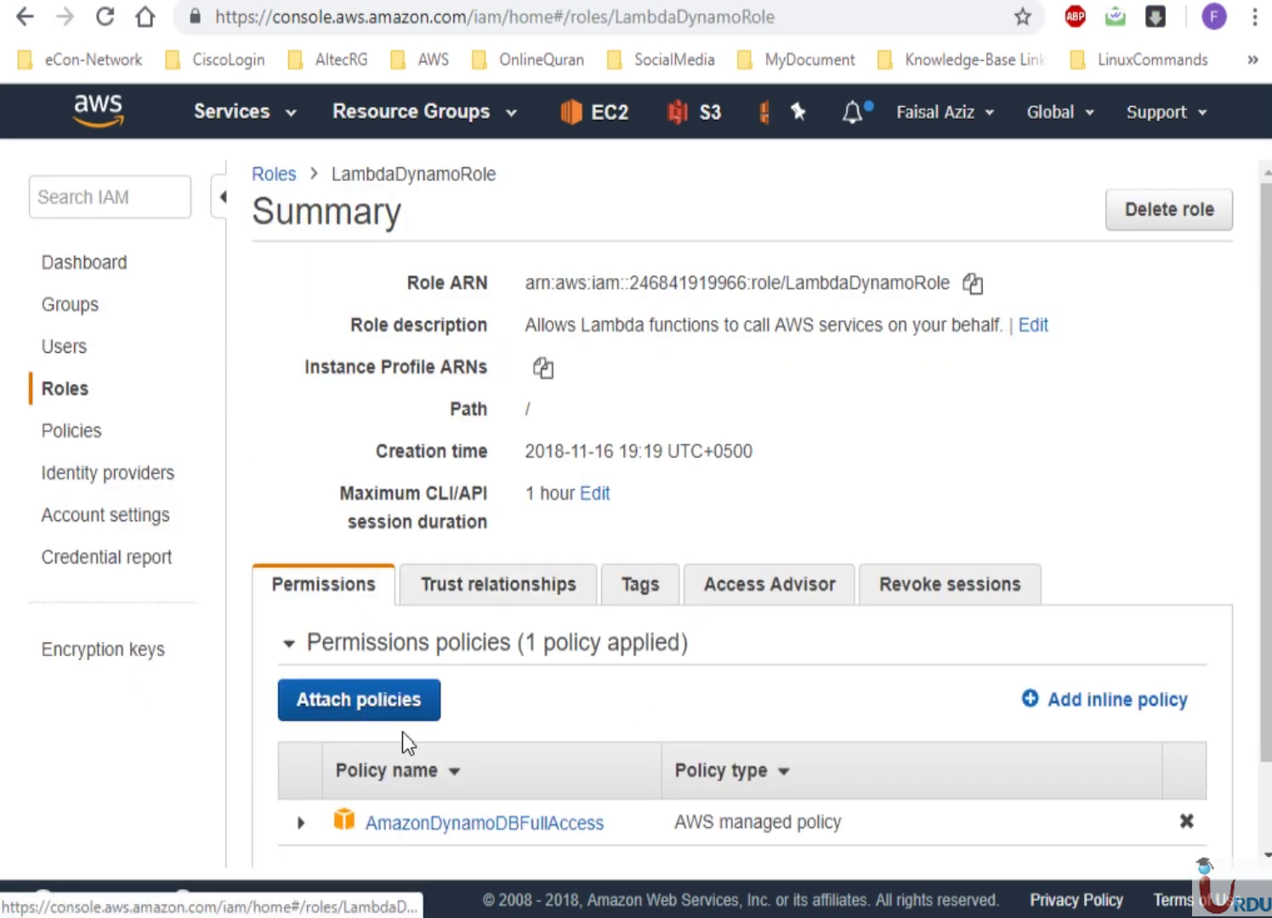
{"action": "scroll", "coordinate": [1212, 766], "scroll_direction": "down", "scroll_amount": 2}
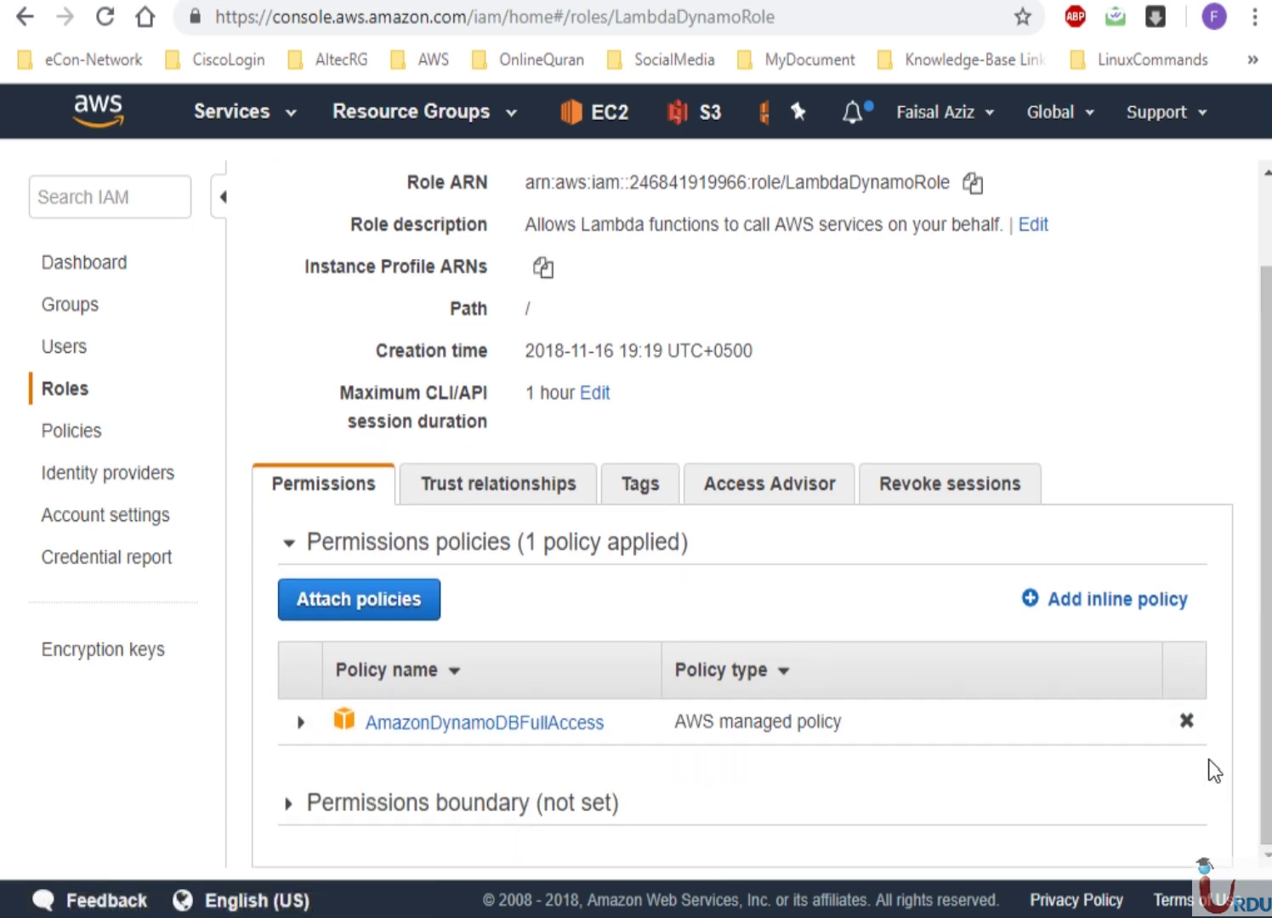
{"action": "left_click", "coordinate": [1187, 723]}
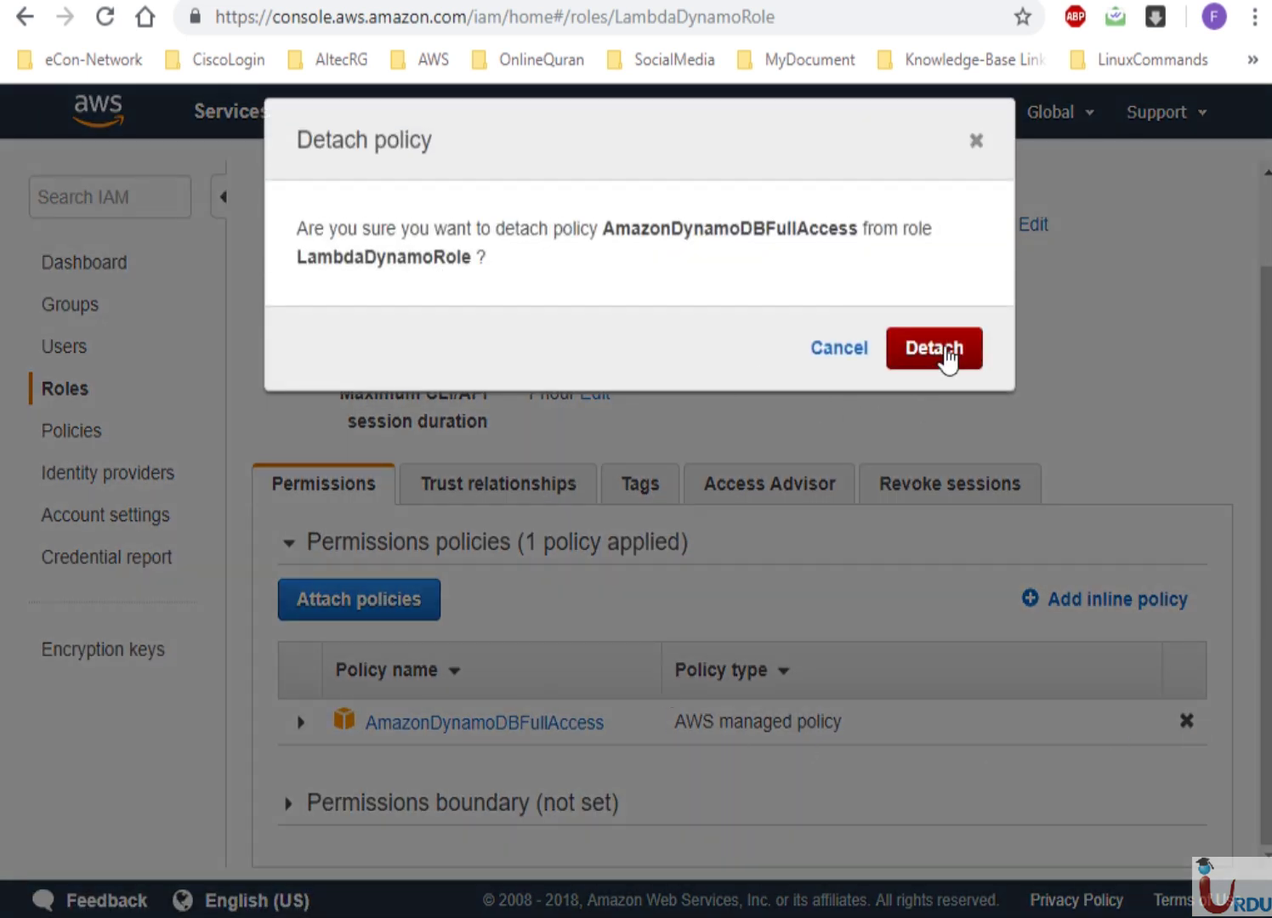
{"action": "left_click", "coordinate": [946, 356]}
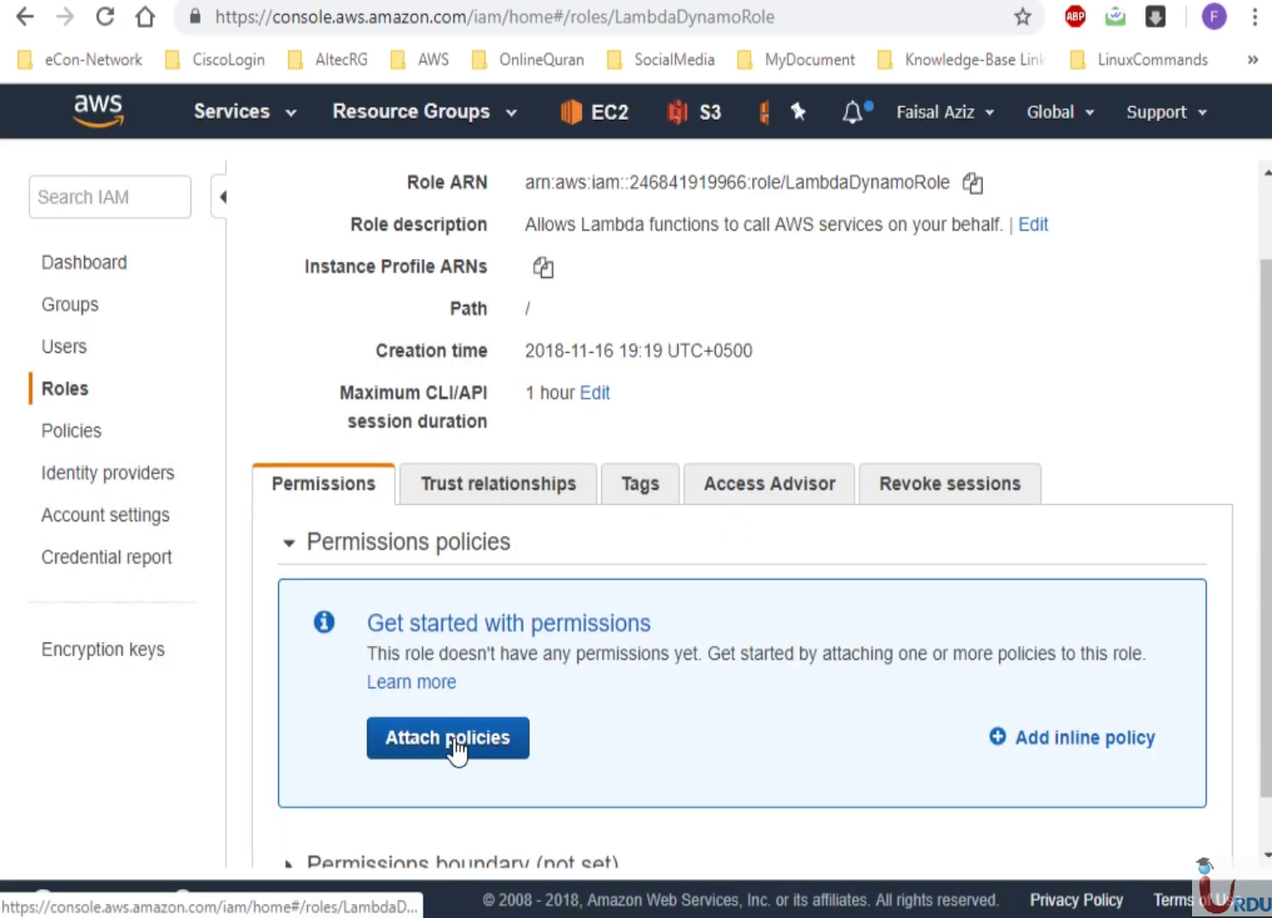
Search the policies for "dynamodbread" and attach AmazonDynamoDBReadOnlyAccess to LambdaDynamoRole
{"action": "left_click", "coordinate": [452, 740]}
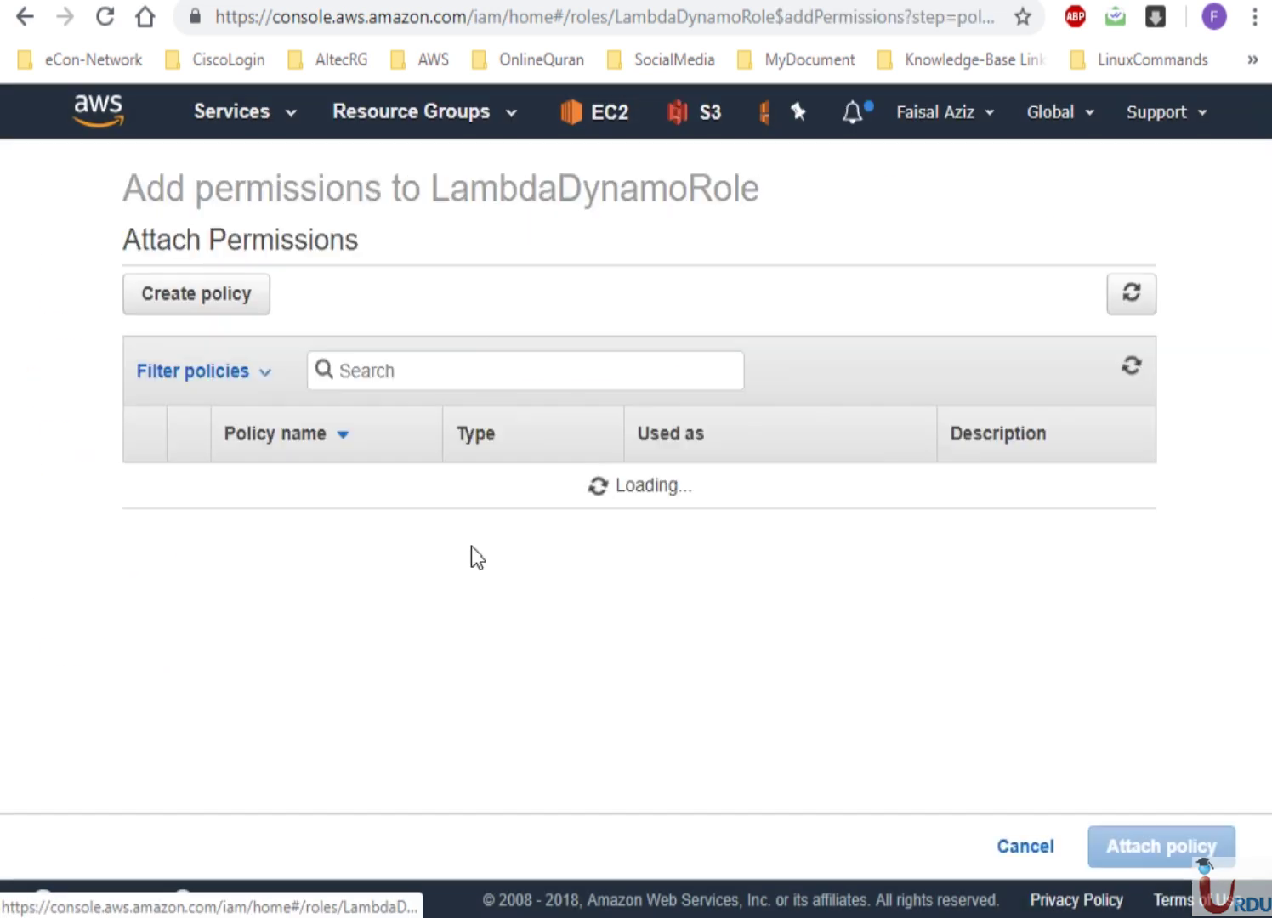
{"action": "left_click", "coordinate": [475, 375]}
{"action": "type", "text": "d"}
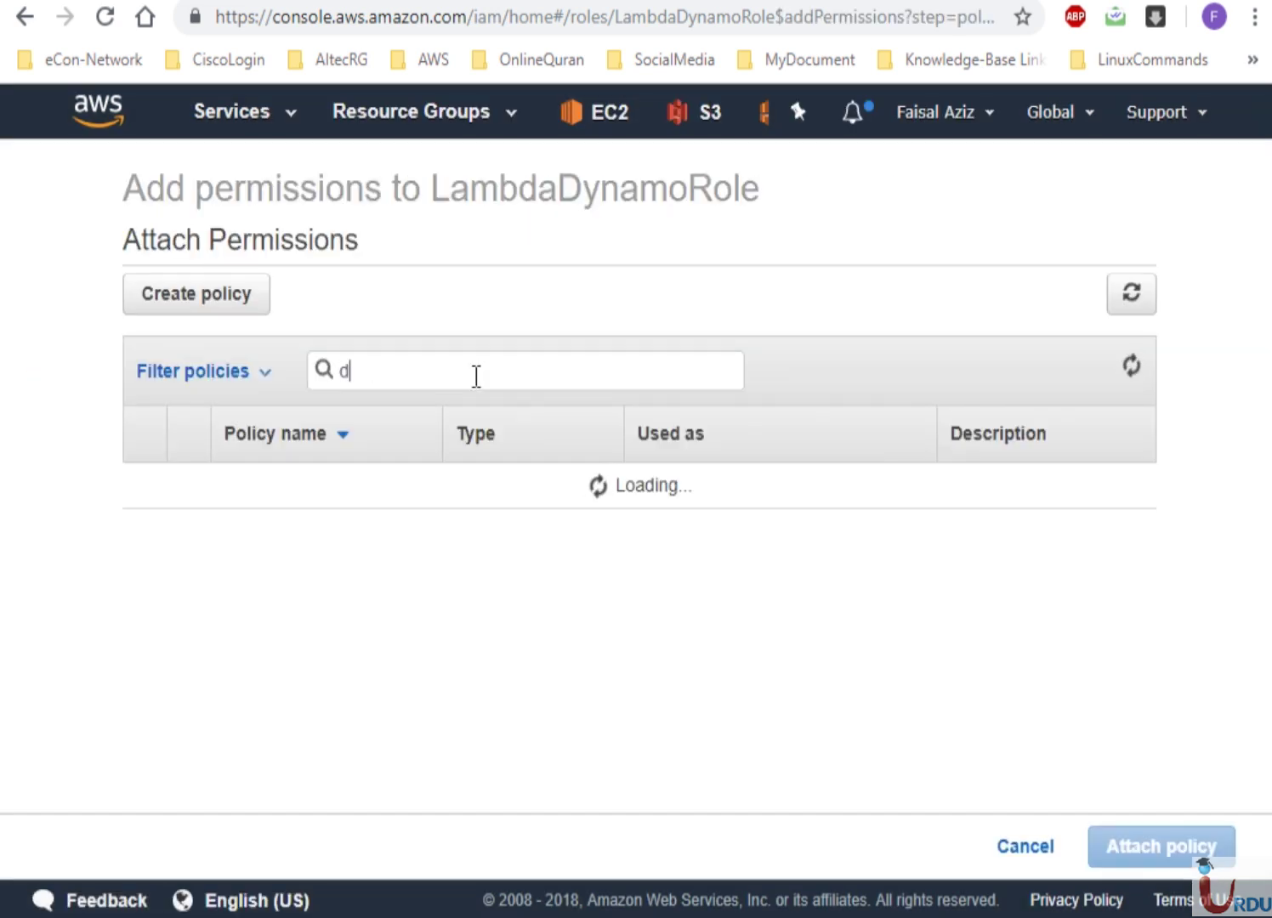
{"action": "type", "text": "ynamo"}
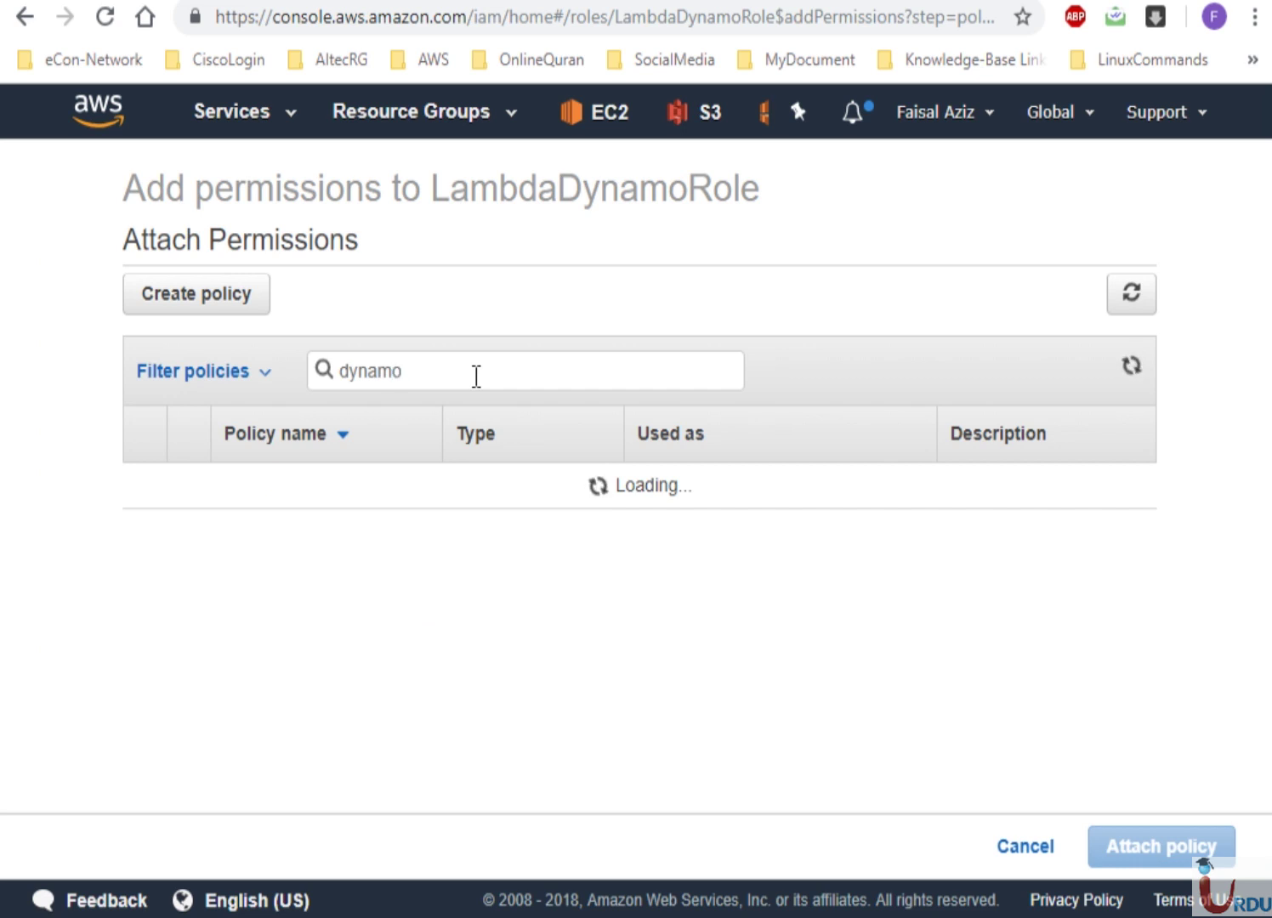
{"action": "type", "text": "dbread"}
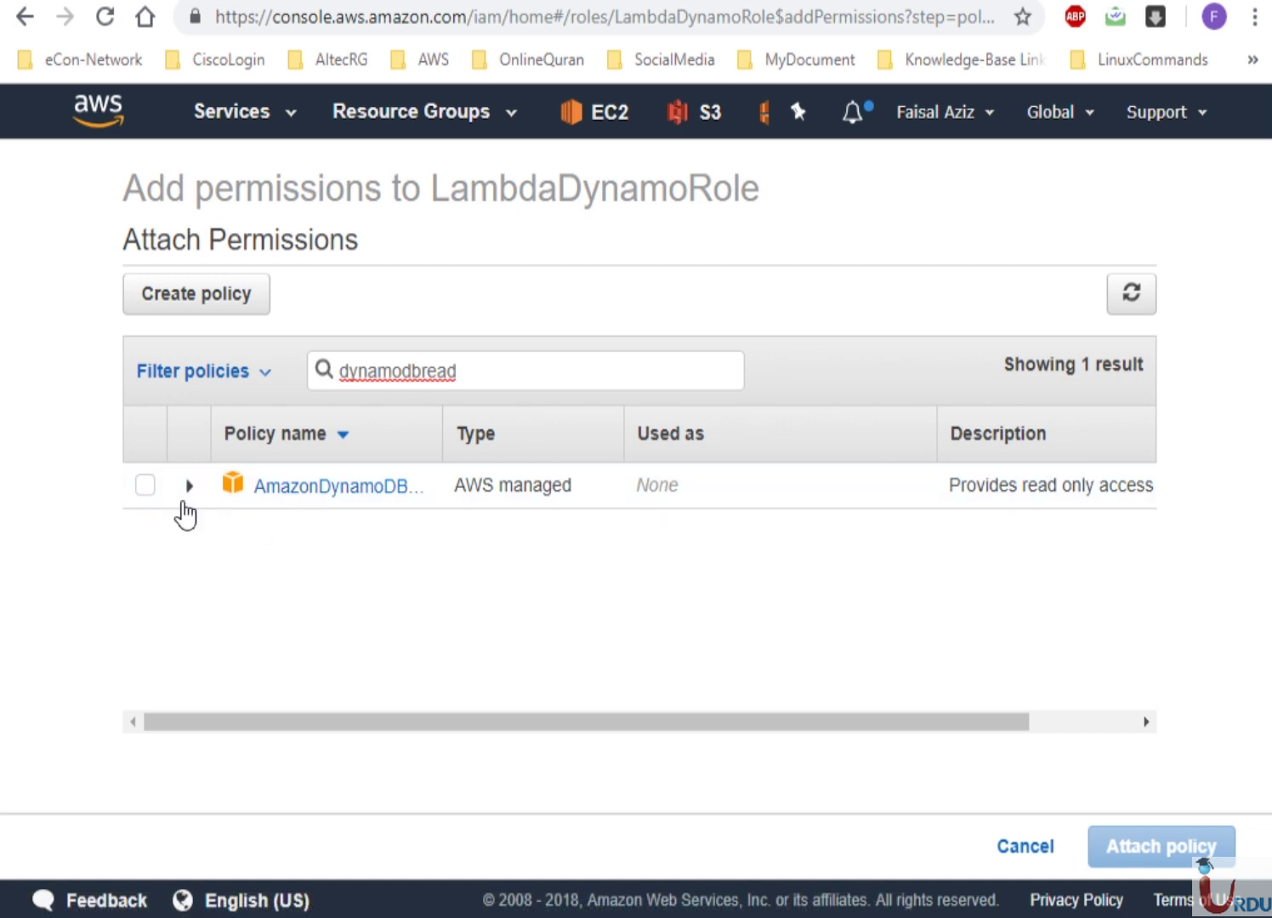
{"action": "left_click", "coordinate": [146, 486]}
{"action": "left_click", "coordinate": [1143, 847]}
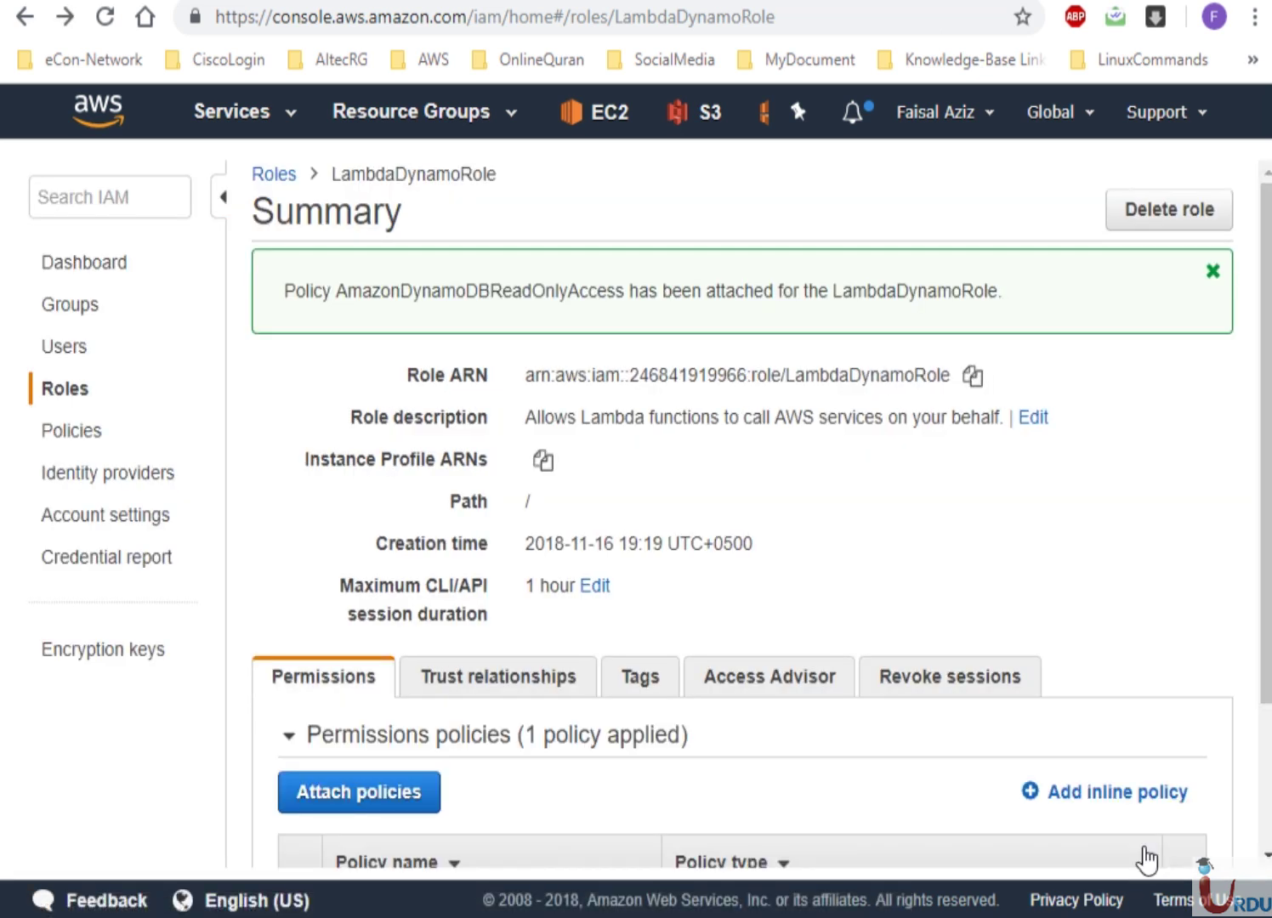
{"action": "scroll", "coordinate": [1262, 739], "scroll_direction": "down", "scroll_amount": 3}
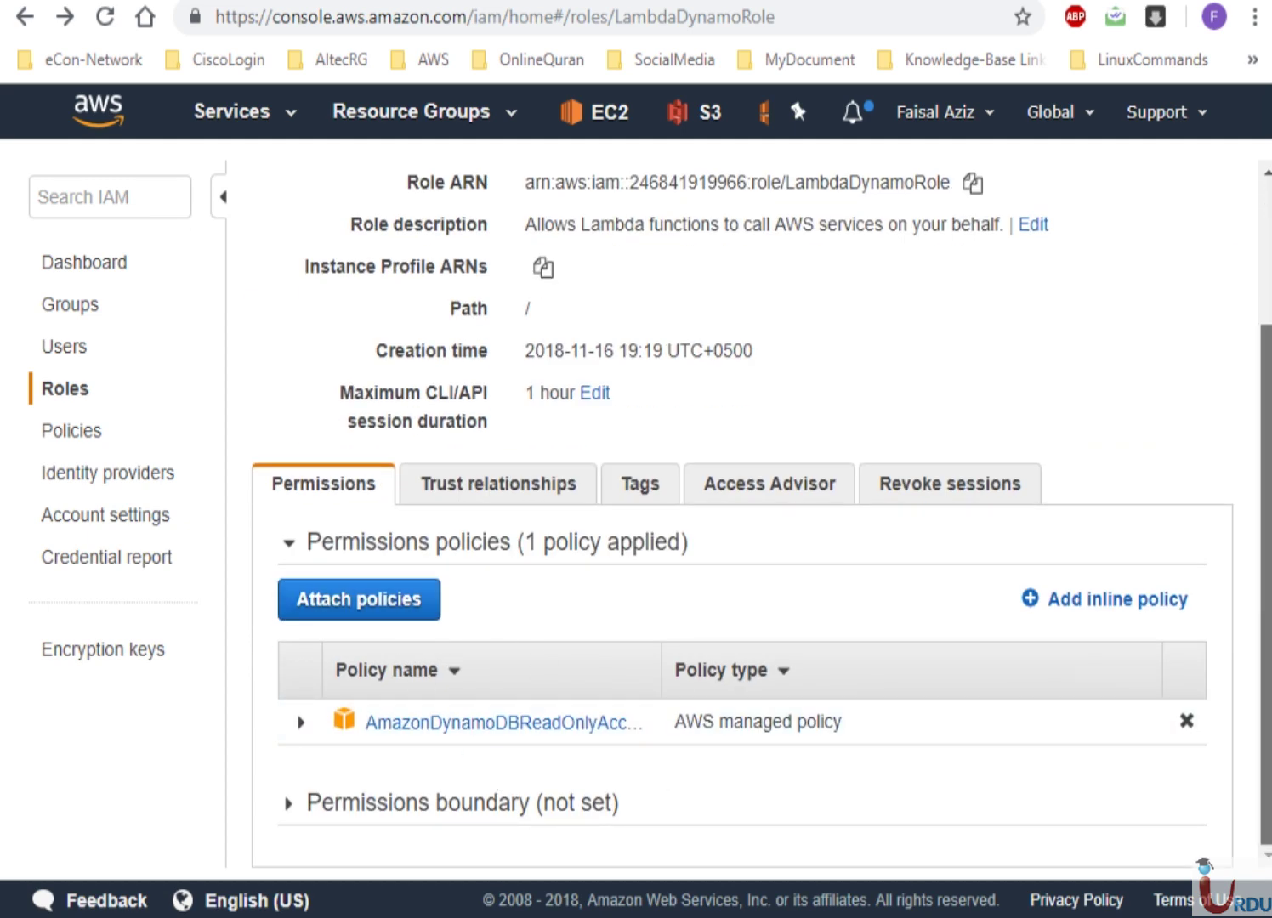
{"action": "scroll", "coordinate": [756, 510], "scroll_direction": "up", "scroll_amount": 1}
{"action": "scroll", "coordinate": [757, 510], "scroll_direction": "up", "scroll_amount": 3}
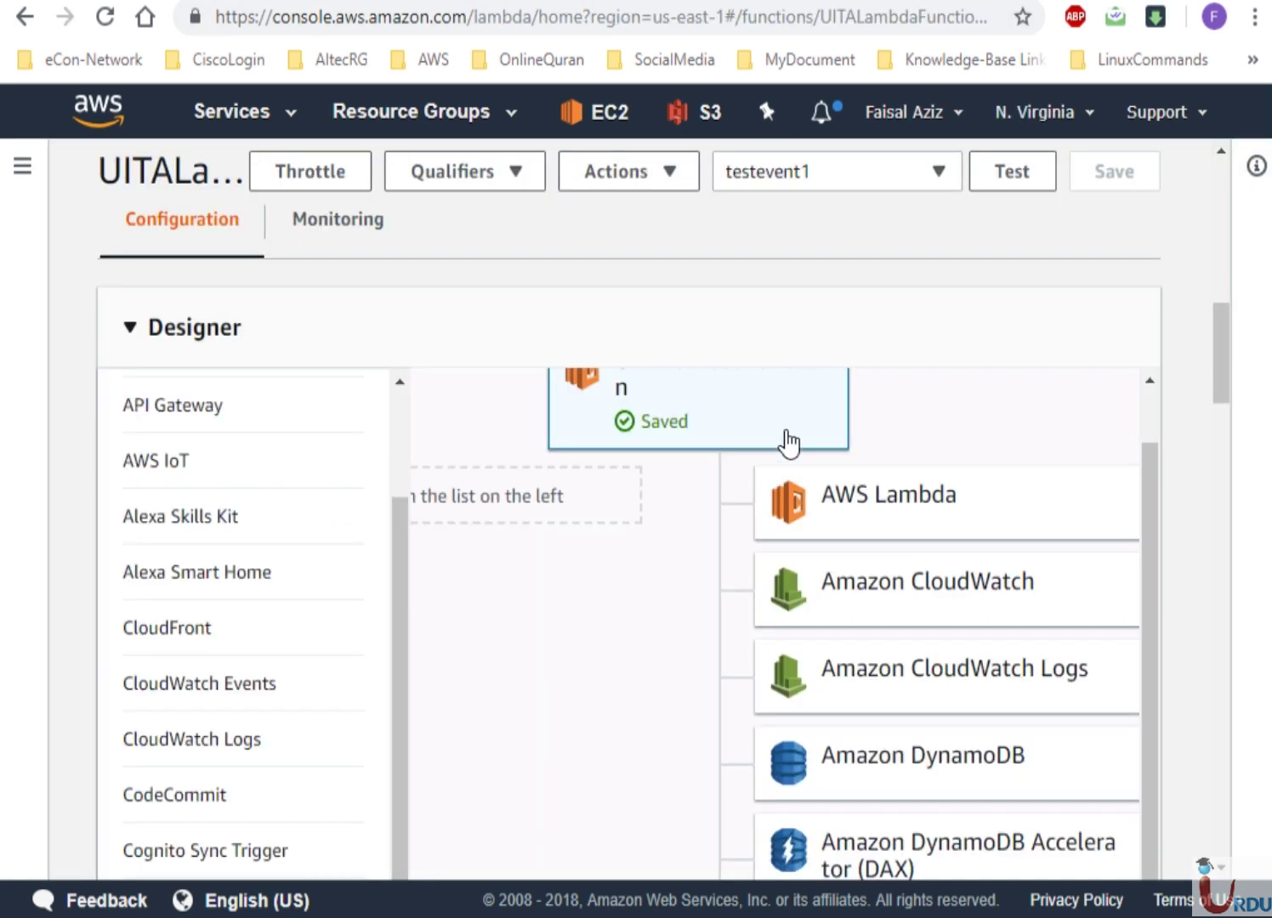
Try service-role/LambdaRole1 as the execution role of UITALambdaFunction in Lambda, and switch back to lambdadynamoDB
{"action": "left_click_drag", "start_coordinate": [1238, 521], "coordinate": [1221, 725]}
{"action": "left_click", "coordinate": [1227, 544]}
{"action": "left_click", "coordinate": [1227, 552]}
{"action": "left_click", "coordinate": [907, 392]}
{"action": "left_click", "coordinate": [414, 789]}
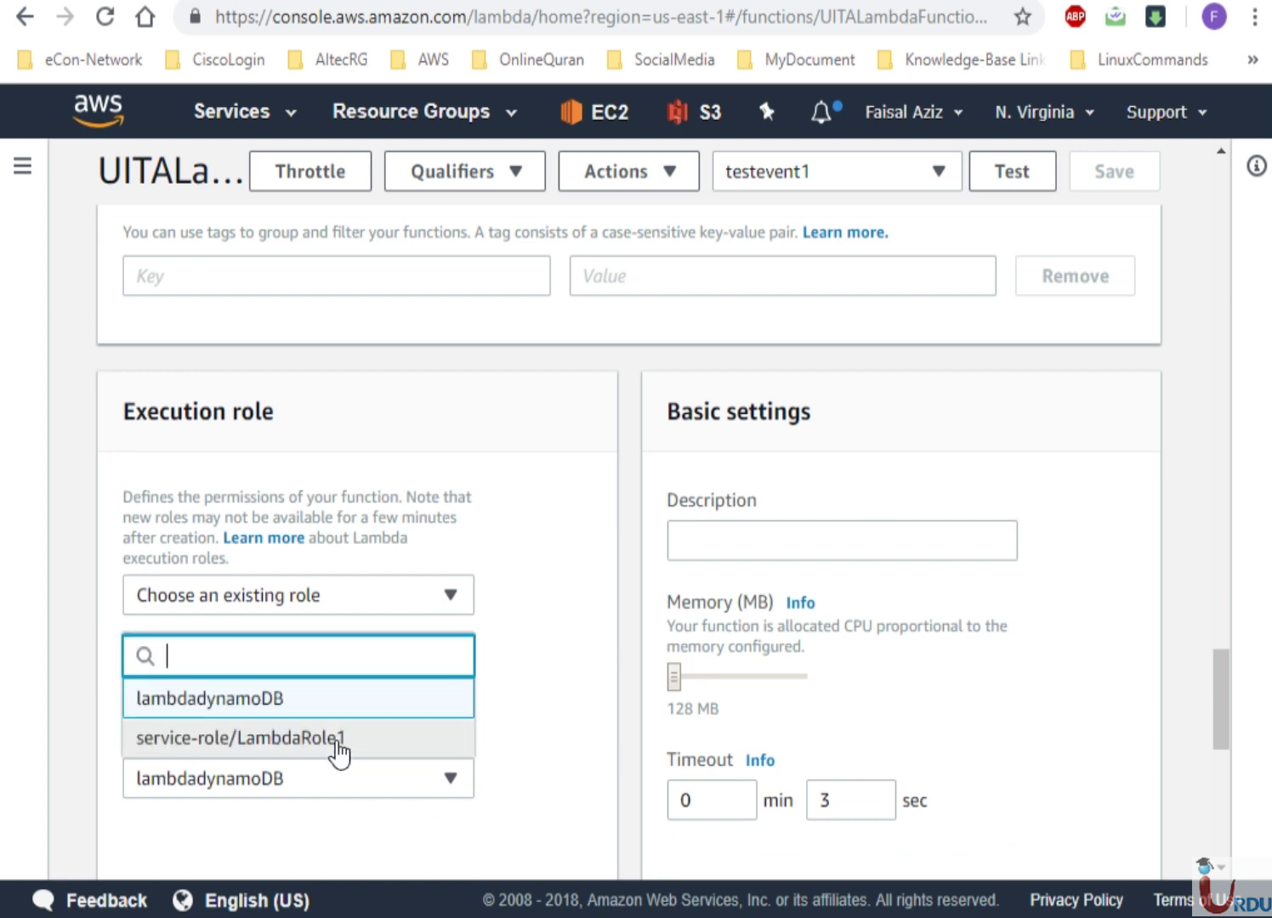
{"action": "left_click", "coordinate": [345, 738]}
{"action": "left_click", "coordinate": [379, 786]}
{"action": "left_click", "coordinate": [270, 699]}
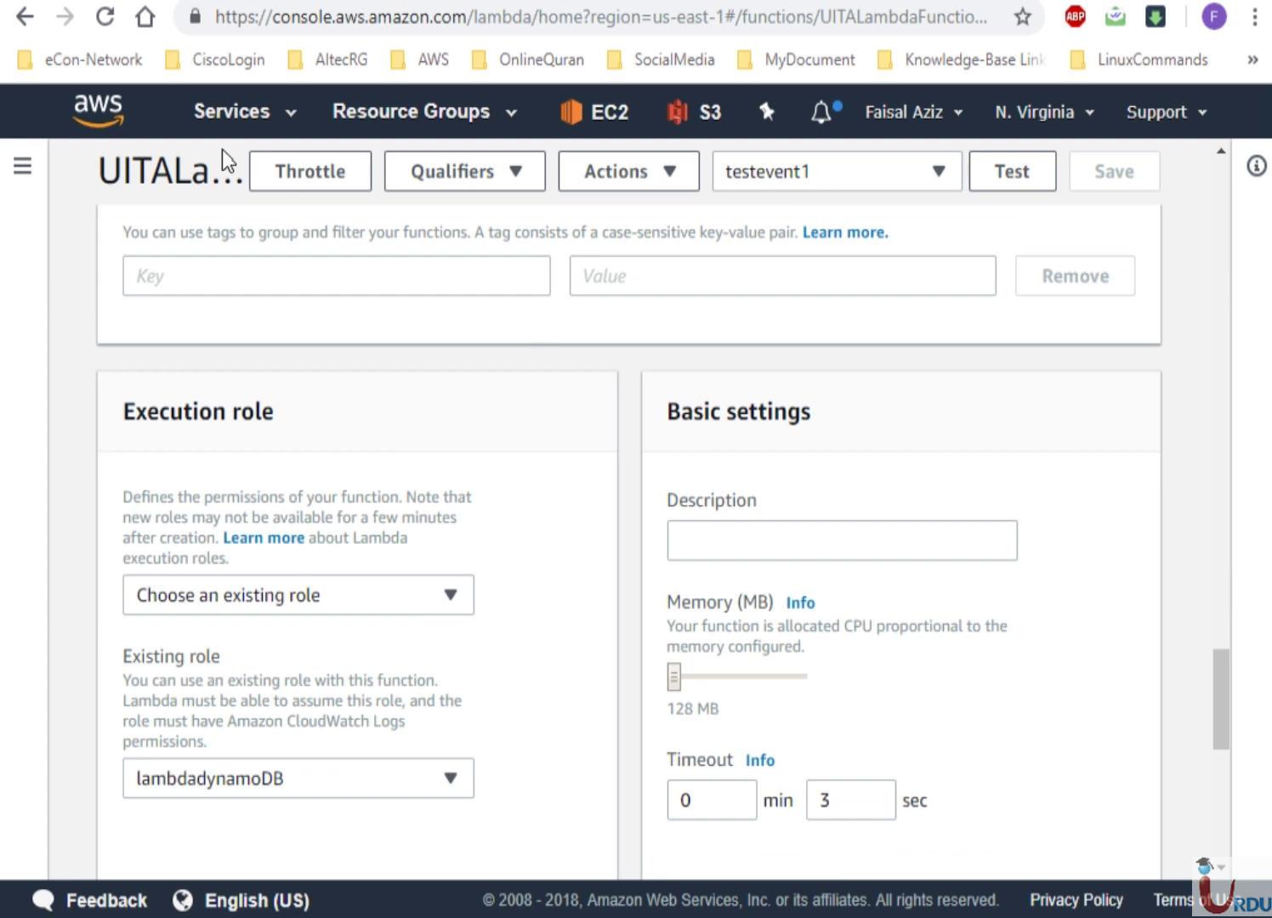
Reload the UITALambdaFunction page and examine the Application Auto Scaling permissions in the Designer by resource and by action
{"action": "left_click", "coordinate": [105, 17]}
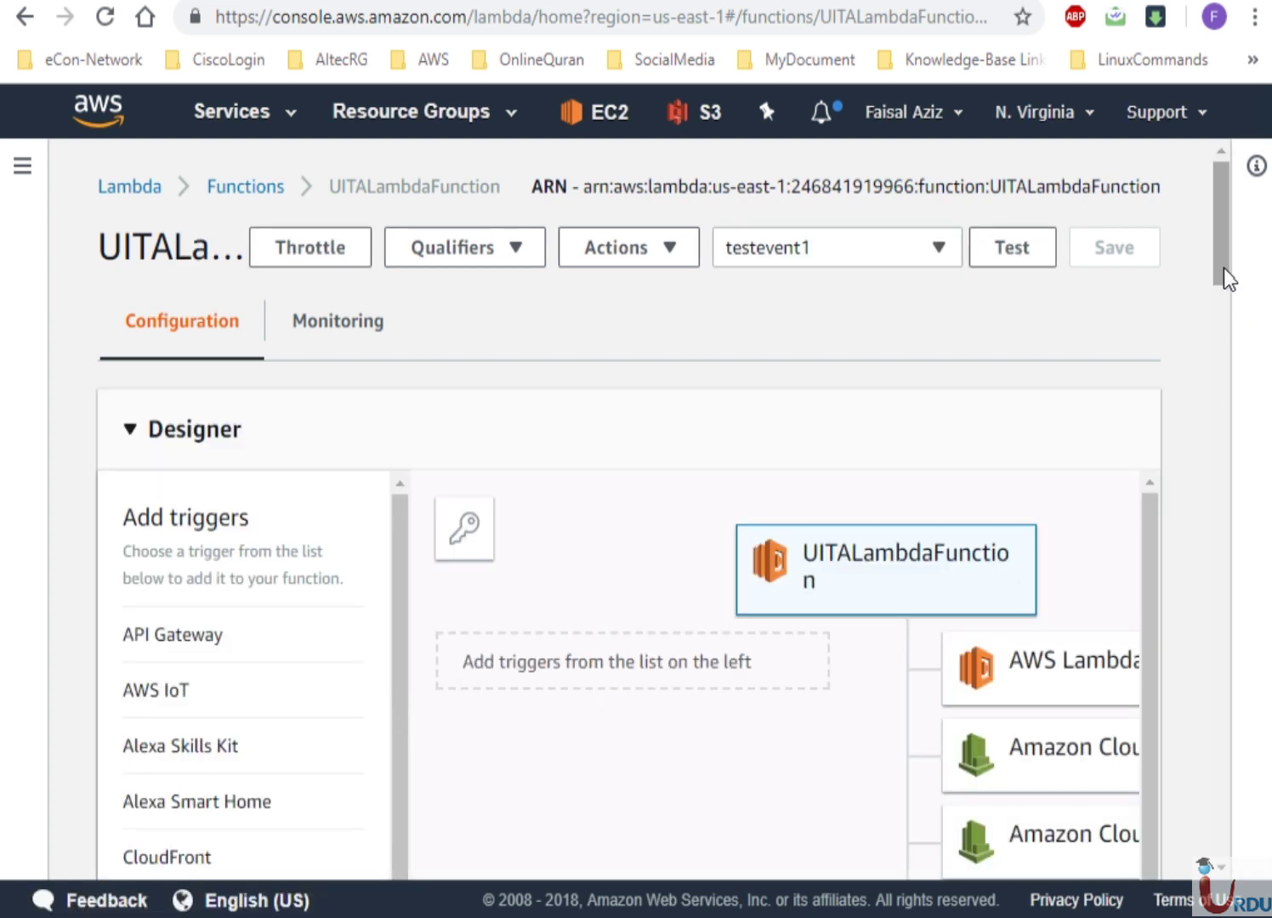
{"action": "left_click_drag", "start_coordinate": [1224, 272], "coordinate": [1226, 354]}
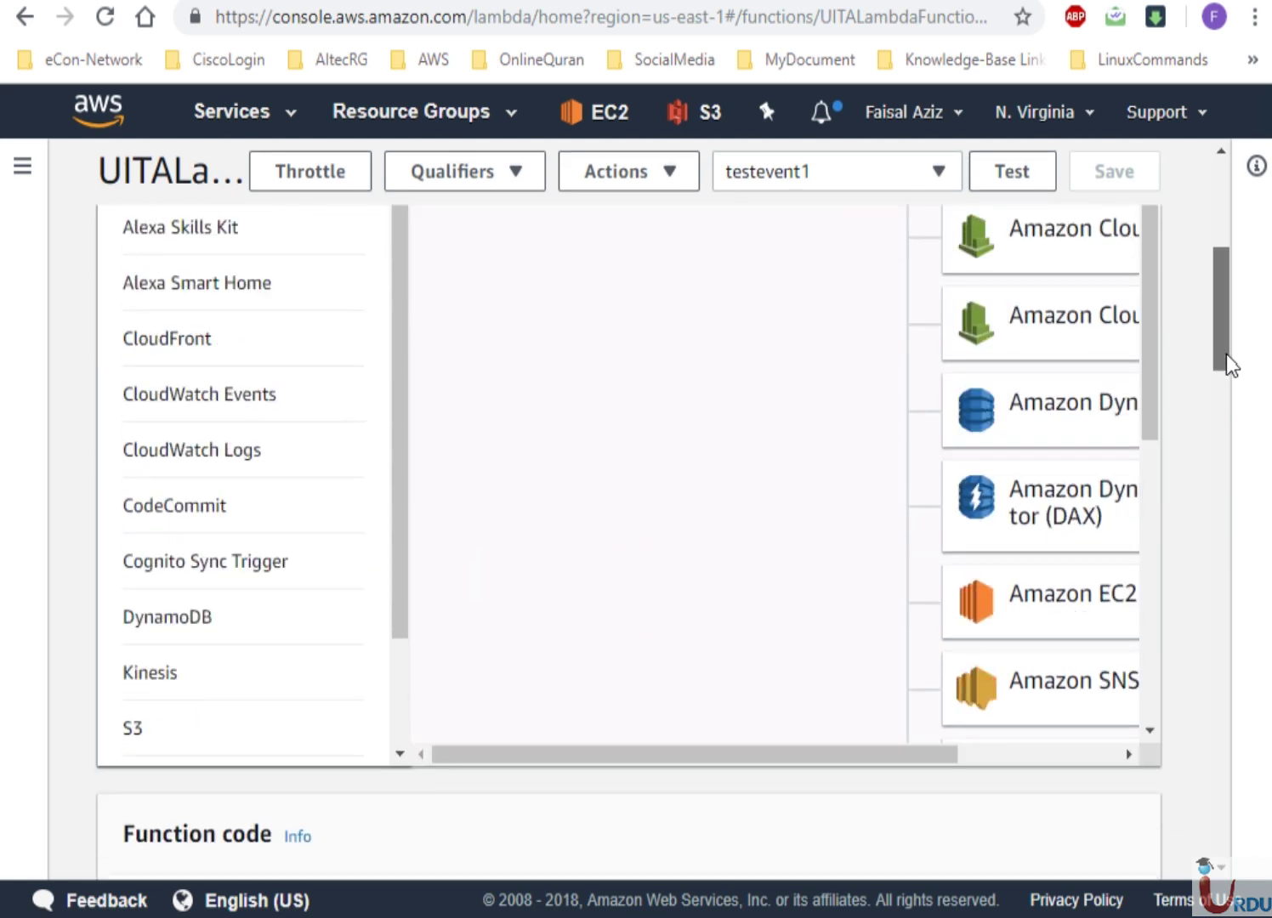
{"action": "left_click", "coordinate": [1035, 752]}
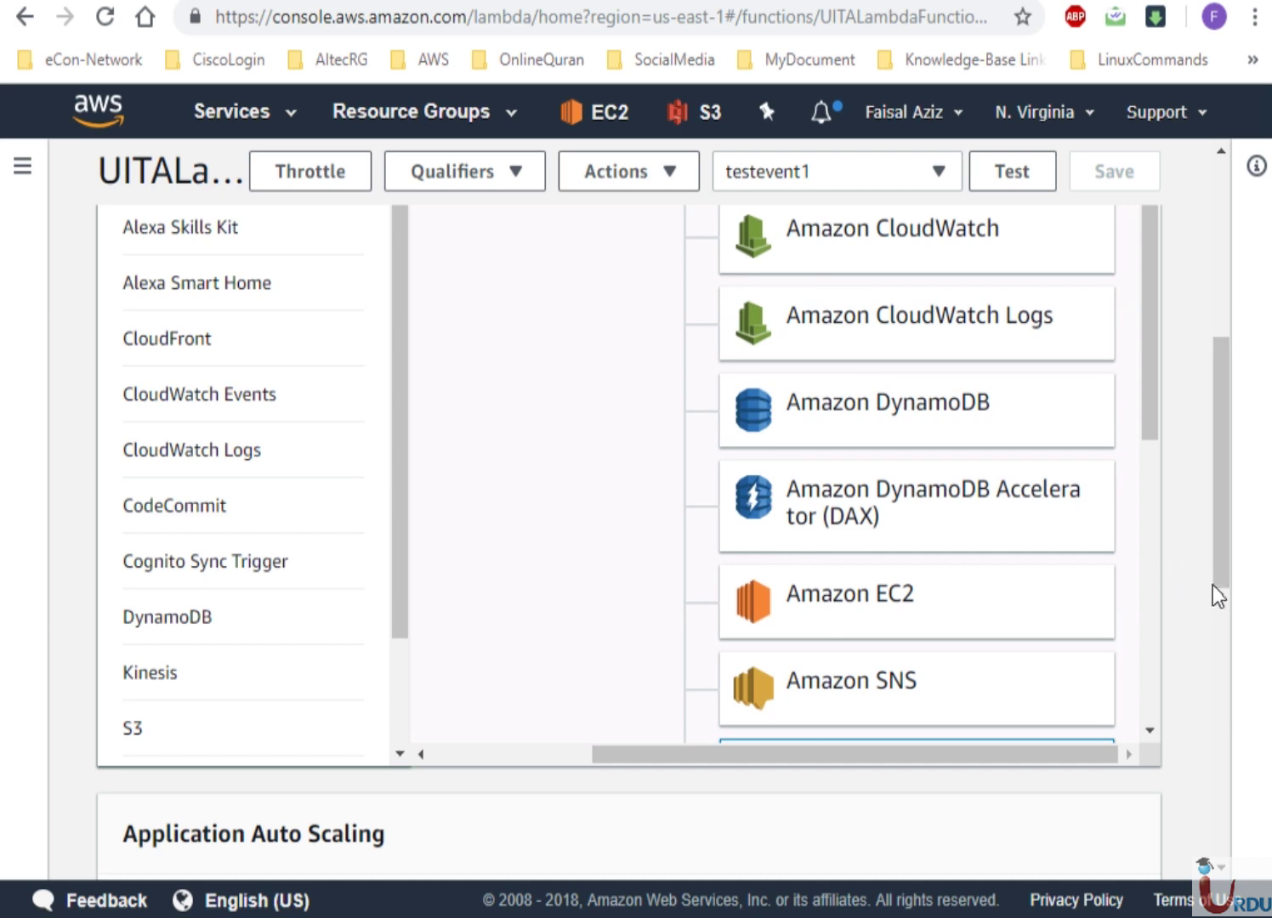
{"action": "scroll", "coordinate": [1217, 617], "scroll_direction": "down", "scroll_amount": 4}
{"action": "scroll", "coordinate": [1217, 617], "scroll_direction": "down", "scroll_amount": 5}
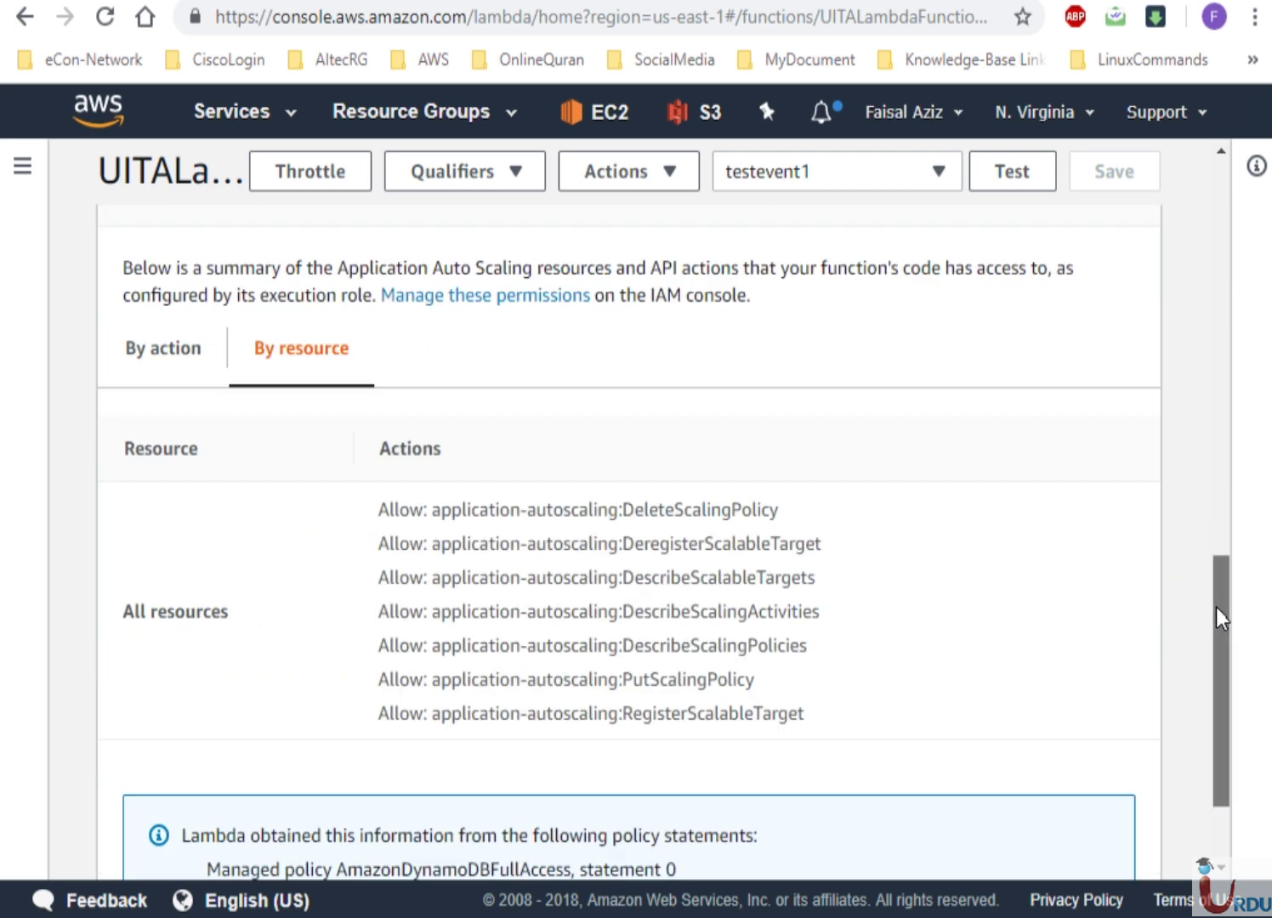
{"action": "scroll", "coordinate": [1216, 607], "scroll_direction": "up", "scroll_amount": 4}
{"action": "left_click_drag", "start_coordinate": [1214, 595], "coordinate": [1213, 709]}
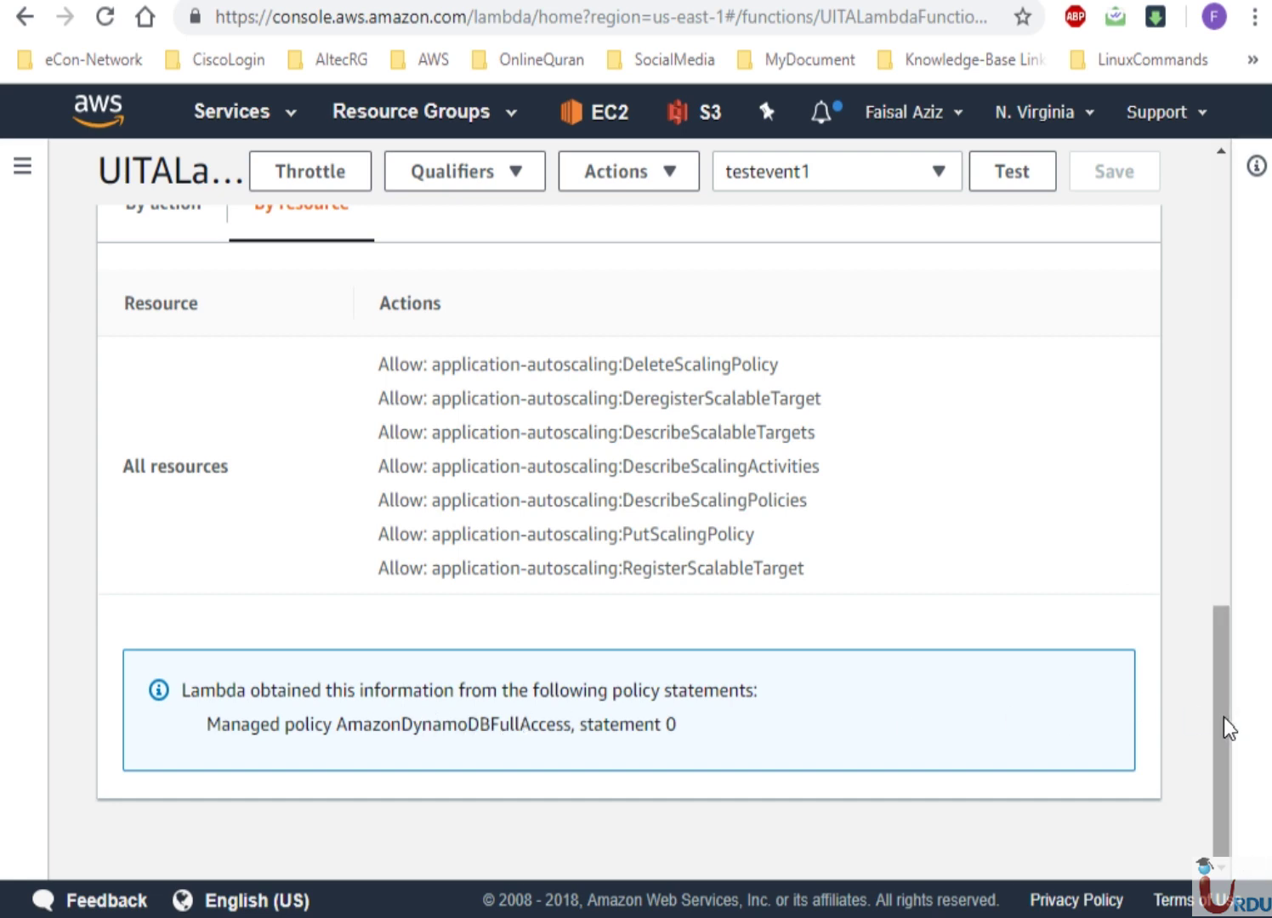
{"action": "left_click_drag", "start_coordinate": [1227, 723], "coordinate": [1228, 573]}
{"action": "left_click", "coordinate": [178, 638]}
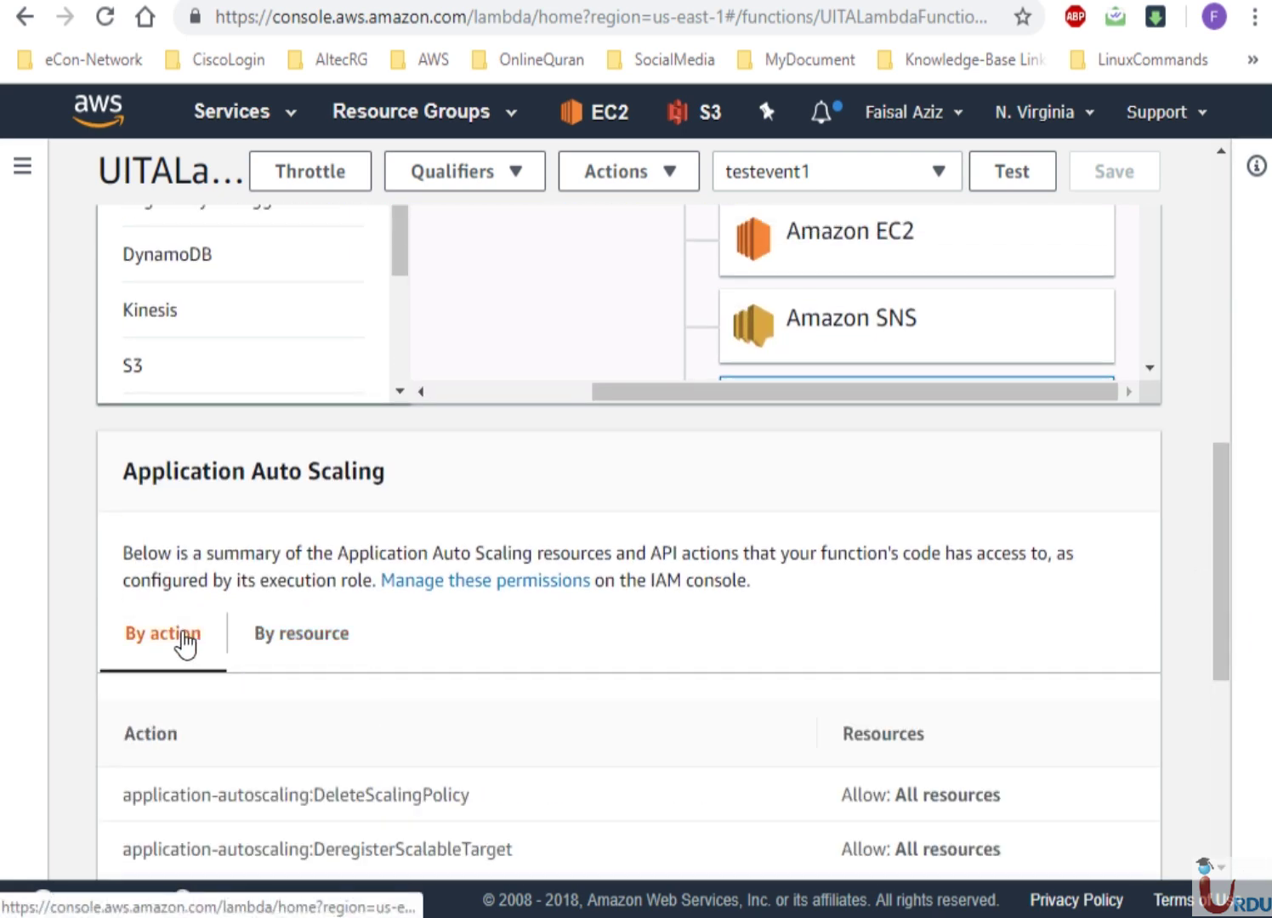
{"action": "left_click_drag", "start_coordinate": [1223, 519], "coordinate": [1229, 352]}
{"action": "left_click", "coordinate": [690, 250]}
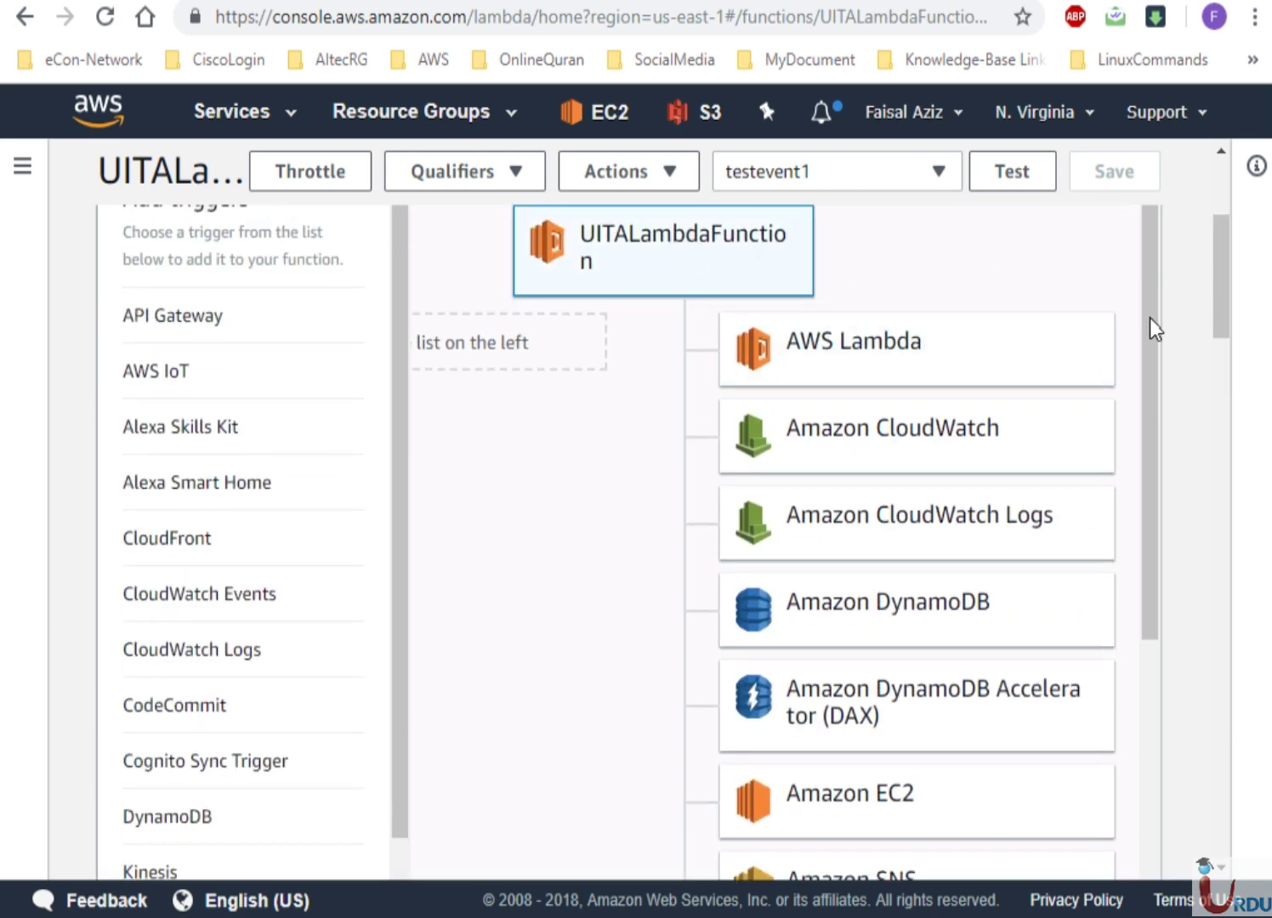
Save UITALambdaFunction with service-role/LambdaRole1 as its execution role, and save it again with lambdadynamoDB
{"action": "left_click", "coordinate": [1221, 477]}
{"action": "left_click_drag", "start_coordinate": [1221, 478], "coordinate": [1240, 667]}
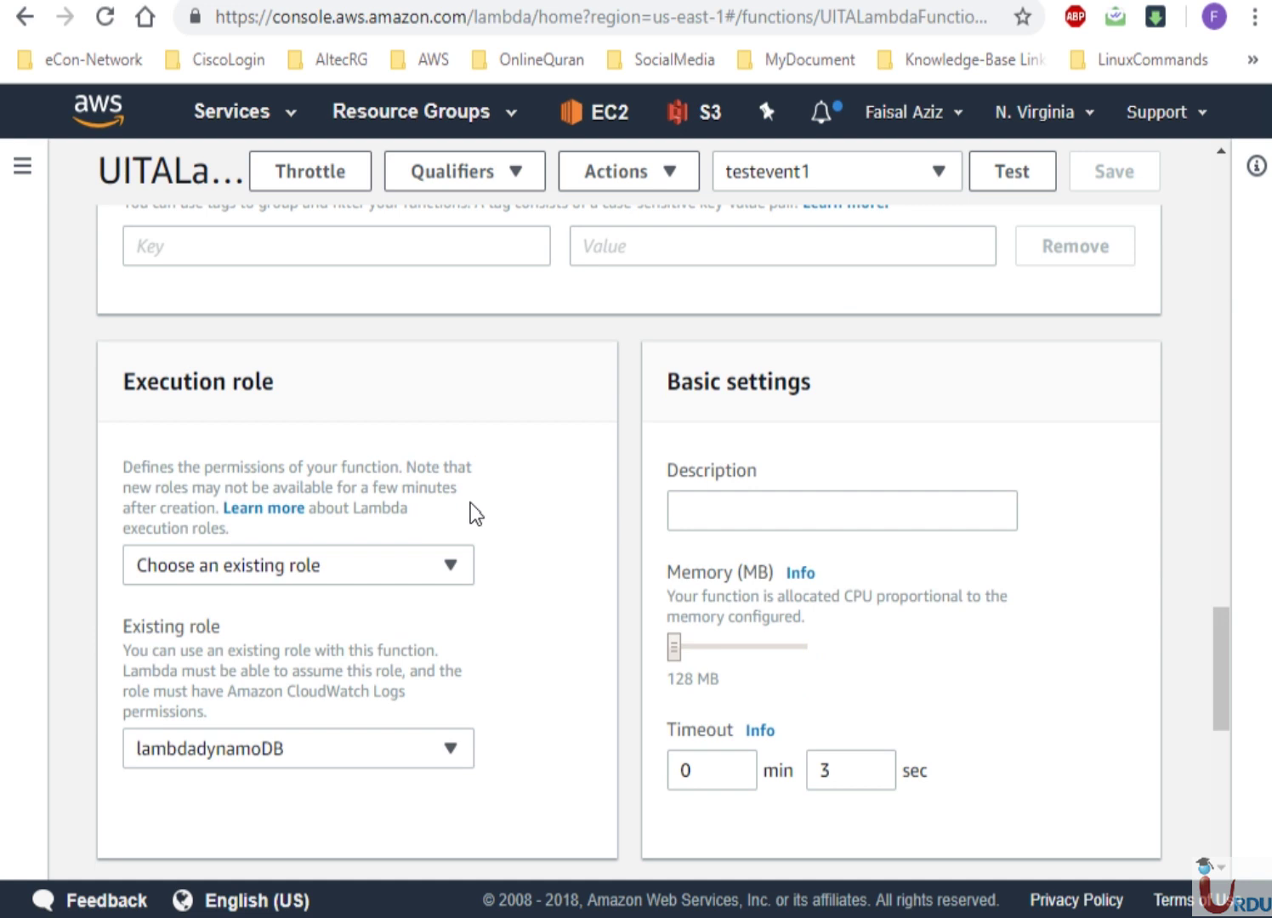
{"action": "left_click", "coordinate": [396, 742]}
{"action": "left_click", "coordinate": [265, 709]}
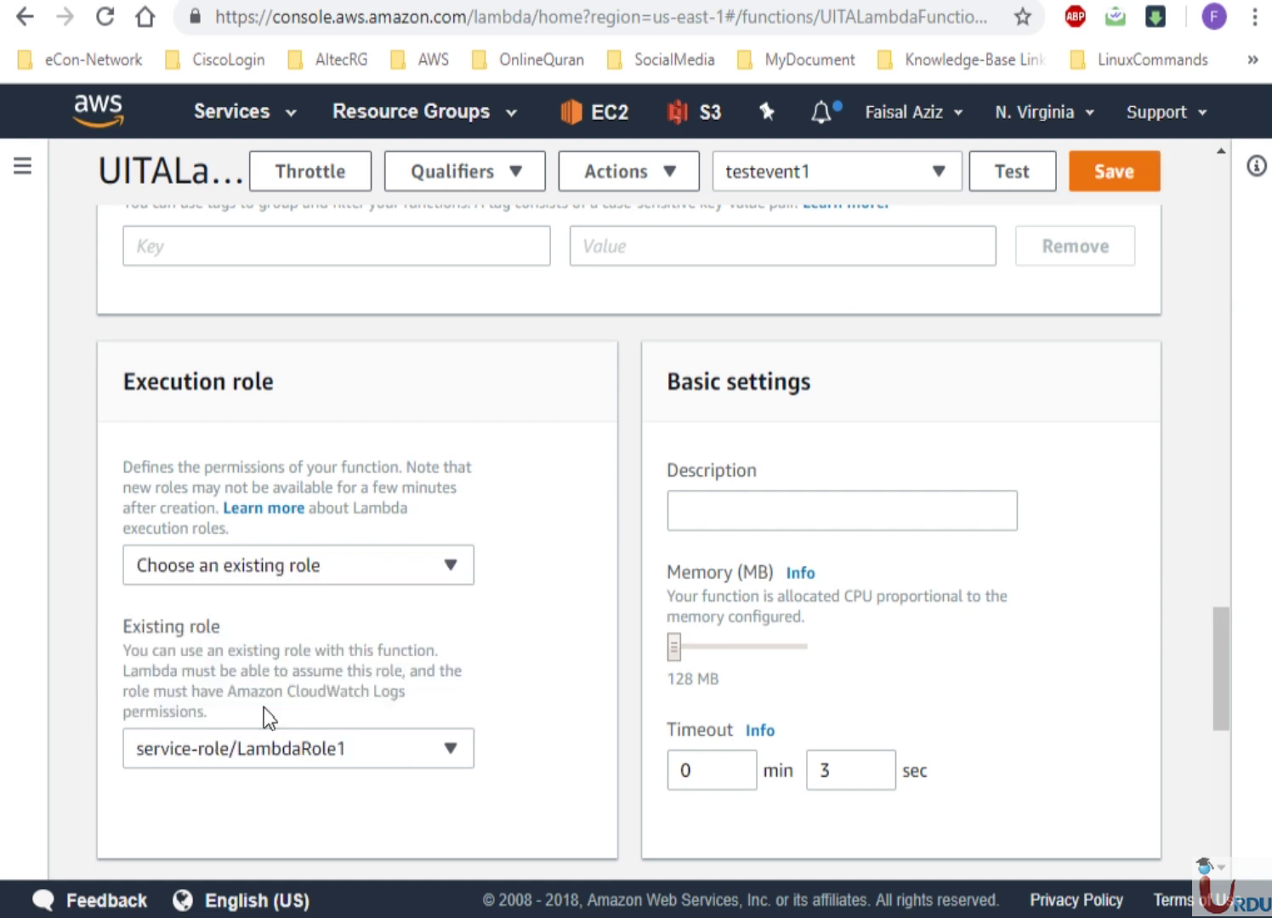
{"action": "left_click", "coordinate": [1093, 173]}
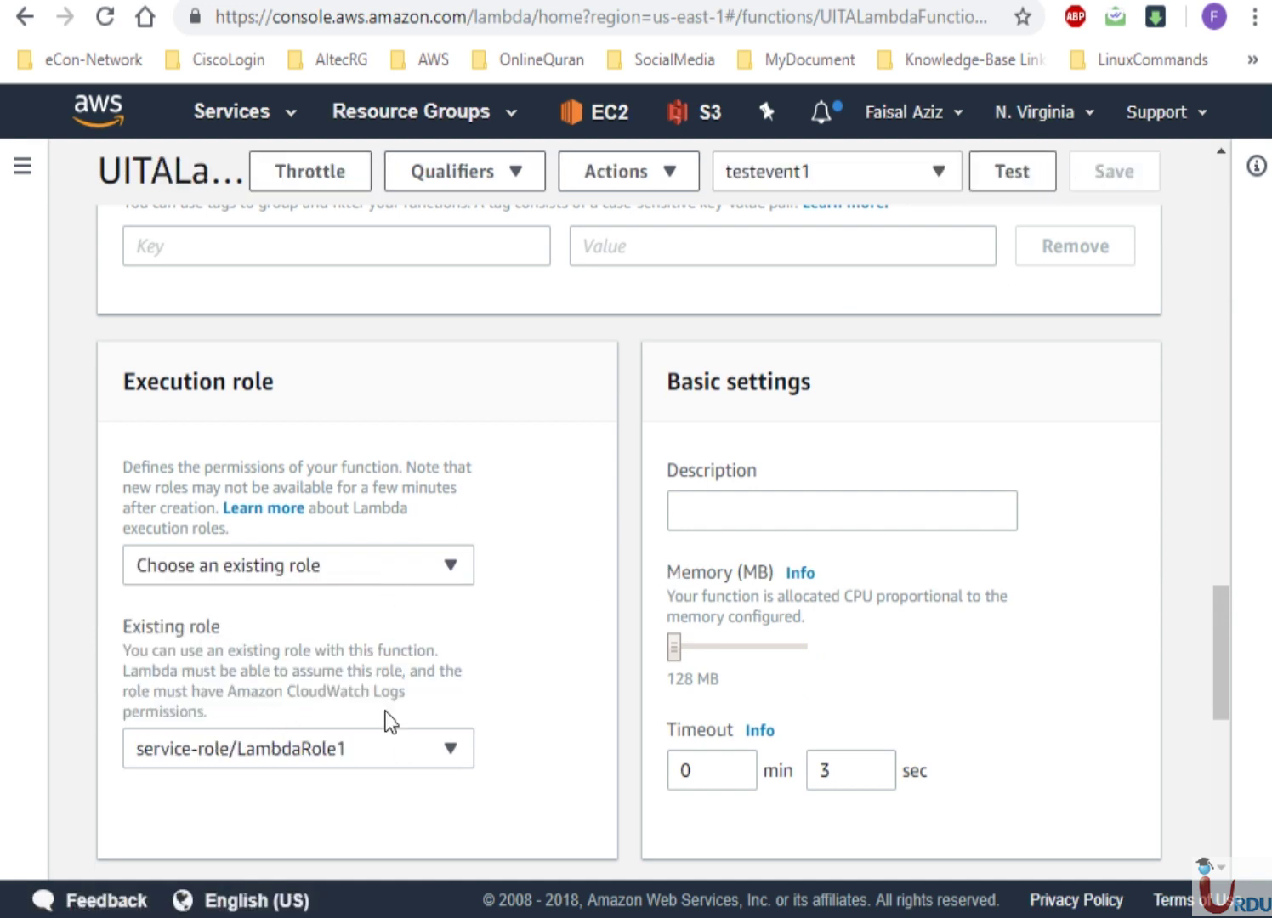
{"action": "left_click", "coordinate": [385, 744]}
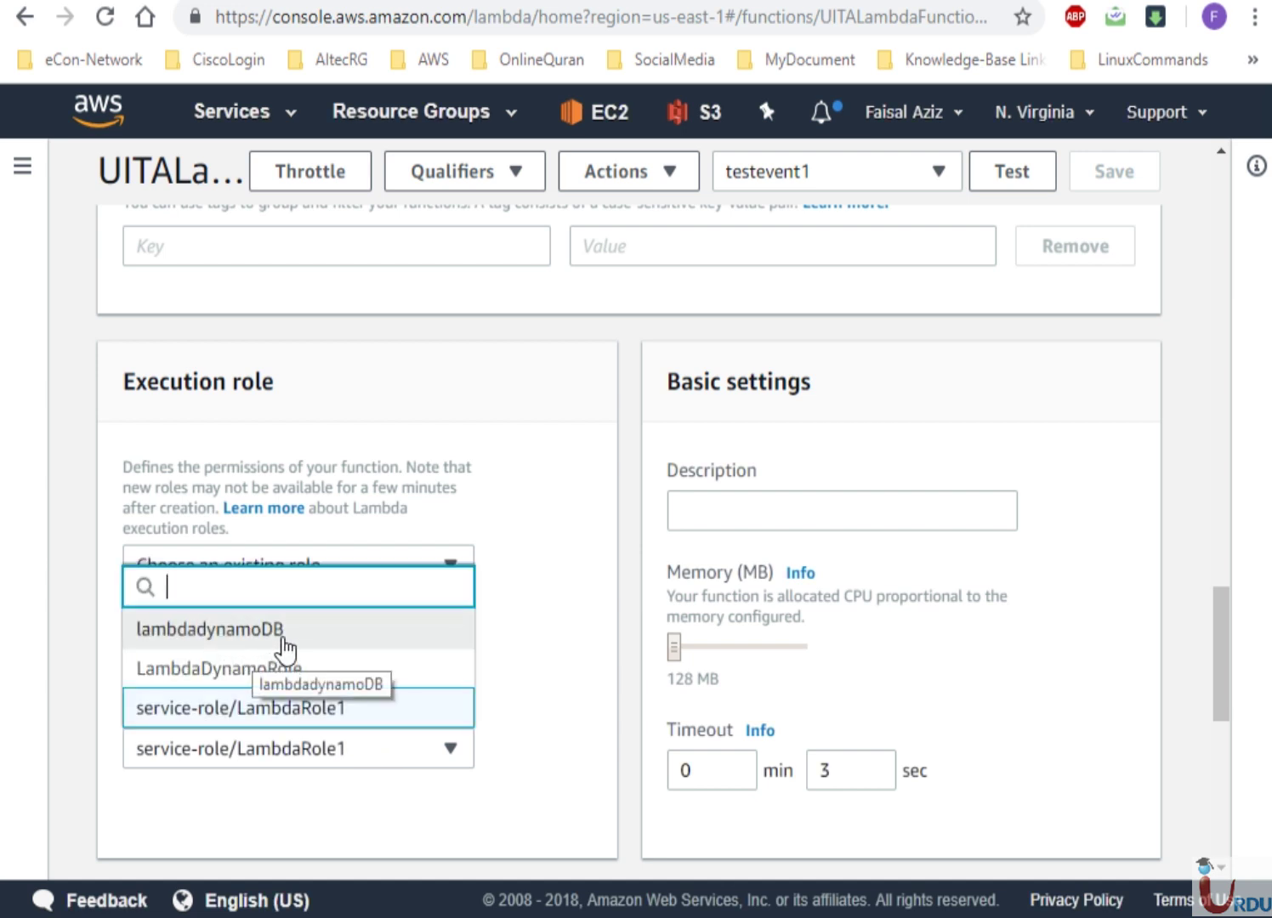
{"action": "left_click", "coordinate": [214, 630]}
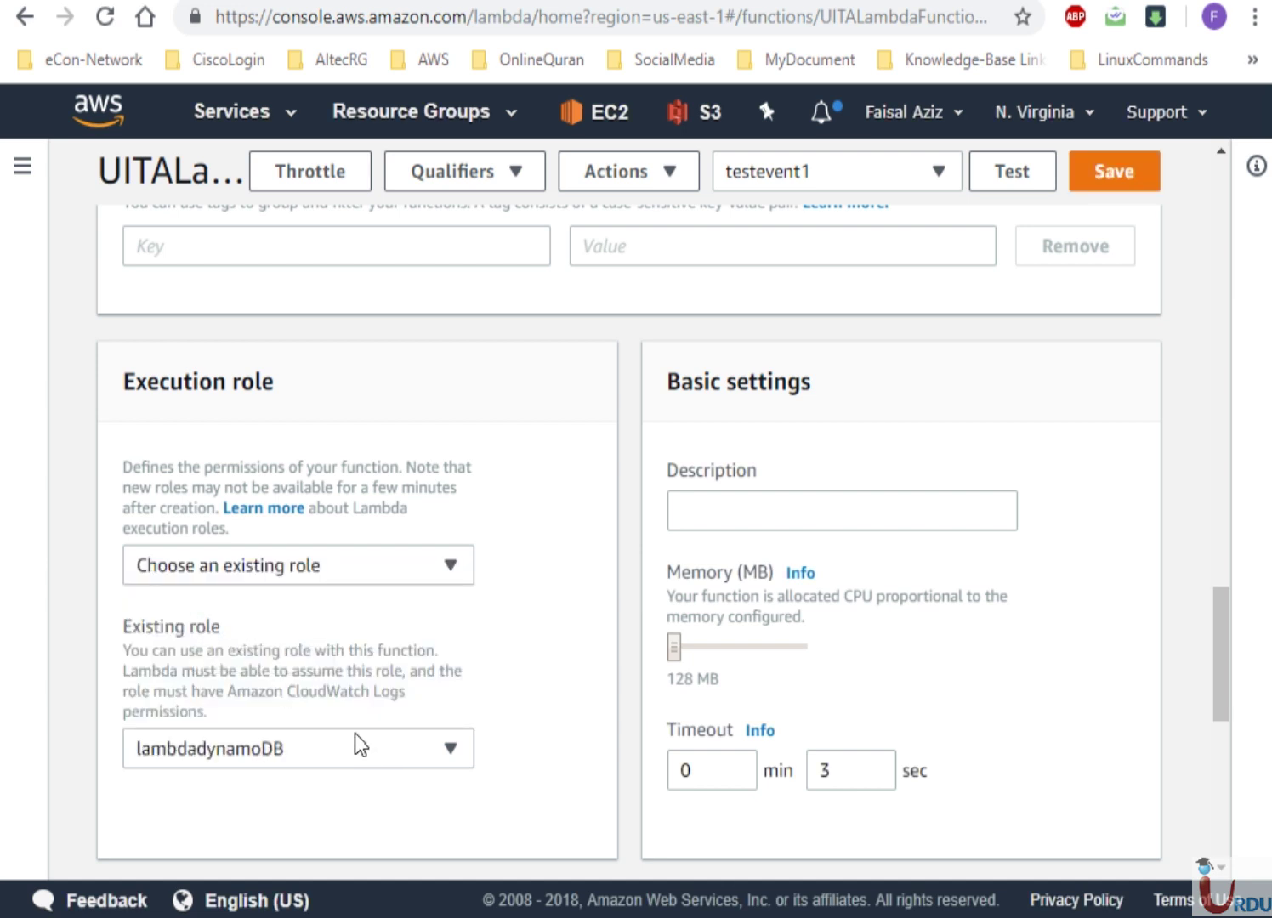
{"action": "left_click", "coordinate": [1130, 174]}
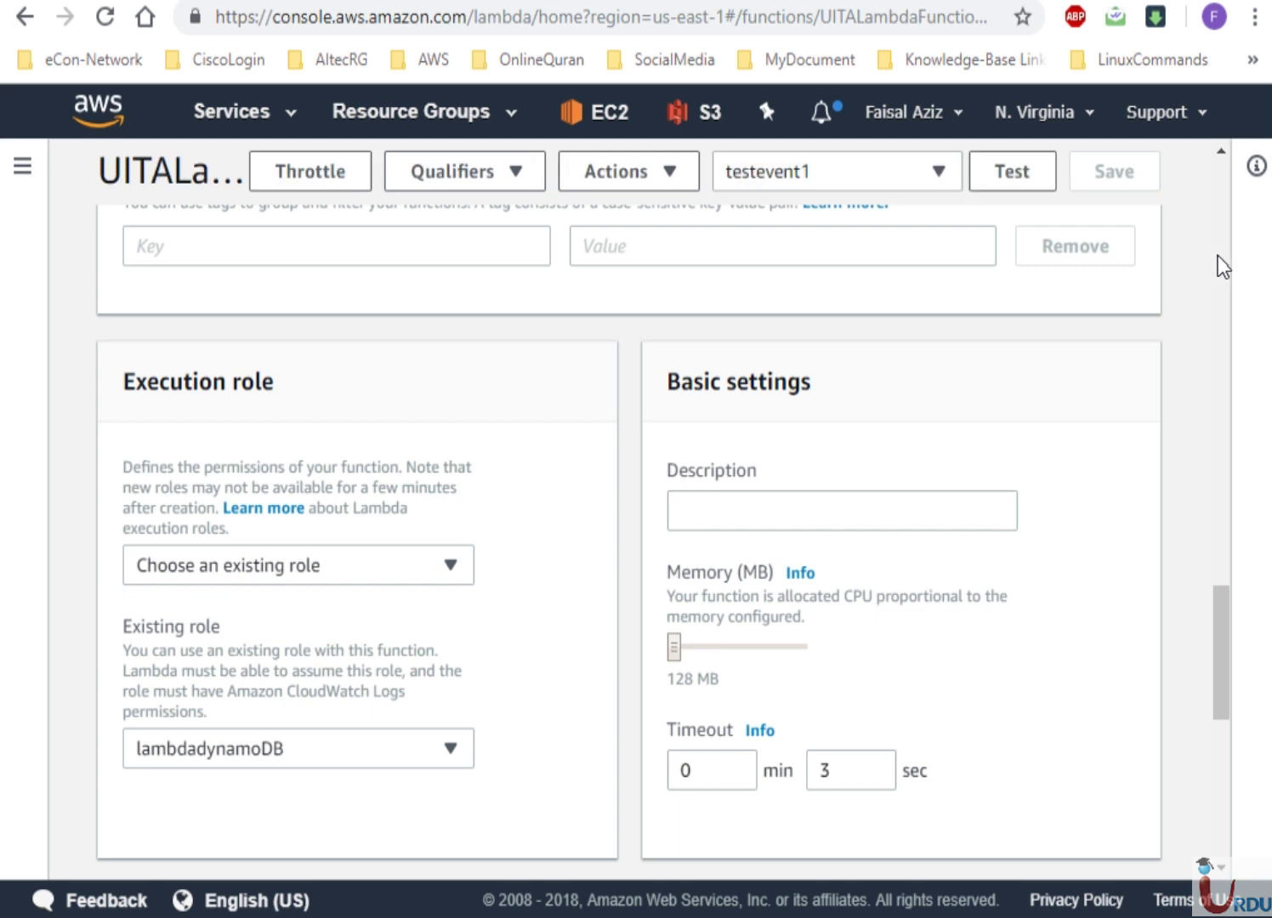
{"action": "left_click", "coordinate": [1218, 255]}
{"action": "left_click_drag", "start_coordinate": [1218, 256], "coordinate": [1220, 301]}
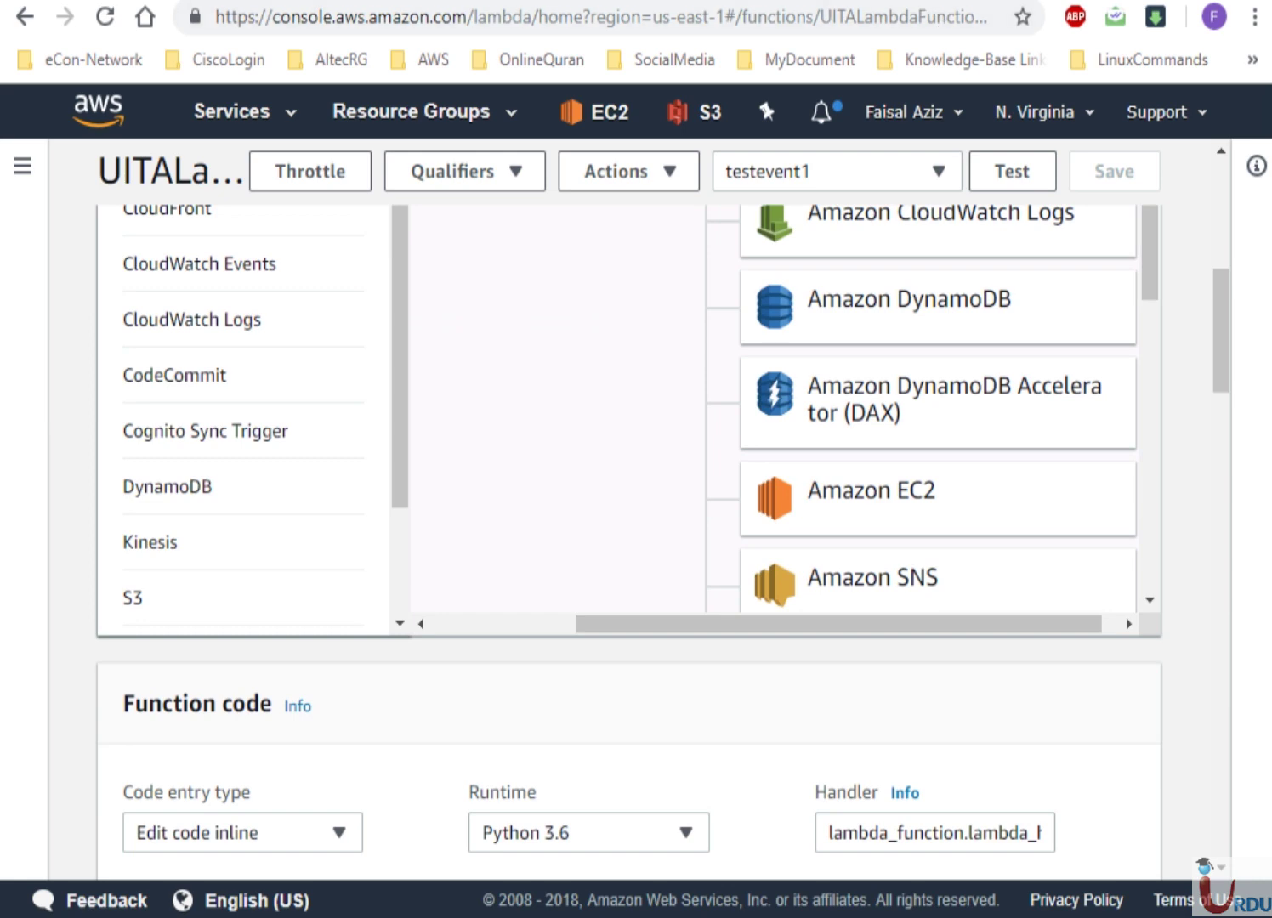
Switch to IAM and delete the role LambdaDynamoRole
{"action": "key", "text": "ctrl+Tab"}
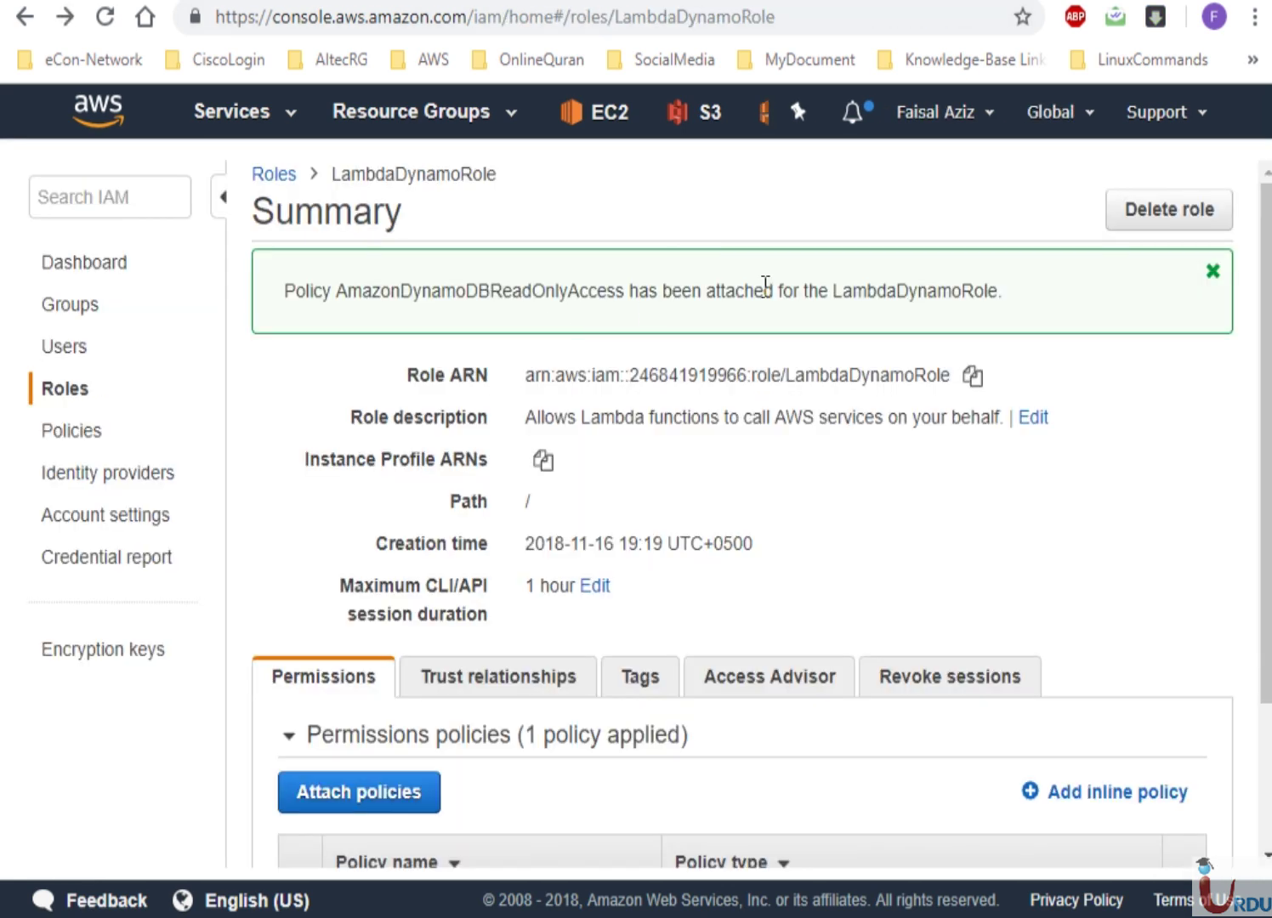
{"action": "left_click", "coordinate": [1212, 271]}
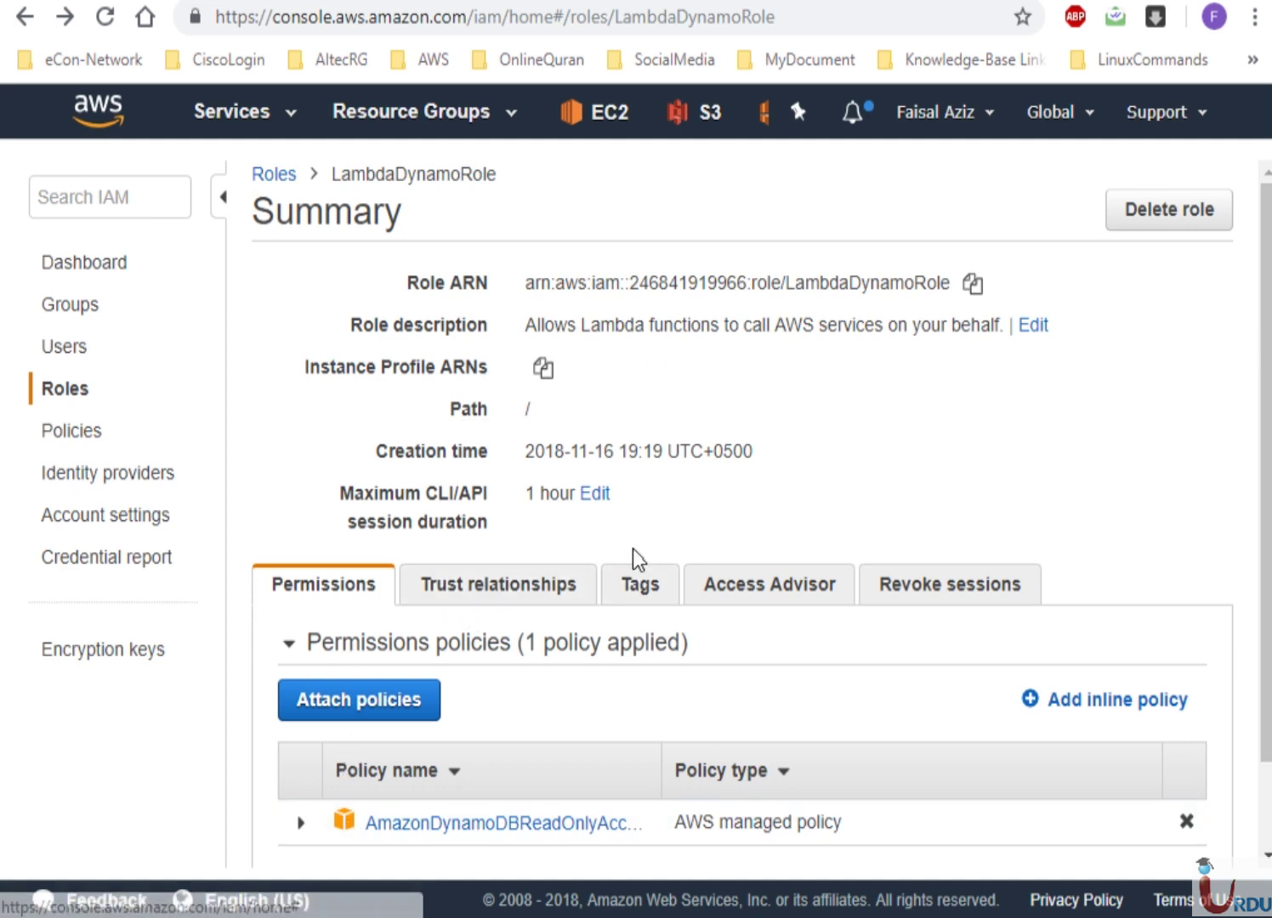
{"action": "left_click", "coordinate": [1139, 215]}
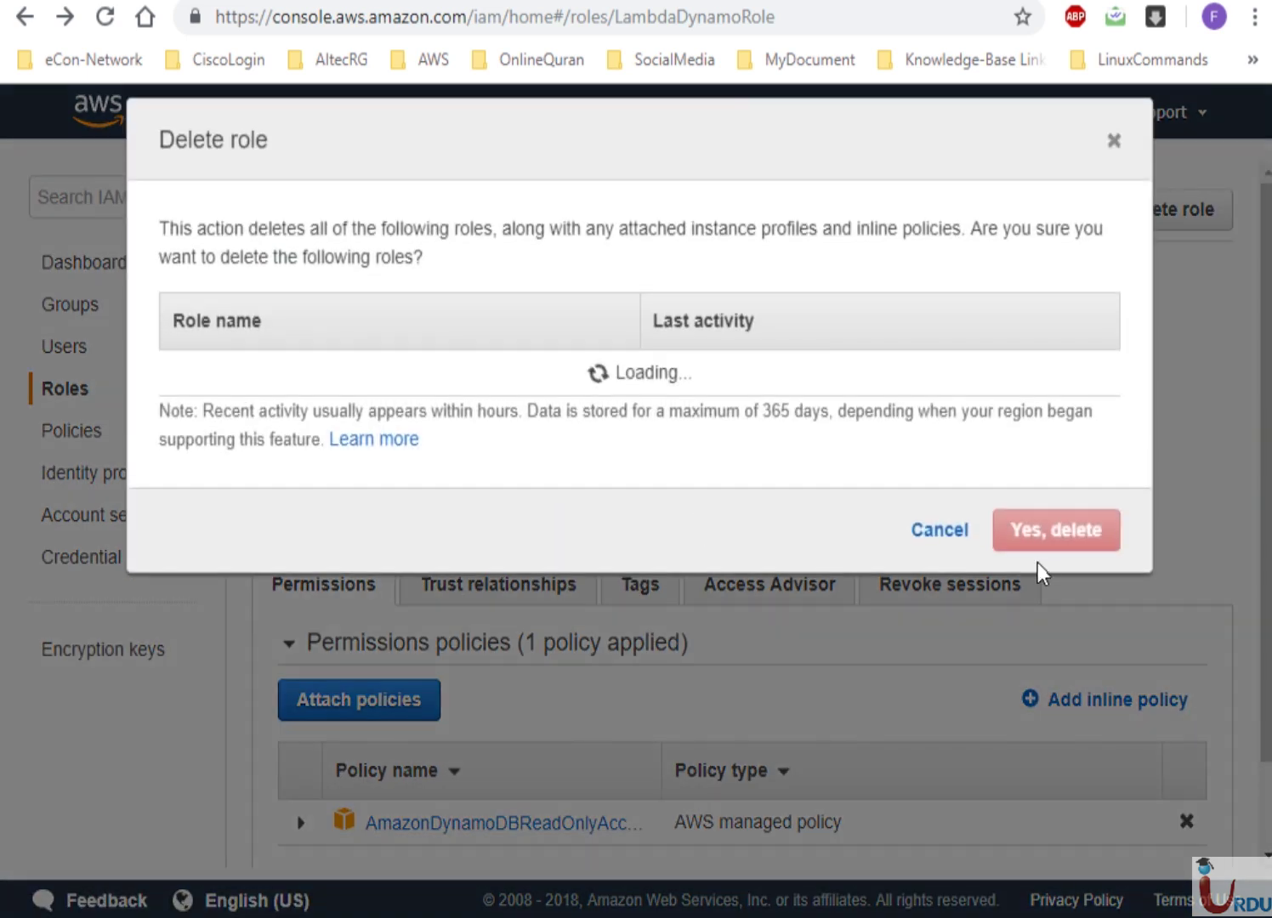
{"action": "left_click", "coordinate": [1036, 535]}
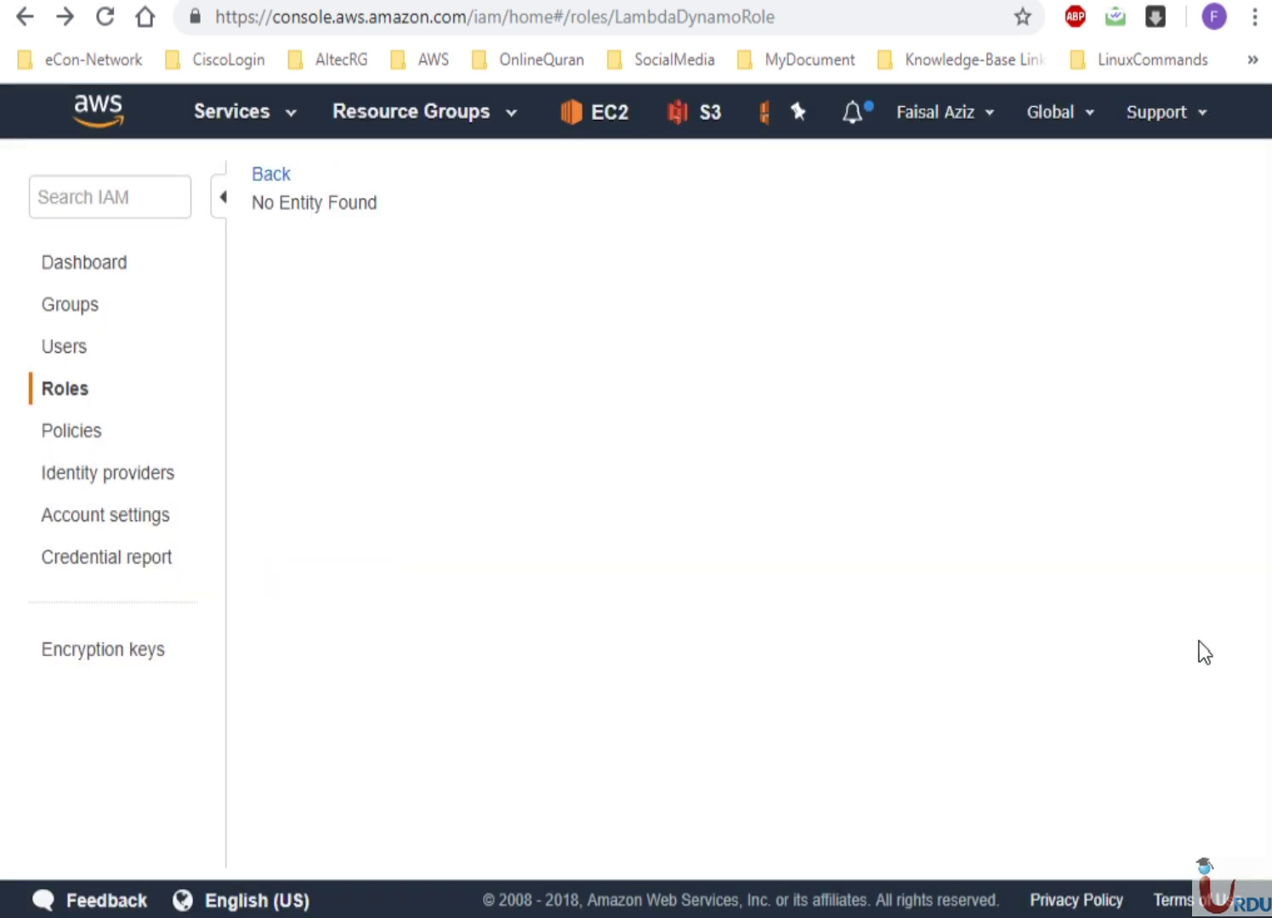
Start creating a new IAM role with the AWS service Lambda as its trusted entity
{"action": "left_click", "coordinate": [61, 392]}
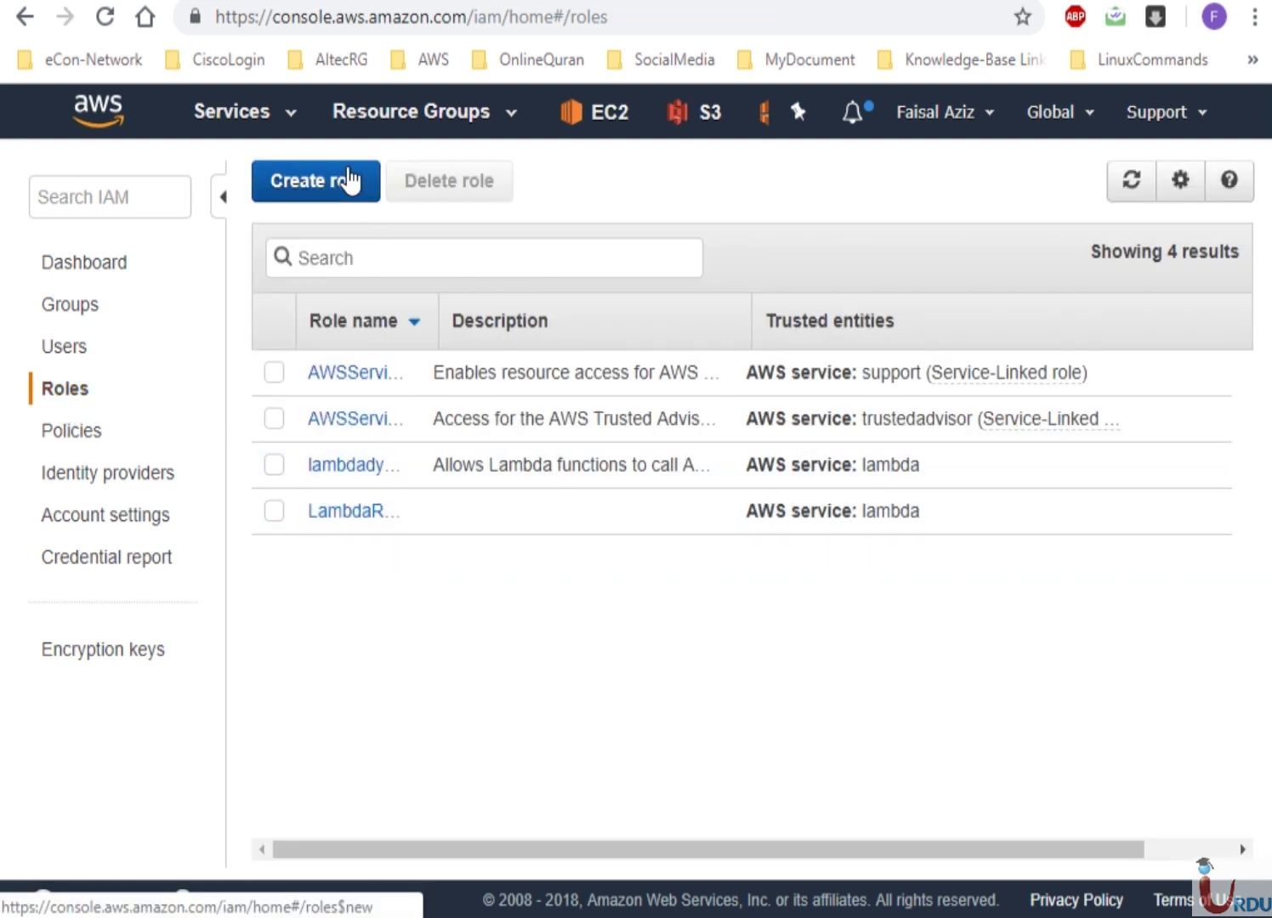
{"action": "left_click", "coordinate": [352, 180]}
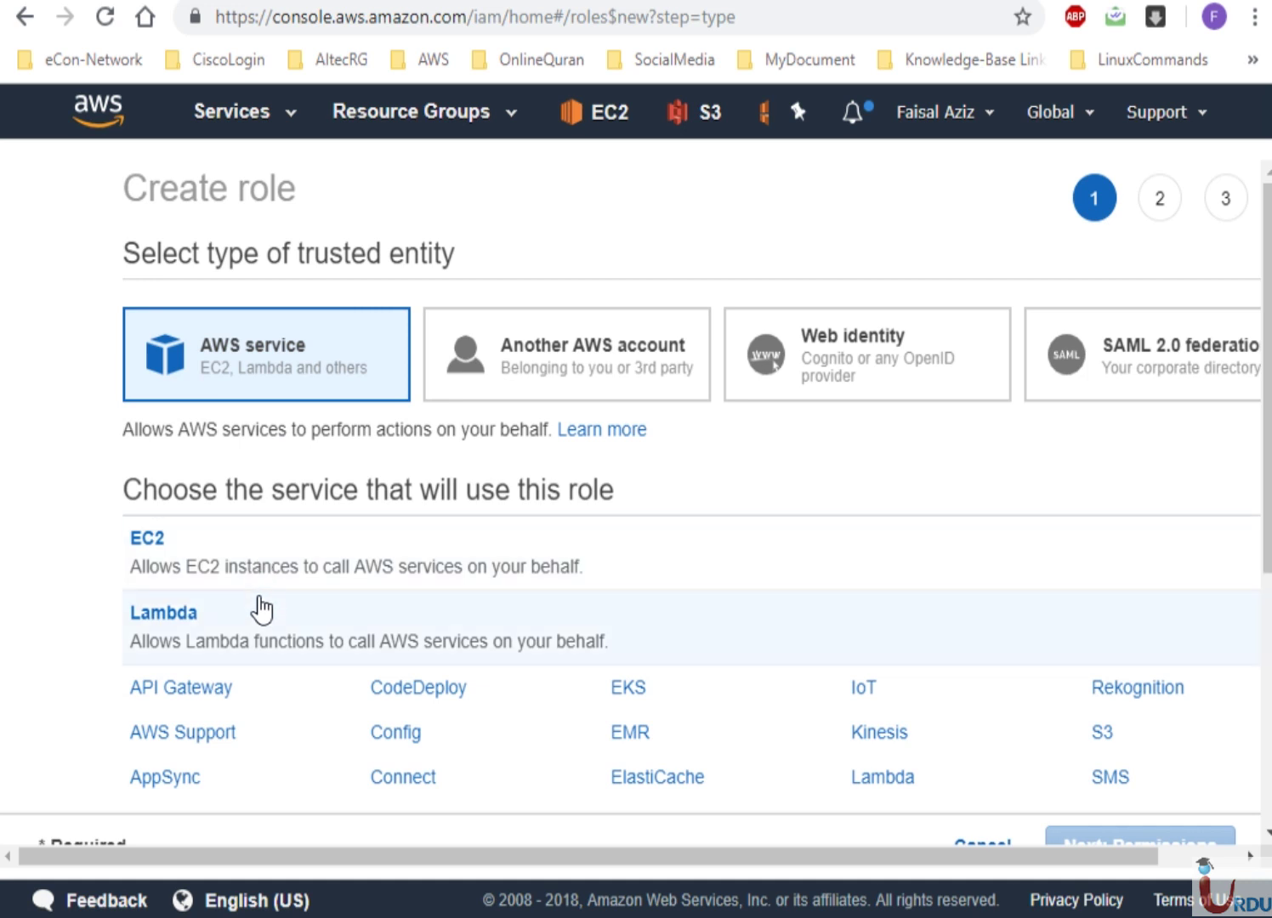
{"action": "left_click", "coordinate": [255, 608]}
{"action": "left_click", "coordinate": [1135, 831]}
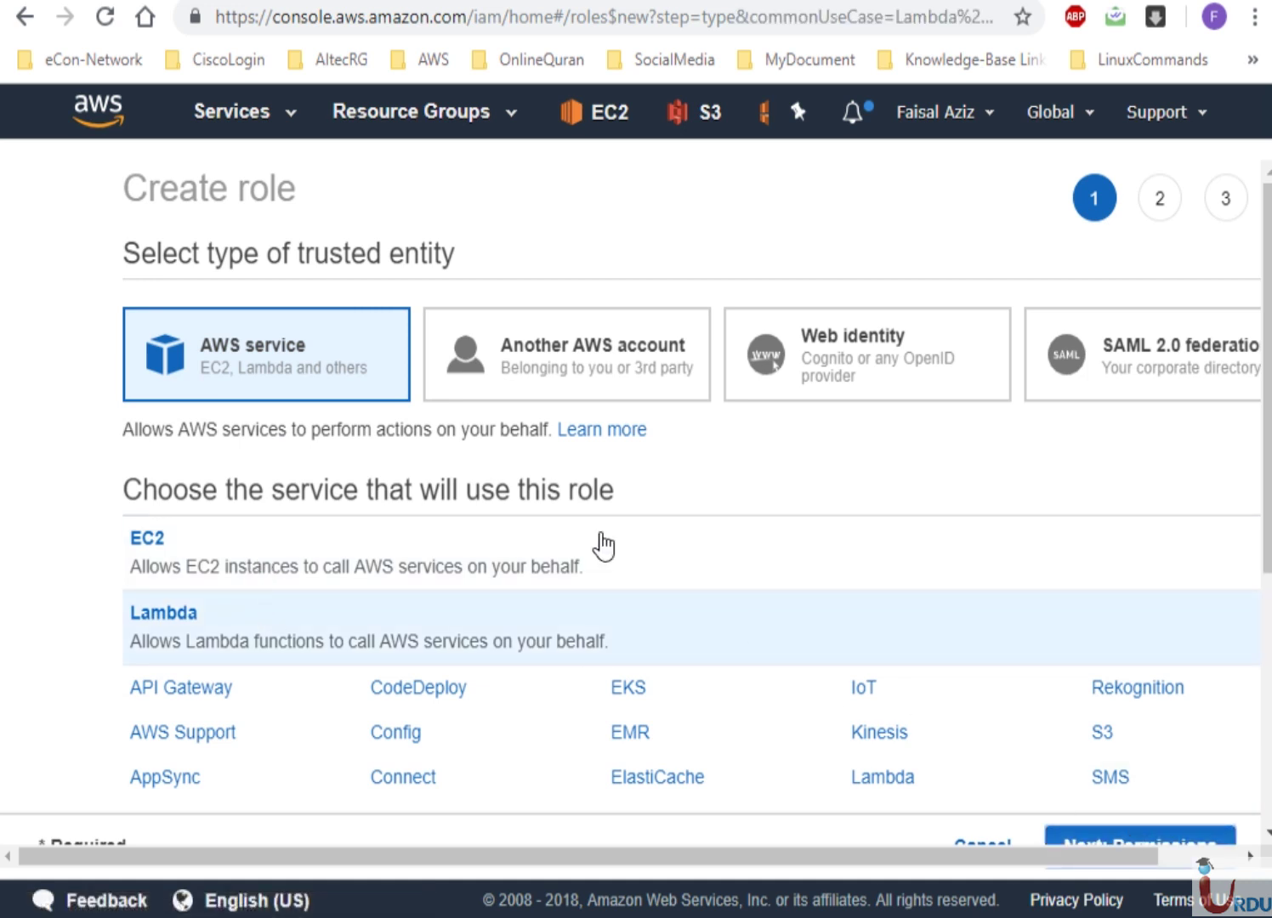
Search the policies for "dynamodbread", attach AmazonDynamoDBReadOnlyAccess to the new role, and continue to the review without tags
{"action": "left_click", "coordinate": [429, 440]}
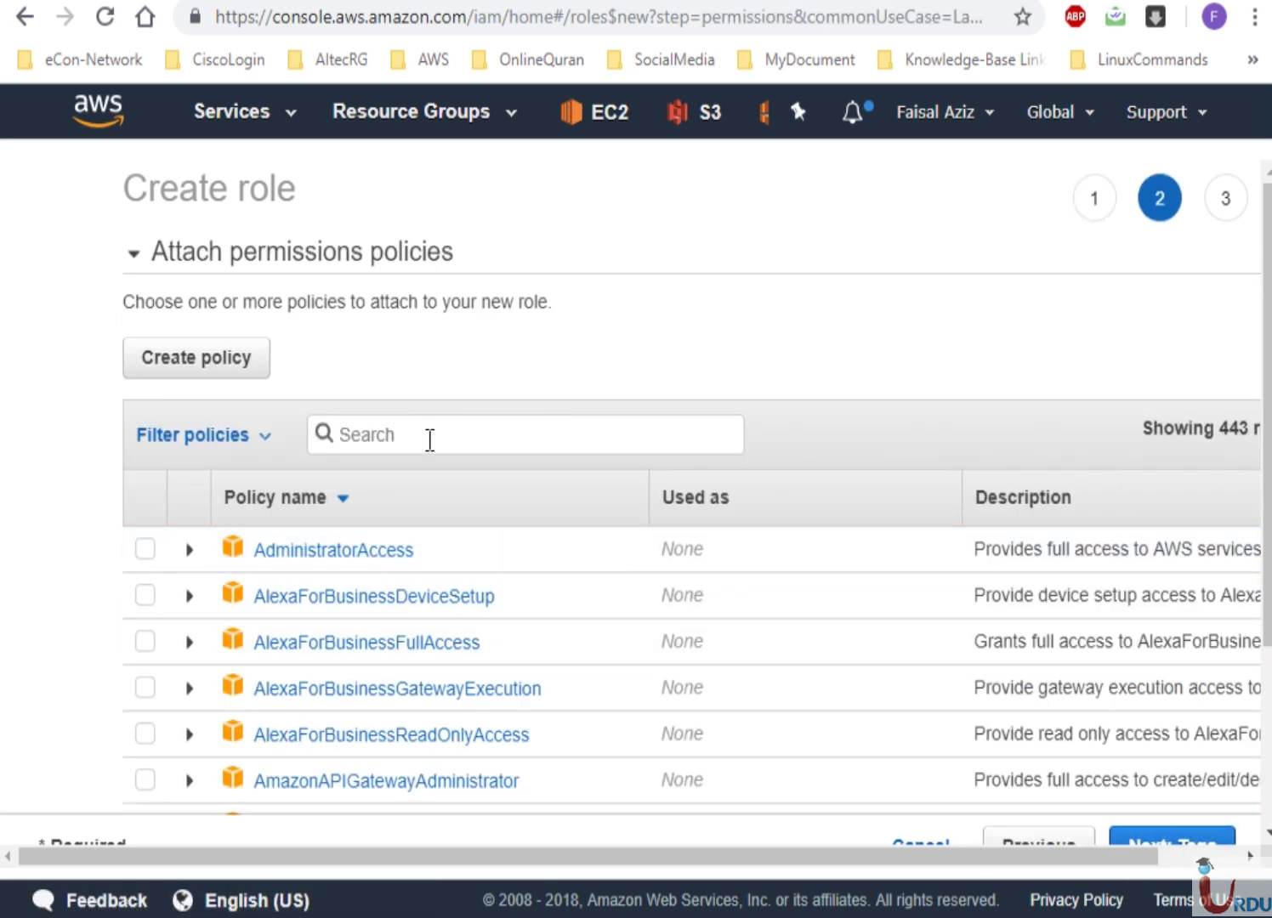
{"action": "type", "text": "dynamodb"}
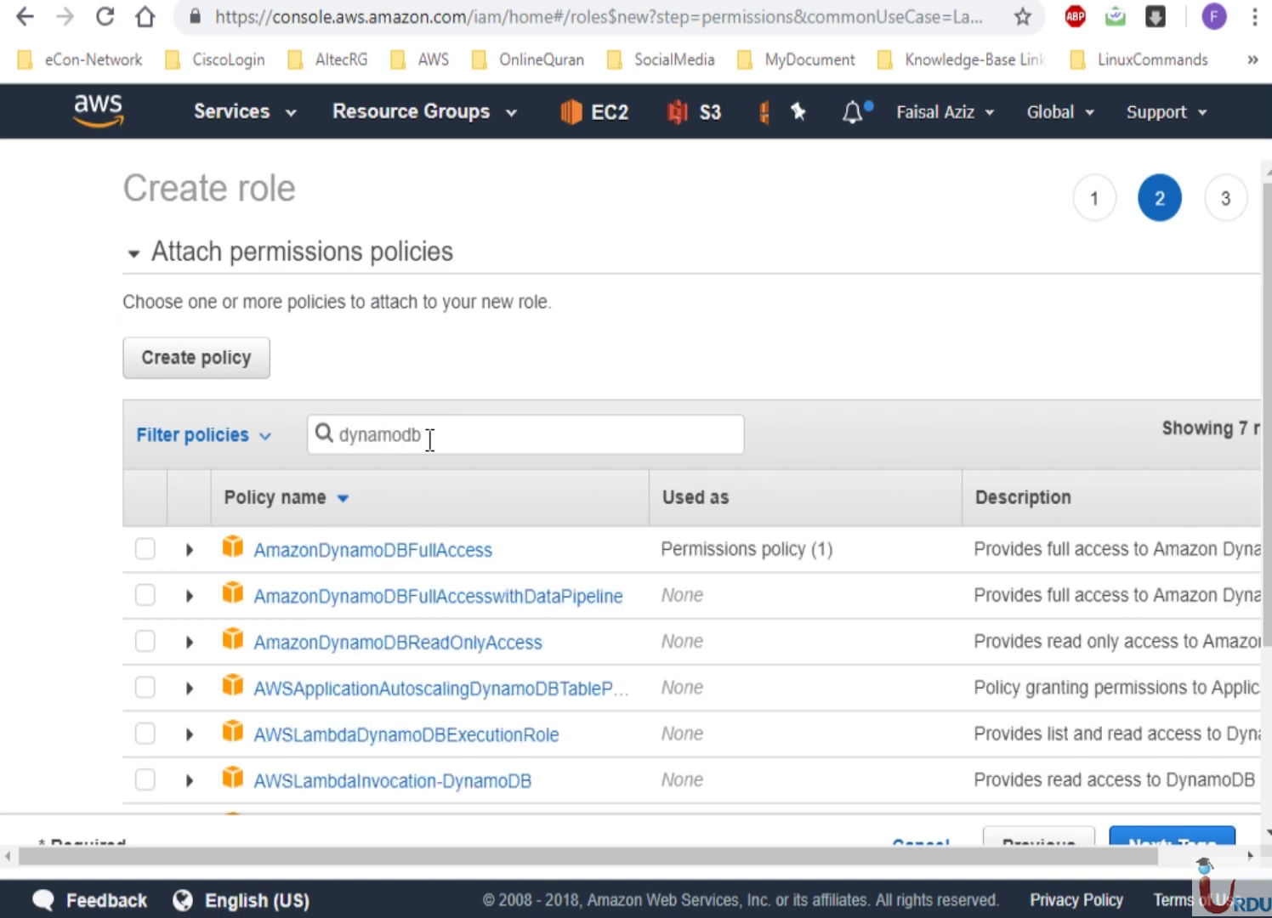
{"action": "type", "text": "read"}
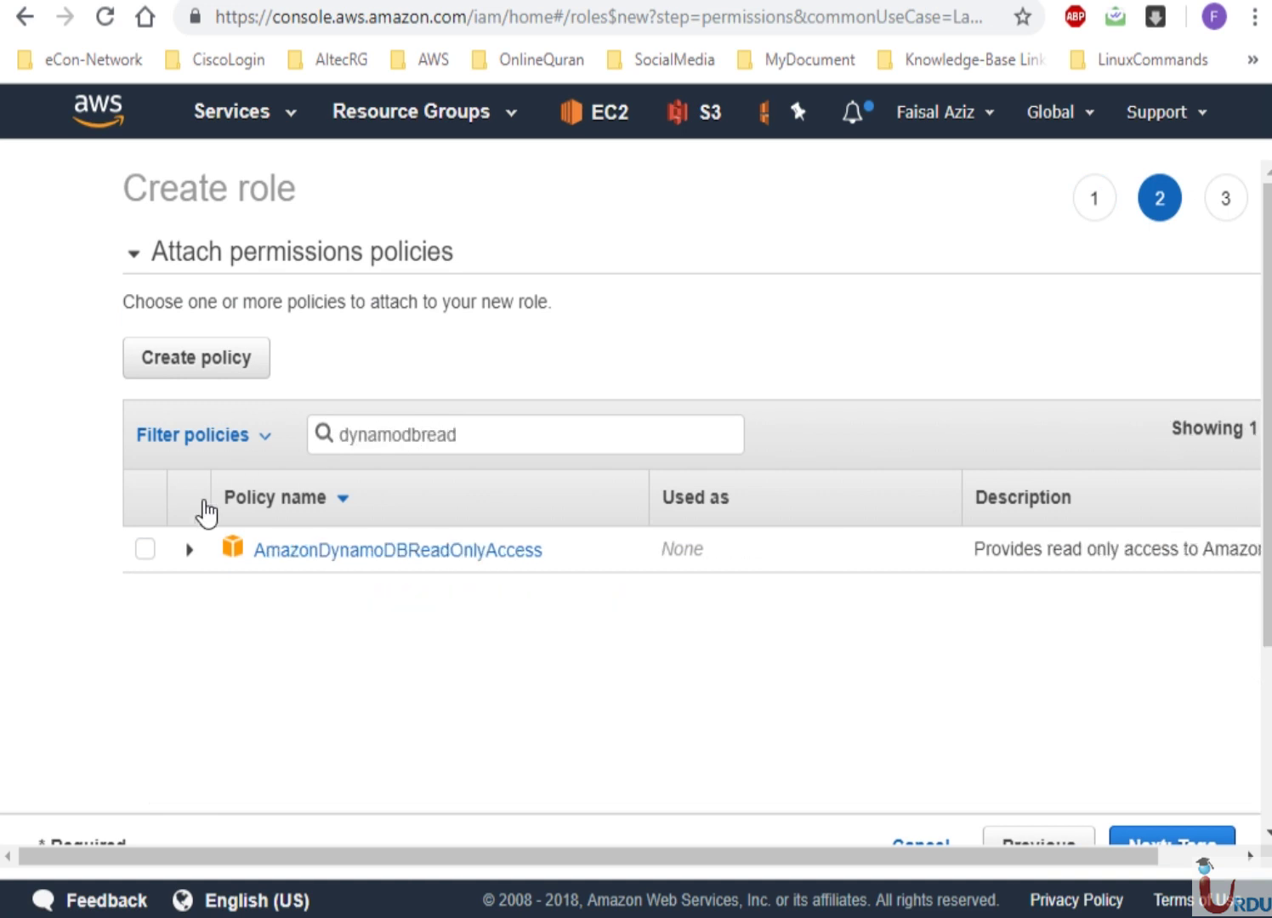
{"action": "left_click", "coordinate": [145, 549]}
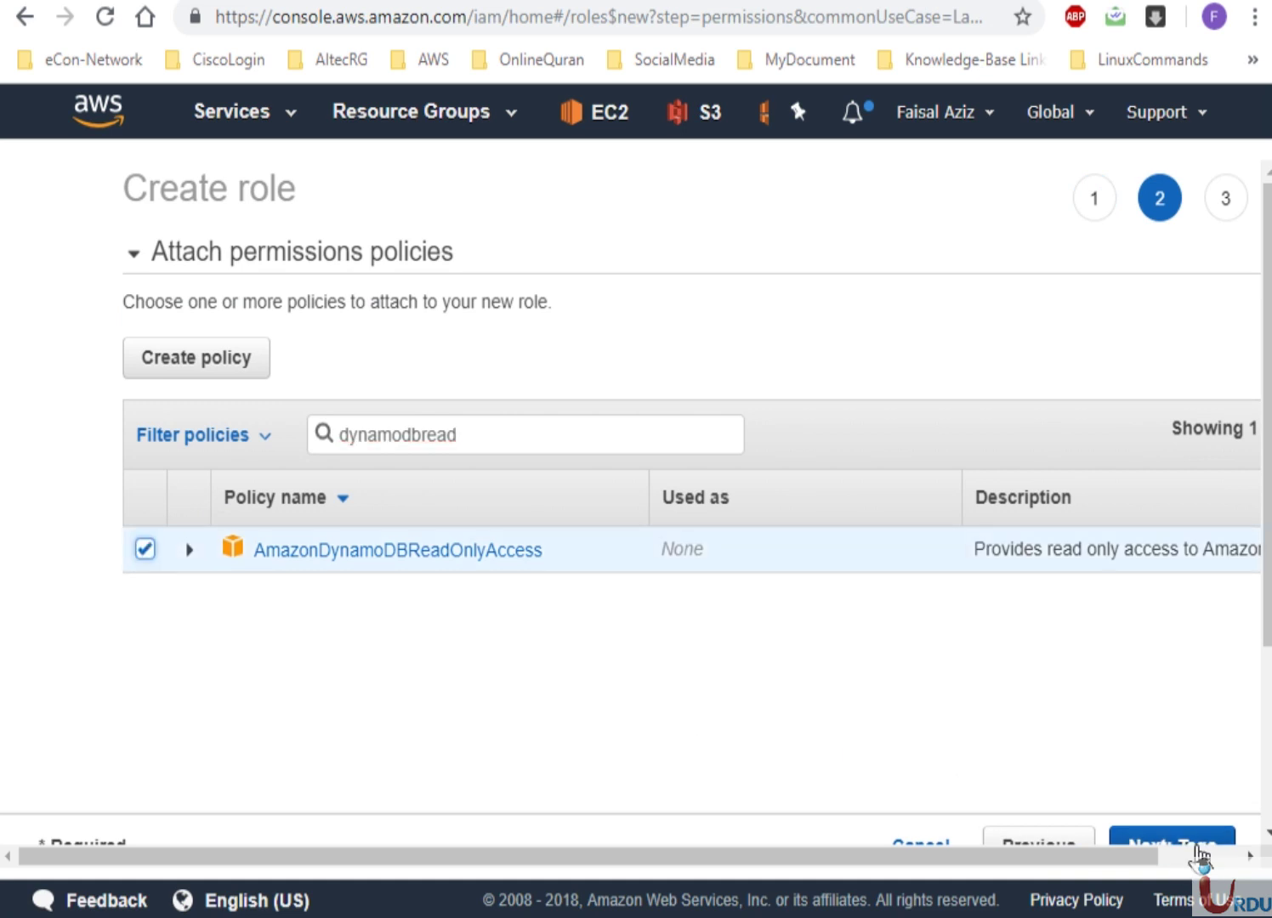
{"action": "left_click", "coordinate": [1199, 844]}
{"action": "left_click", "coordinate": [1199, 843]}
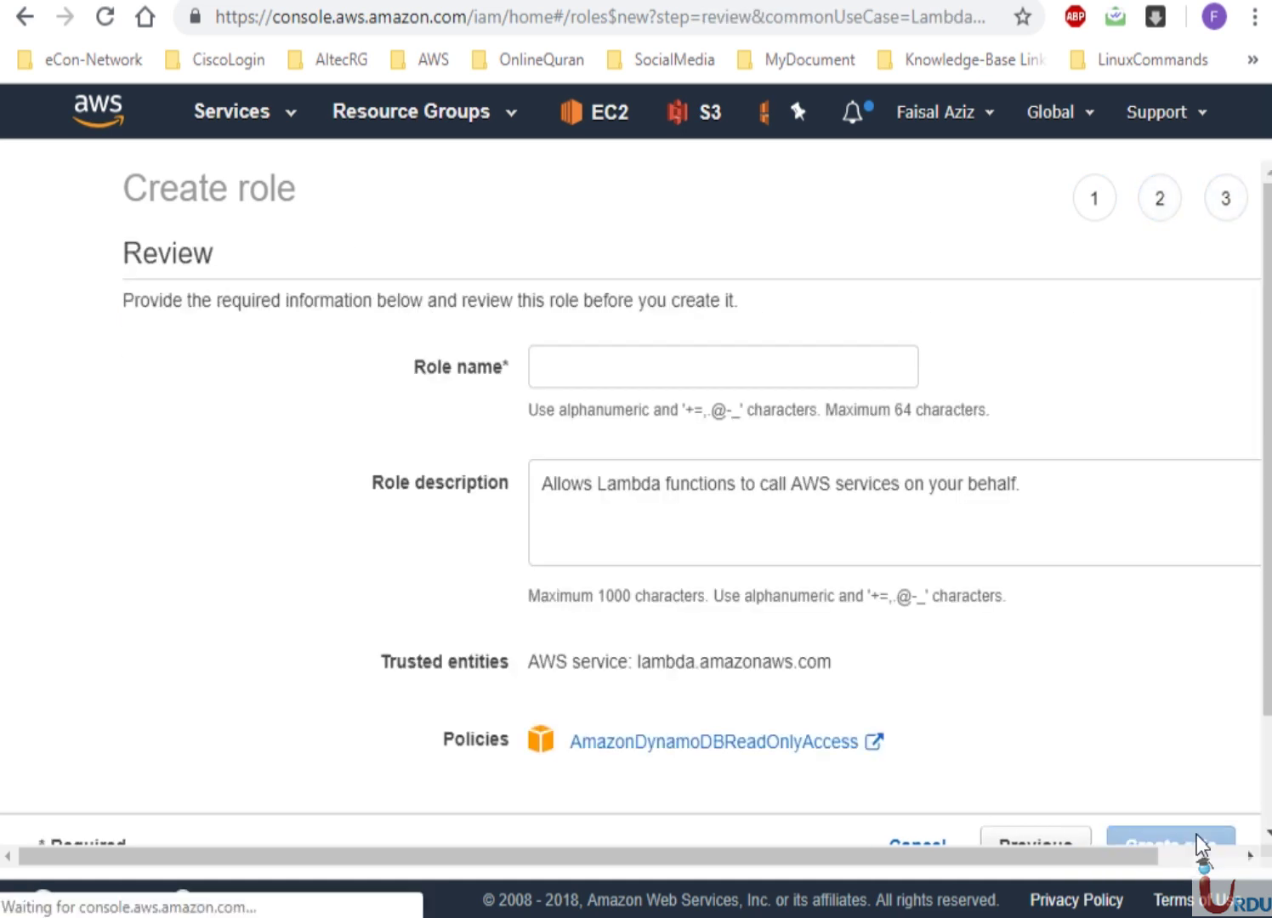
Name the new role dynamoreadonly and create it
{"action": "left_click", "coordinate": [662, 379]}
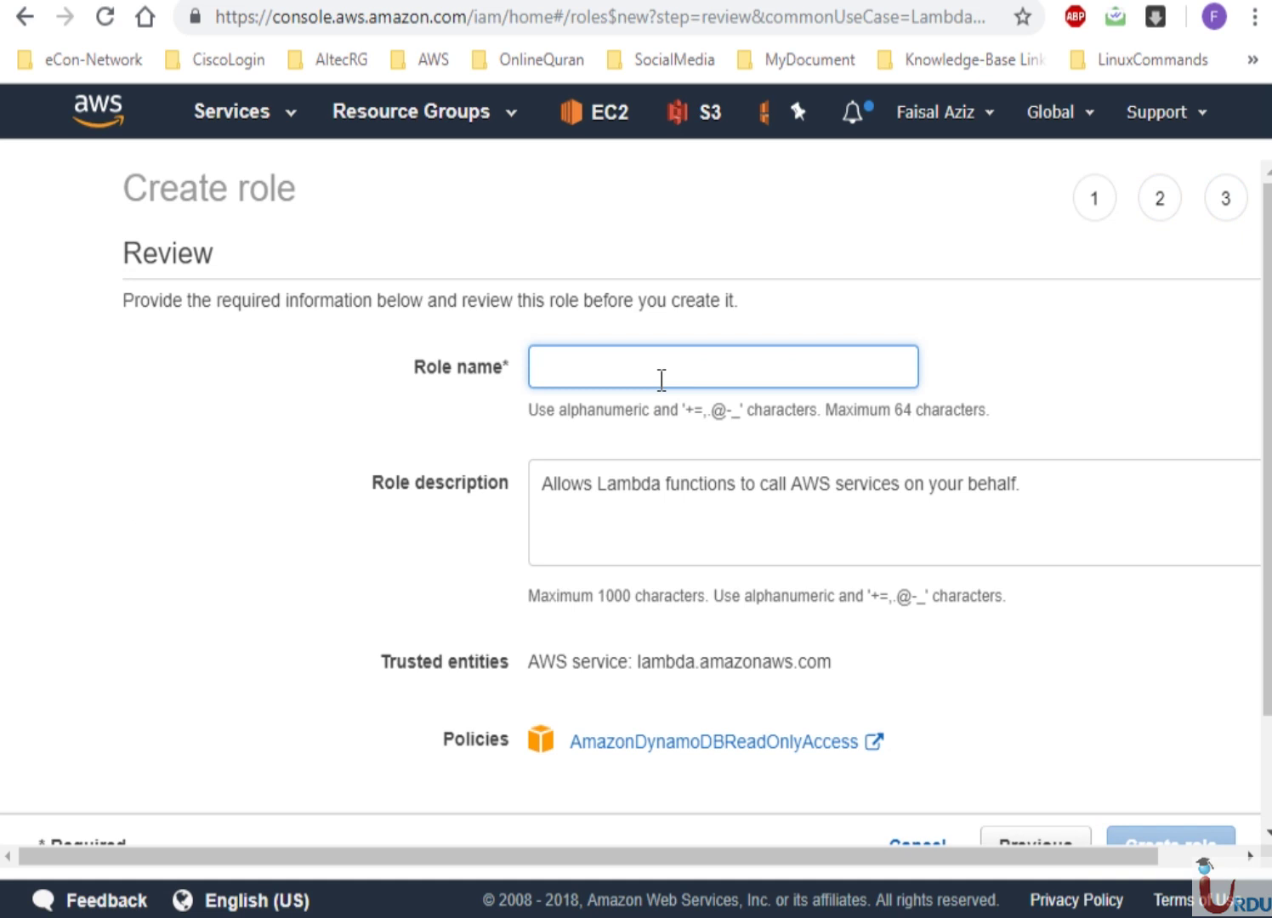
{"action": "type", "text": "dynamoreadonly"}
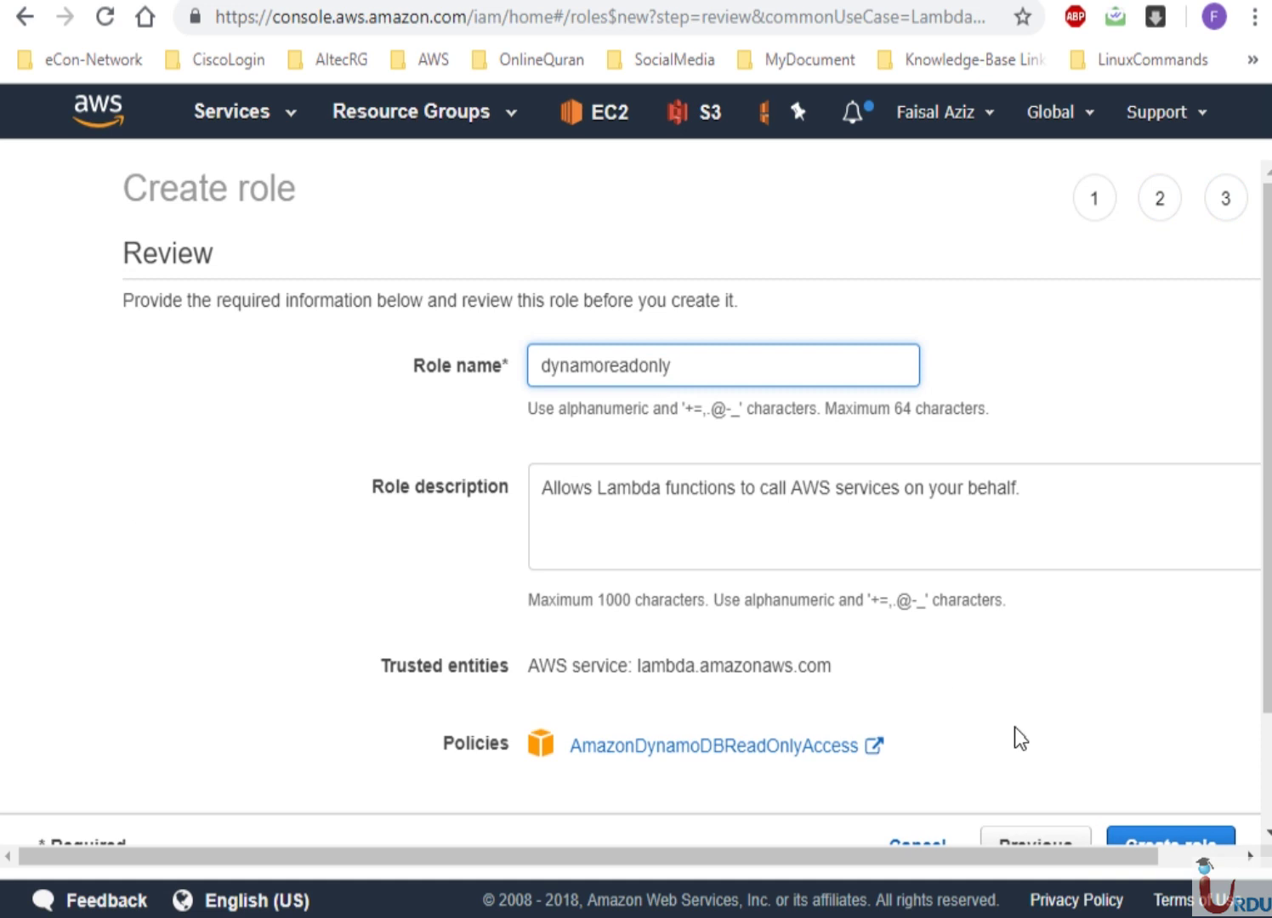
{"action": "left_click", "coordinate": [1152, 844]}
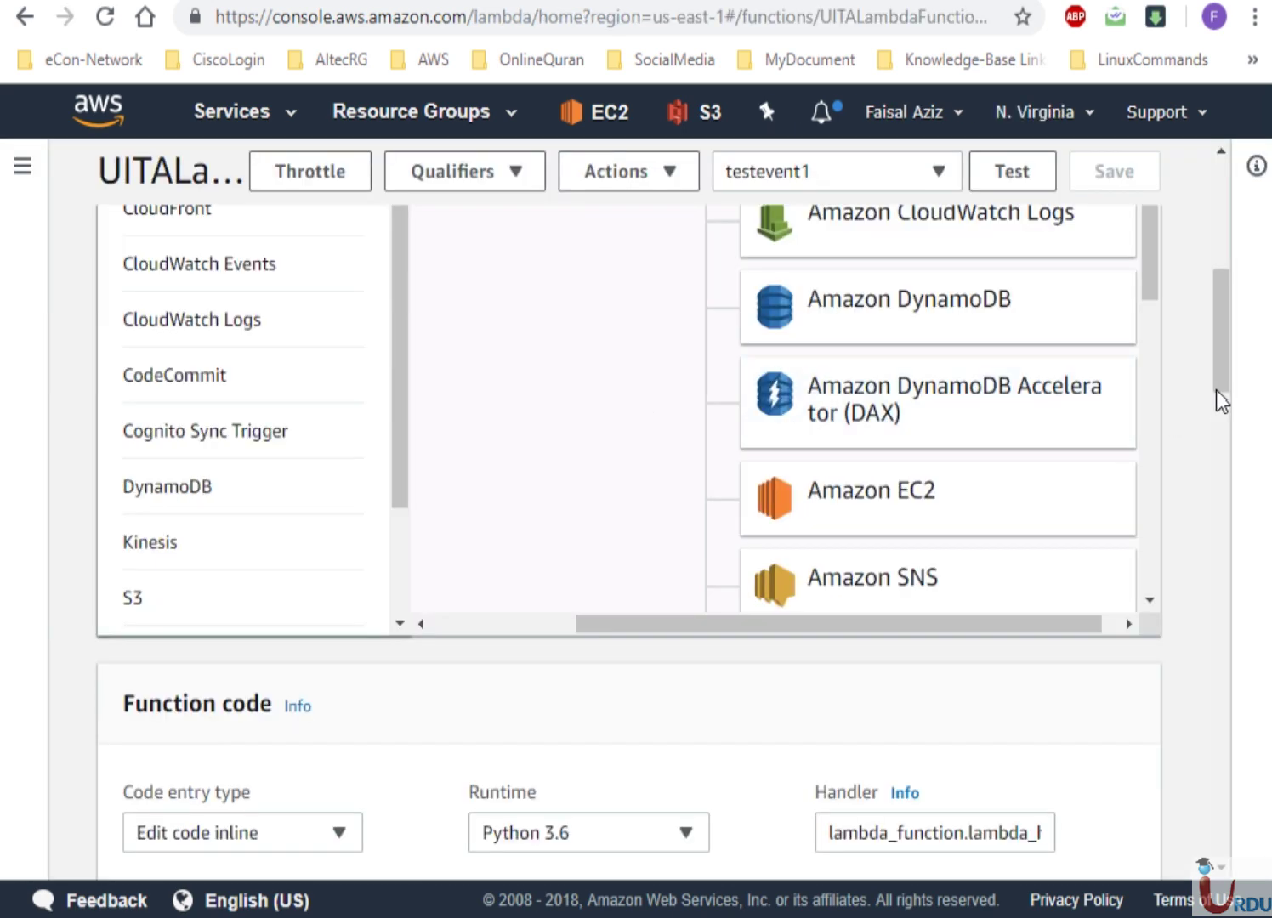
{"action": "left_click_drag", "start_coordinate": [1218, 390], "coordinate": [1240, 746]}
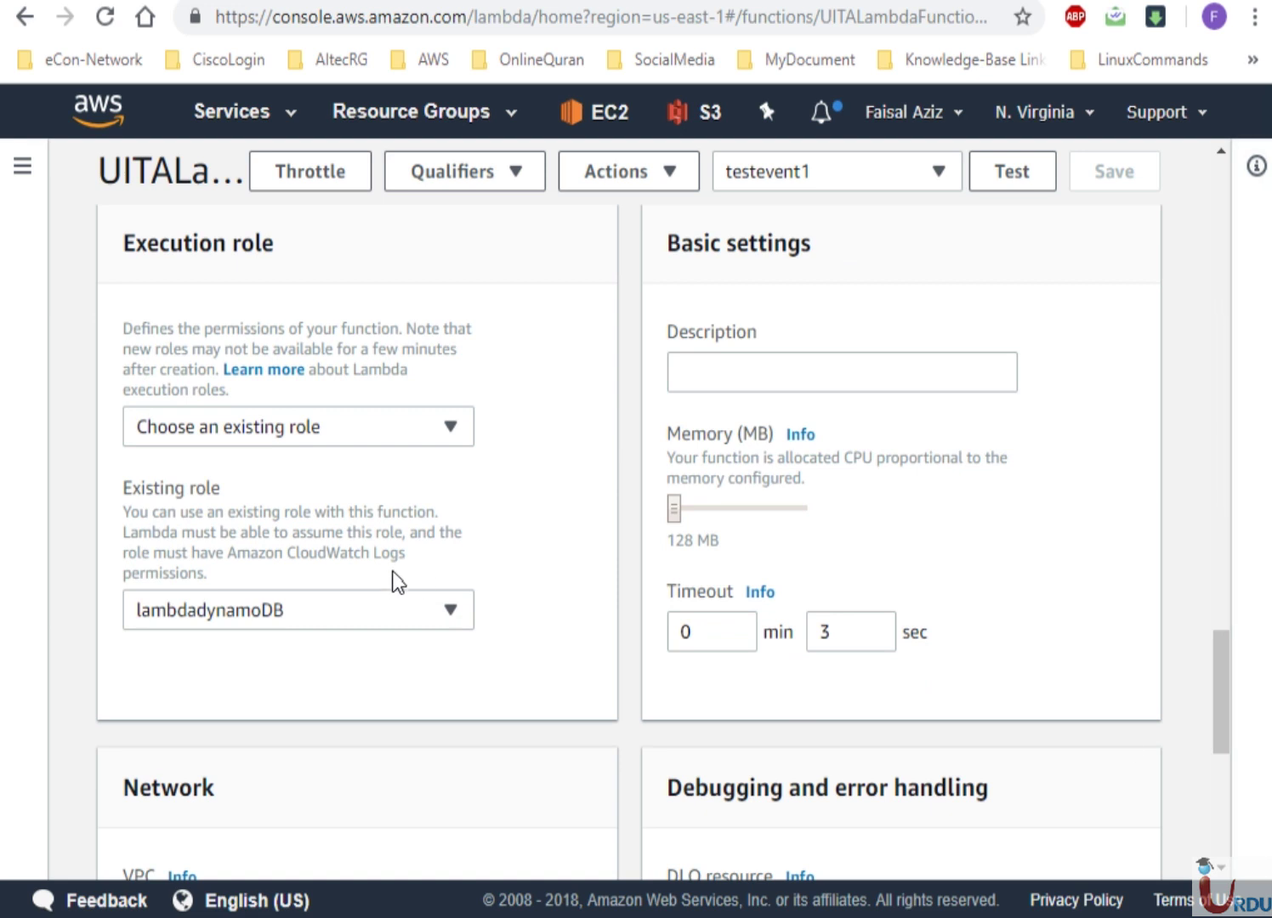
{"action": "left_click", "coordinate": [395, 610]}
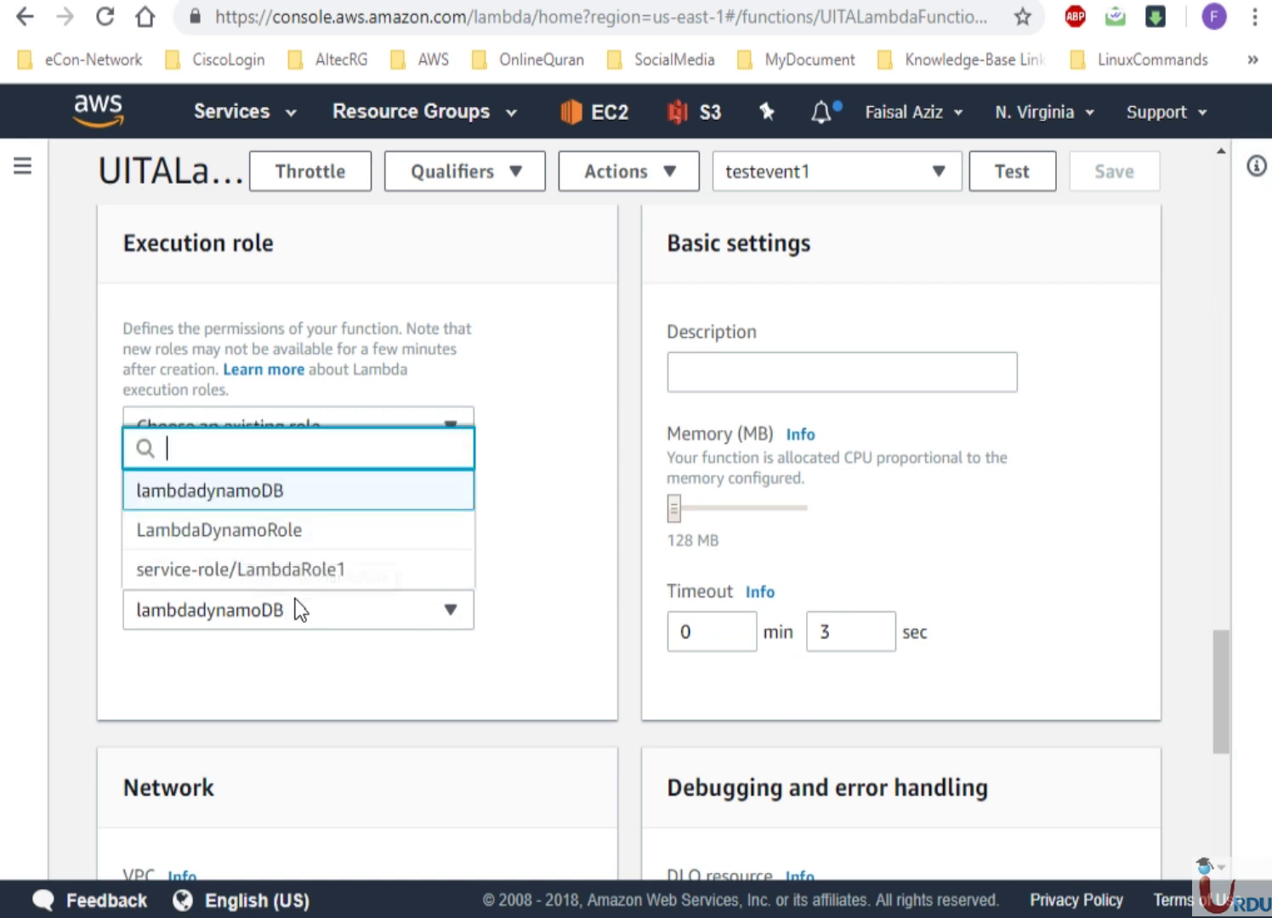
{"action": "left_click", "coordinate": [292, 548]}
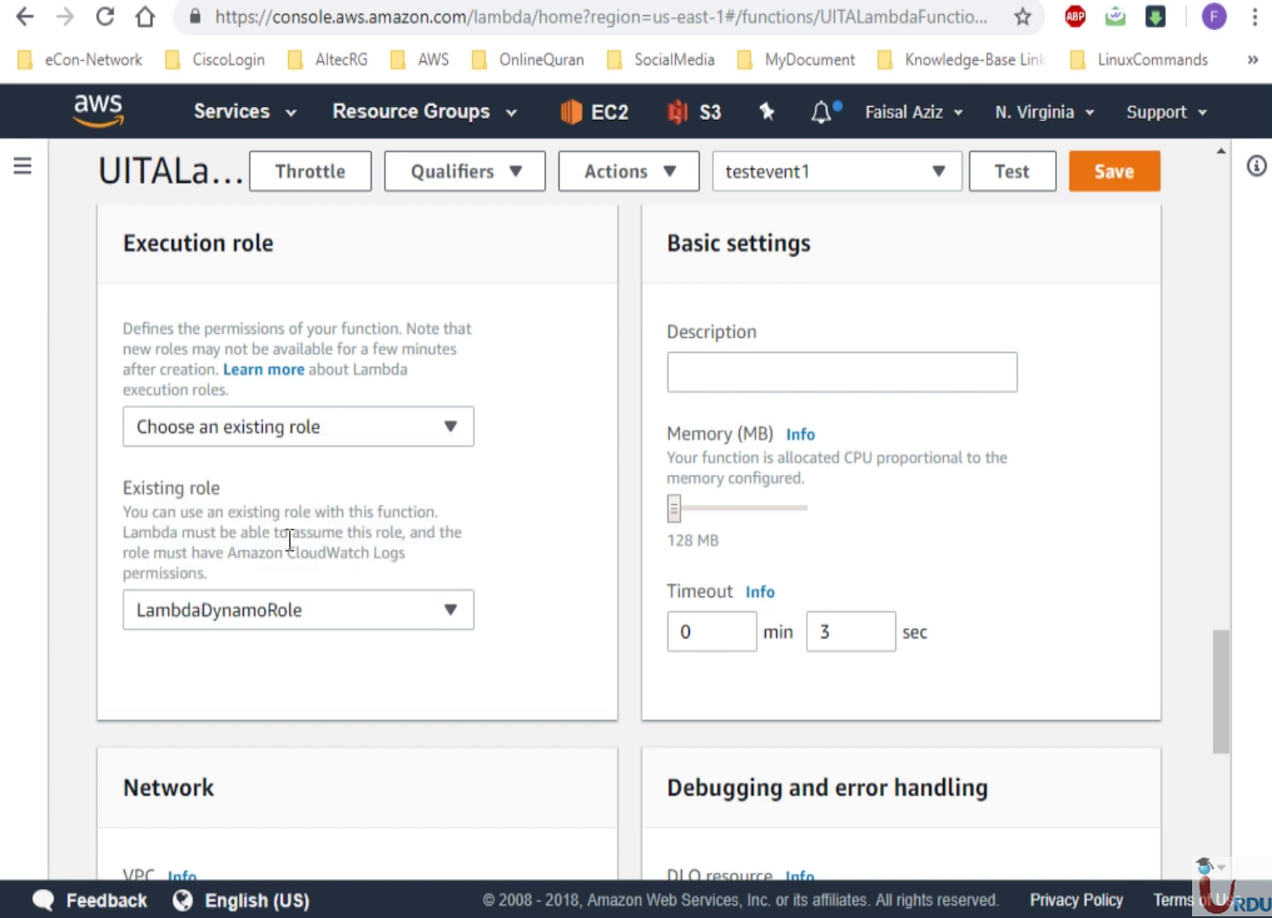
Reload the UITALambdaFunction page, set its existing execution role to dynamoreadonly, and save the function
{"action": "left_click", "coordinate": [105, 16]}
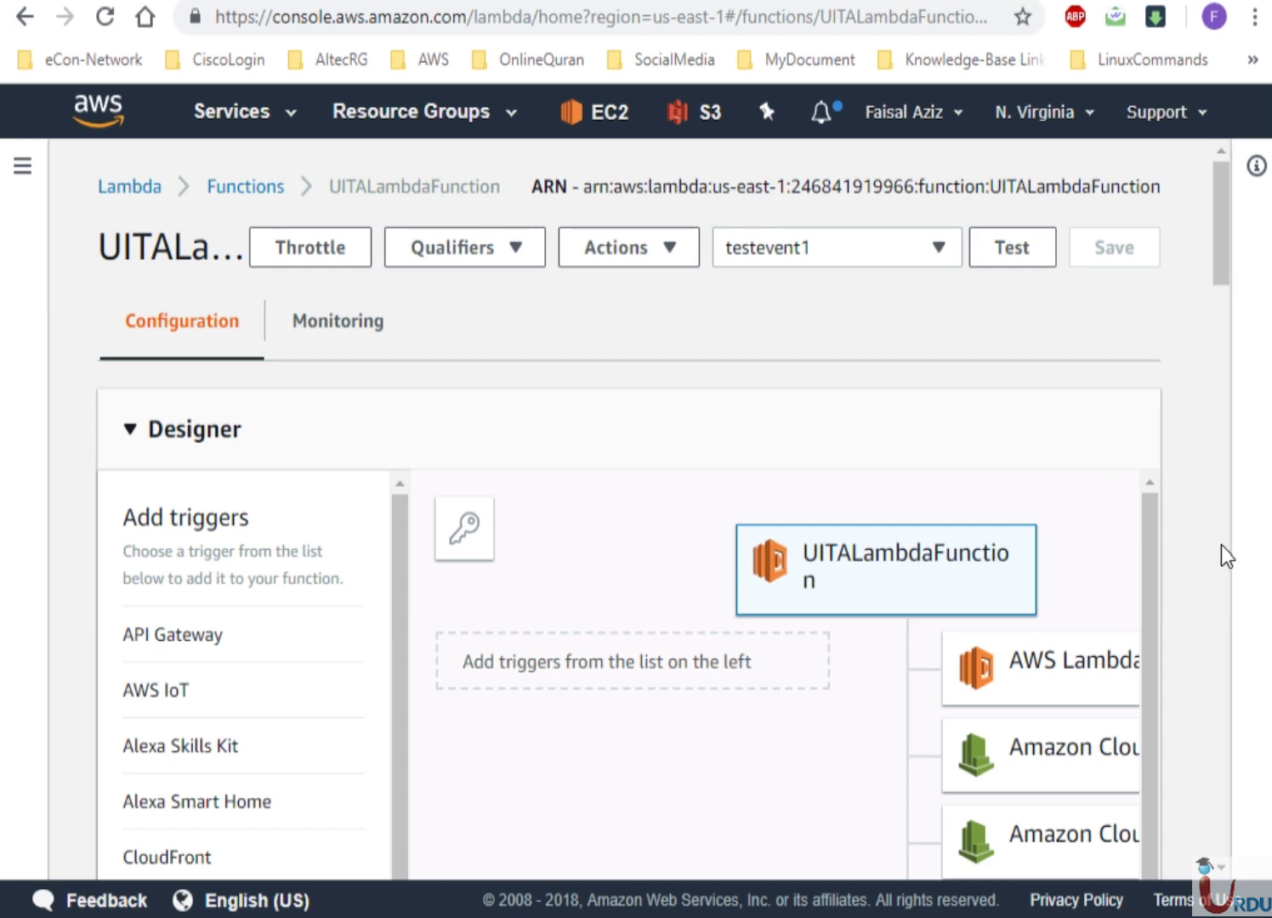
{"action": "left_click_drag", "start_coordinate": [1221, 544], "coordinate": [1234, 704]}
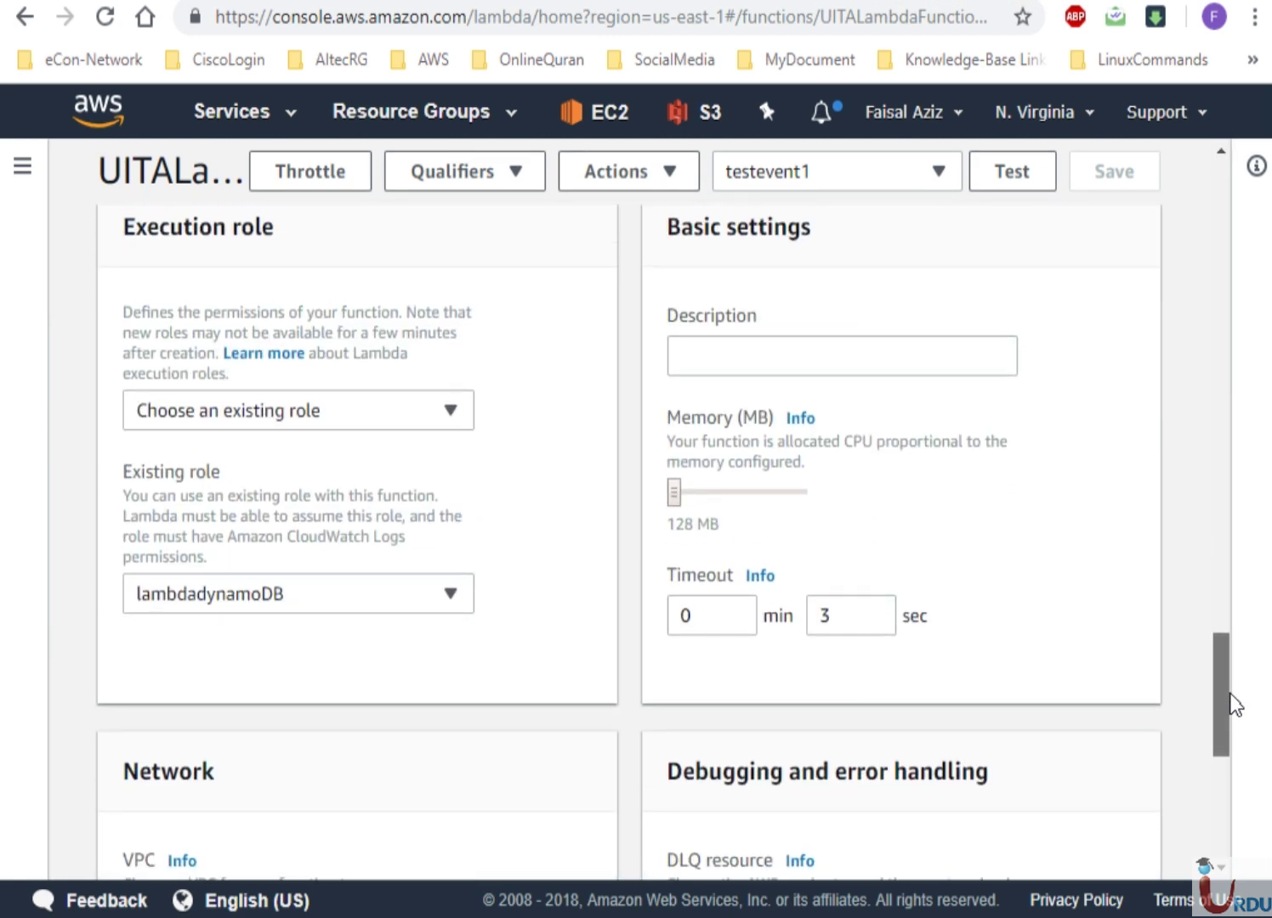
{"action": "left_click", "coordinate": [449, 595]}
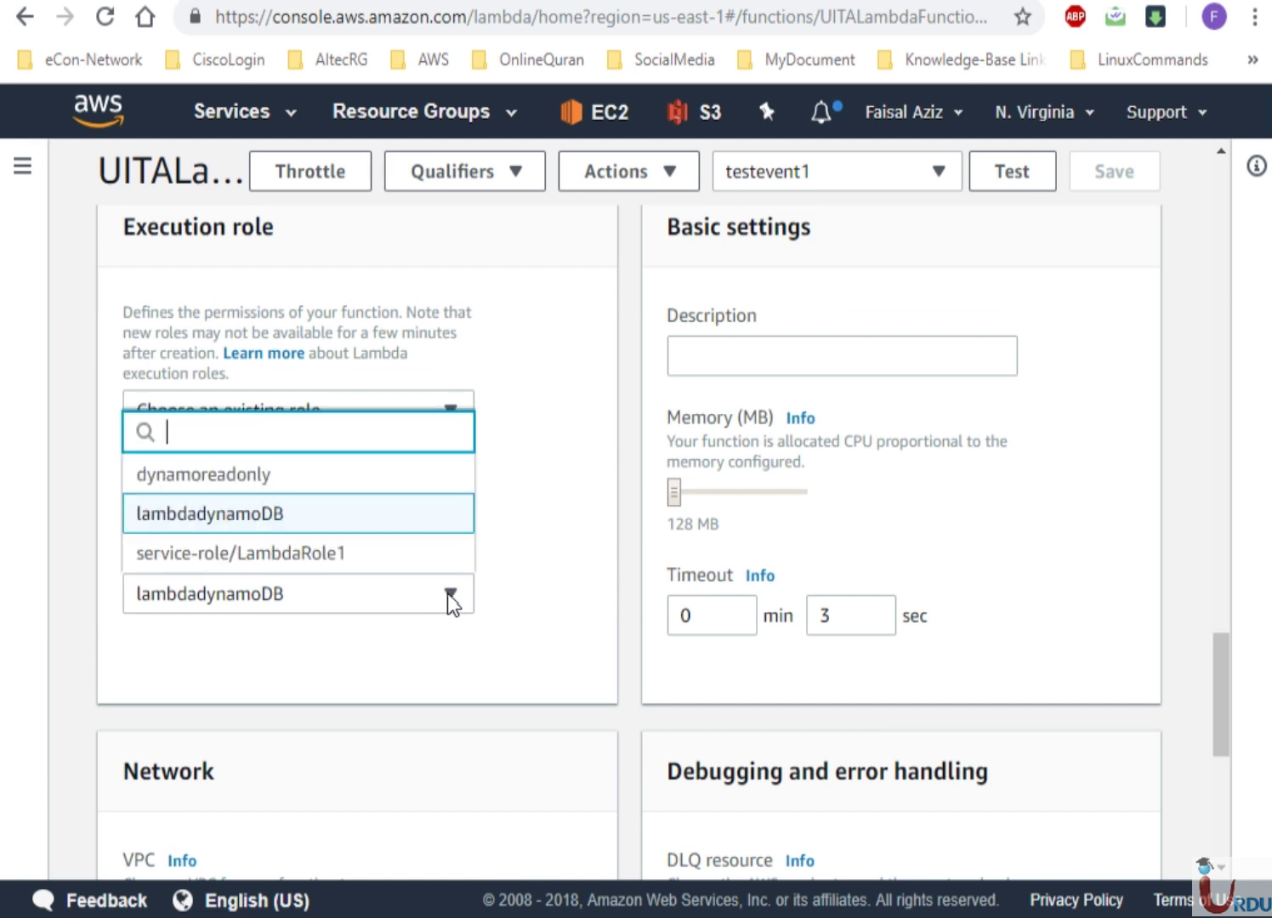
{"action": "left_click", "coordinate": [220, 478]}
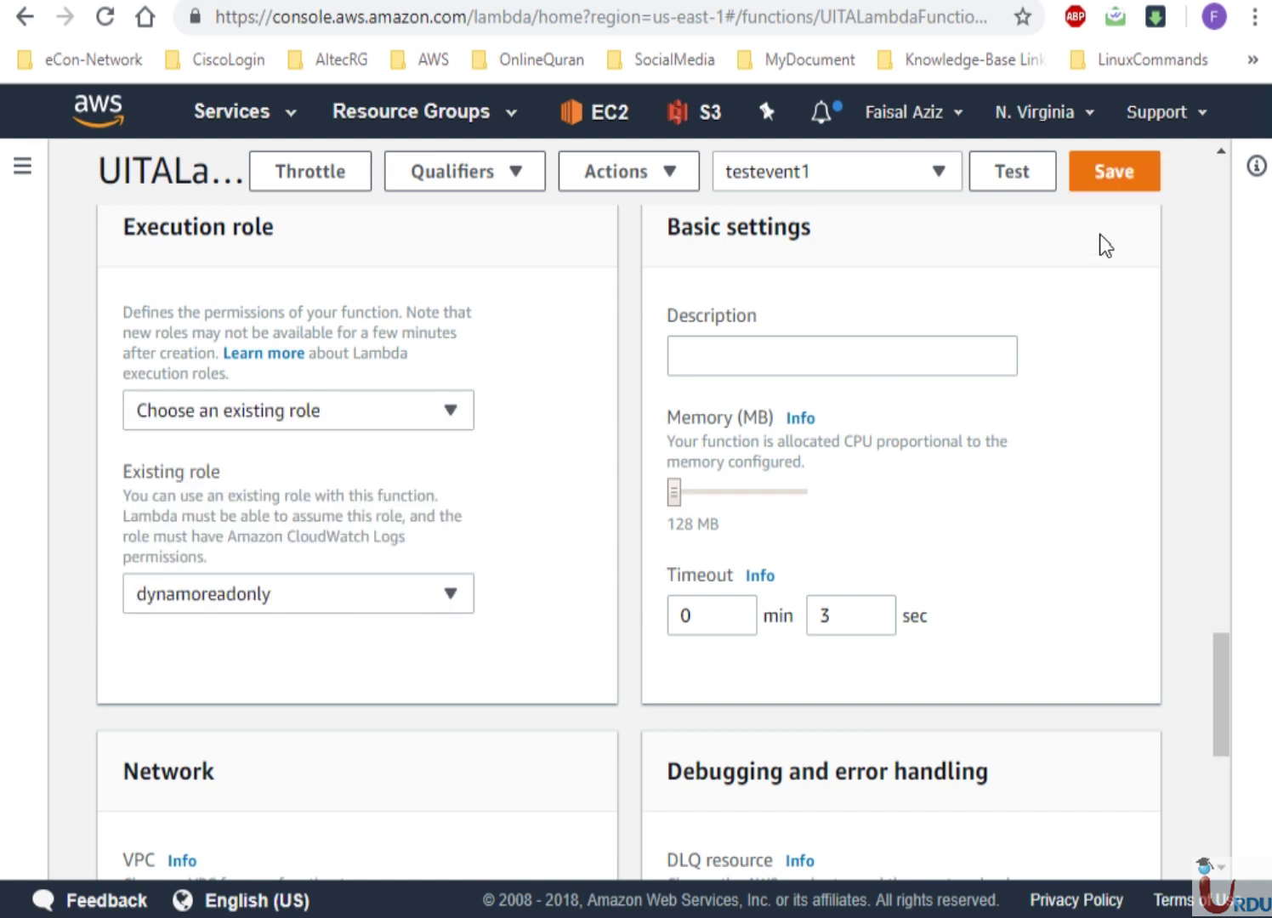
{"action": "left_click", "coordinate": [1115, 174]}
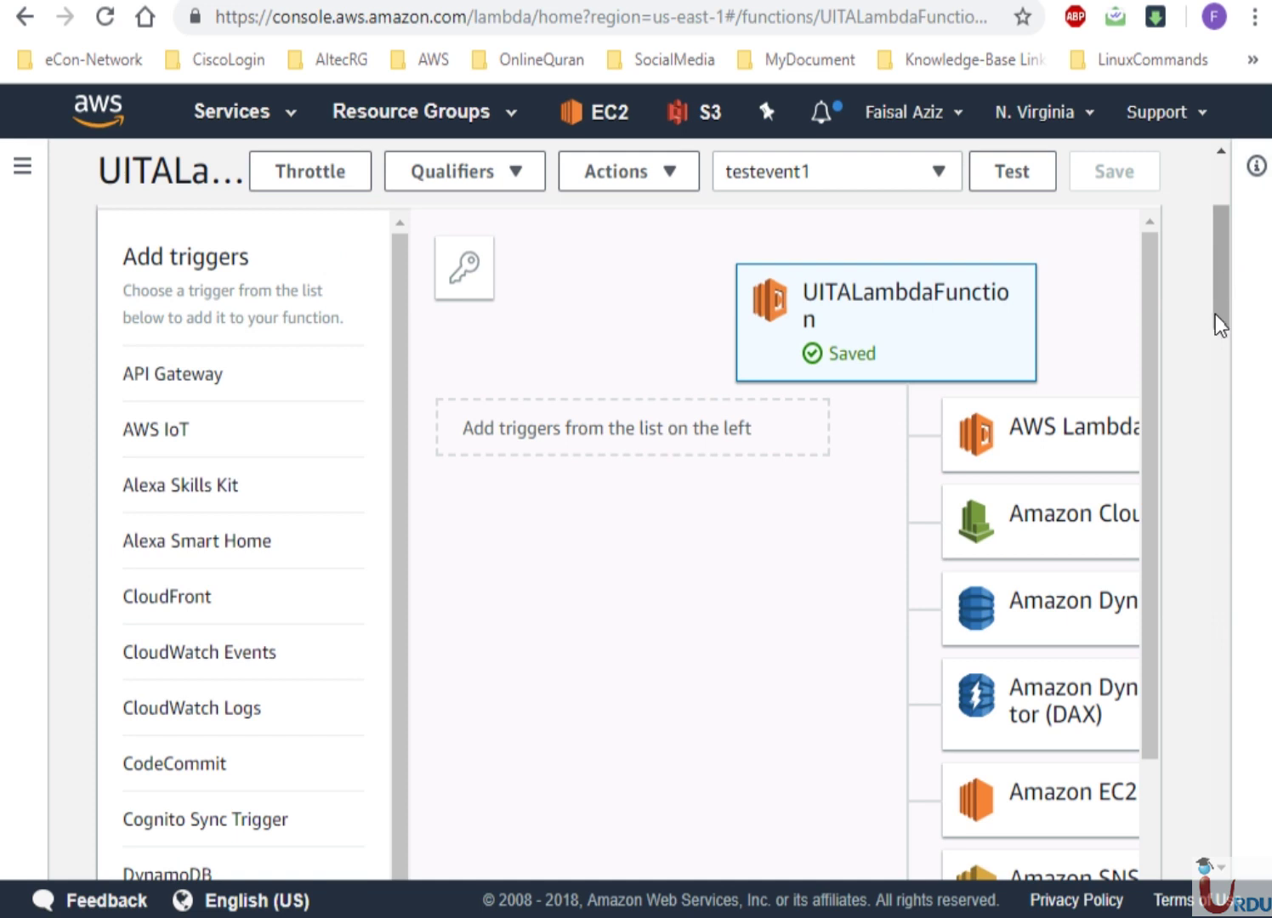
Examine in the Designer which resources UITALambdaFunction can access through the dynamoreadonly role
{"action": "left_click_drag", "start_coordinate": [1224, 318], "coordinate": [1224, 358]}
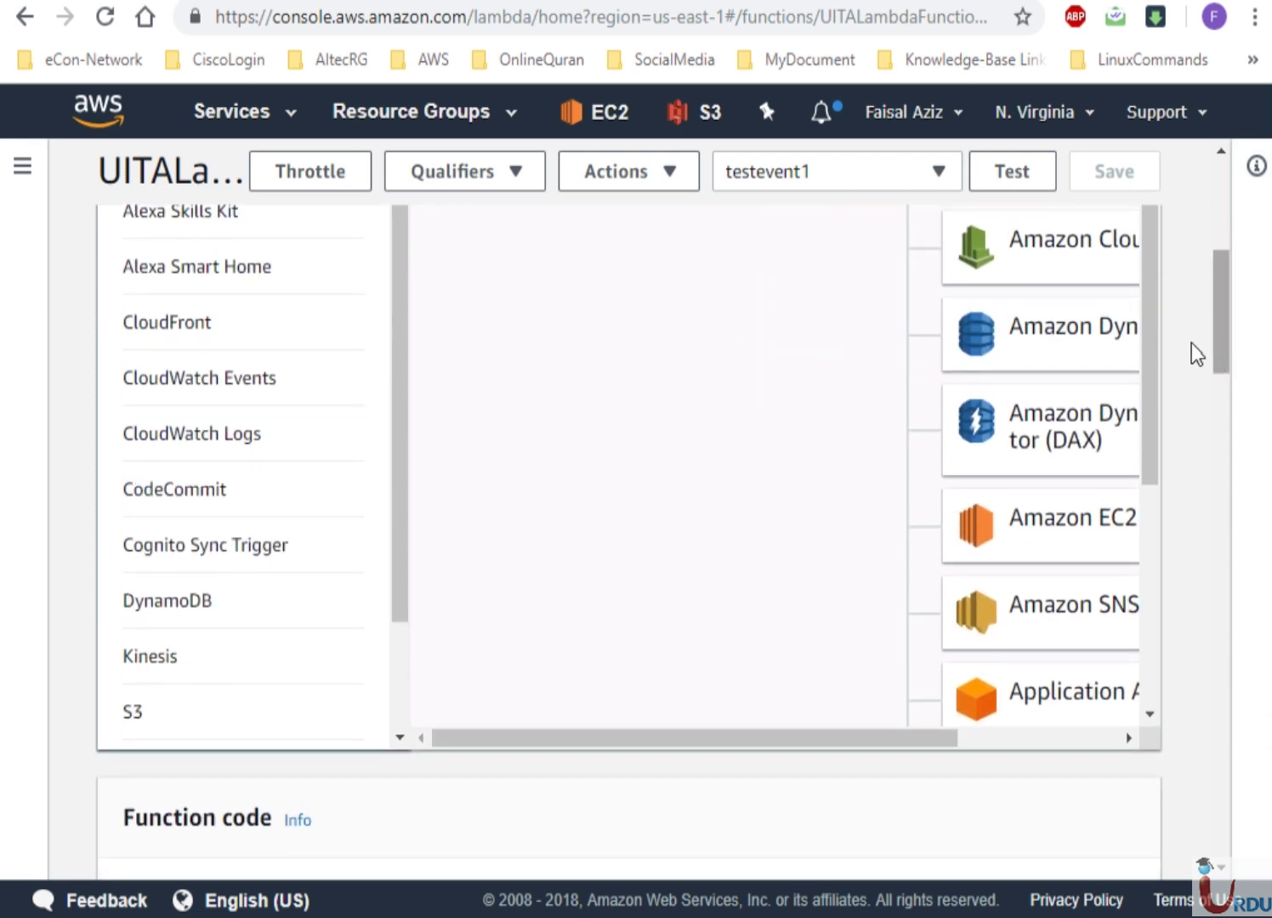
{"action": "left_click_drag", "start_coordinate": [1149, 337], "coordinate": [1158, 604]}
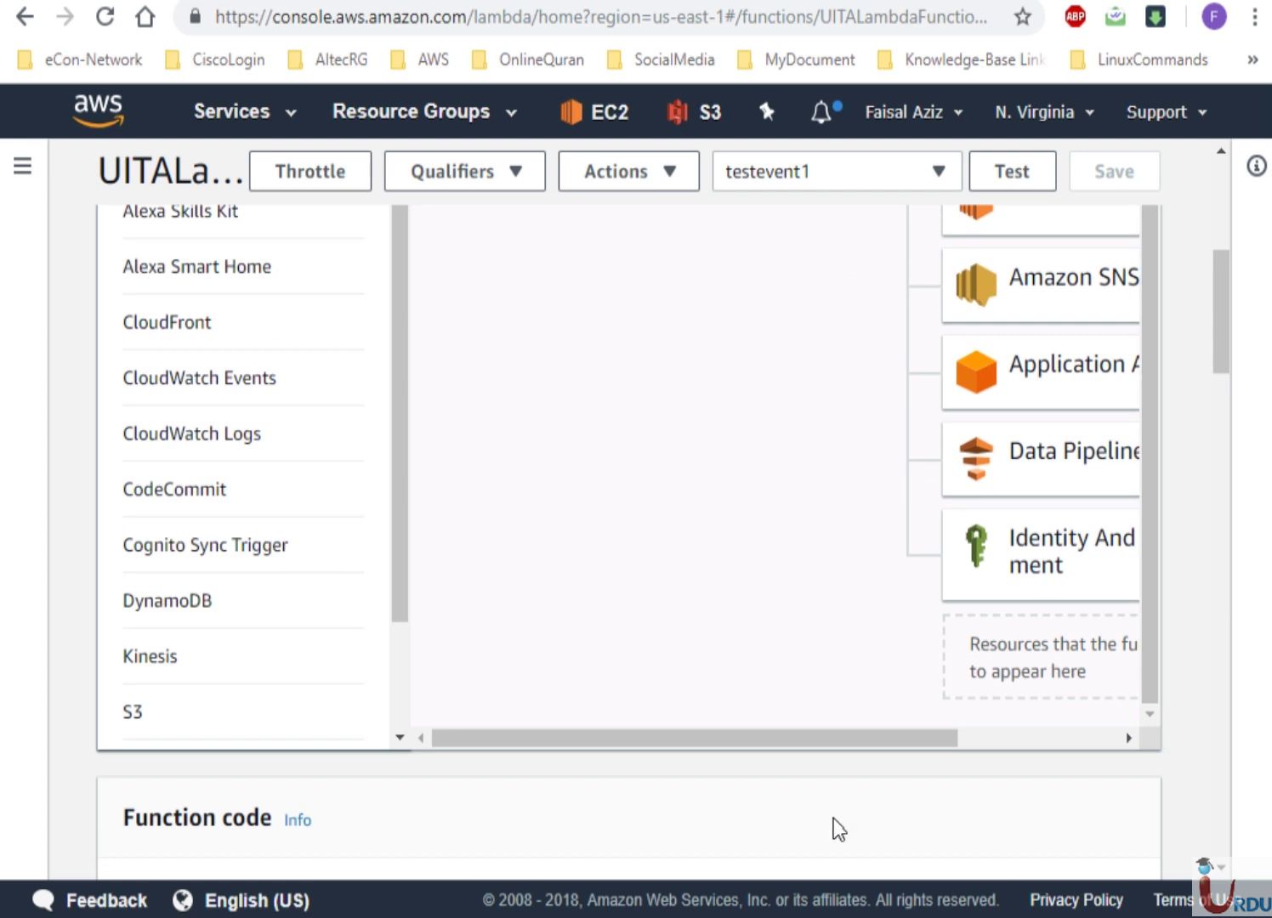
{"action": "left_click_drag", "start_coordinate": [814, 729], "coordinate": [982, 751]}
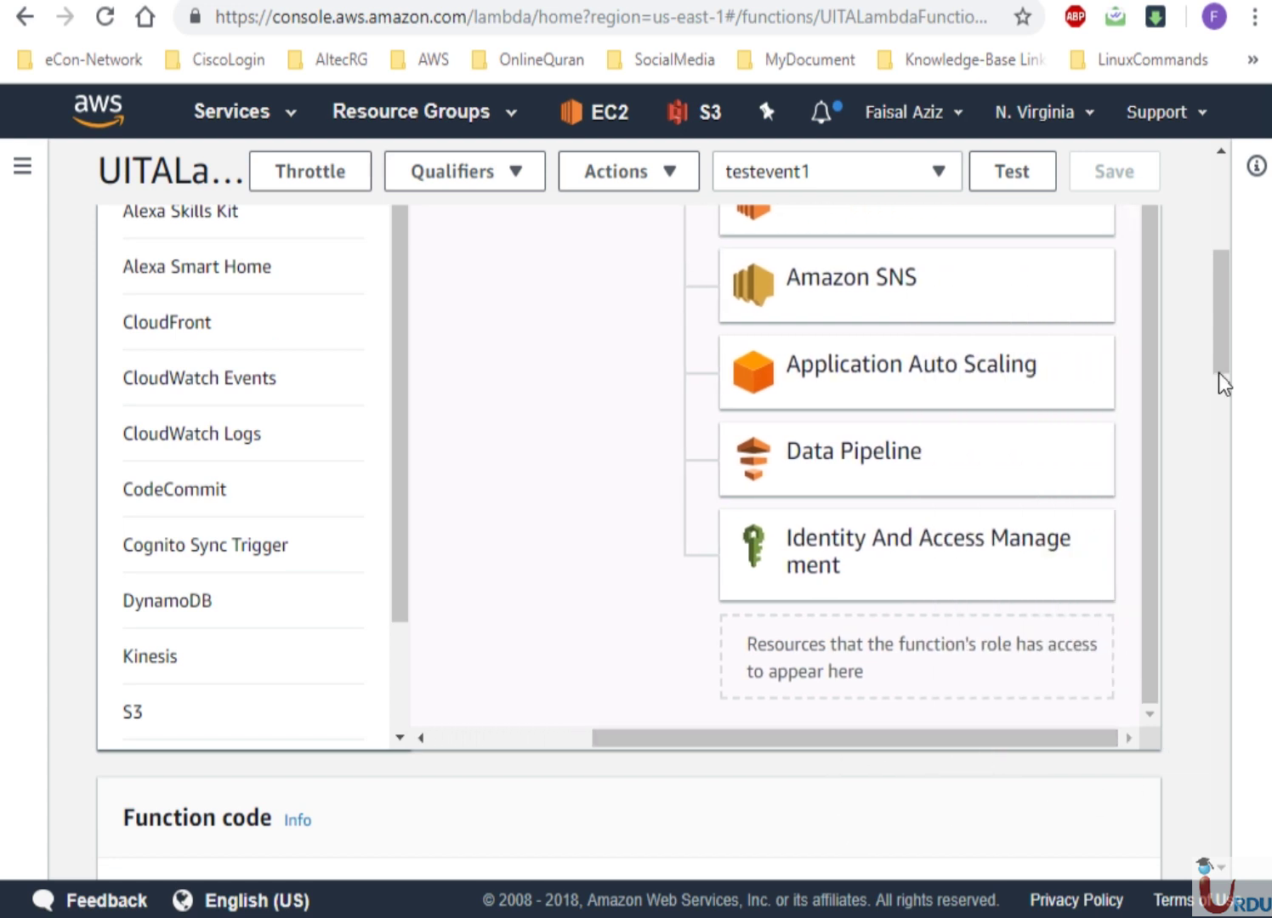
{"action": "left_click_drag", "start_coordinate": [1220, 328], "coordinate": [1220, 269]}
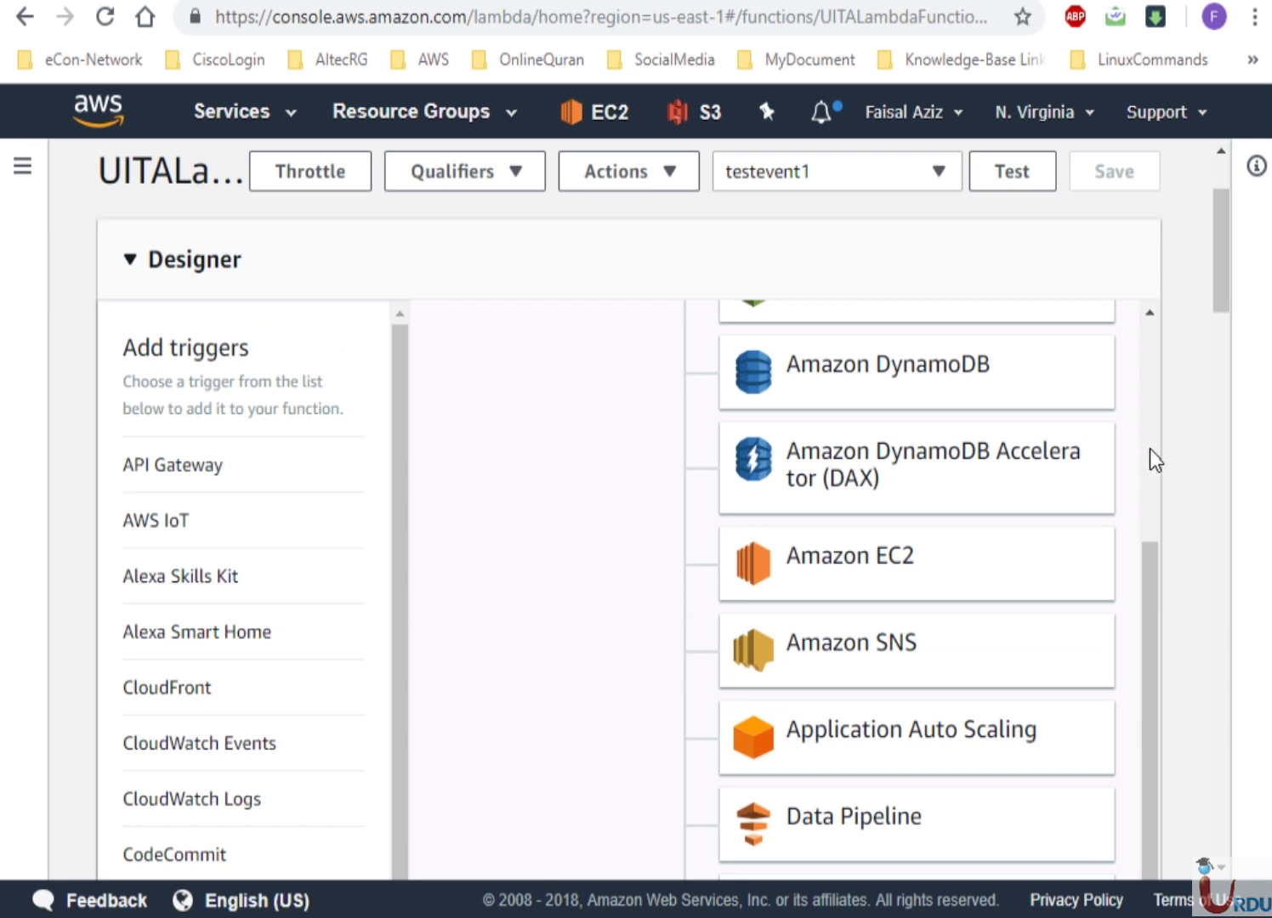
{"action": "scroll", "coordinate": [1150, 454], "scroll_direction": "up", "scroll_amount": 4}
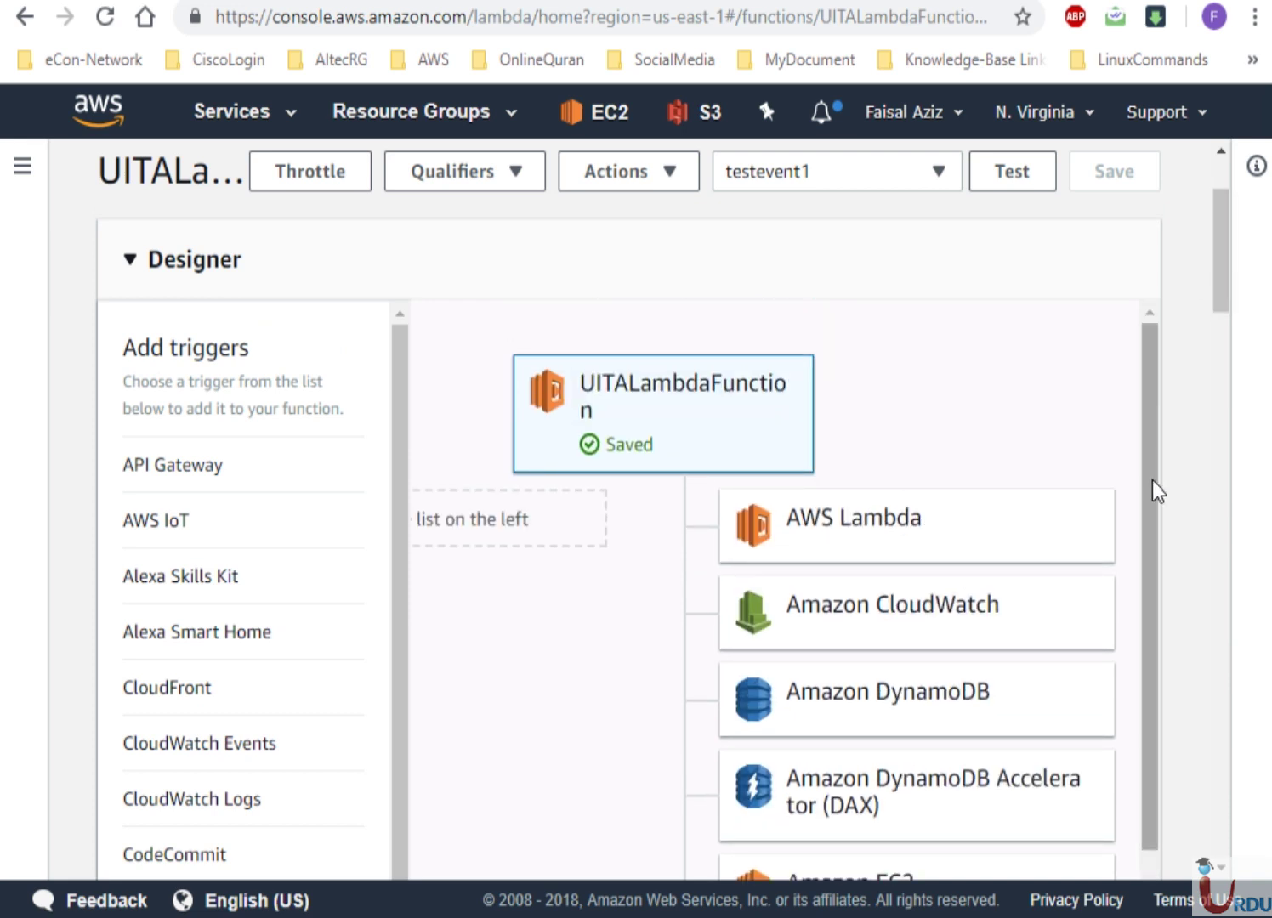
{"action": "left_click_drag", "start_coordinate": [1152, 489], "coordinate": [1188, 363]}
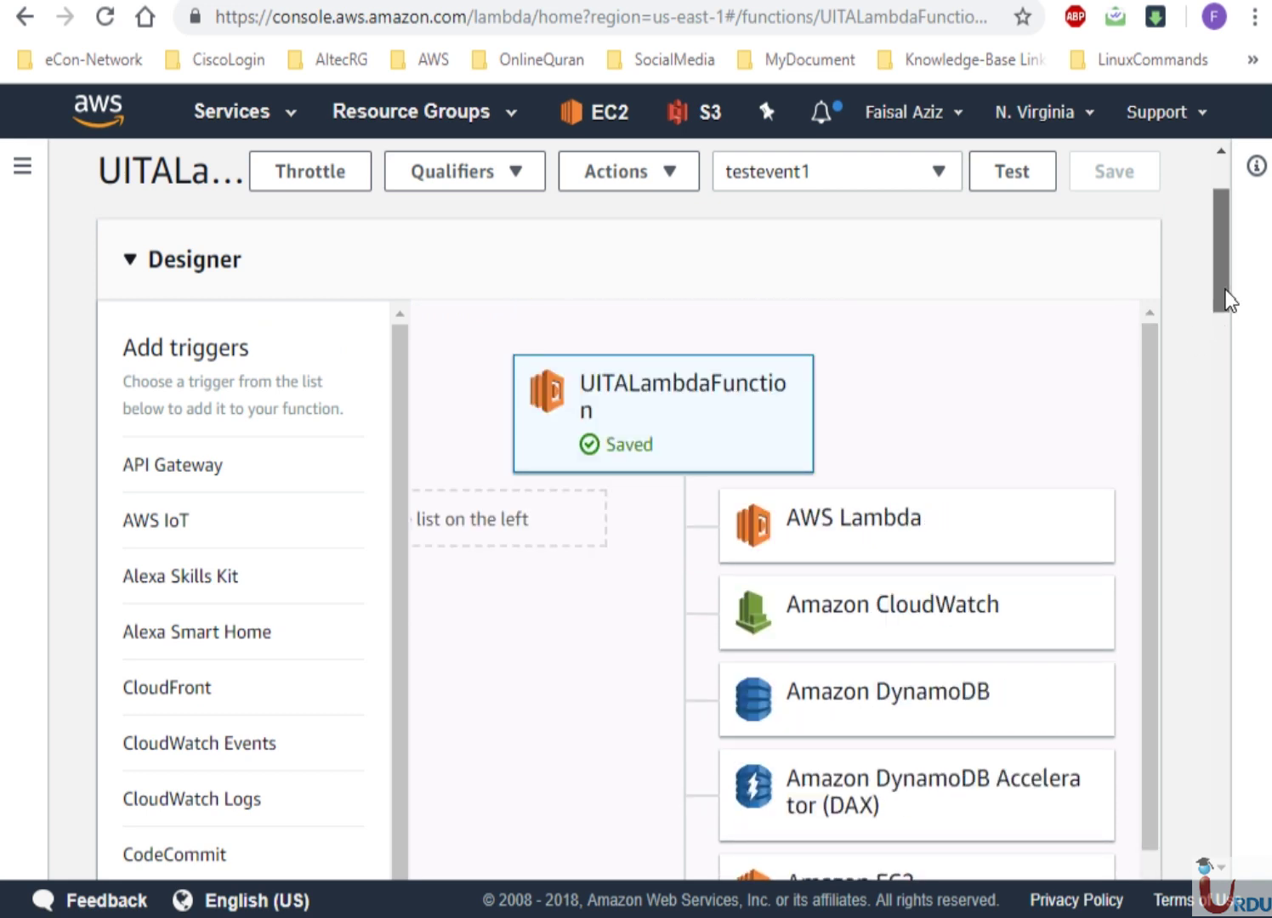
{"action": "left_click_drag", "start_coordinate": [1224, 298], "coordinate": [1226, 252]}
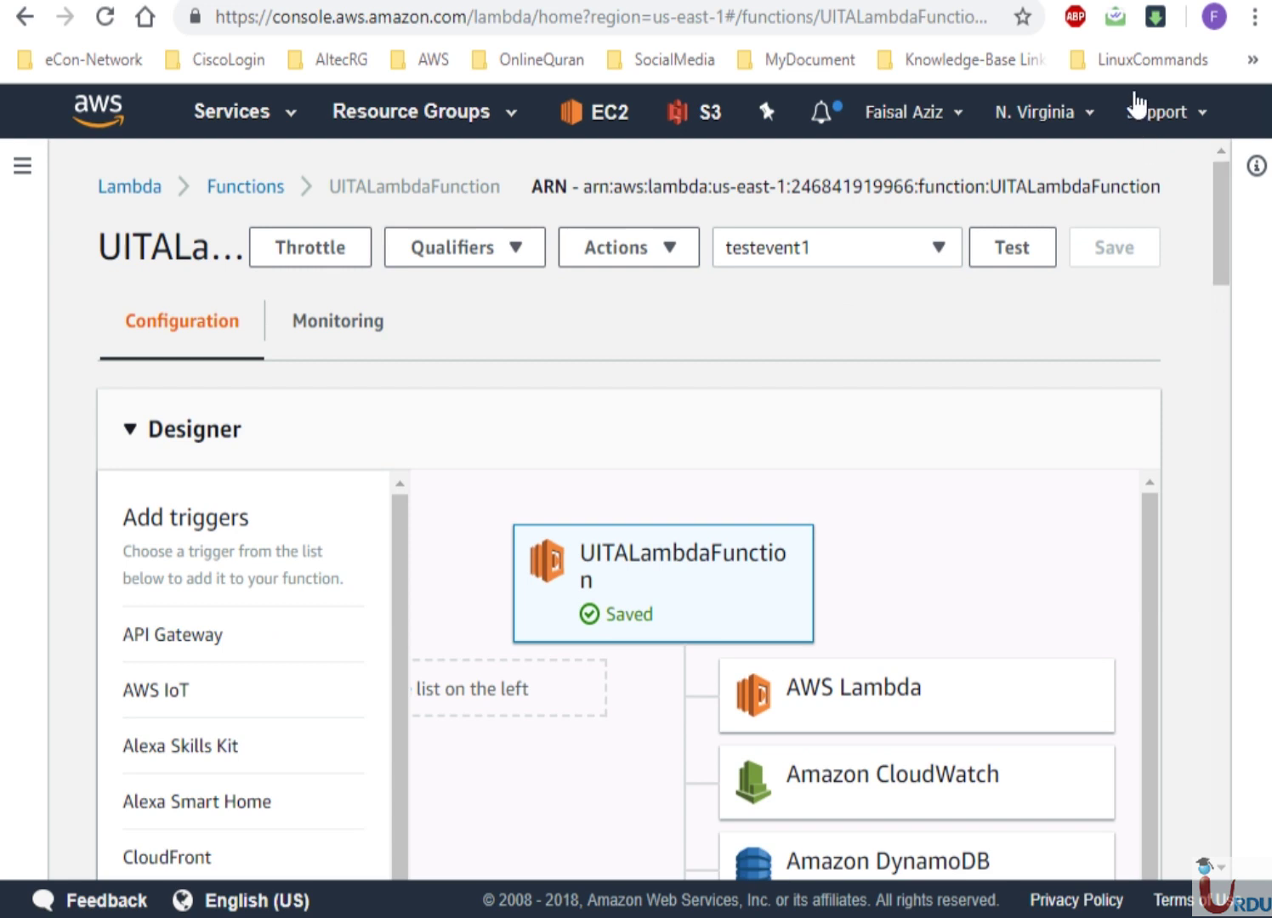
{"action": "scroll", "coordinate": [629, 510], "scroll_direction": "down", "scroll_amount": 2}
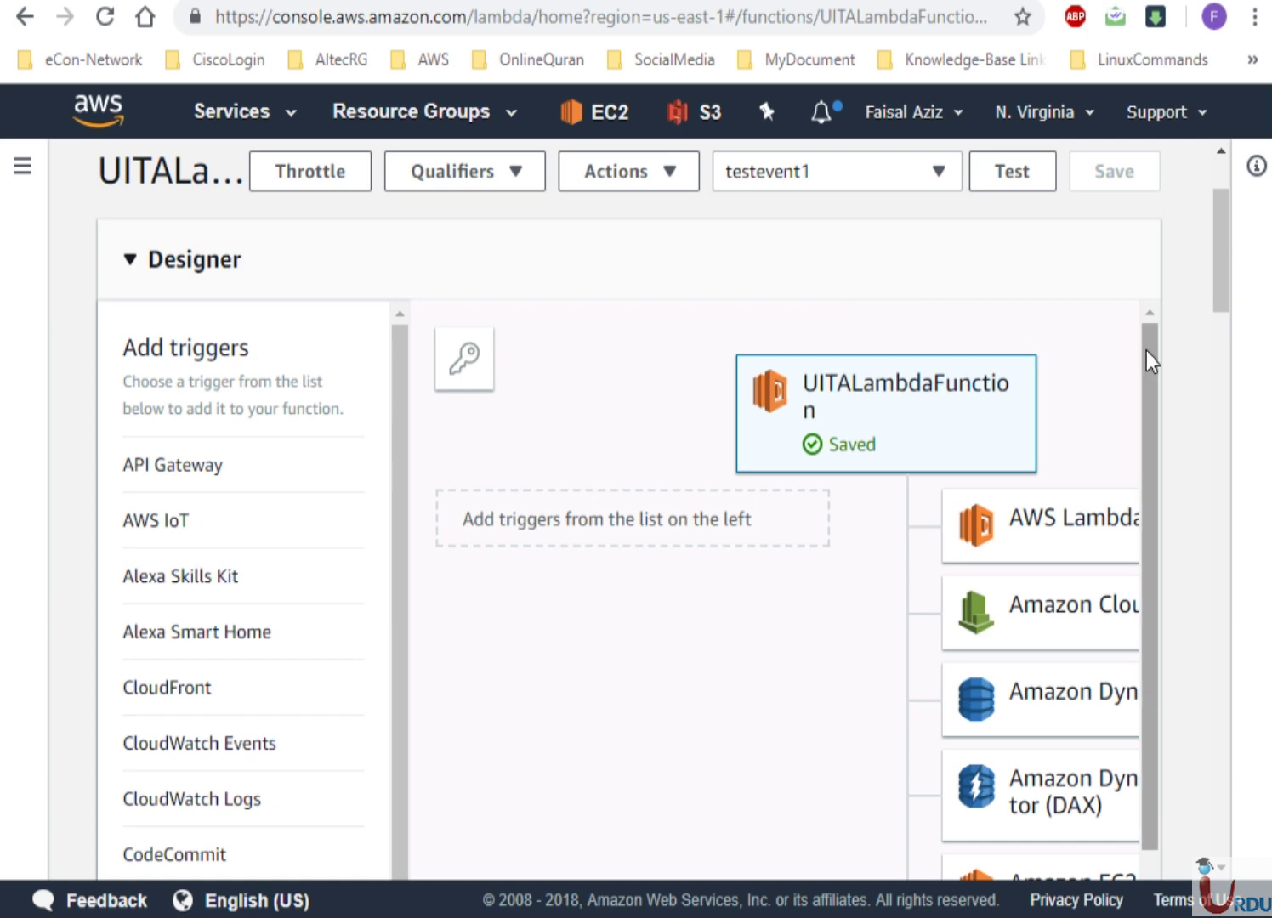
{"action": "left_click_drag", "start_coordinate": [1147, 364], "coordinate": [1149, 483]}
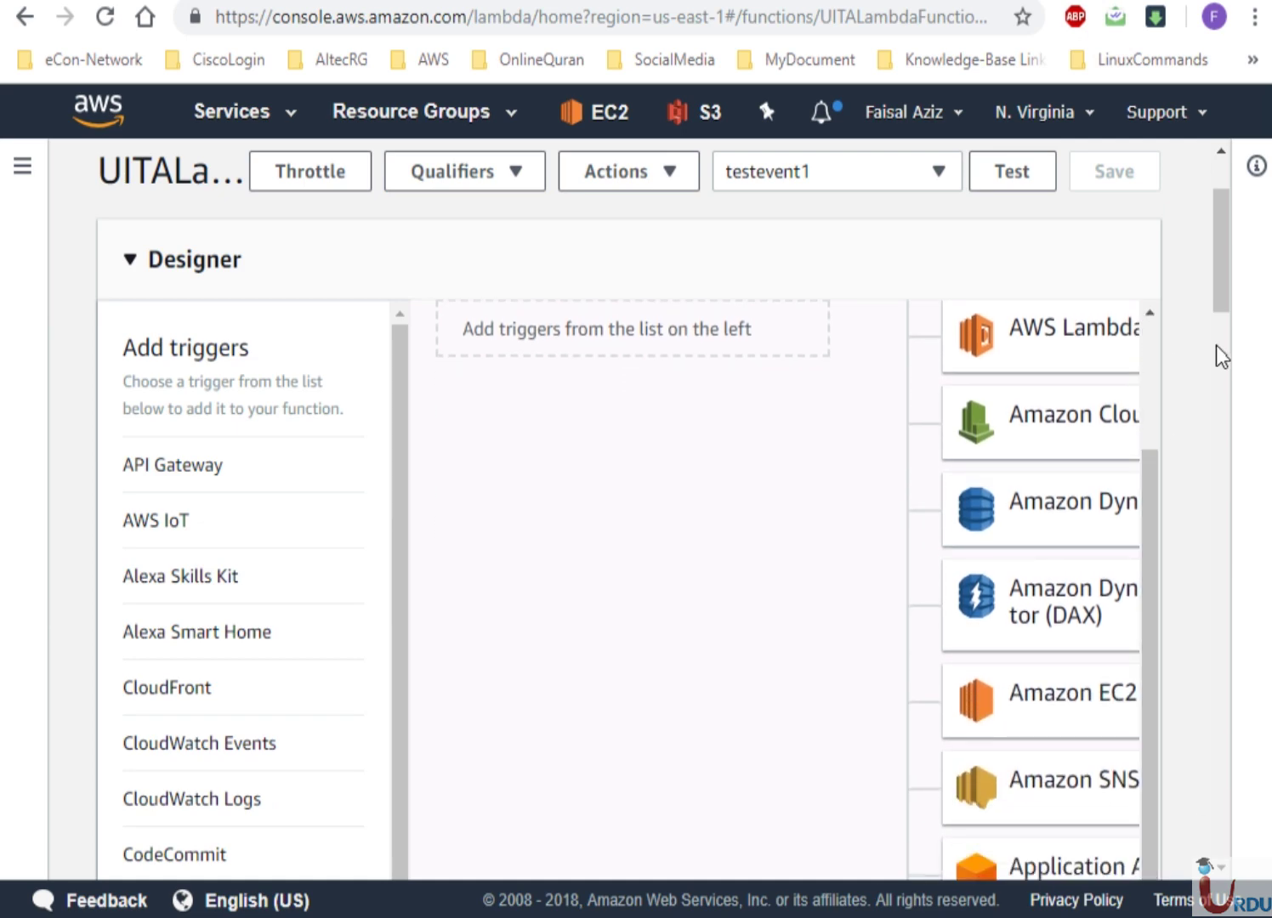
{"action": "mouse_move", "coordinate": [1223, 269]}
{"action": "left_mouse_down"}
{"action": "mouse_move", "coordinate": [1223, 331]}
{"action": "mouse_move", "coordinate": [1223, 291]}
{"action": "left_mouse_up"}
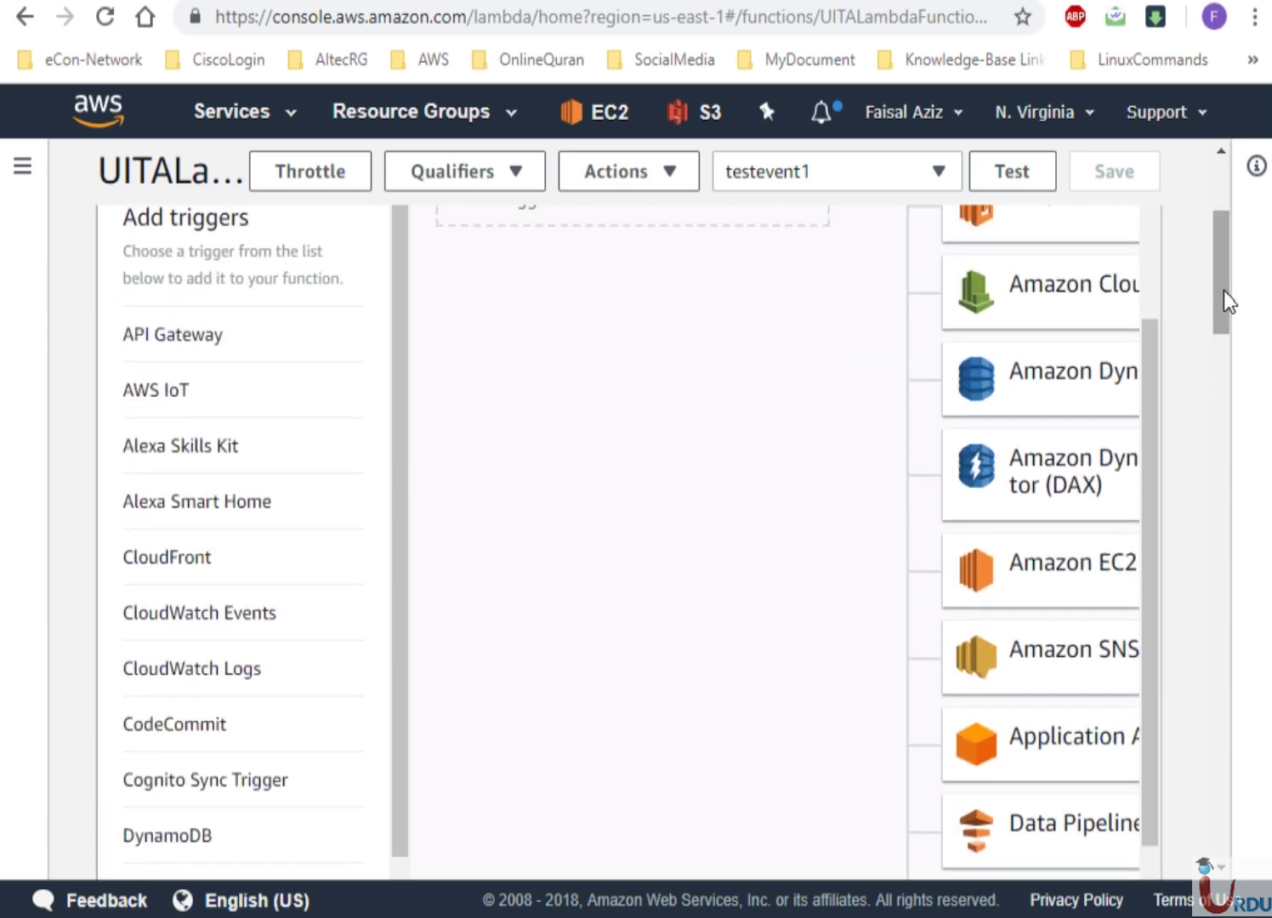
{"action": "scroll", "coordinate": [1152, 298], "scroll_direction": "up", "scroll_amount": 3}
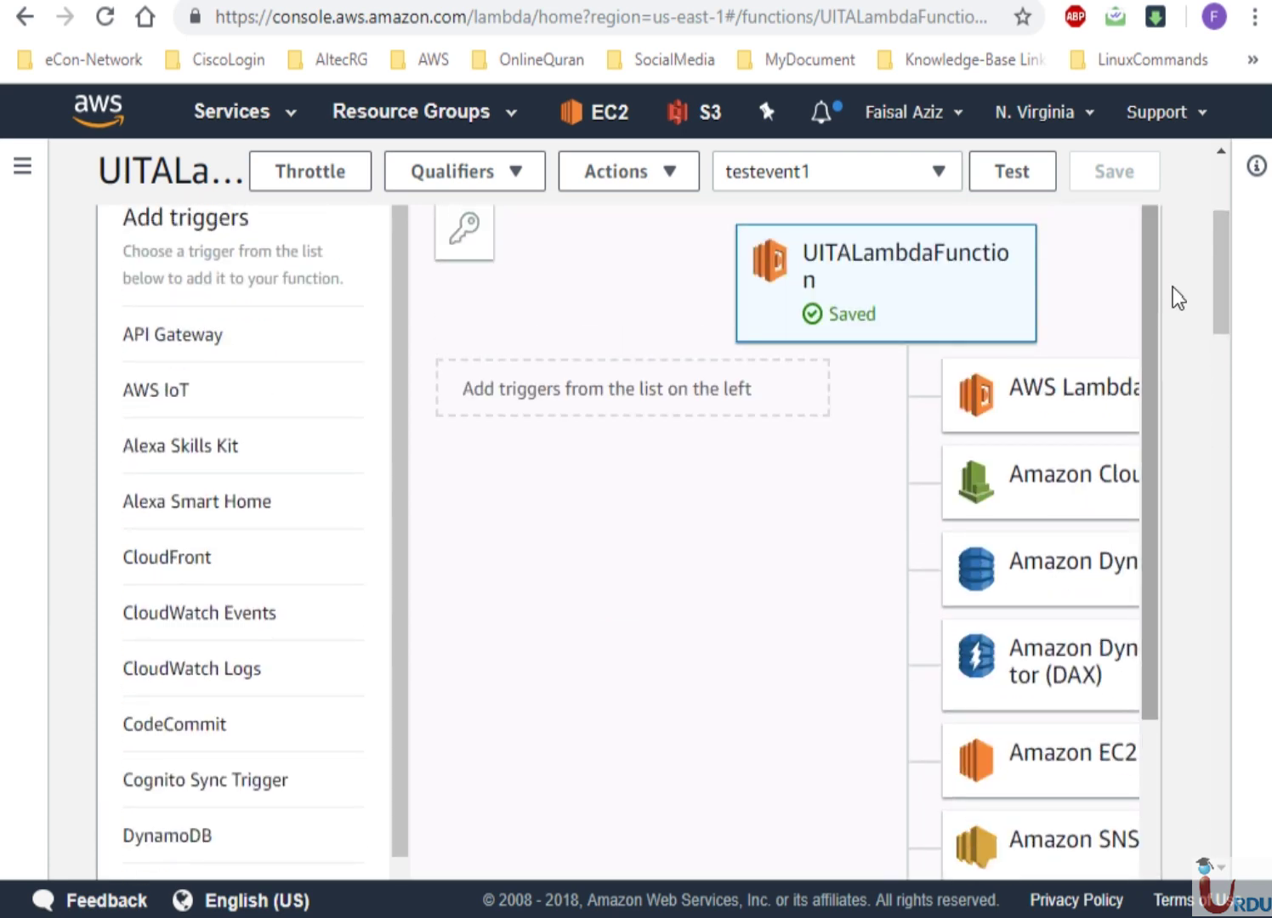
{"action": "left_click_drag", "start_coordinate": [1215, 264], "coordinate": [1064, 80]}
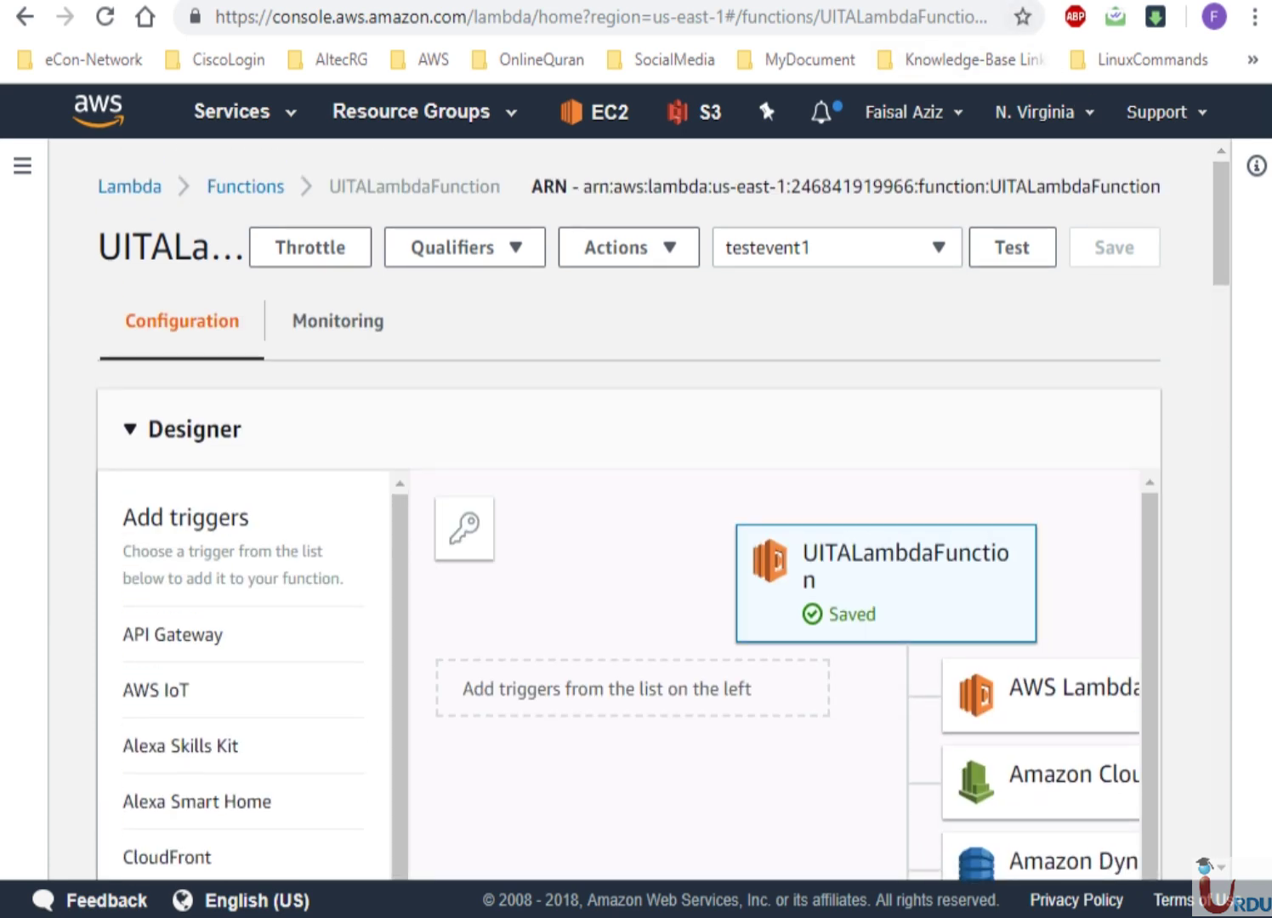
Switch to the IAM role testrole1 and examine the summary and JSON of its AmazonDynamoDBReadOnlyAccess policy
{"action": "key", "text": "ctrl+Tab"}
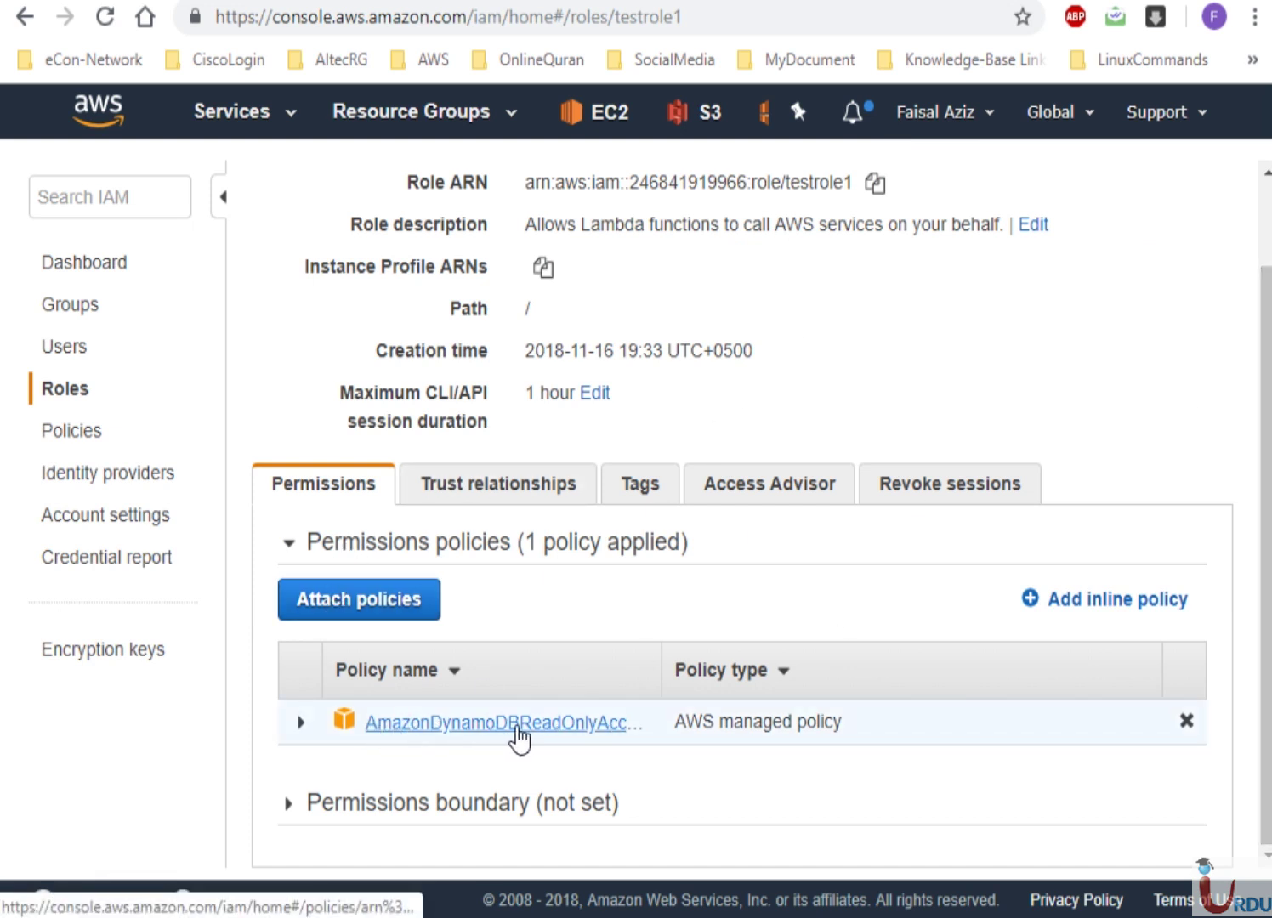
{"action": "left_click", "coordinate": [301, 724]}
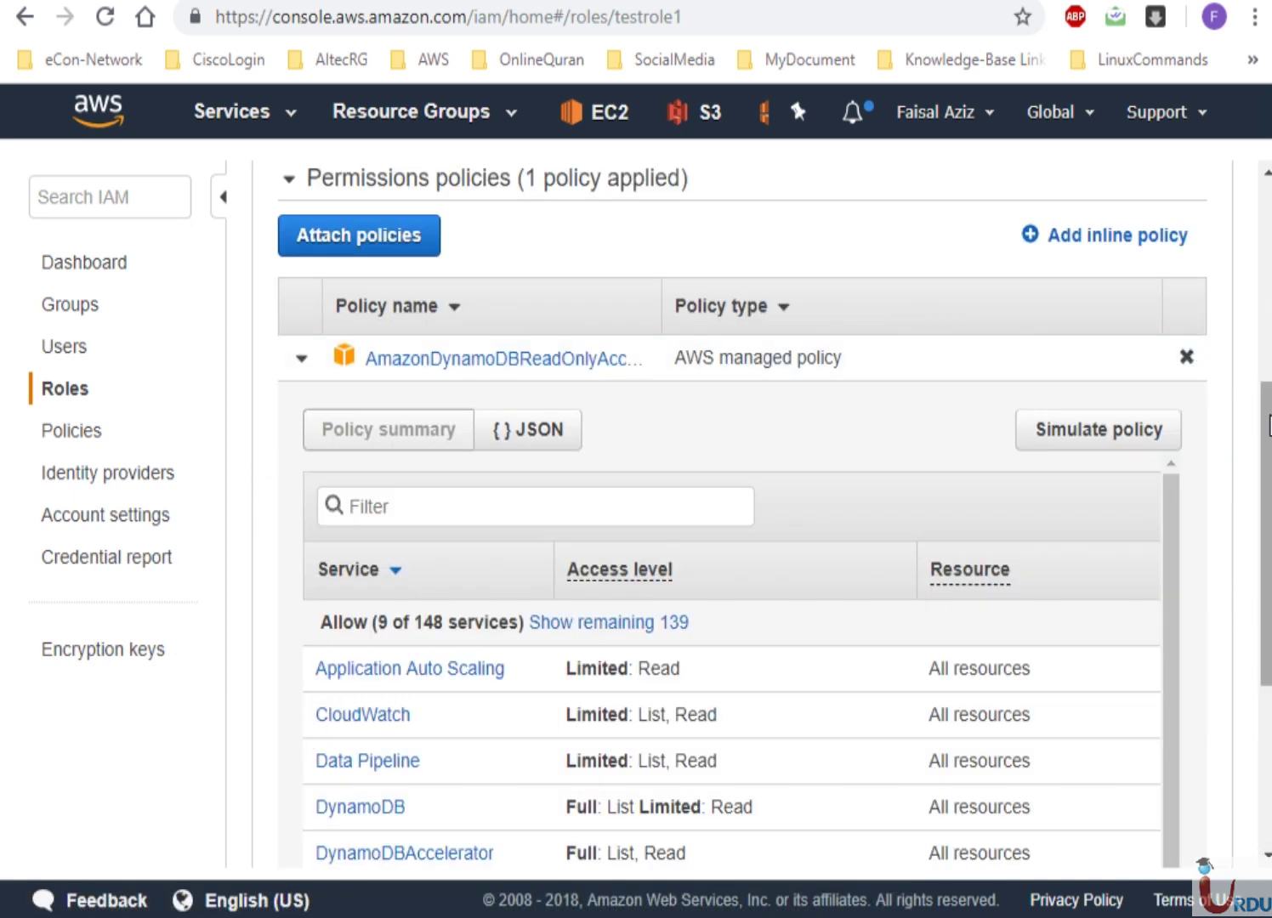
{"action": "scroll", "coordinate": [1266, 466], "scroll_direction": "down", "scroll_amount": 1}
{"action": "left_click_drag", "start_coordinate": [1270, 466], "coordinate": [1266, 557]}
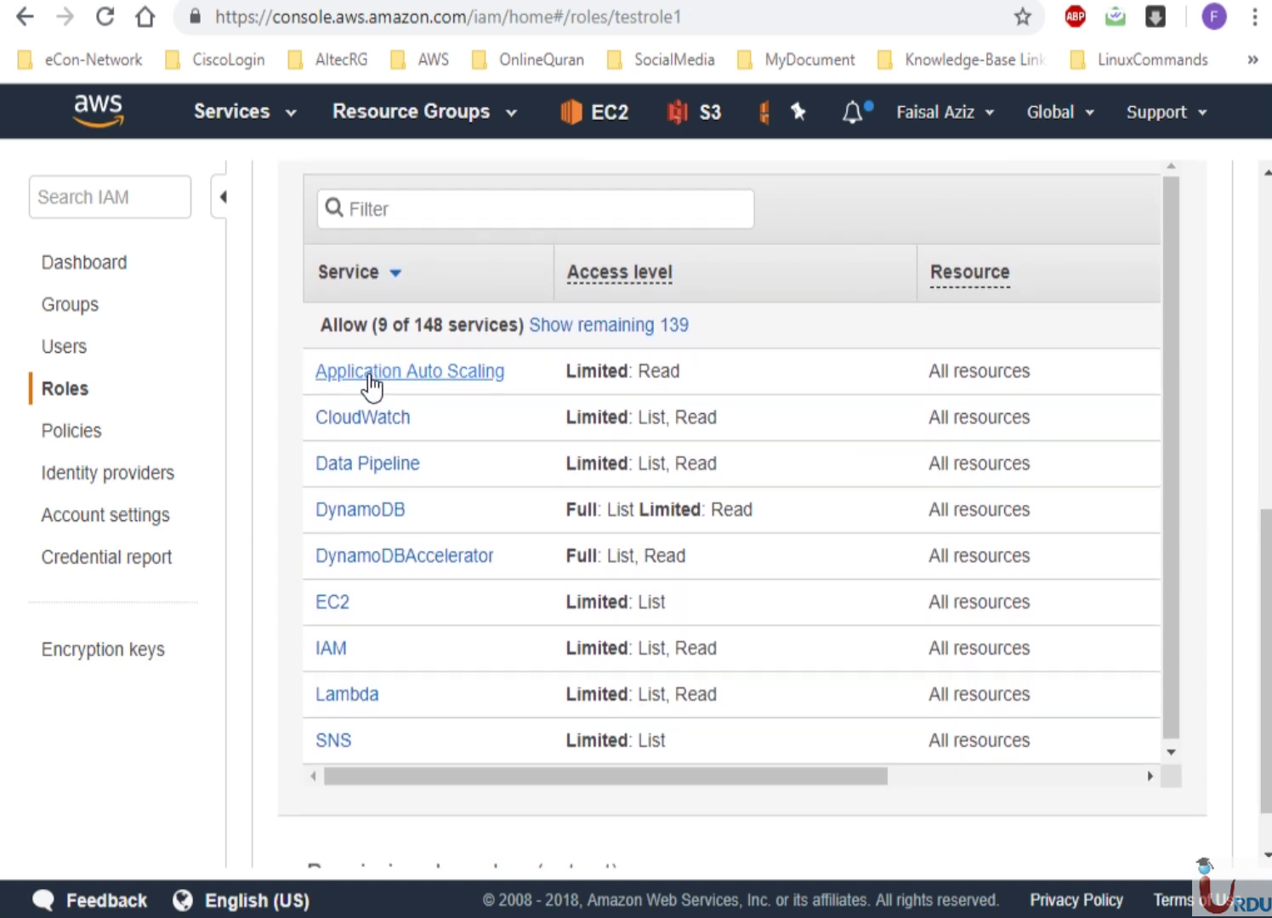
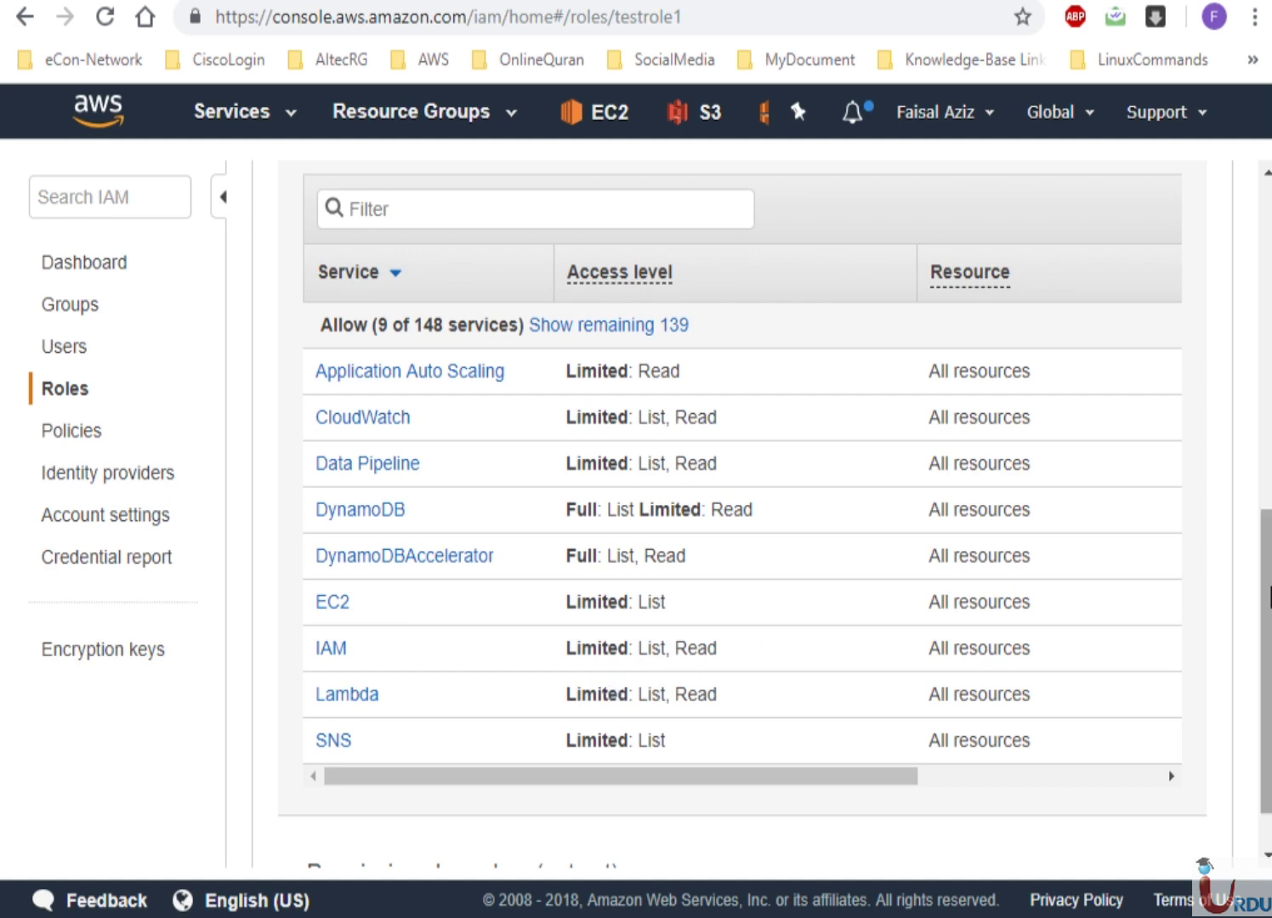
{"action": "left_click_drag", "start_coordinate": [1263, 592], "coordinate": [1262, 490]}
{"action": "left_click", "coordinate": [538, 392]}
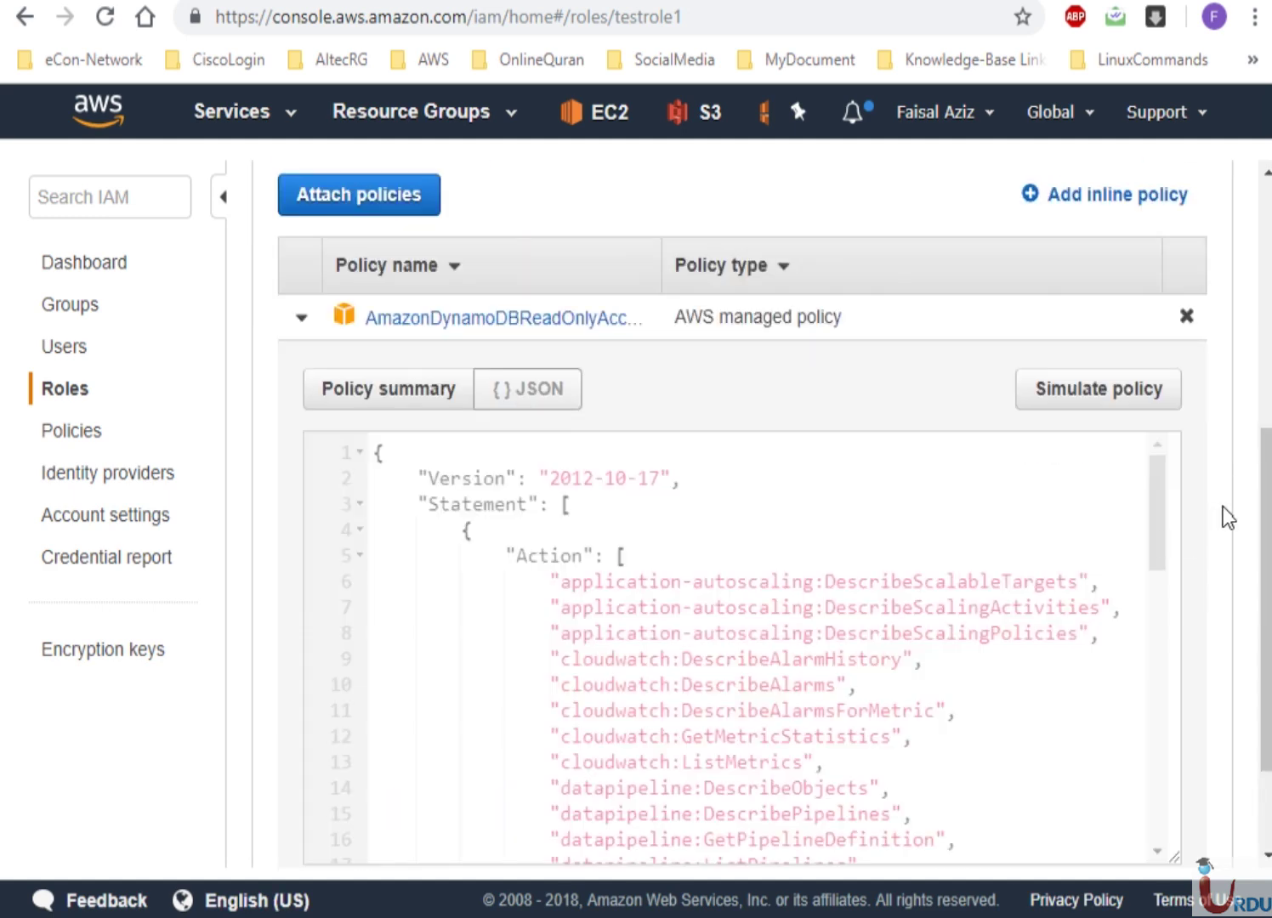
{"action": "mouse_move", "coordinate": [1168, 512]}
{"action": "left_mouse_down"}
{"action": "mouse_move", "coordinate": [1157, 751]}
{"action": "mouse_move", "coordinate": [1162, 512]}
{"action": "left_mouse_up"}
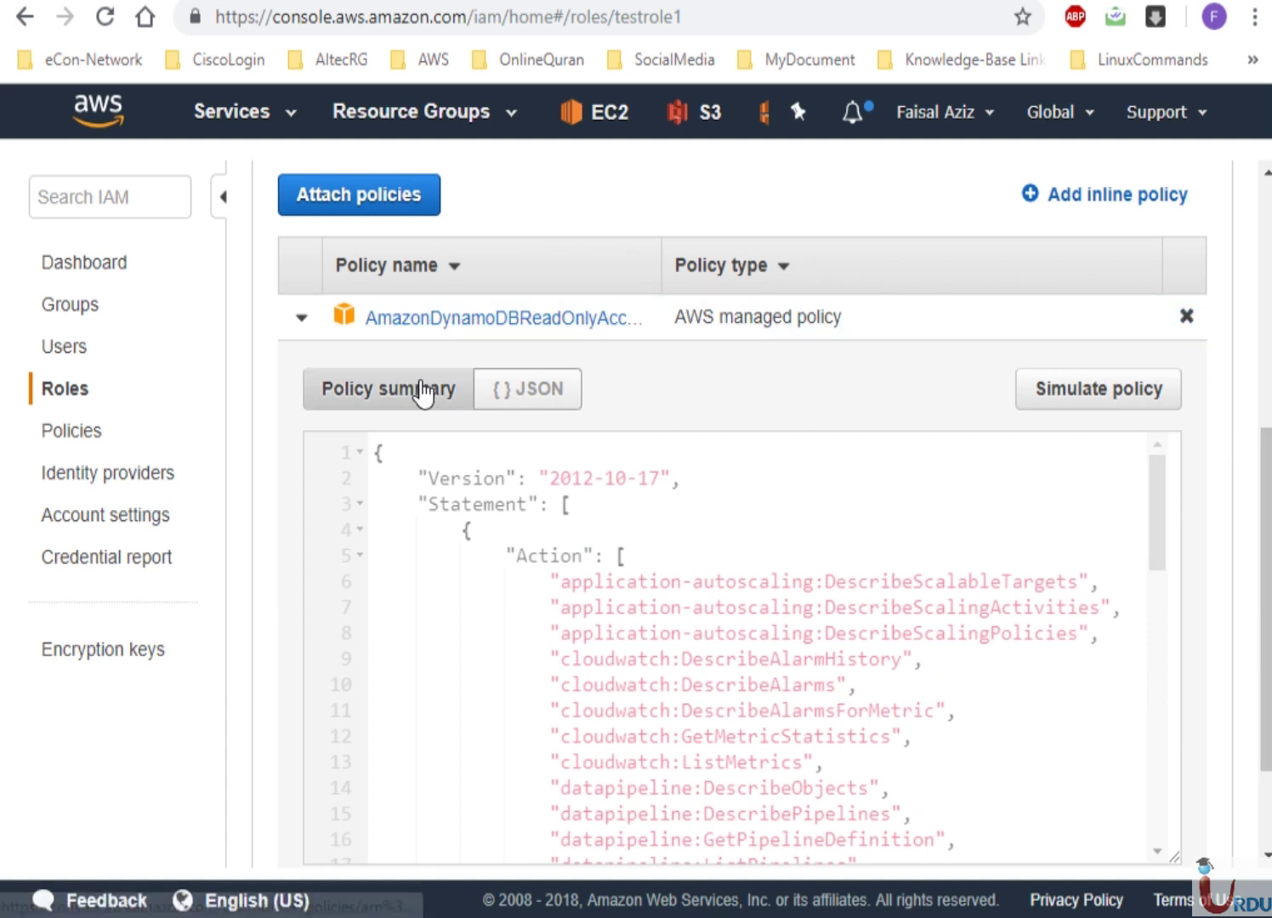
{"action": "left_click", "coordinate": [426, 390]}
{"action": "left_click", "coordinate": [301, 319]}
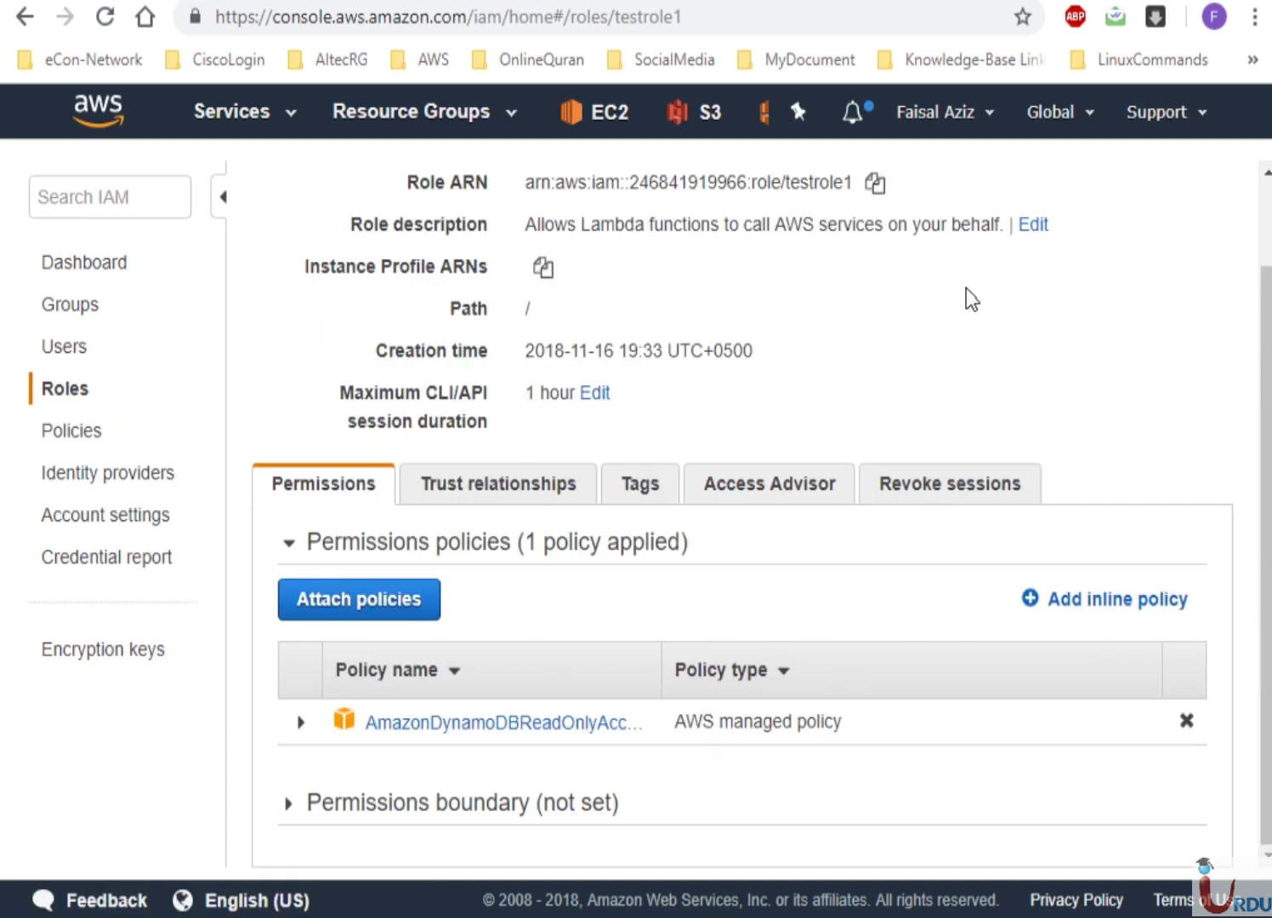
Return to UITALambdaFunction in Lambda and compare the resources in the Designer with the services allowed by the policy
{"action": "key", "text": "ctrl+Tab"}
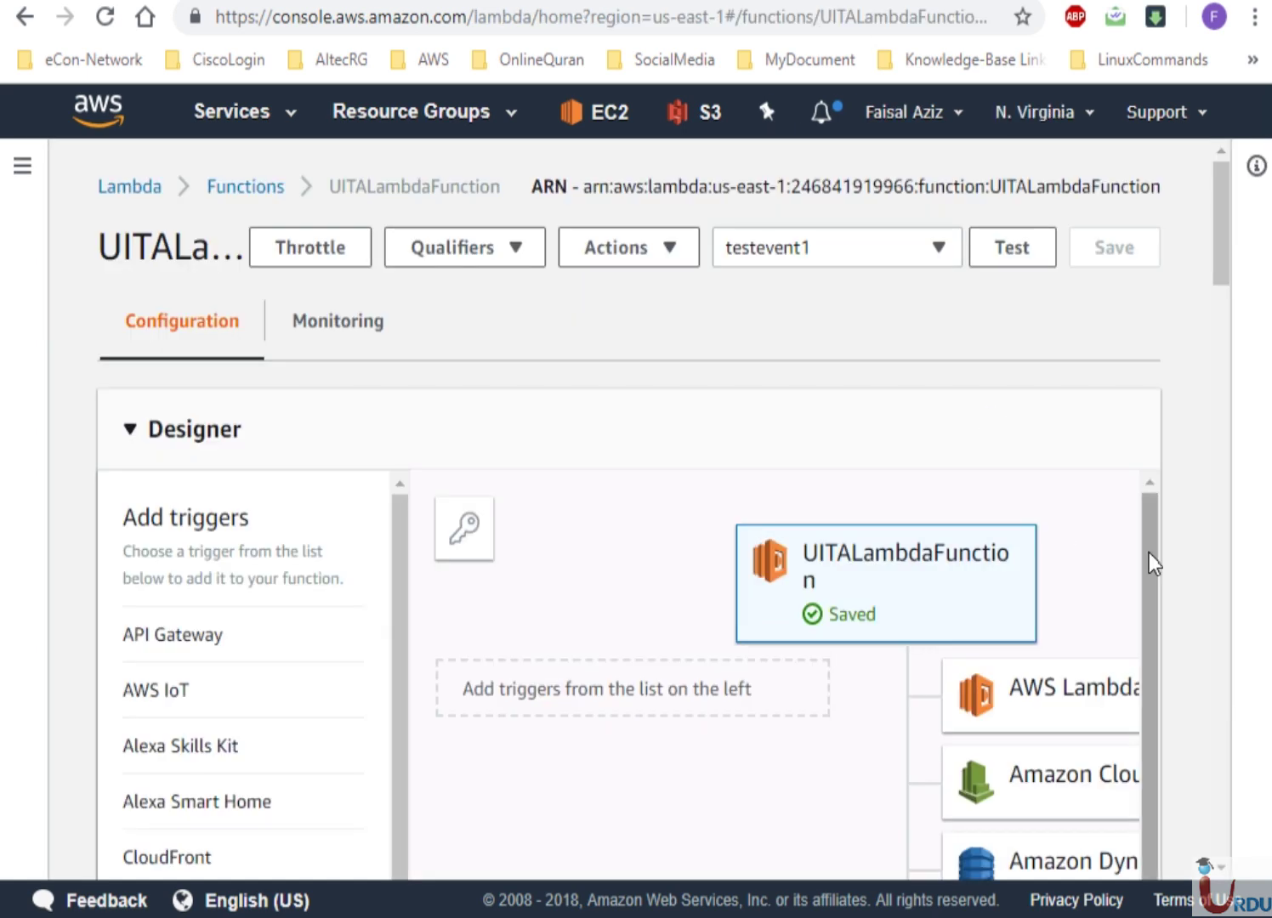
{"action": "left_click_drag", "start_coordinate": [1152, 576], "coordinate": [1144, 752]}
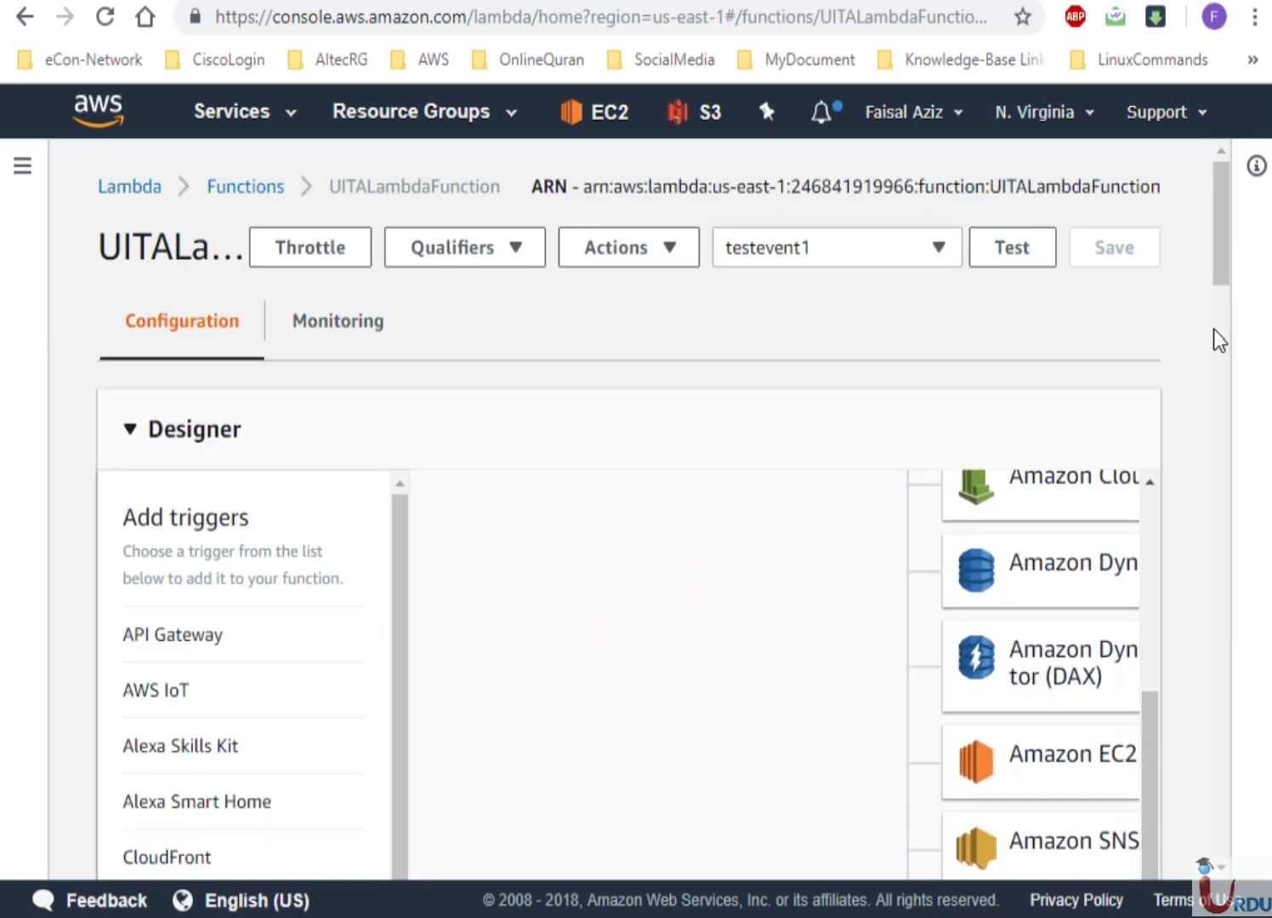
{"action": "left_click_drag", "start_coordinate": [1217, 269], "coordinate": [1227, 313]}
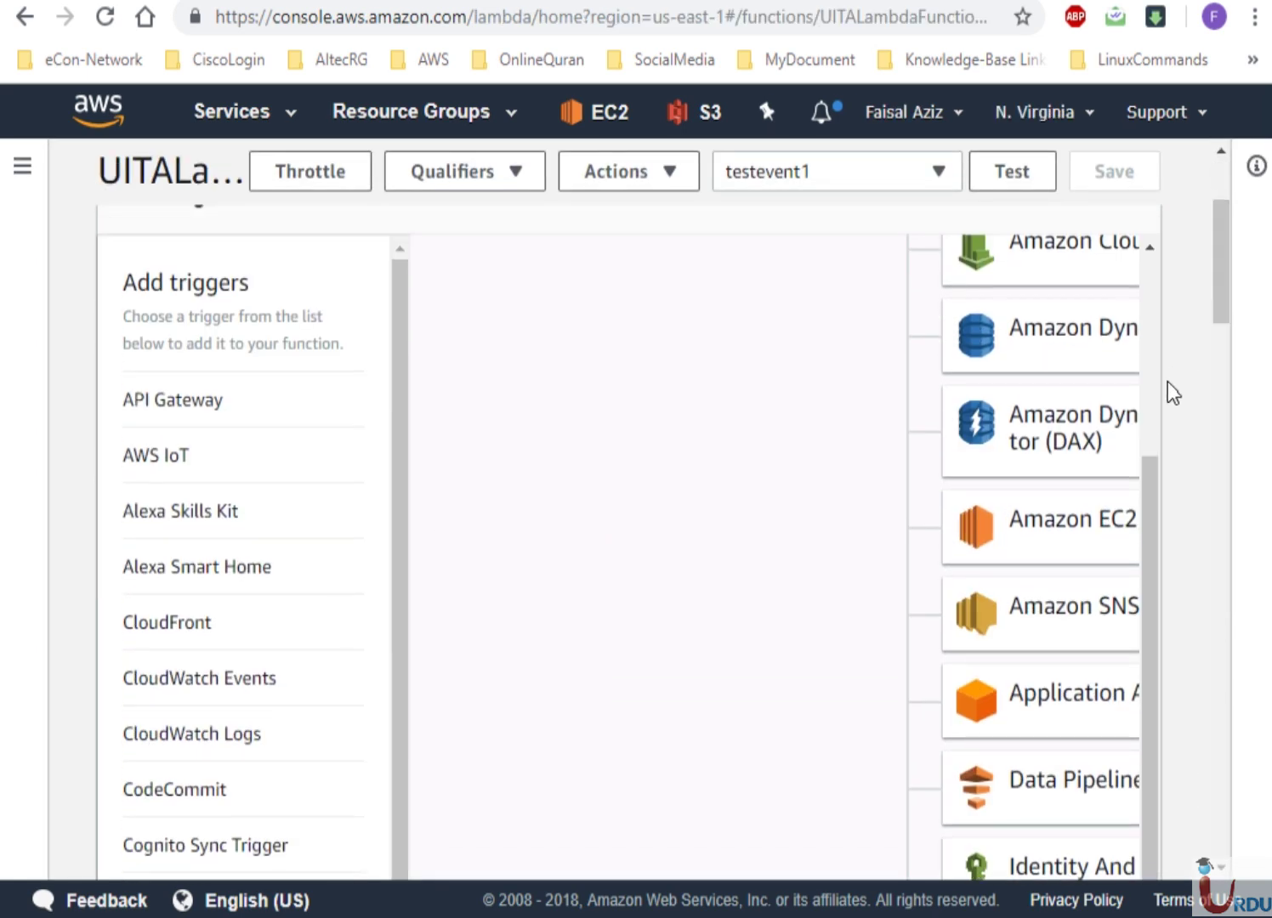
{"action": "left_click_drag", "start_coordinate": [1147, 482], "coordinate": [1152, 361]}
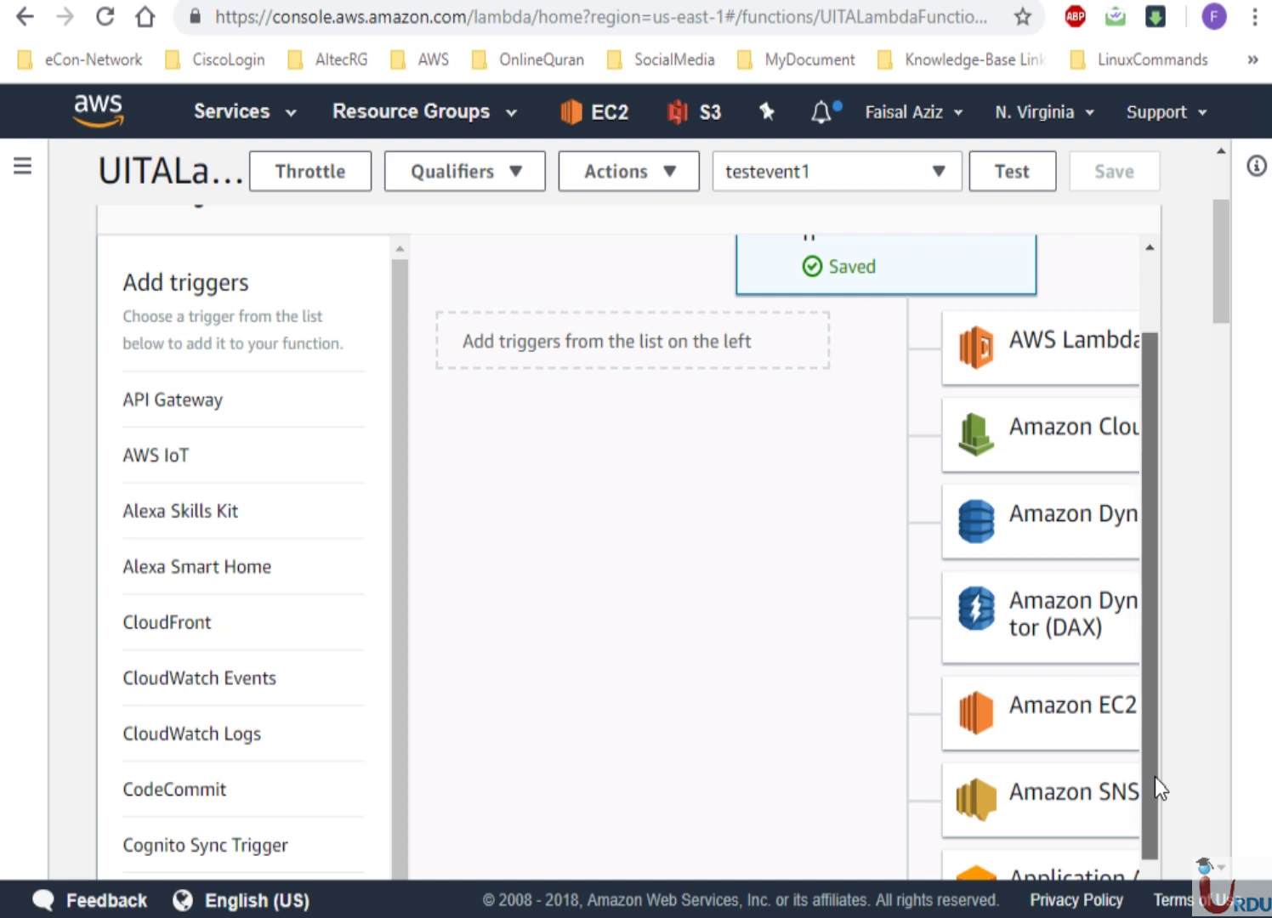
{"action": "scroll", "coordinate": [1154, 782], "scroll_direction": "down", "scroll_amount": 1}
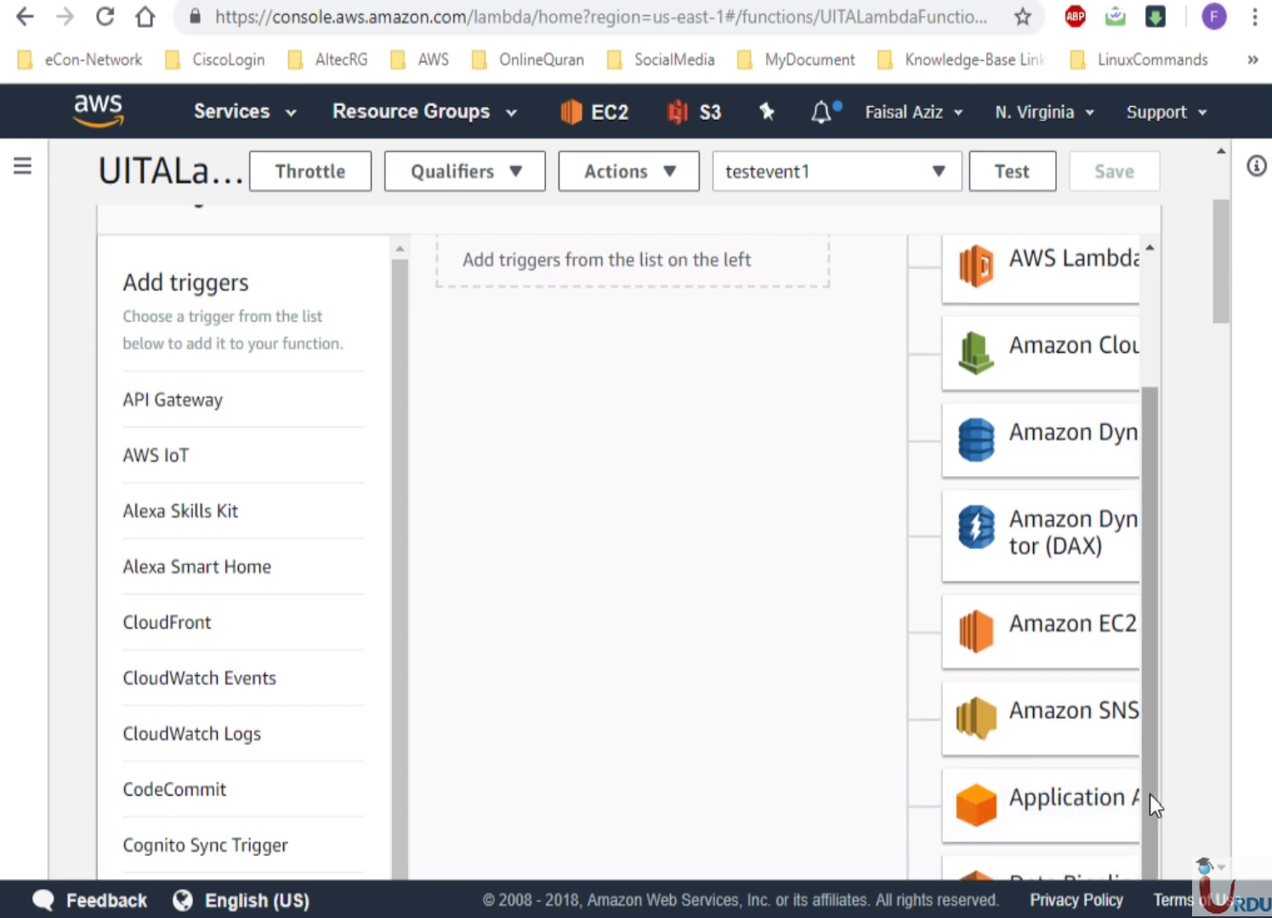
{"action": "left_click_drag", "start_coordinate": [1149, 795], "coordinate": [1155, 818]}
{"action": "mouse_move", "coordinate": [1220, 304]}
{"action": "left_mouse_down"}
{"action": "mouse_move", "coordinate": [1226, 368]}
{"action": "mouse_move", "coordinate": [1221, 279]}
{"action": "left_mouse_up"}
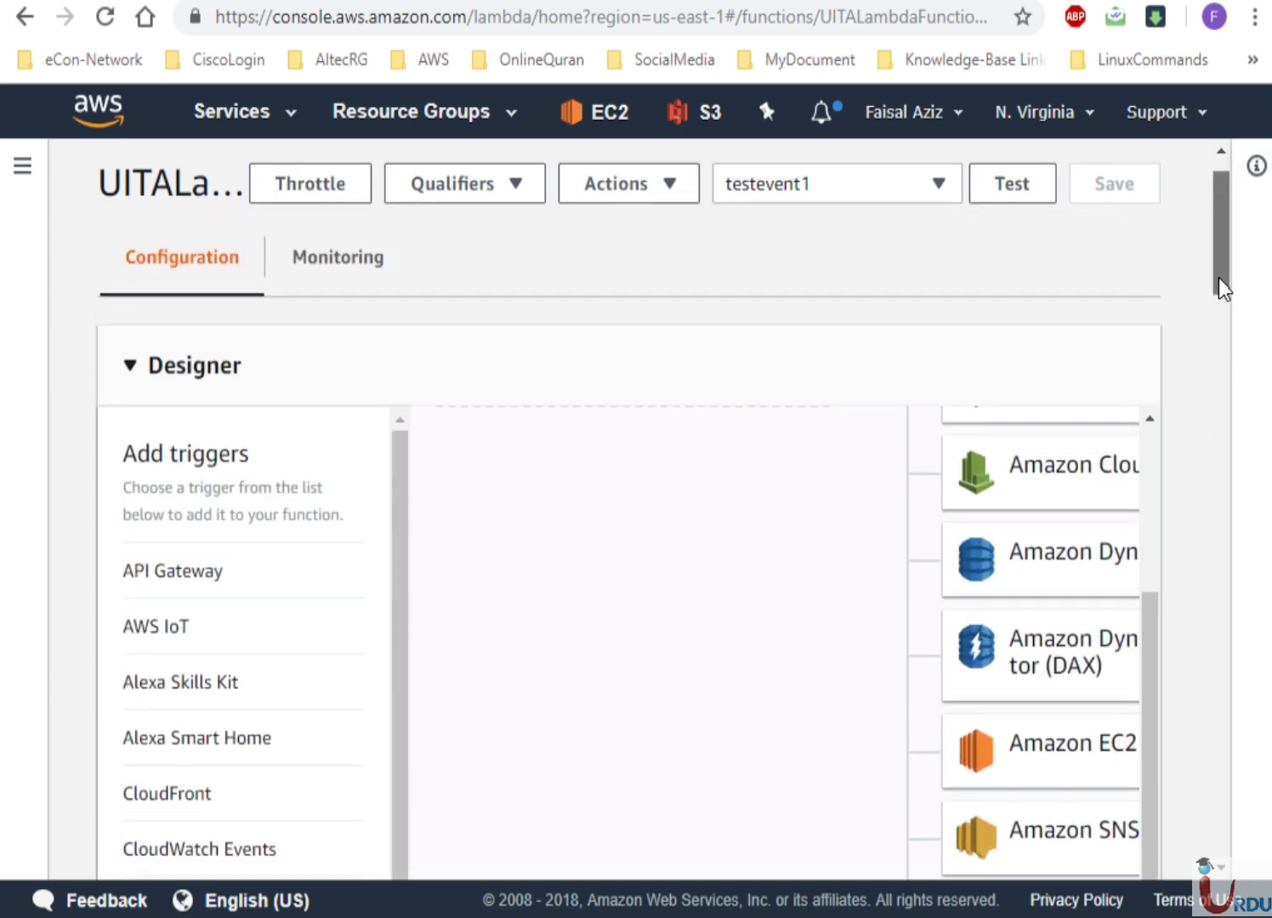
{"action": "scroll", "coordinate": [1155, 552], "scroll_direction": "up", "scroll_amount": 3}
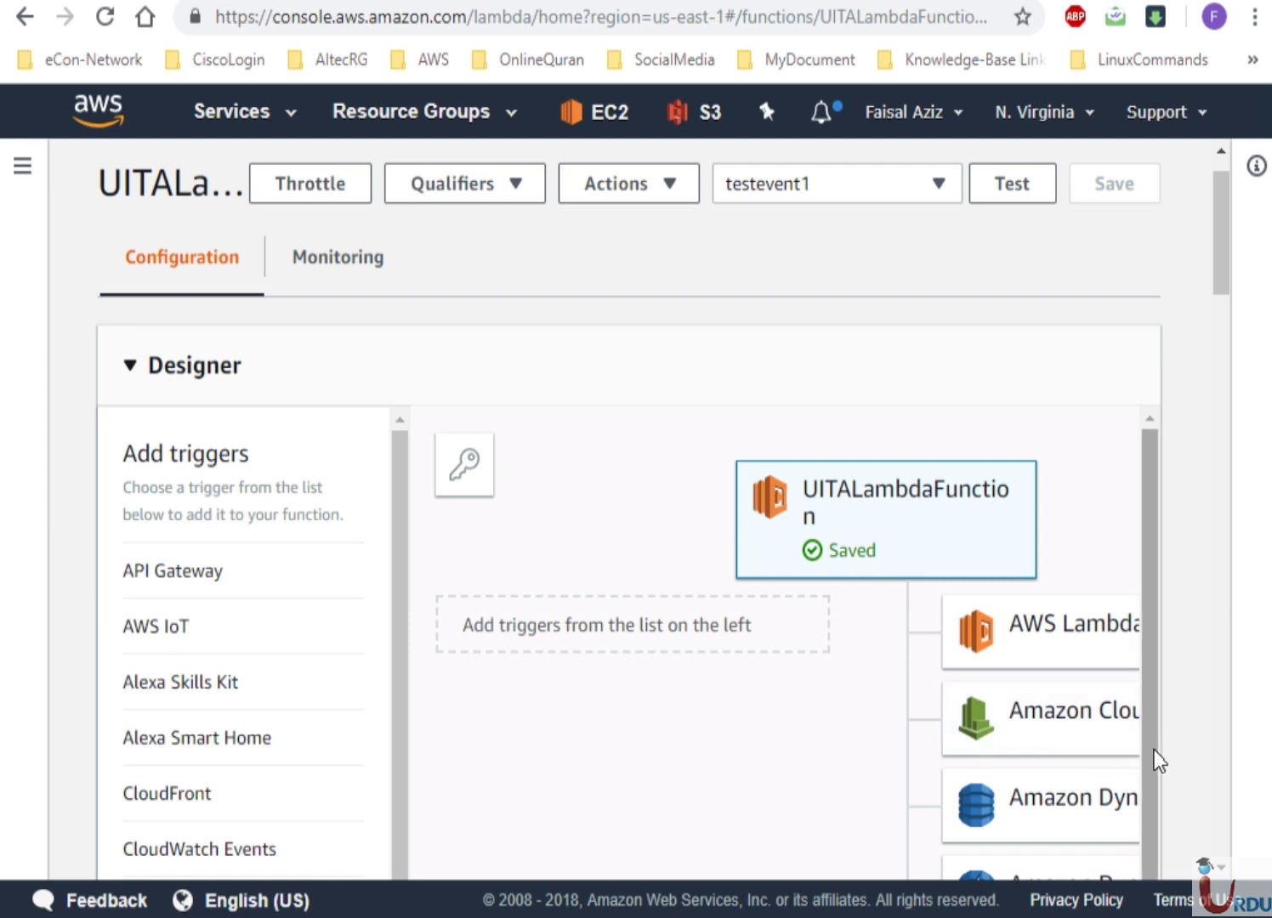
{"action": "left_click_drag", "start_coordinate": [1154, 750], "coordinate": [1153, 783]}
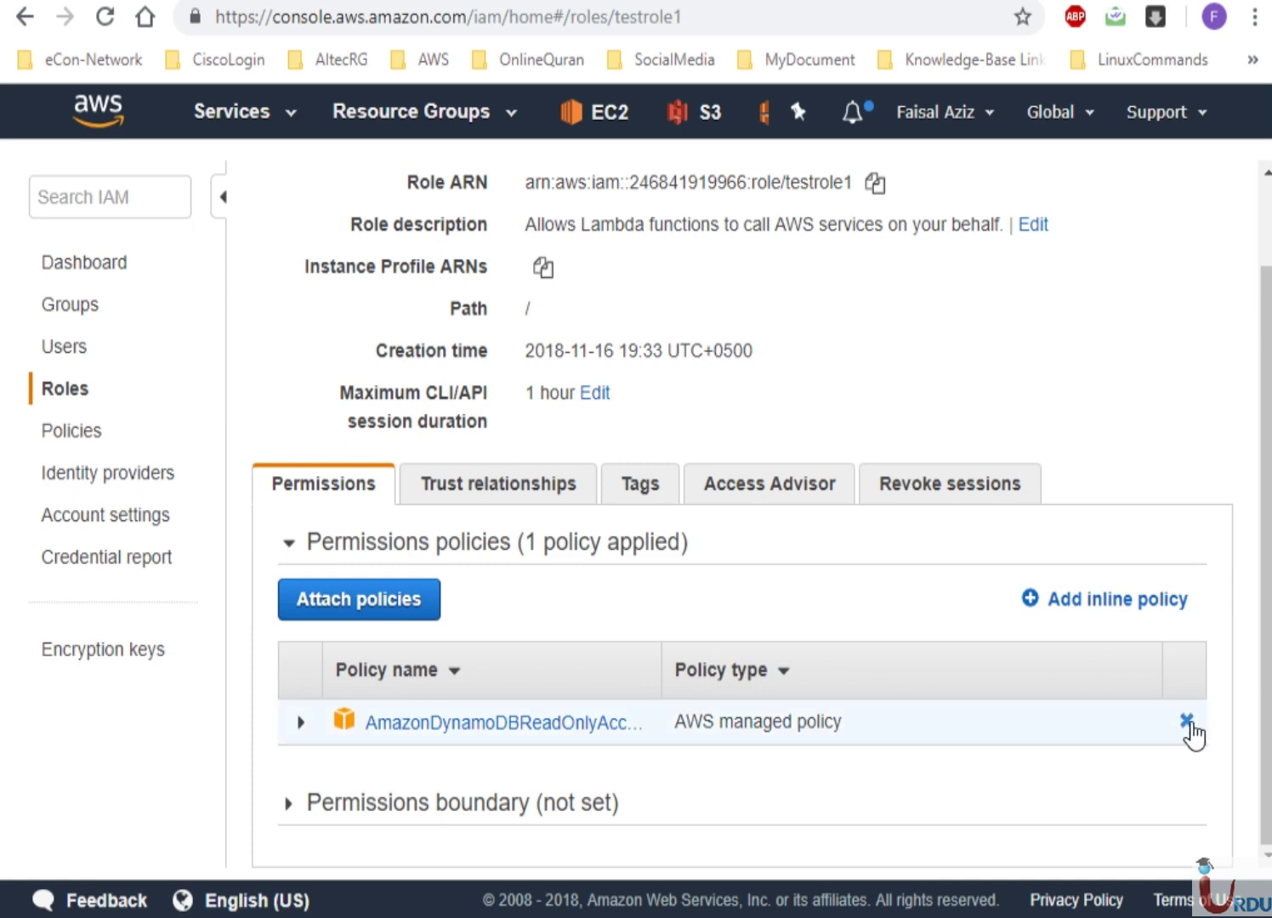
Detach the AmazonDynamoDBReadOnlyAccess policy from testrole1 and search the attachable policies for cloudwatchlog
{"action": "left_click", "coordinate": [1187, 721]}
{"action": "left_click", "coordinate": [948, 354]}
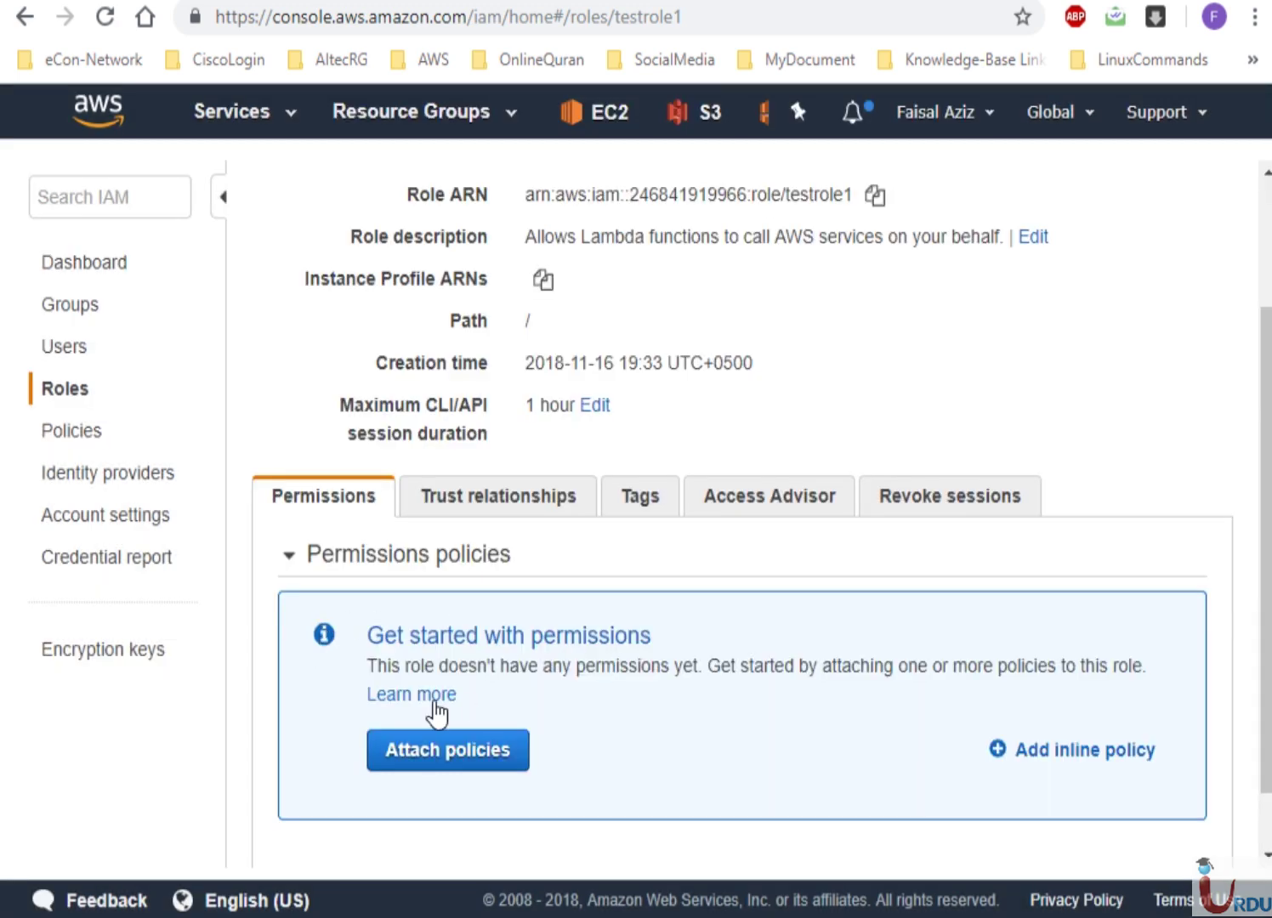
{"action": "left_click", "coordinate": [415, 739]}
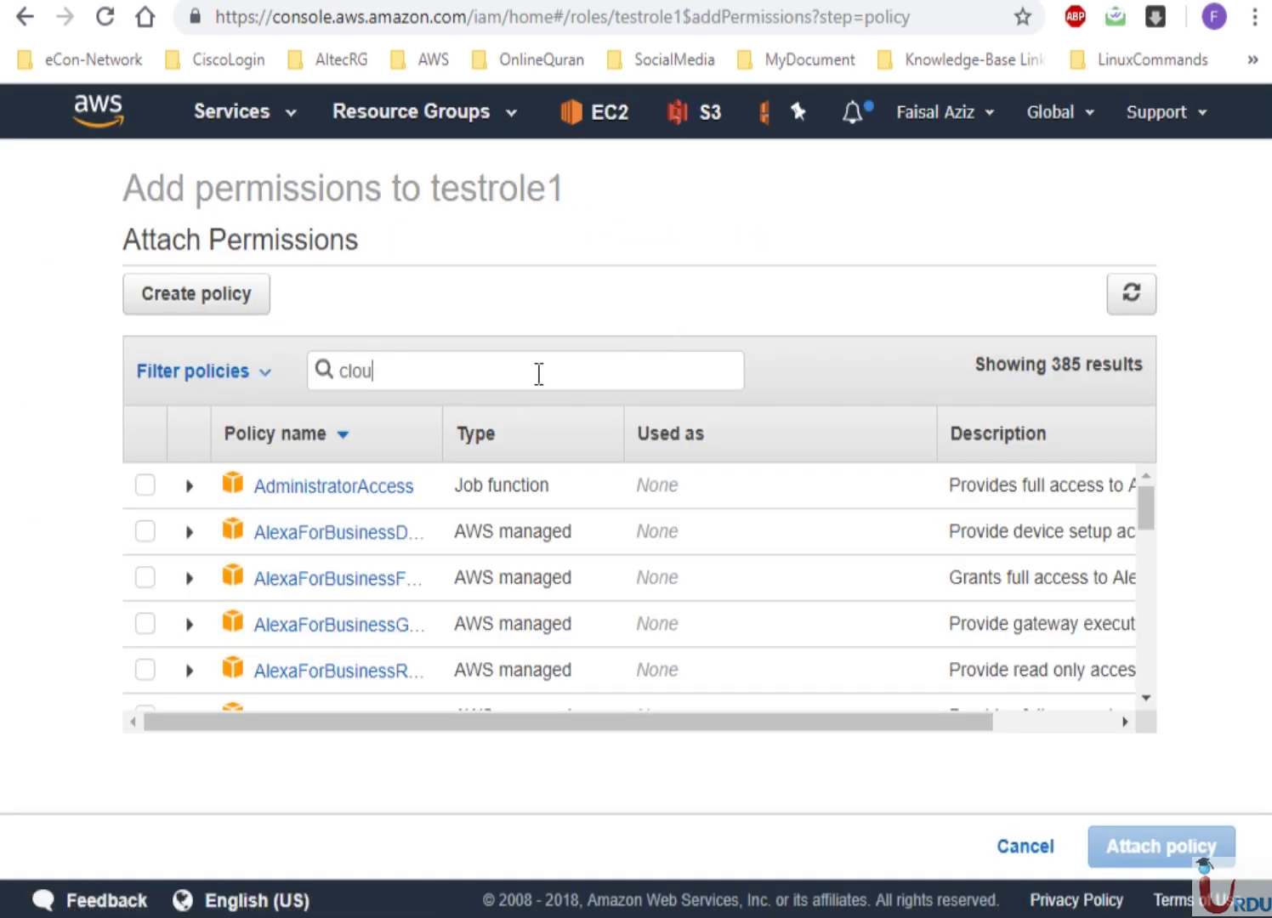
{"action": "left_click", "coordinate": [539, 374]}
{"action": "type", "text": "cloudwatchl"}
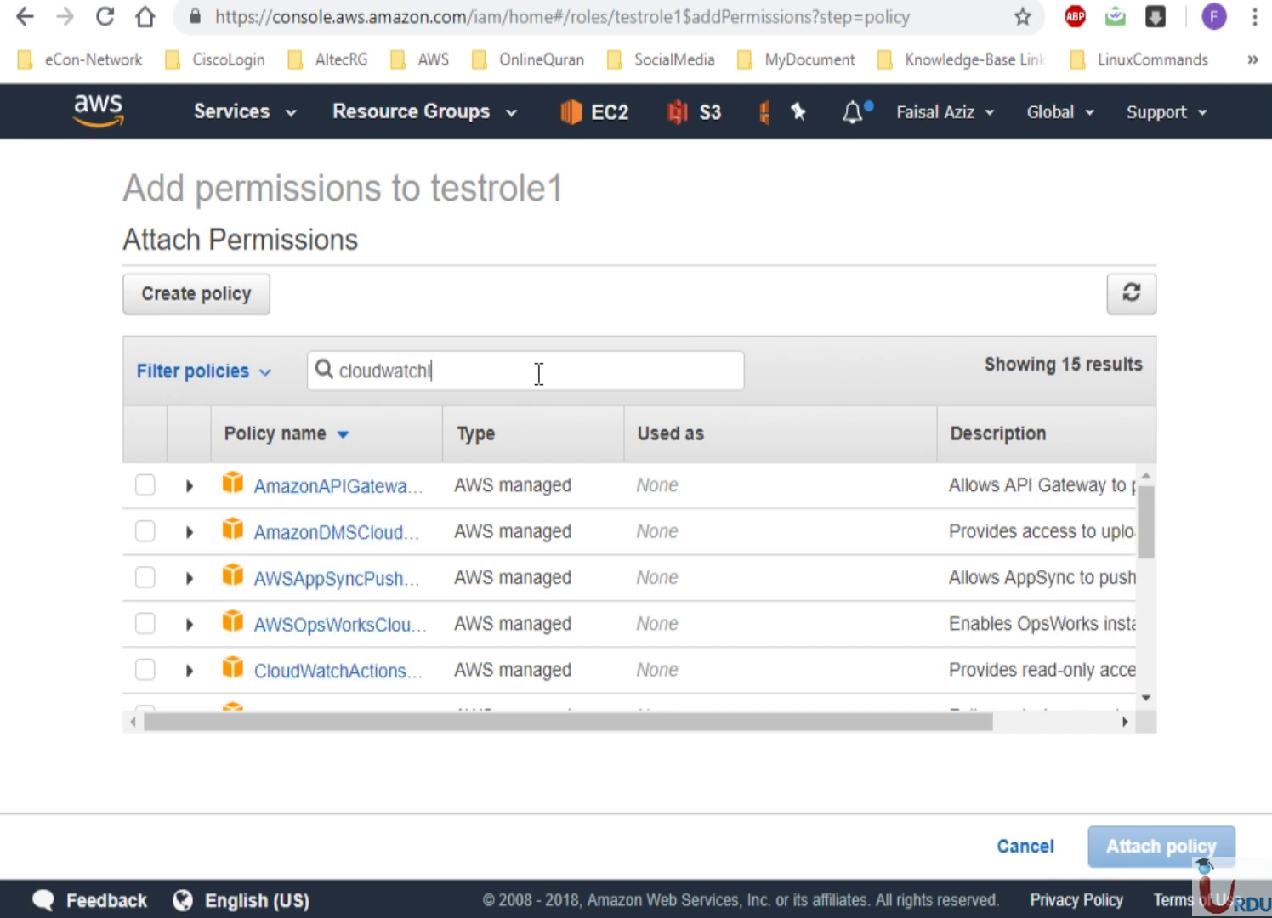
{"action": "type", "text": "og"}
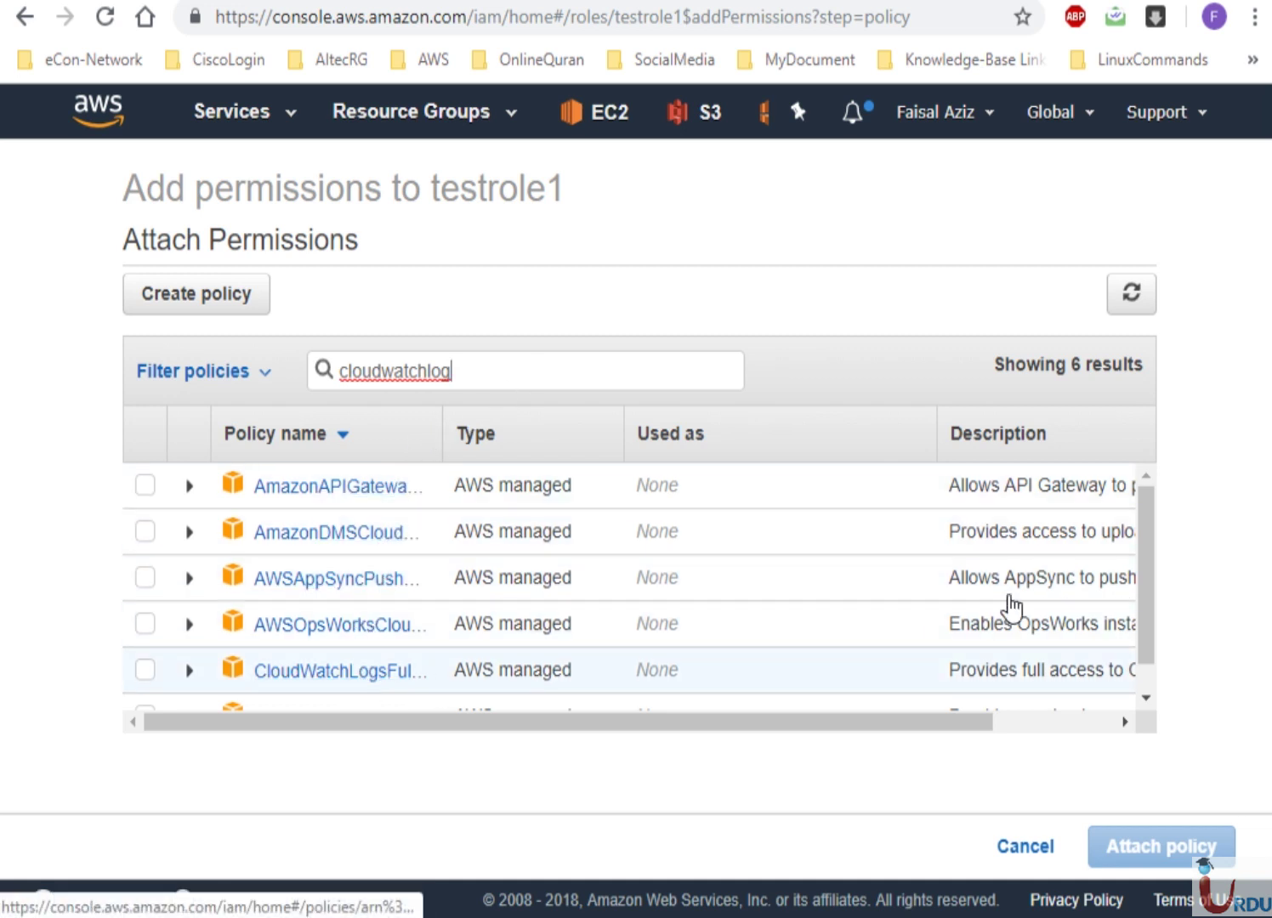
Select CloudWatchLogsFullAccess, review the services it allows, and attach it to testrole1
{"action": "left_click_drag", "start_coordinate": [1150, 627], "coordinate": [1150, 659]}
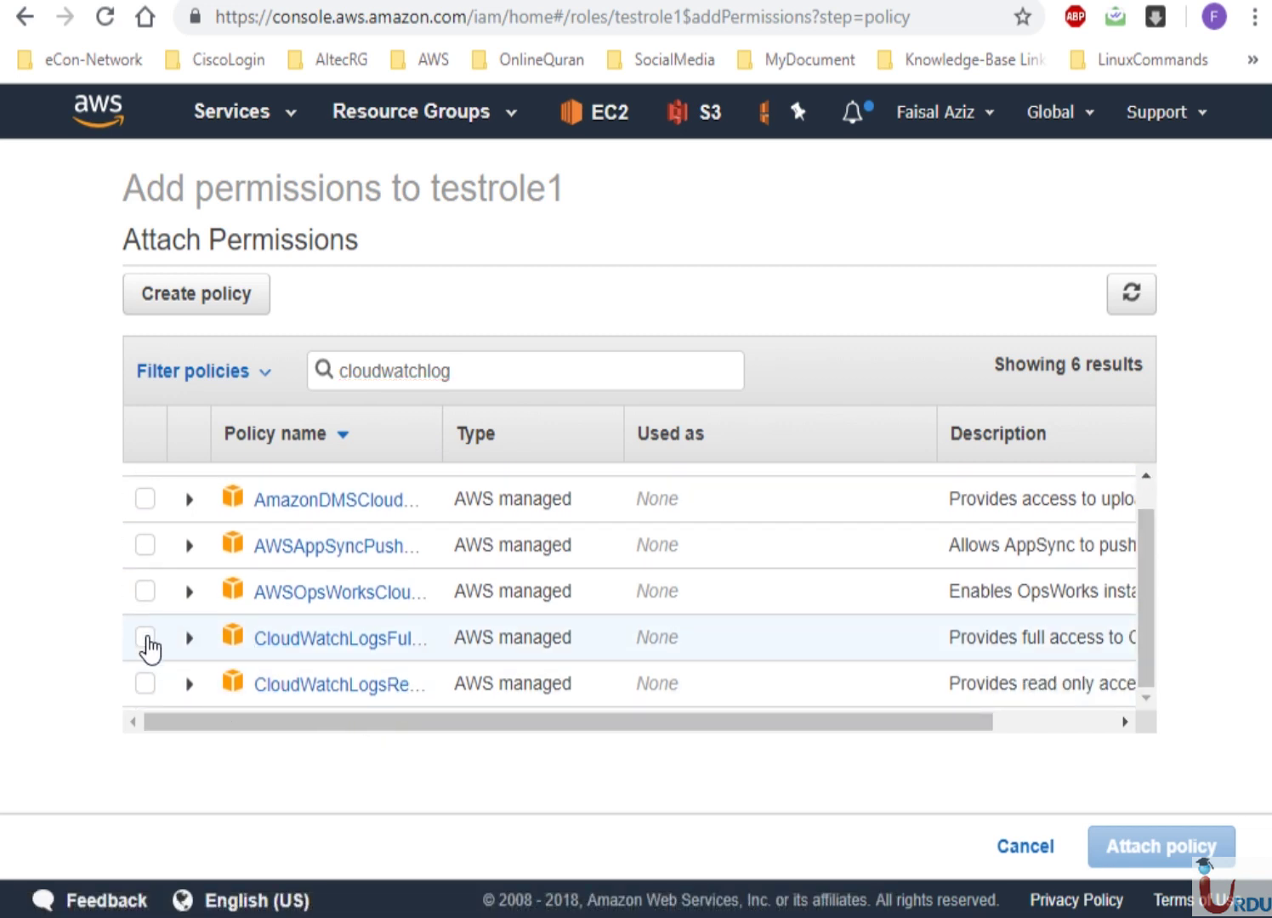
{"action": "left_click", "coordinate": [146, 638]}
{"action": "left_click", "coordinate": [190, 640]}
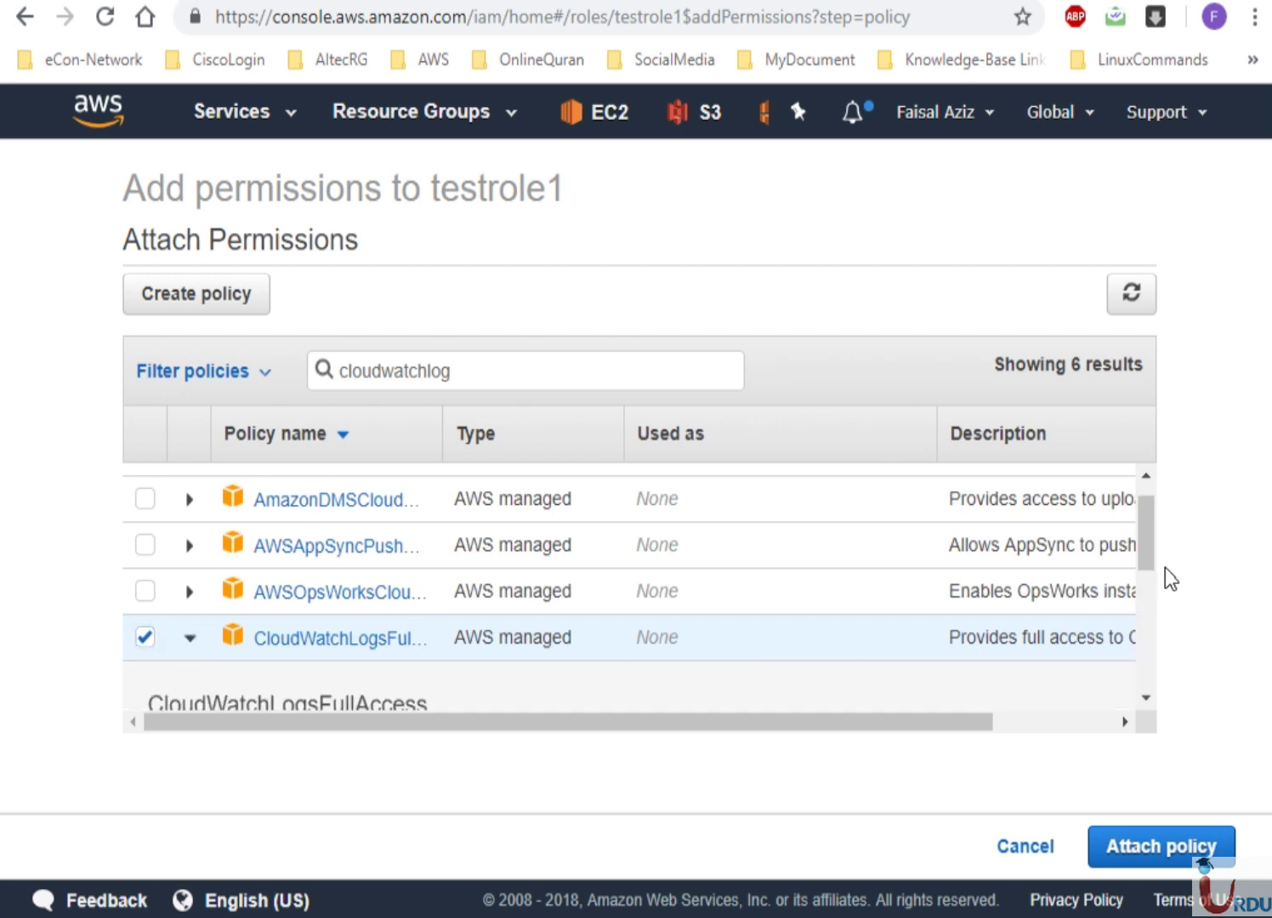
{"action": "left_click_drag", "start_coordinate": [1151, 551], "coordinate": [1154, 680]}
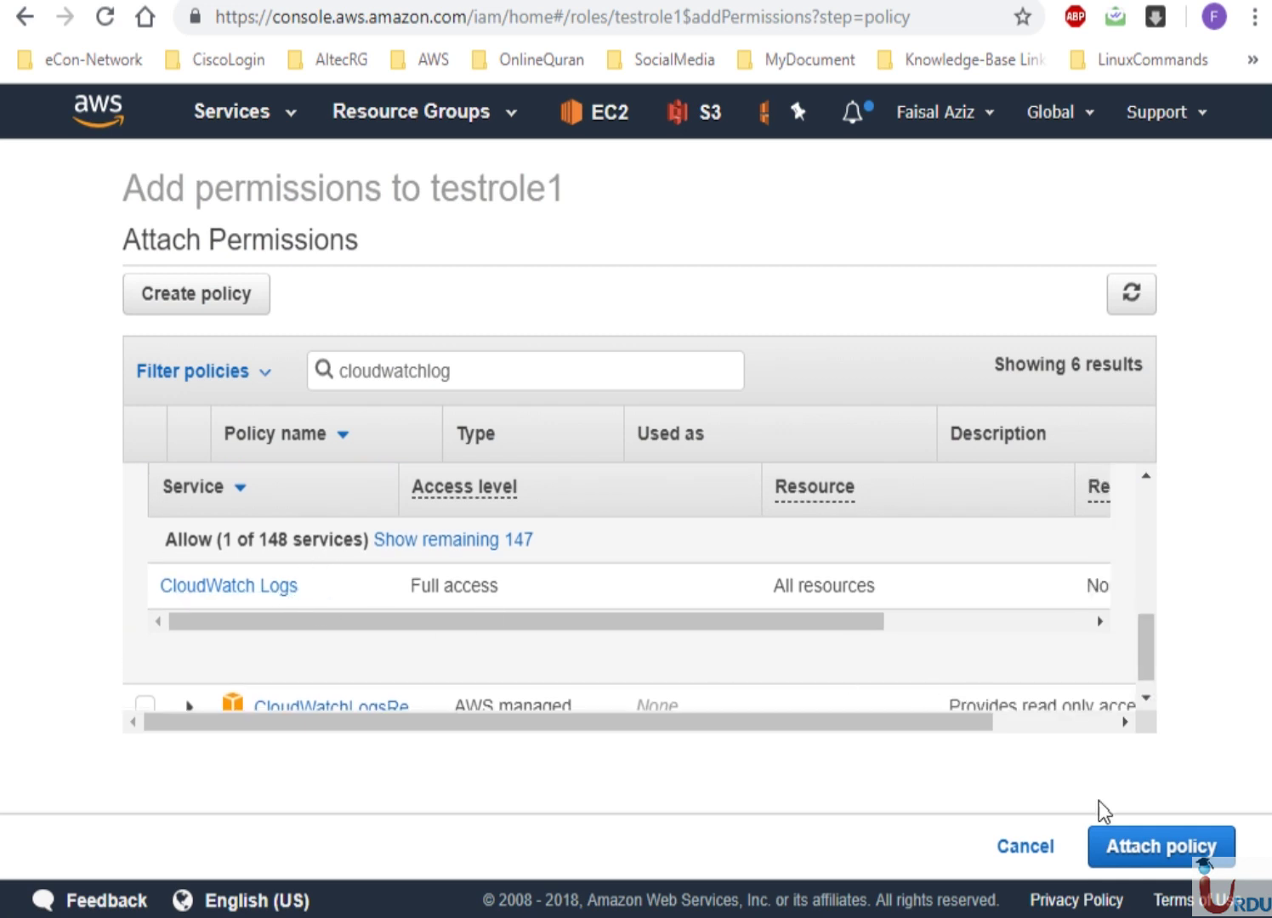
{"action": "left_click", "coordinate": [1134, 841]}
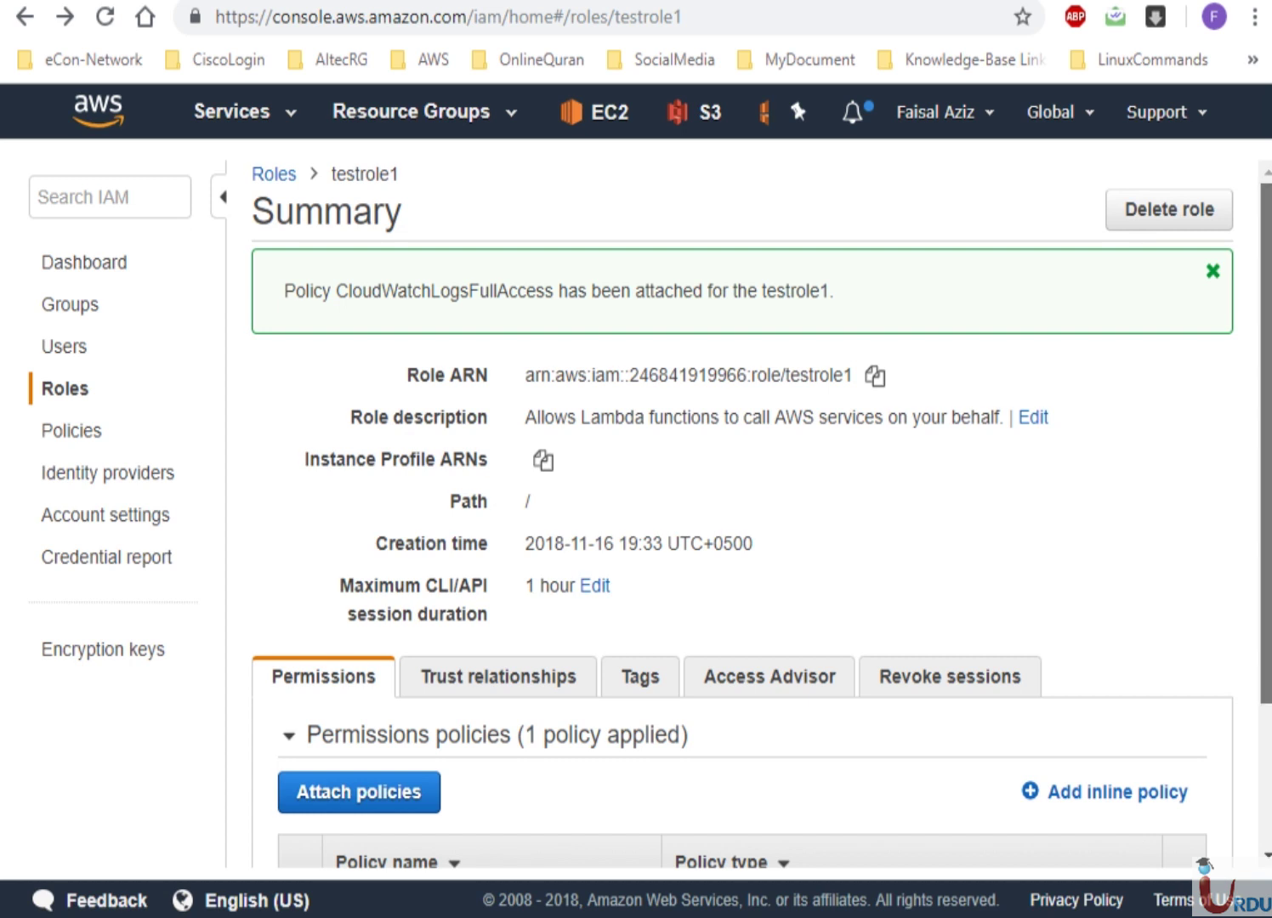
Examine the CloudWatchLogsFullAccess summary in testrole1, and return to UITALambdaFunction's execution role settings in Lambda
{"action": "left_click_drag", "start_coordinate": [1268, 659], "coordinate": [1268, 816]}
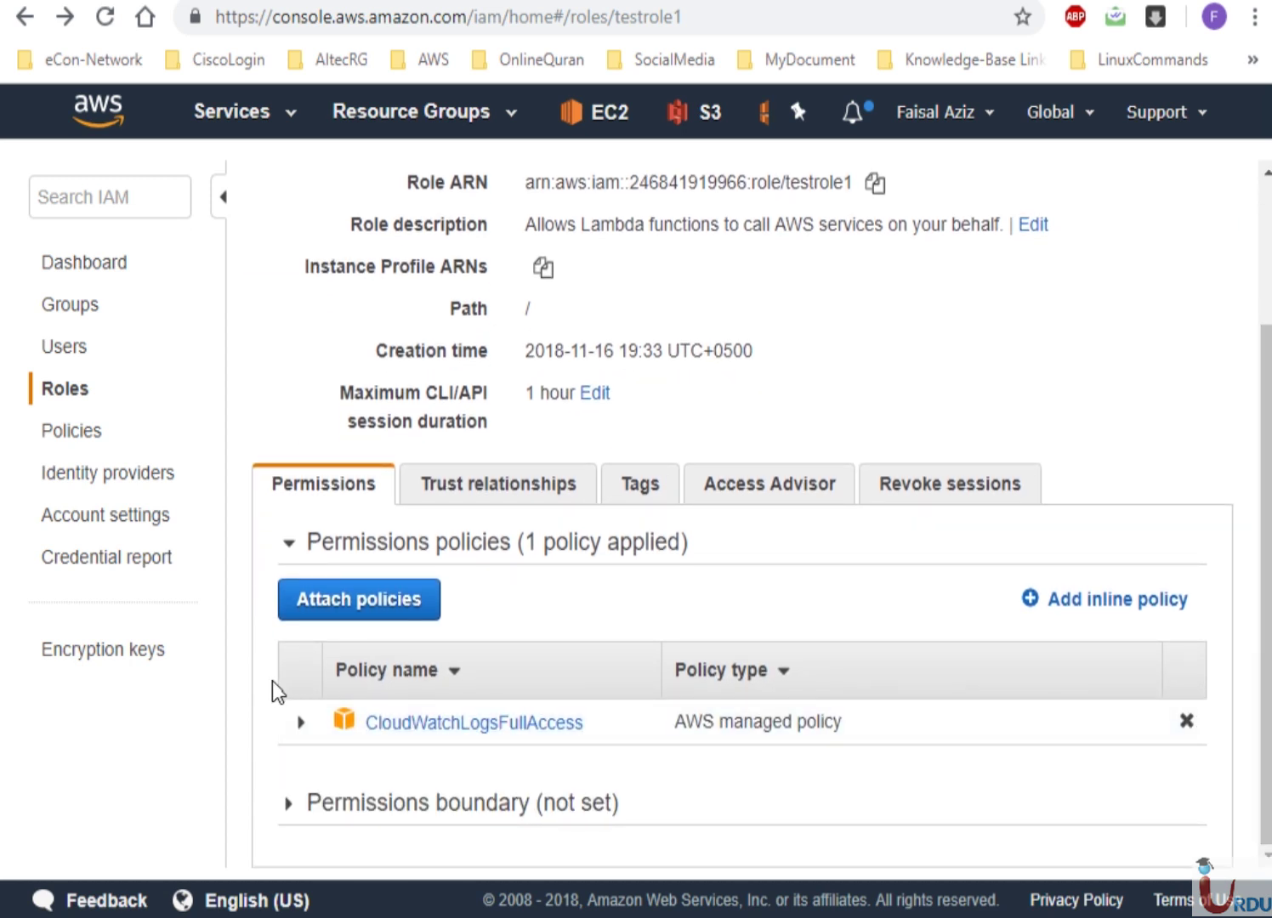
{"action": "left_click", "coordinate": [301, 723]}
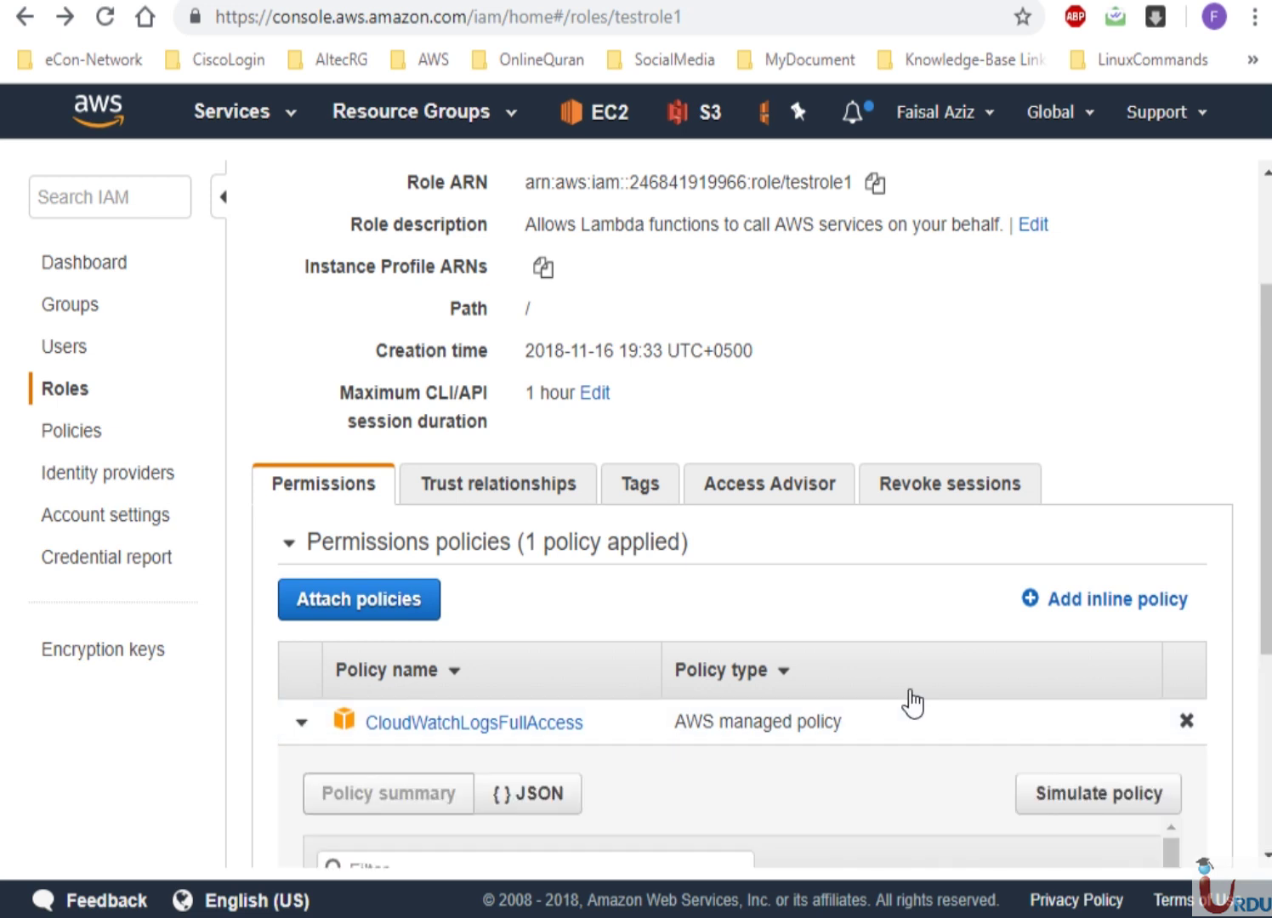
{"action": "left_click_drag", "start_coordinate": [1264, 498], "coordinate": [1264, 671]}
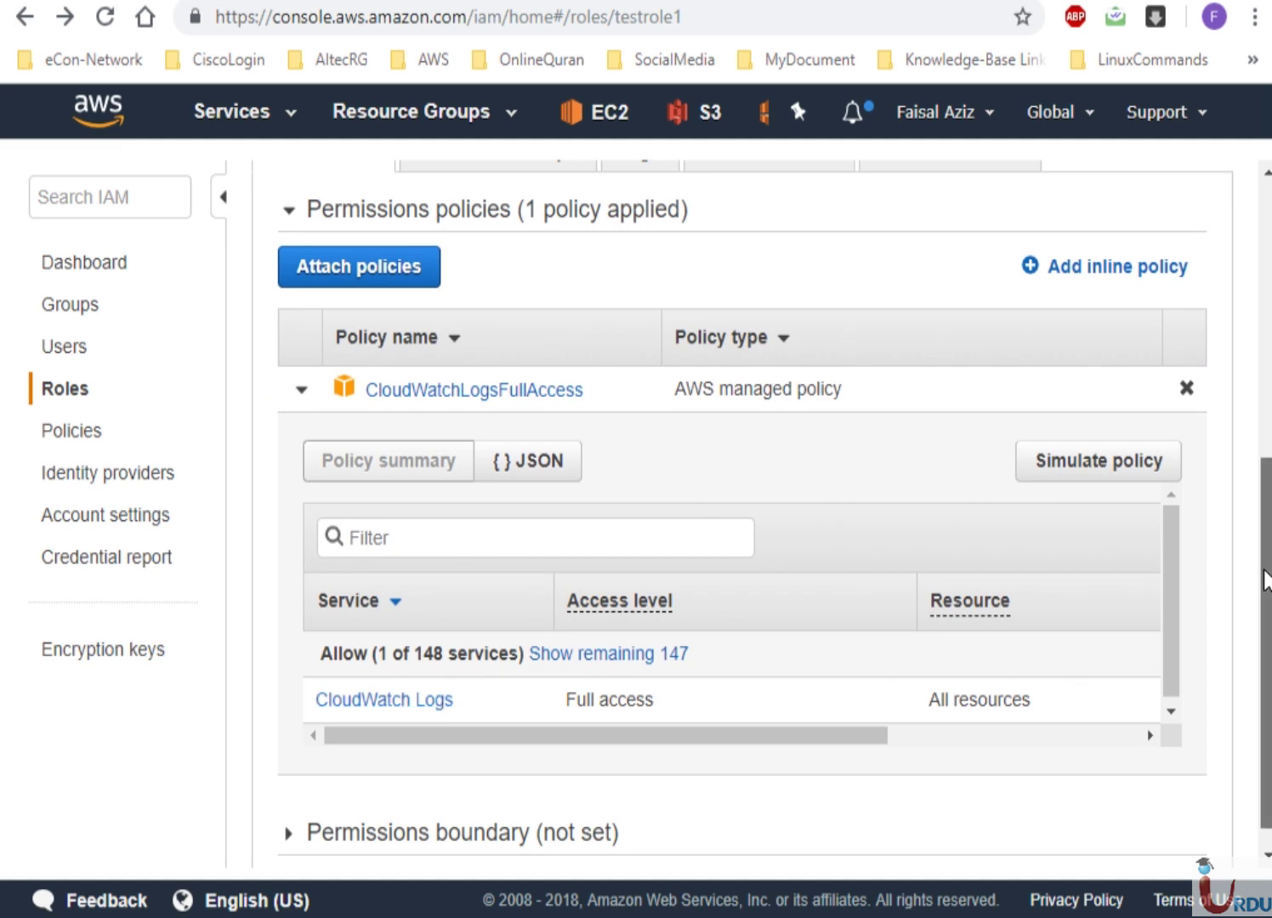
{"action": "left_click_drag", "start_coordinate": [1265, 552], "coordinate": [1265, 276]}
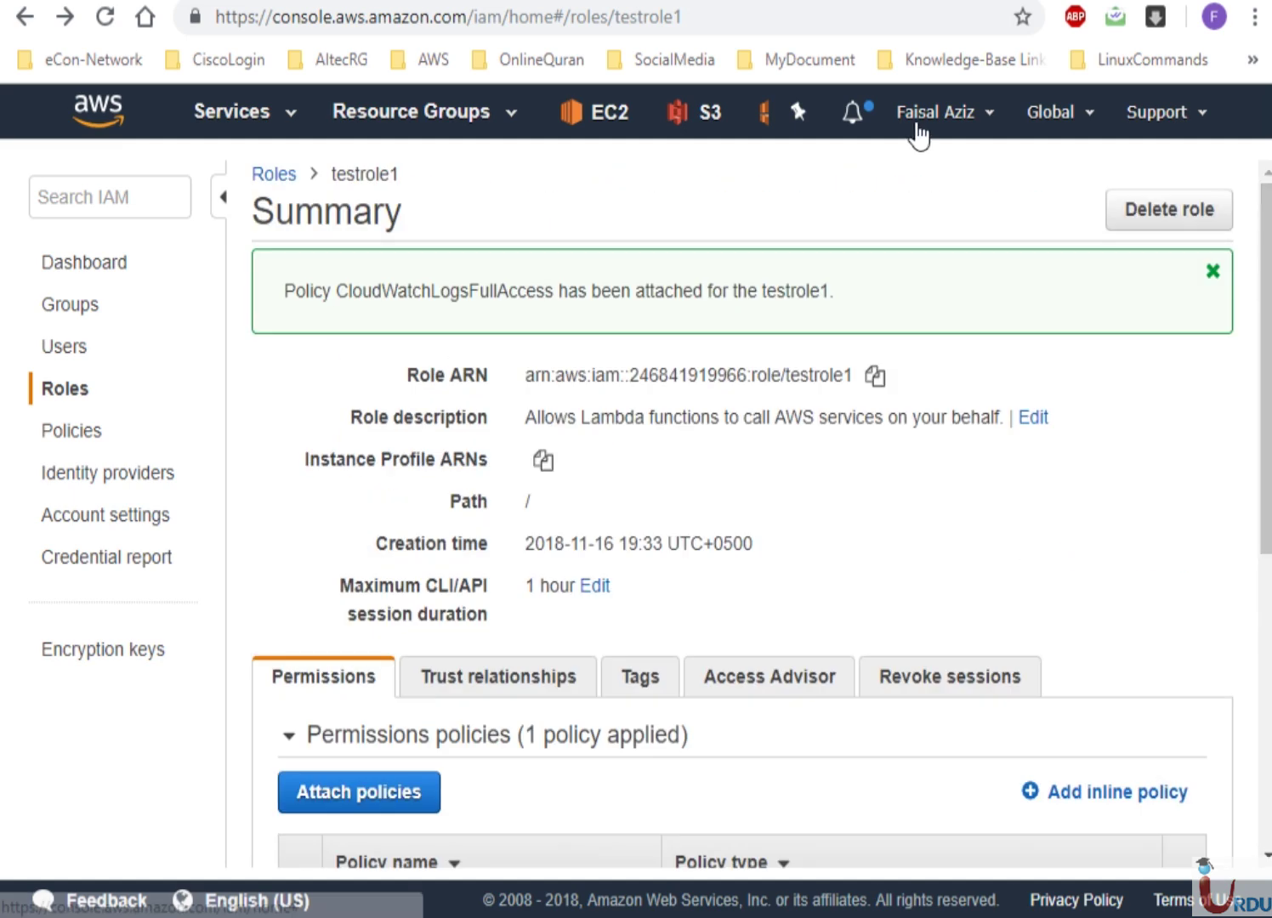
{"action": "key", "text": "ctrl+Tab"}
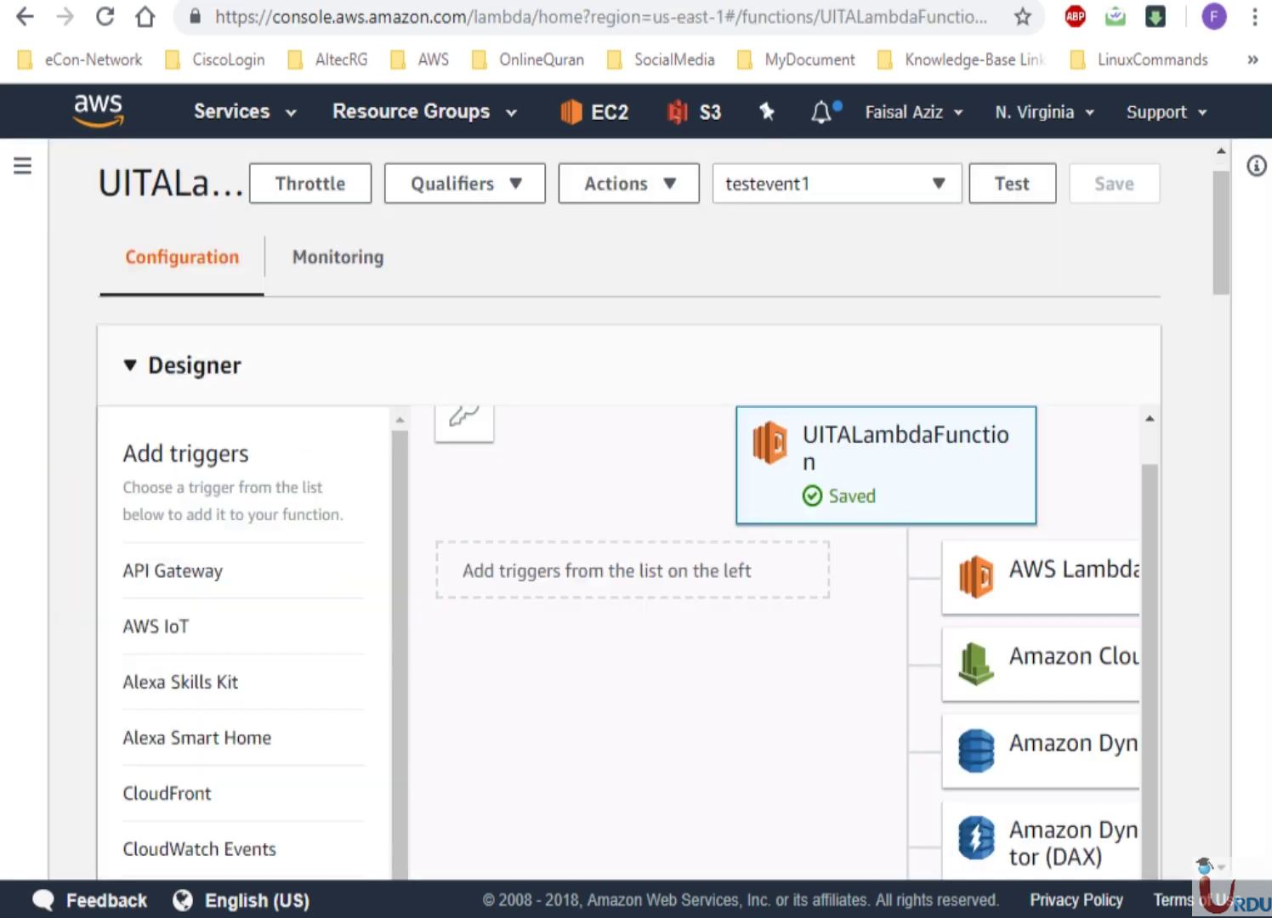
{"action": "left_click_drag", "start_coordinate": [1228, 441], "coordinate": [1232, 715]}
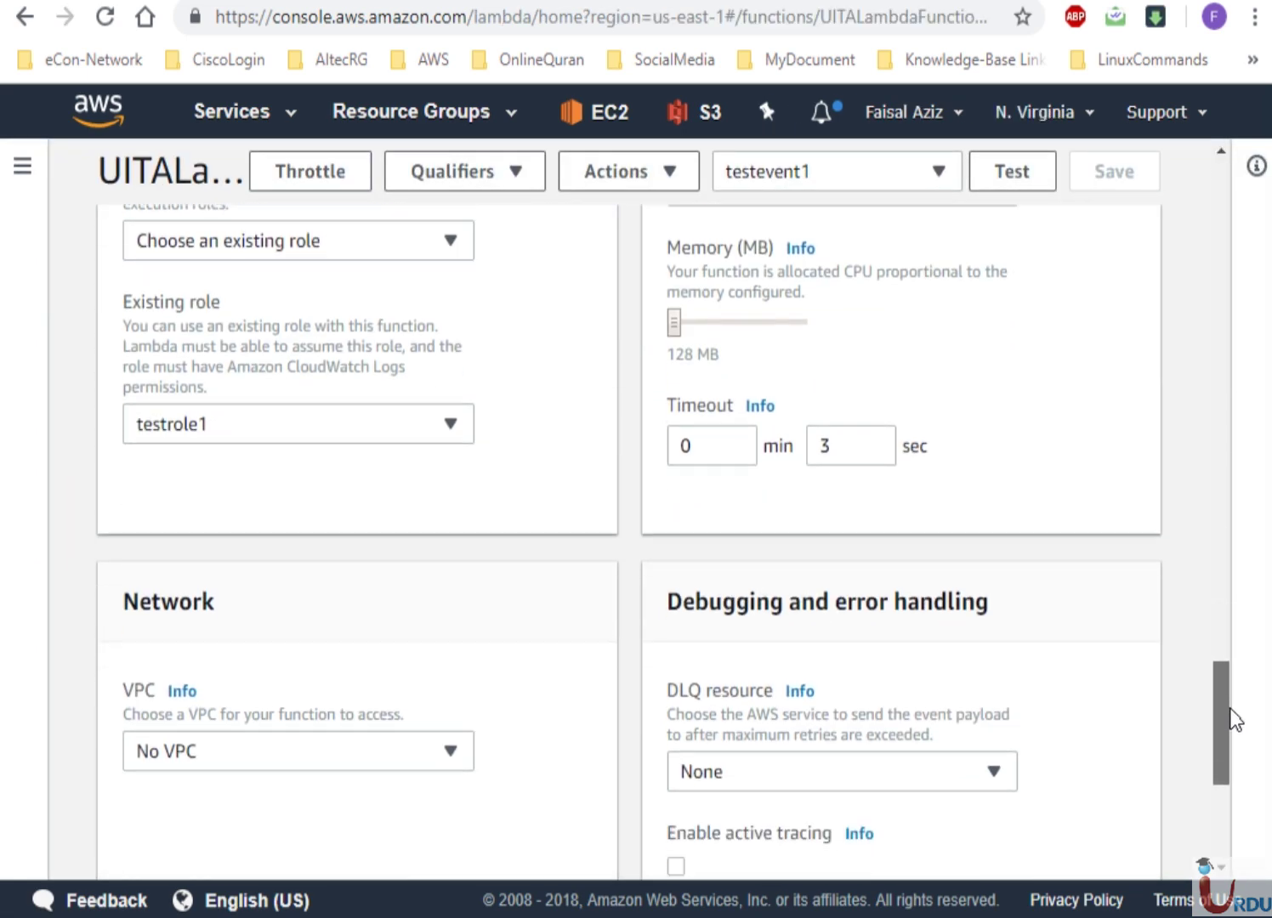
{"action": "left_click", "coordinate": [343, 434]}
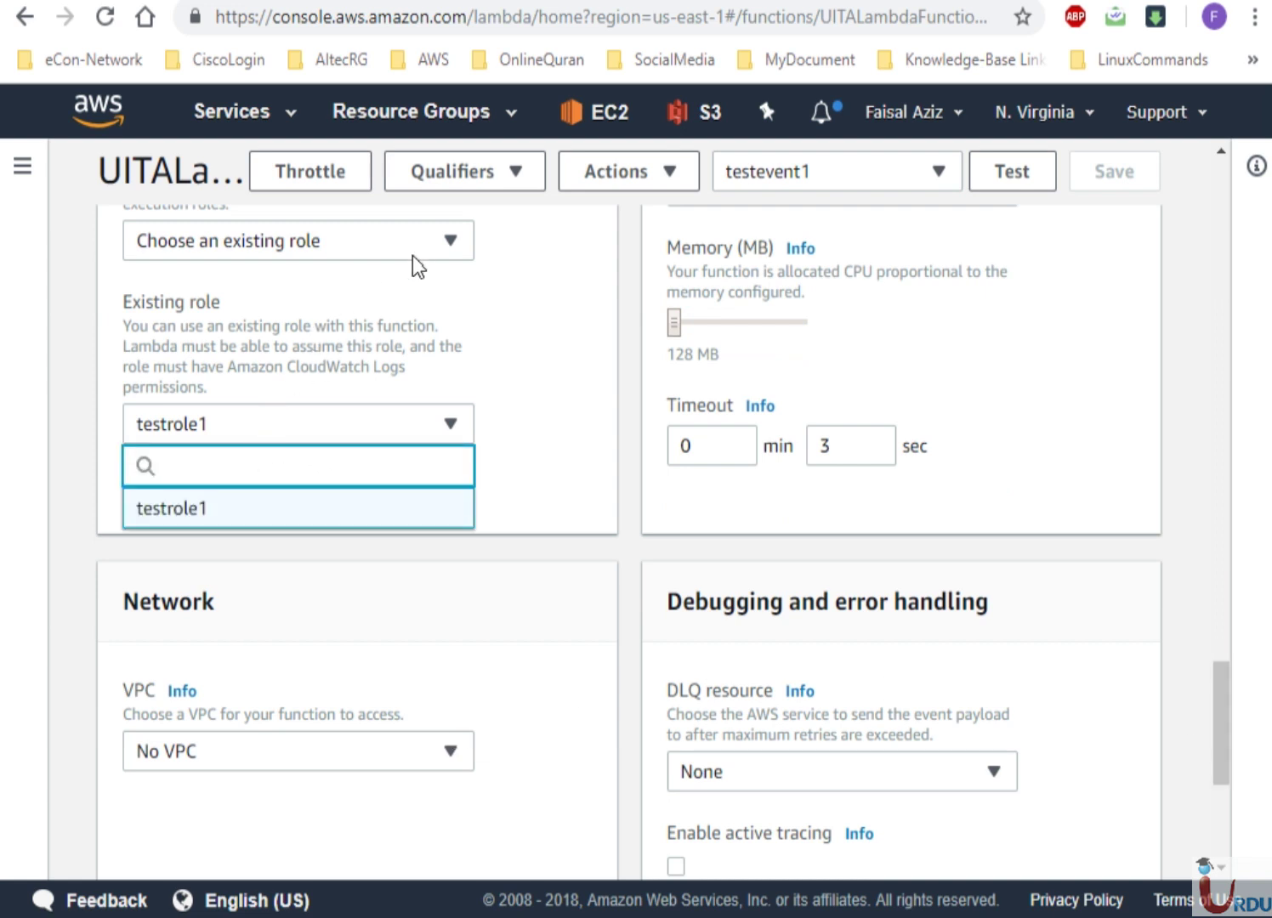
{"action": "left_click", "coordinate": [433, 247]}
{"action": "left_click", "coordinate": [280, 389]}
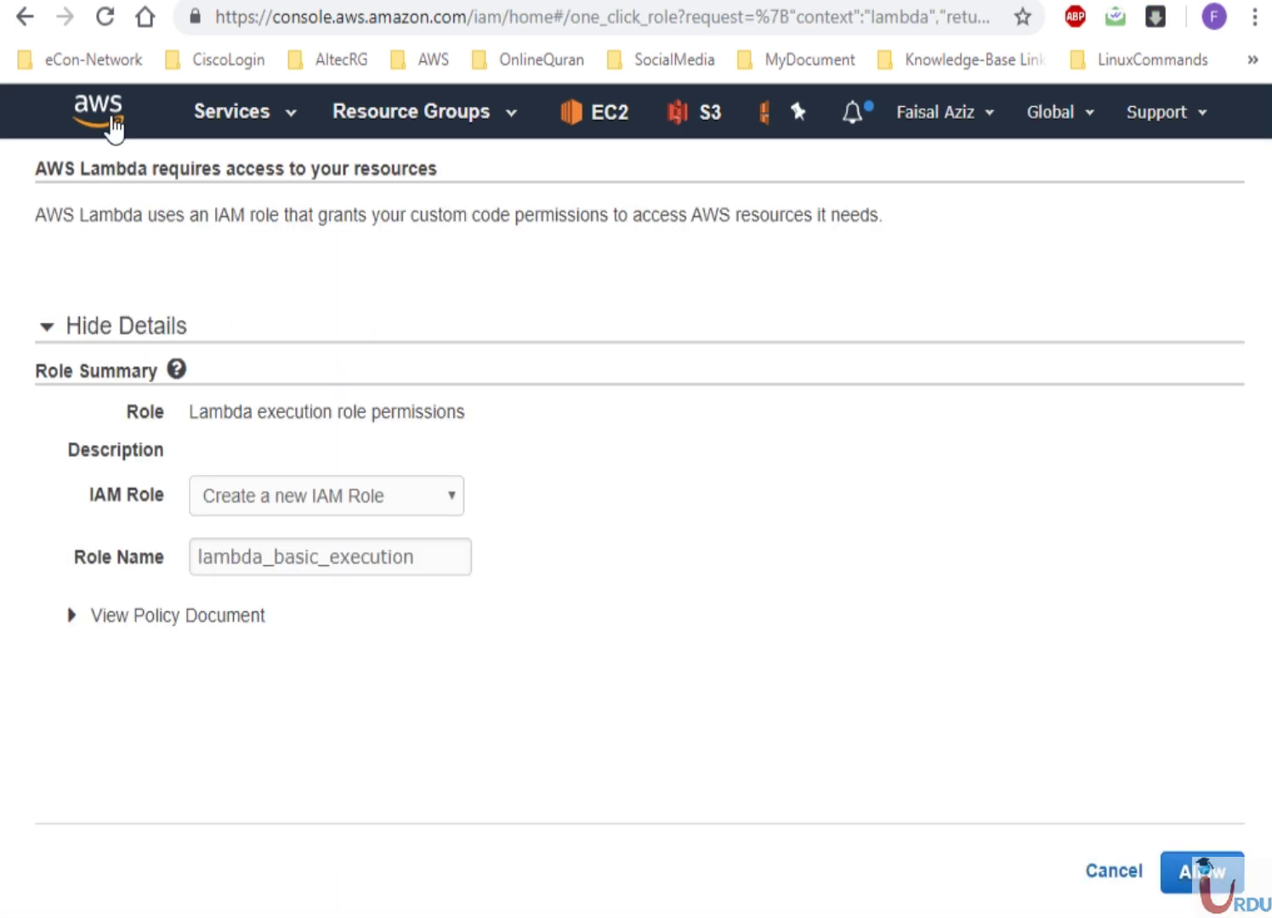
{"action": "key", "text": "ctrl+w"}
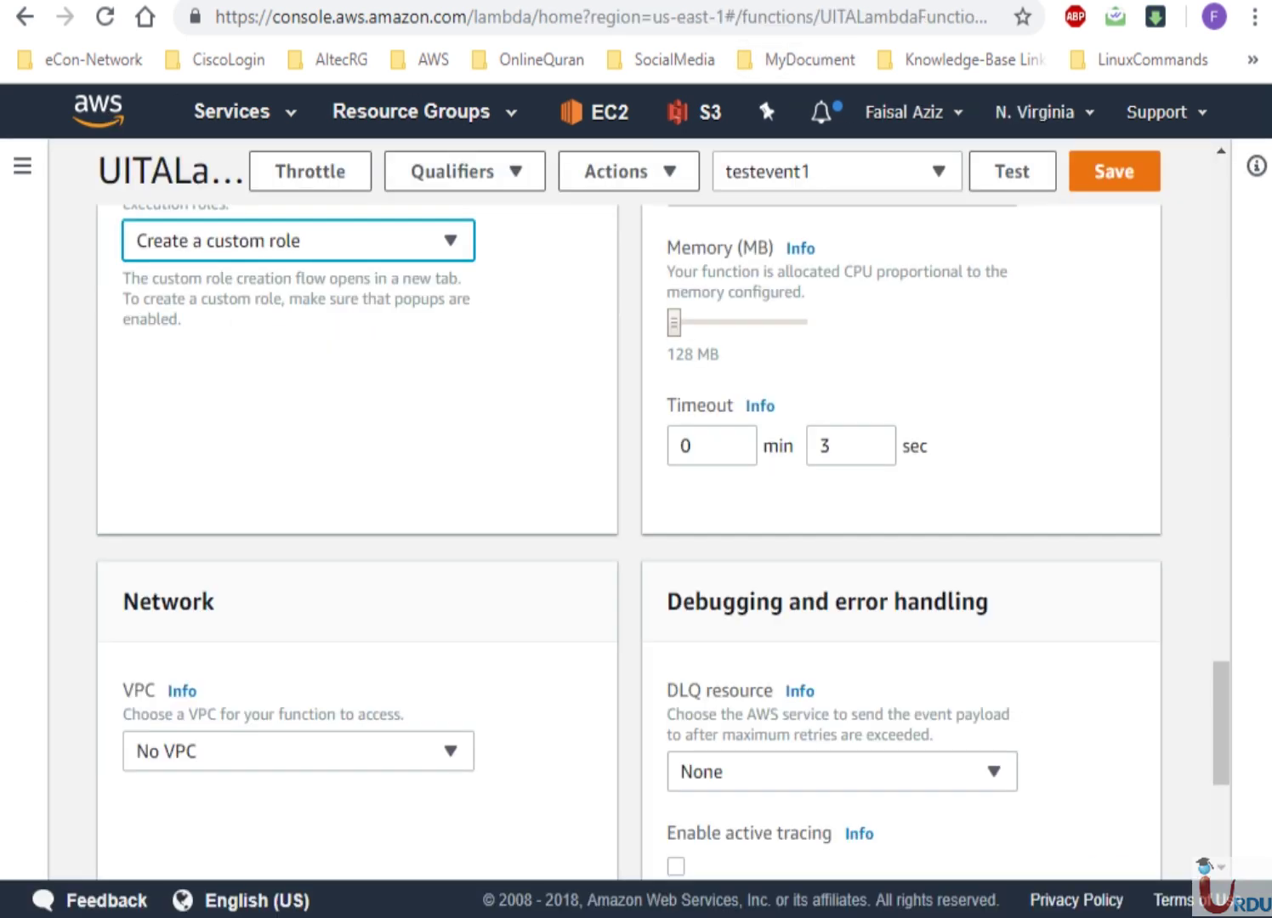
{"action": "left_click", "coordinate": [444, 244]}
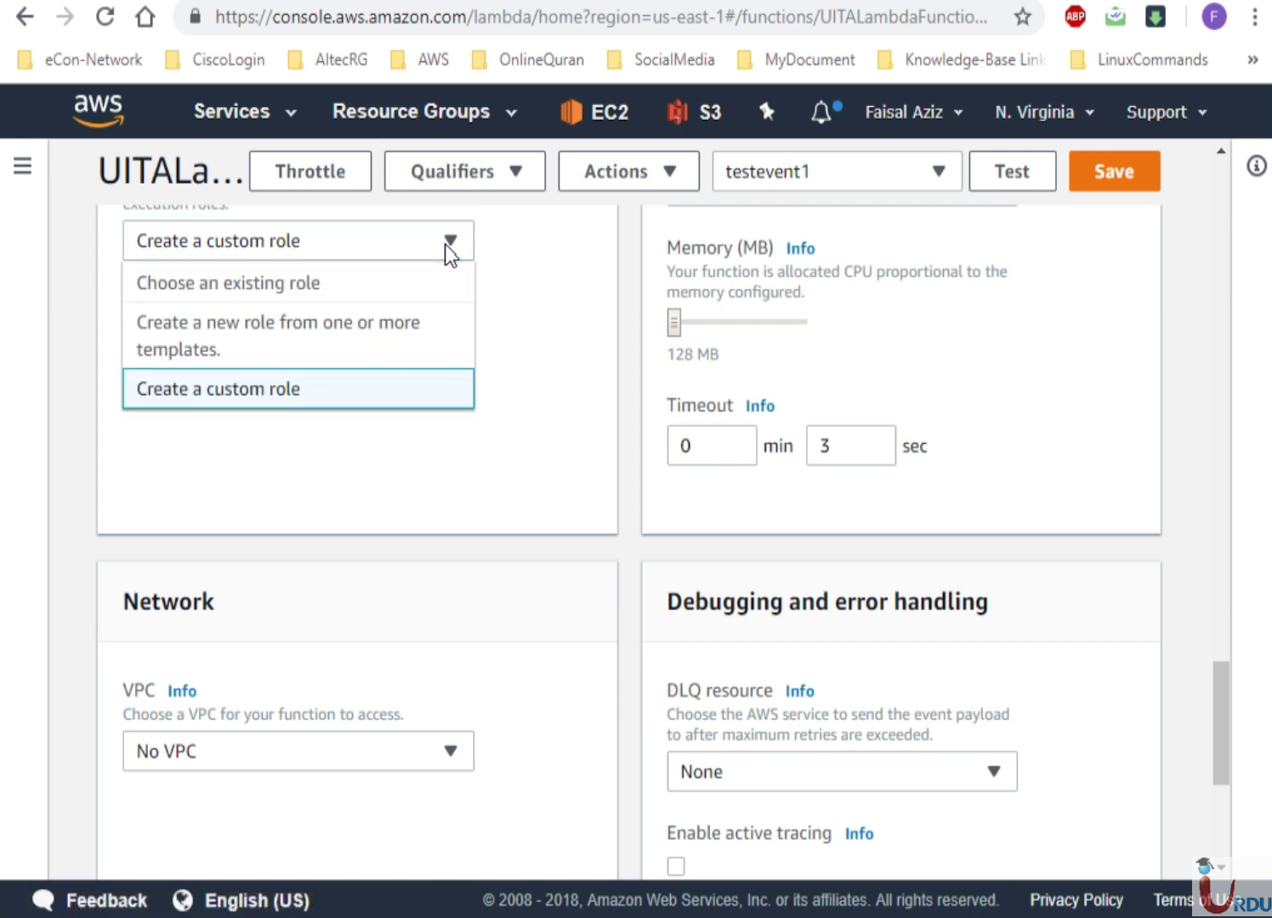
{"action": "left_click", "coordinate": [306, 285]}
{"action": "left_click", "coordinate": [279, 424]}
{"action": "left_click", "coordinate": [281, 424]}
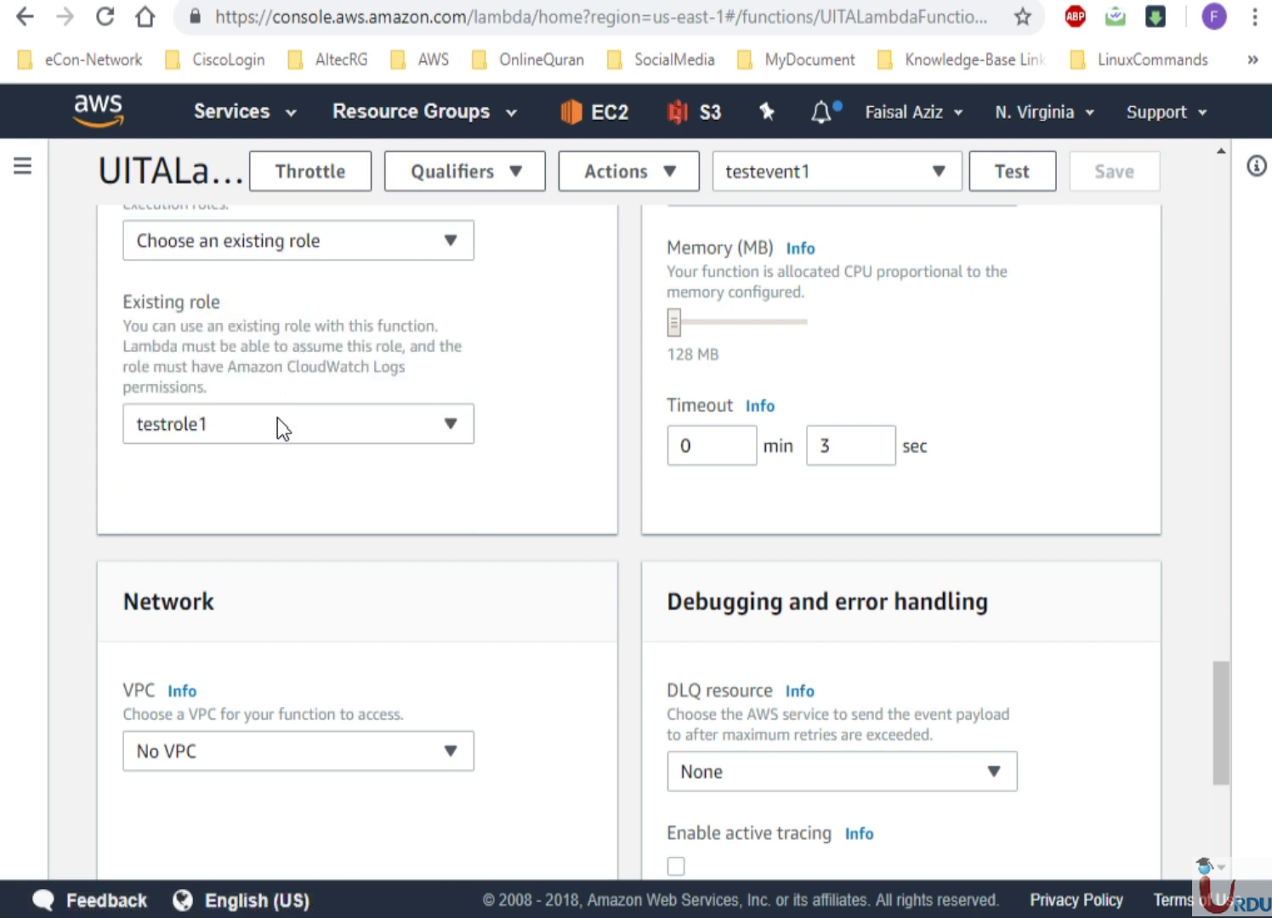
{"action": "left_click", "coordinate": [281, 423]}
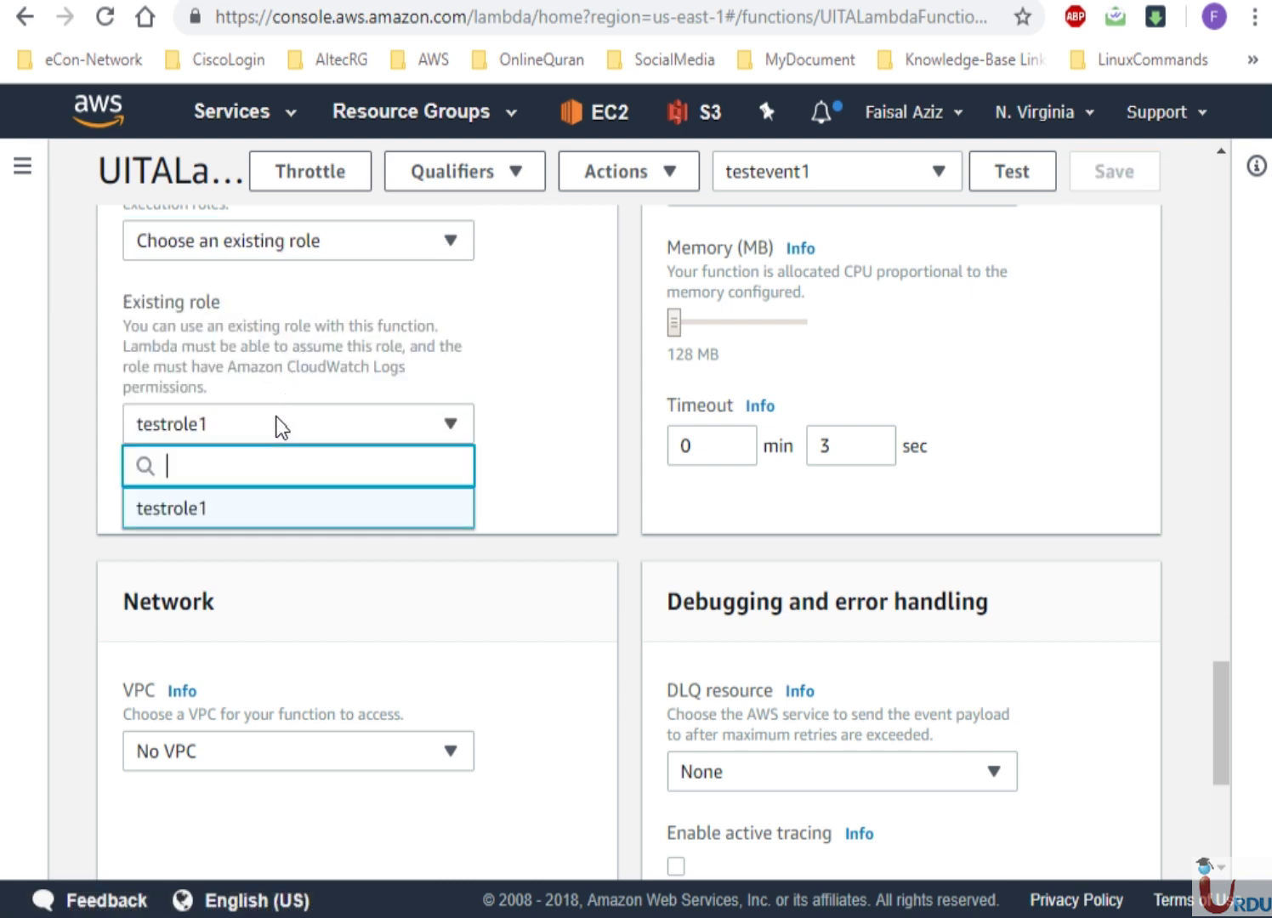
{"action": "left_click", "coordinate": [412, 253]}
{"action": "left_click", "coordinate": [358, 345]}
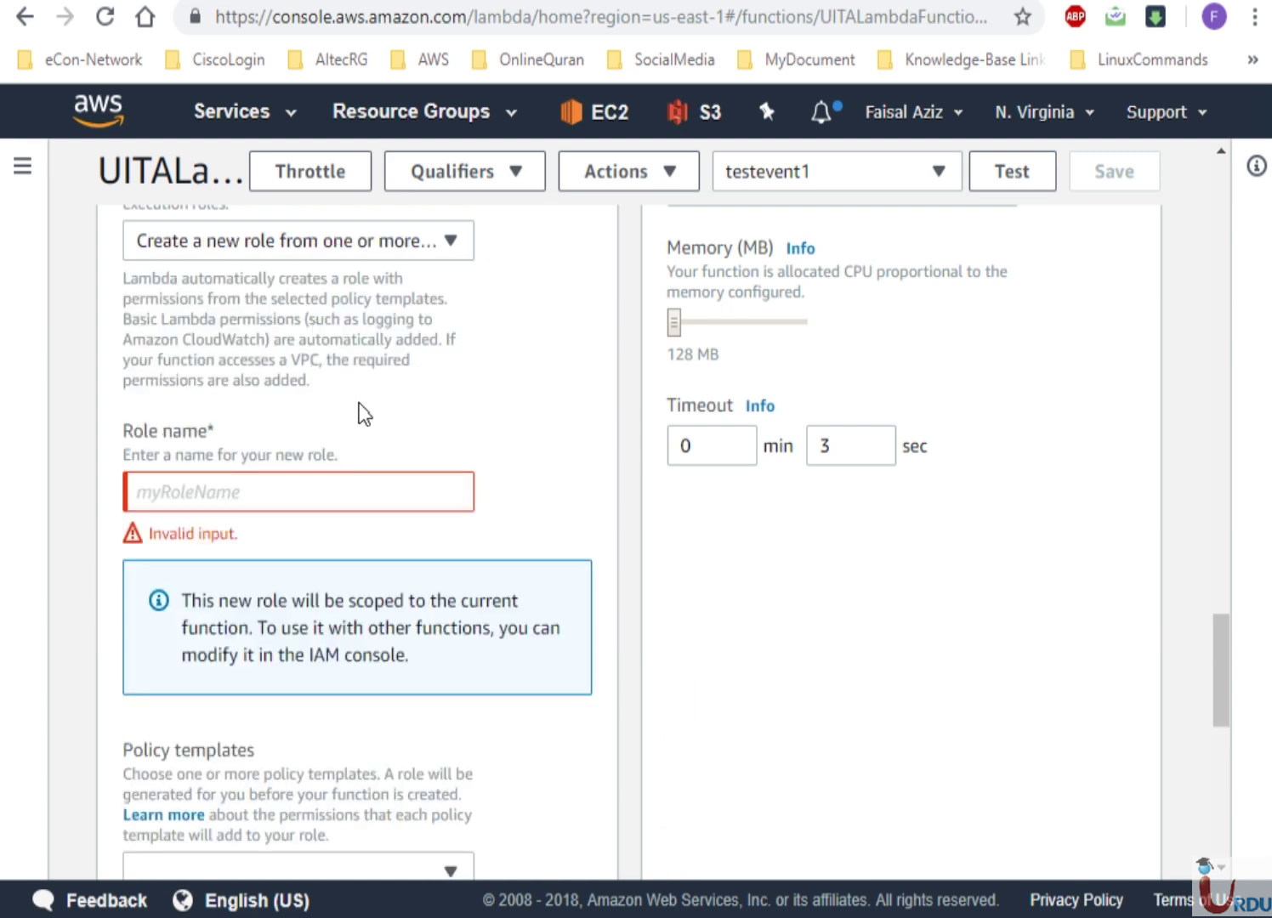
{"action": "left_click", "coordinate": [331, 492]}
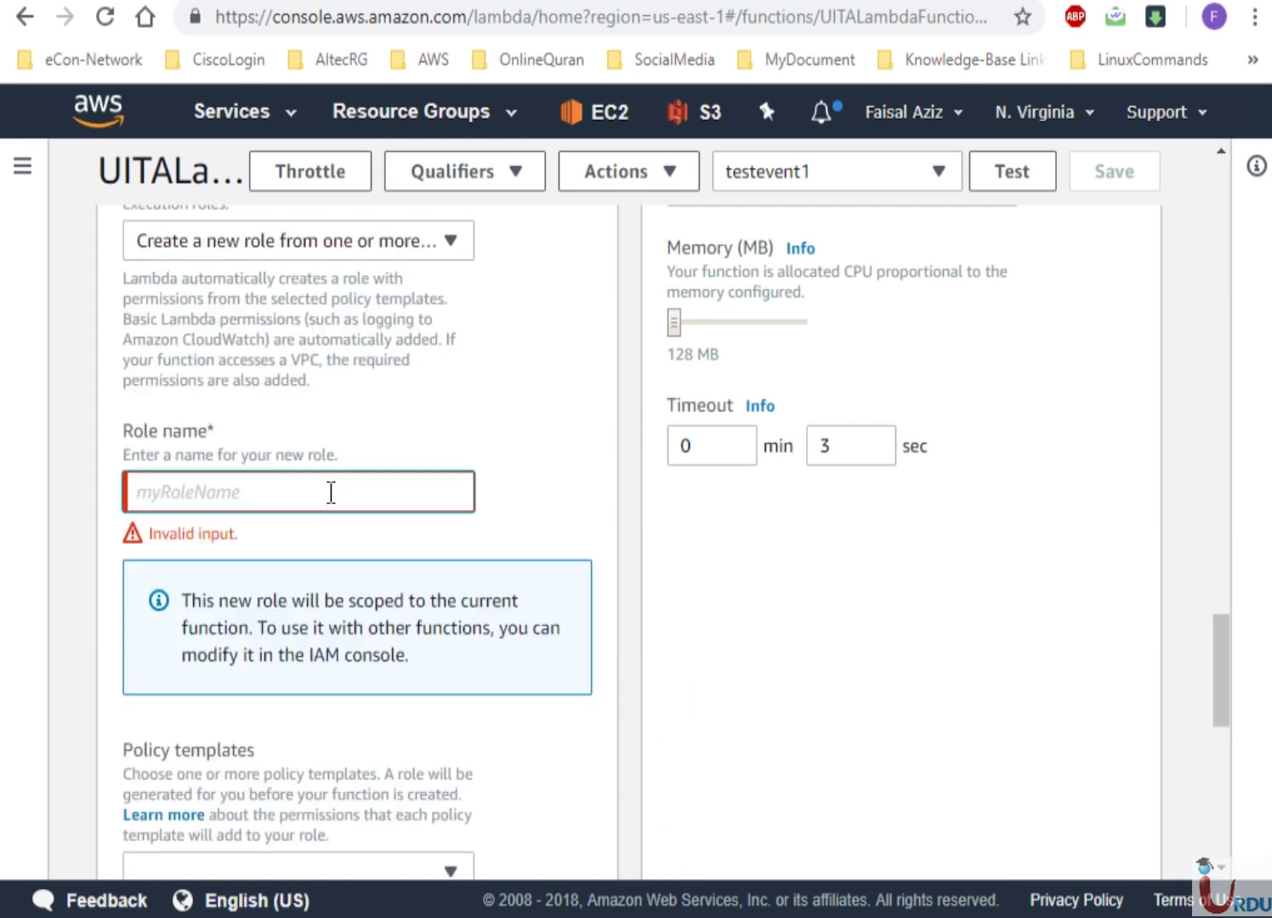
{"action": "left_click", "coordinate": [449, 241]}
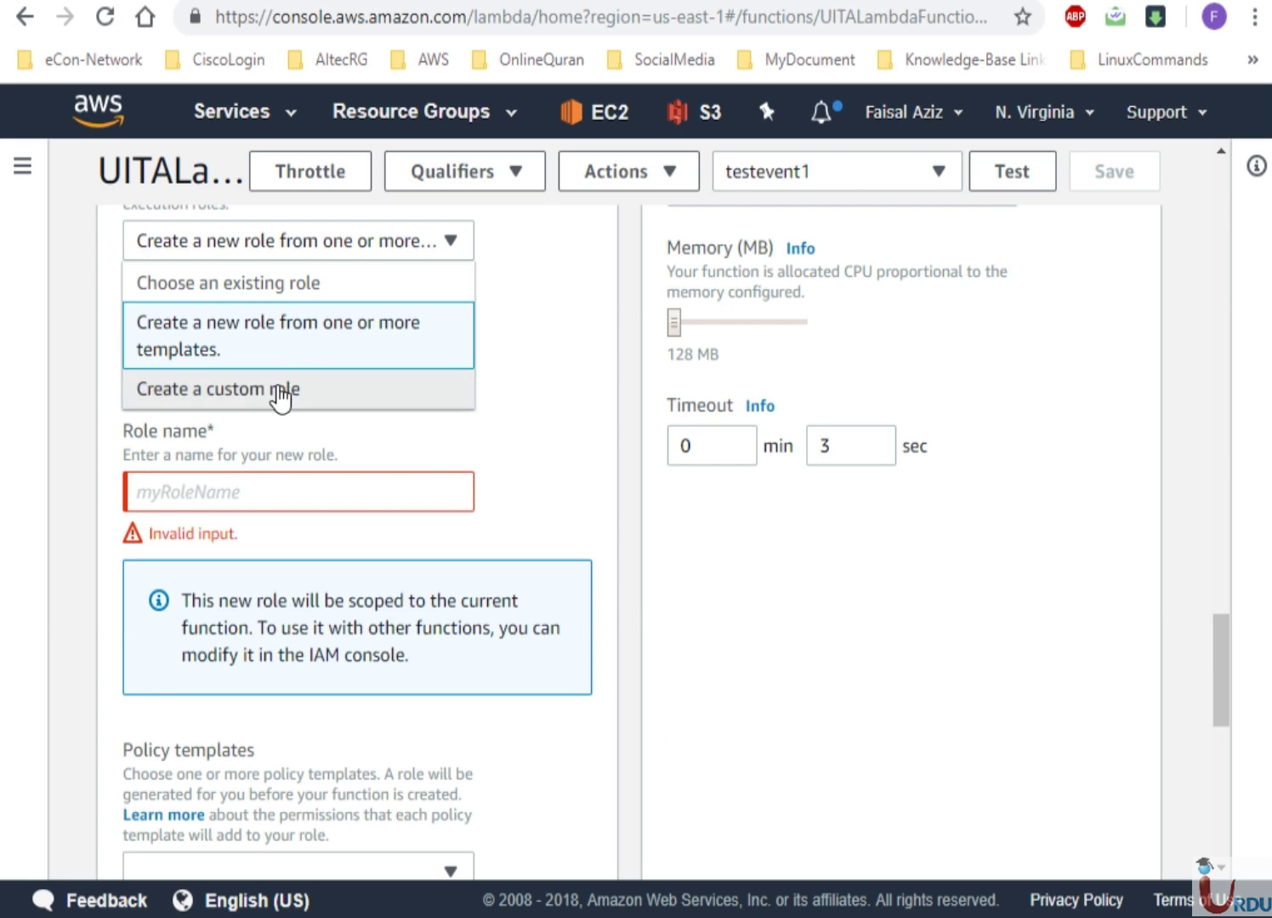
{"action": "left_click", "coordinate": [304, 293]}
{"action": "left_click", "coordinate": [352, 423]}
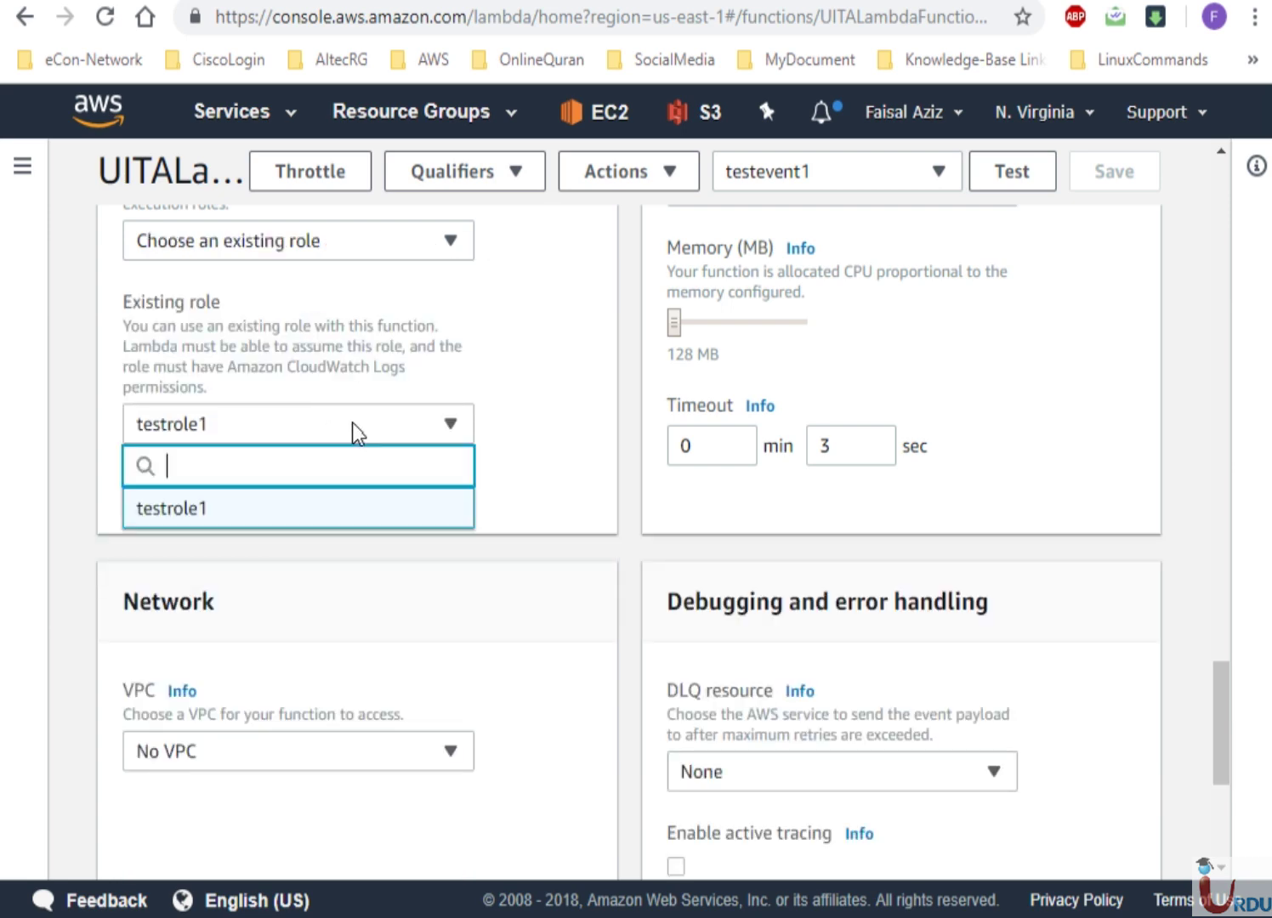
{"action": "left_click", "coordinate": [352, 423]}
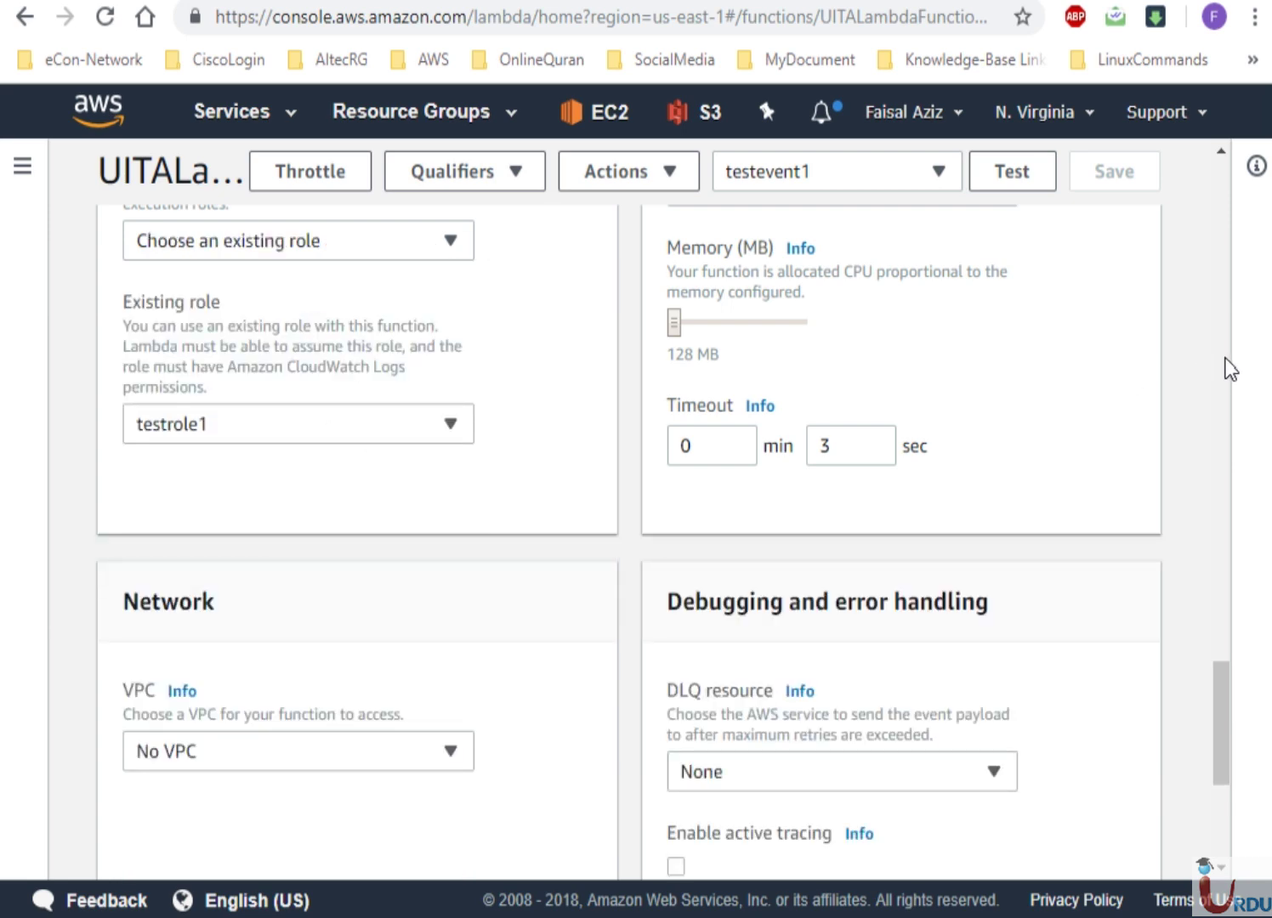
Reload the UITALambdaFunction page and examine in the Designer which resources the function can access through testrole1
{"action": "scroll", "coordinate": [1230, 367], "scroll_direction": "up", "scroll_amount": 20}
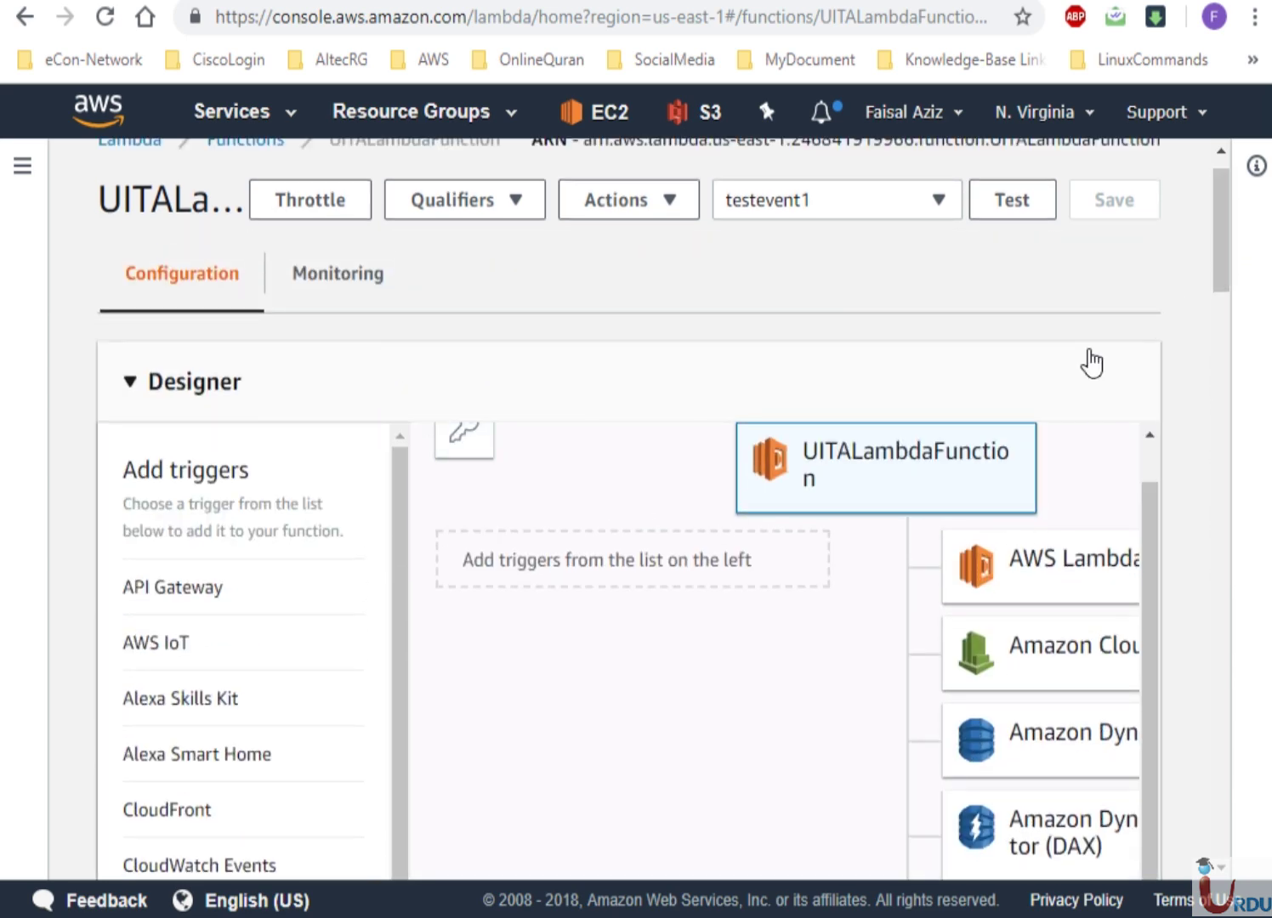
{"action": "mouse_move", "coordinate": [1221, 273]}
{"action": "left_mouse_down"}
{"action": "mouse_move", "coordinate": [1223, 792]}
{"action": "mouse_move", "coordinate": [1243, 322]}
{"action": "mouse_move", "coordinate": [1229, 262]}
{"action": "left_mouse_up"}
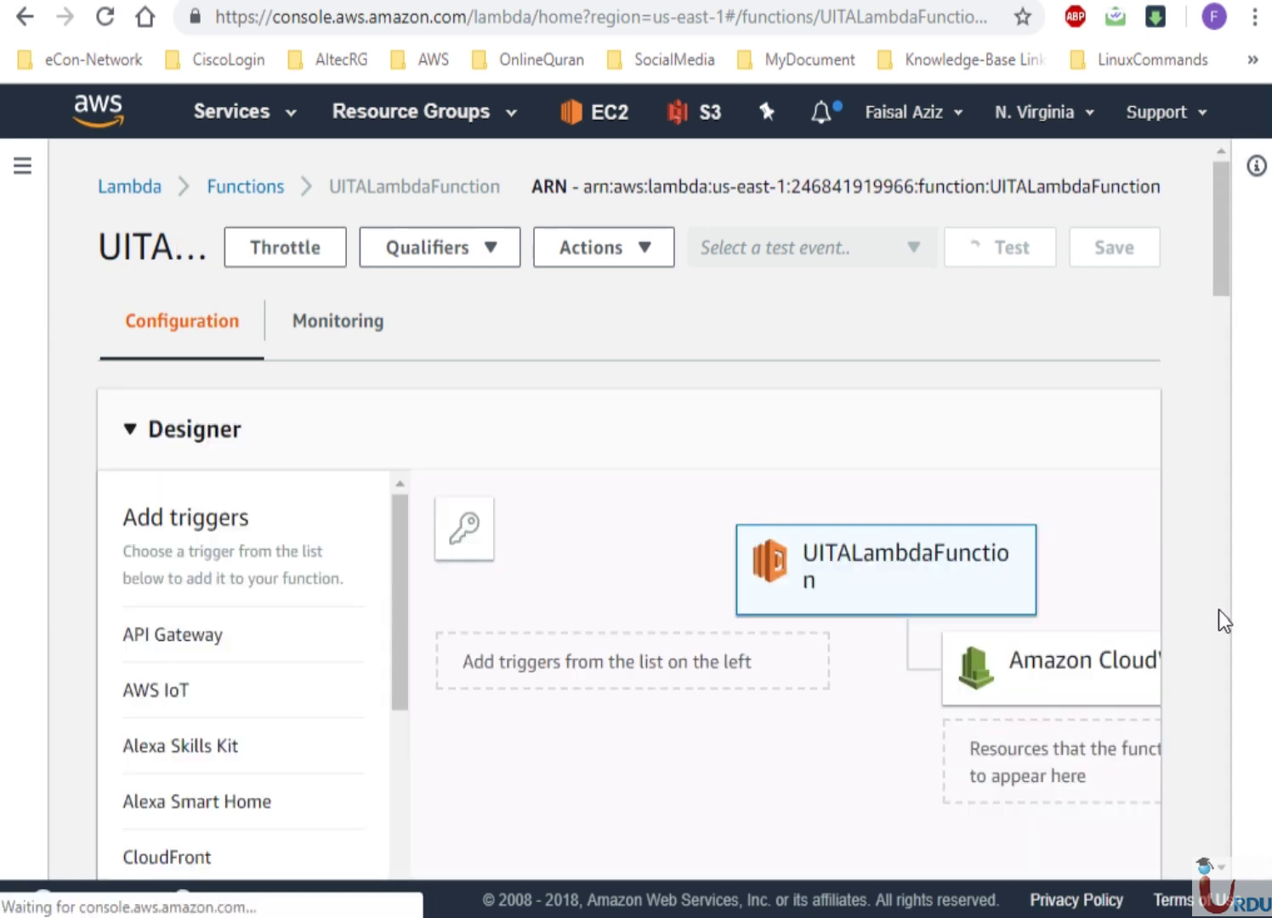
{"action": "left_click_drag", "start_coordinate": [1221, 251], "coordinate": [1225, 304]}
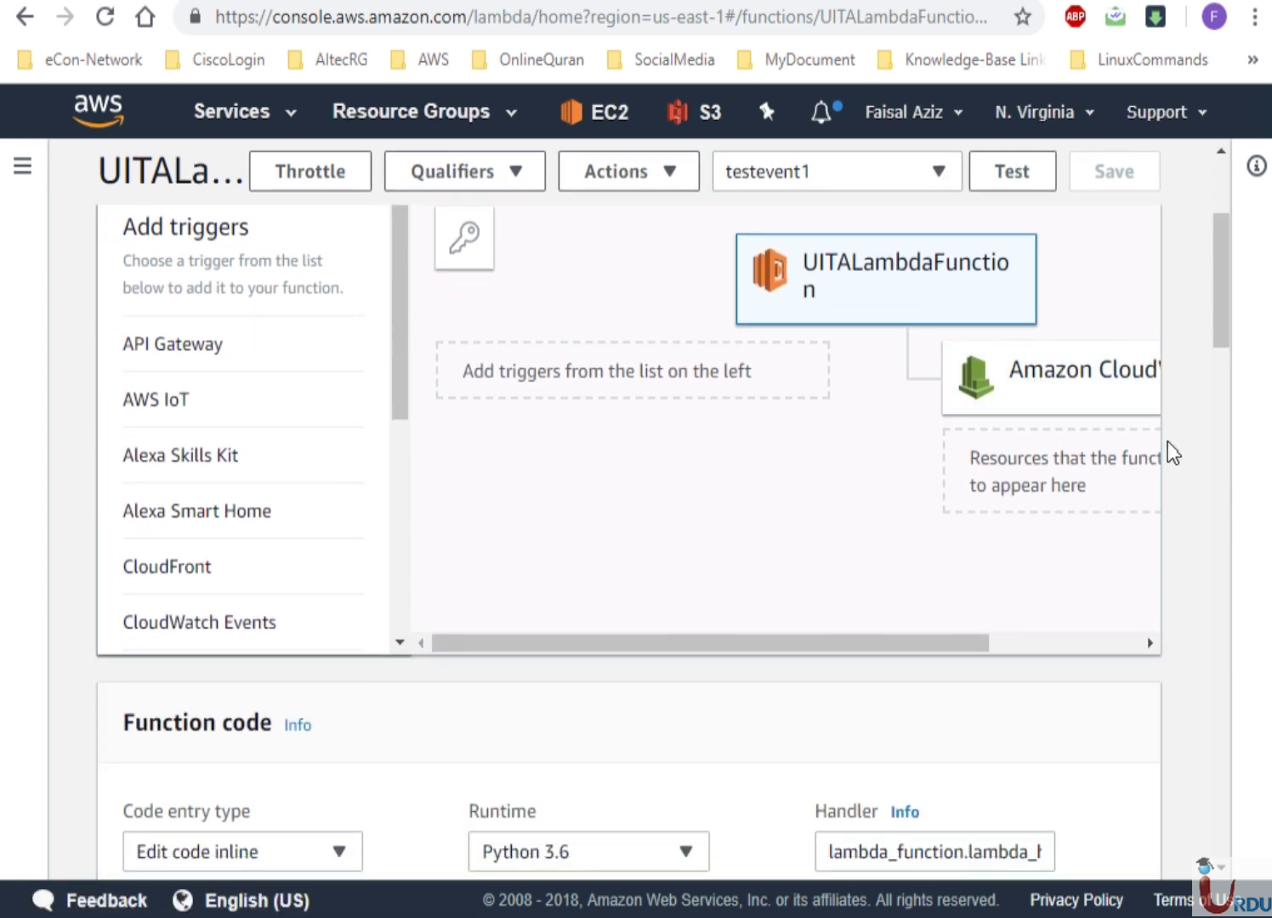
{"action": "left_click_drag", "start_coordinate": [1214, 286], "coordinate": [1213, 656]}
{"action": "left_click_drag", "start_coordinate": [1226, 578], "coordinate": [1227, 239]}
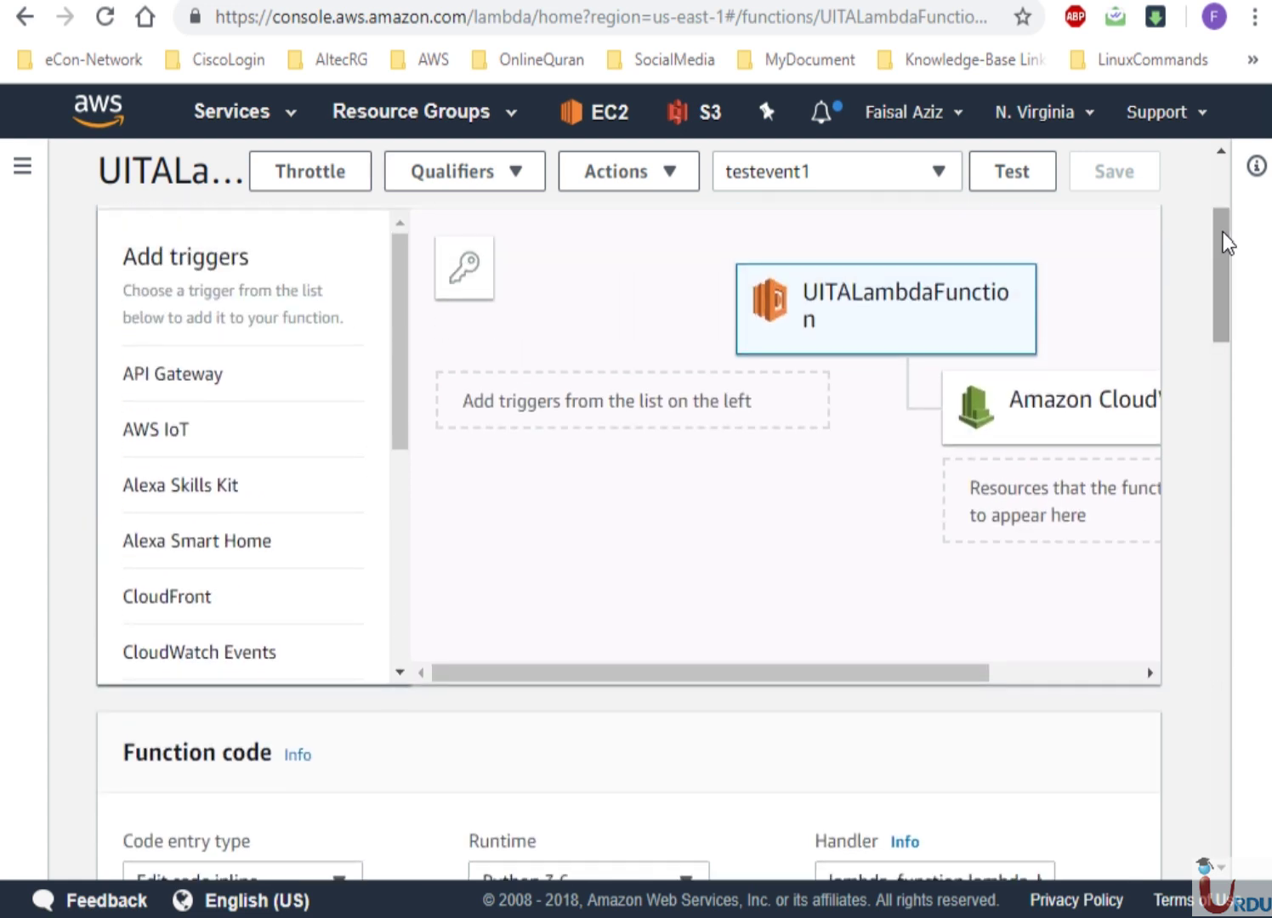
{"action": "left_click_drag", "start_coordinate": [905, 674], "coordinate": [1055, 672]}
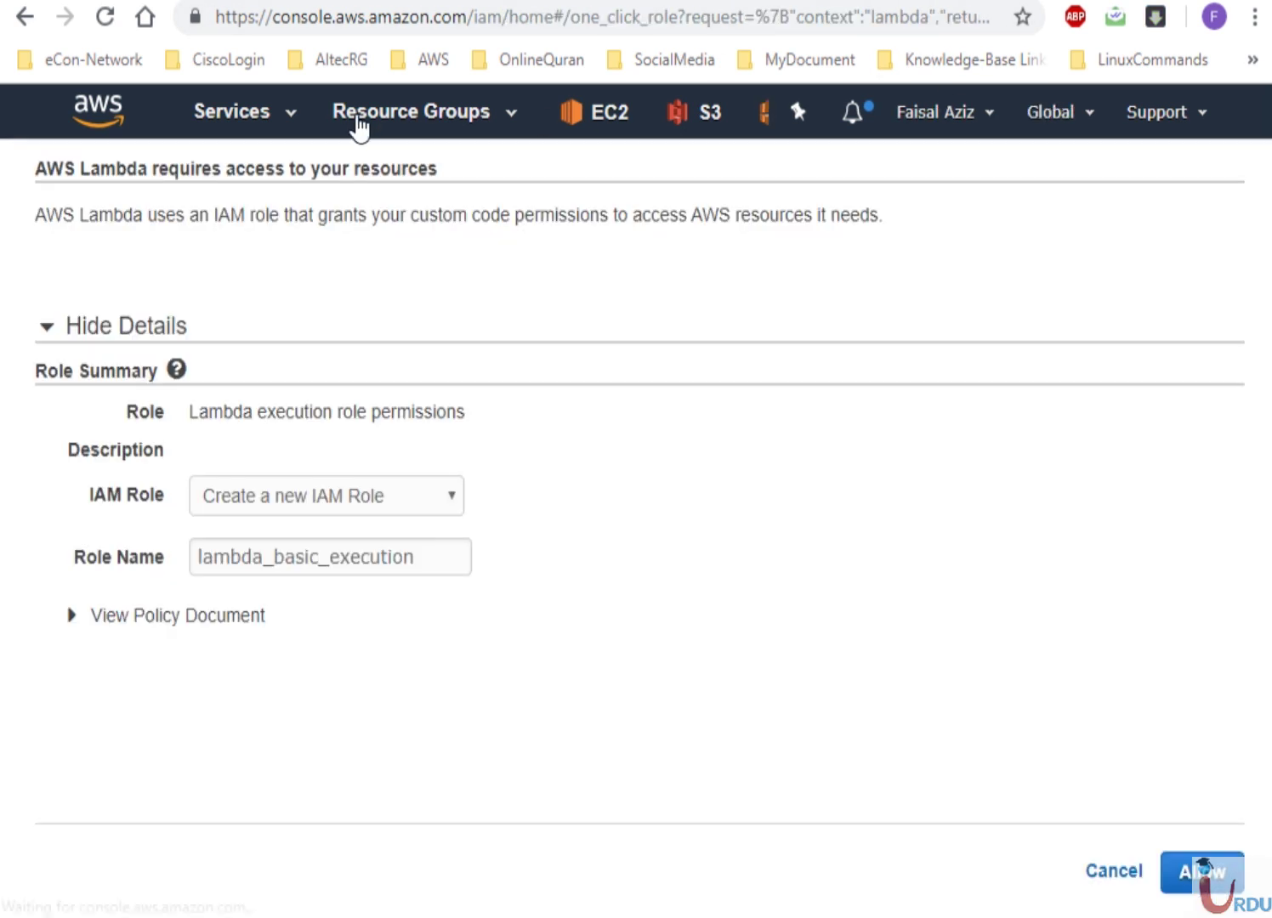
Switch to the CloudWatch log groups and delete the log group /aws/lambda/Hello
{"action": "left_click", "coordinate": [235, 121]}
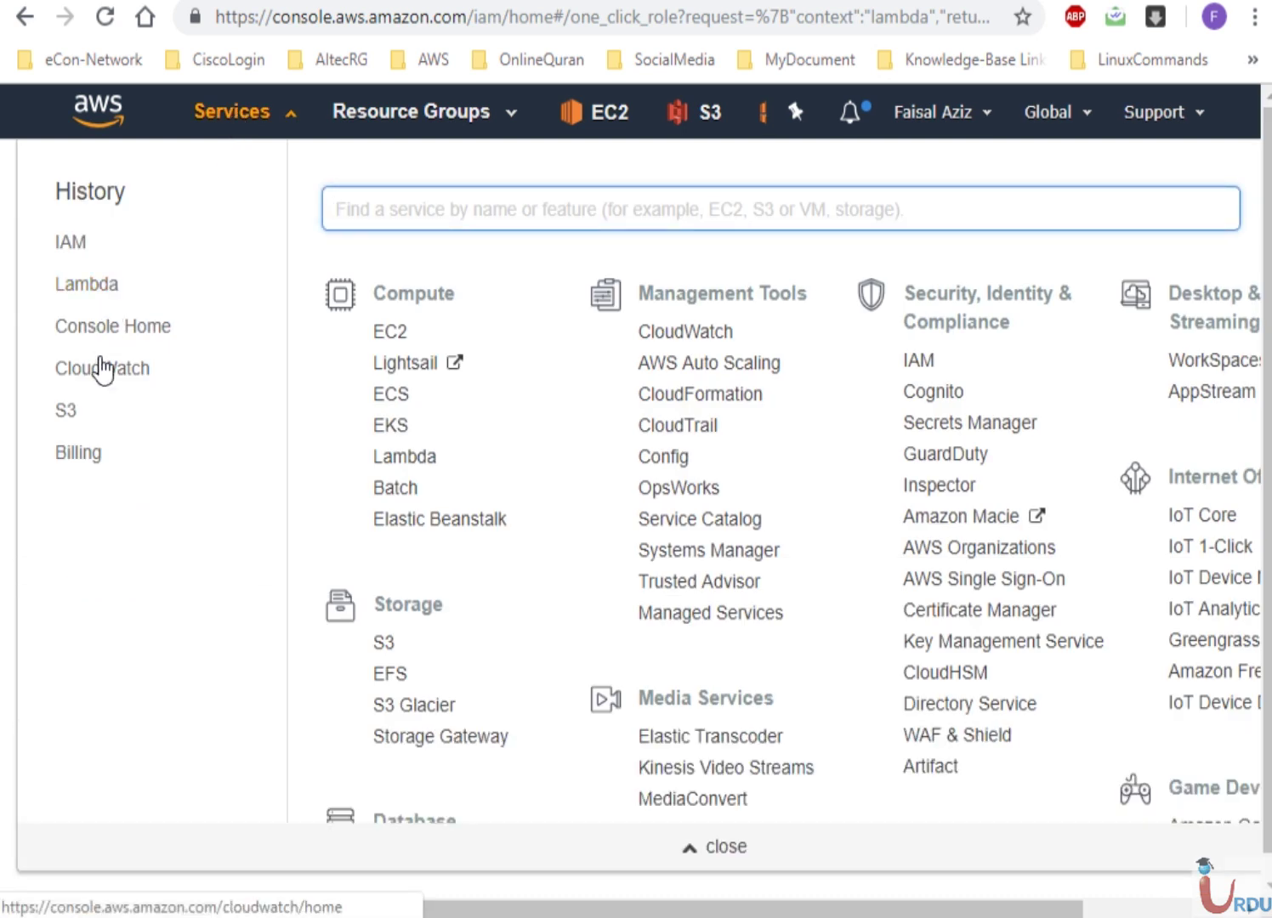
{"action": "left_click", "coordinate": [102, 368]}
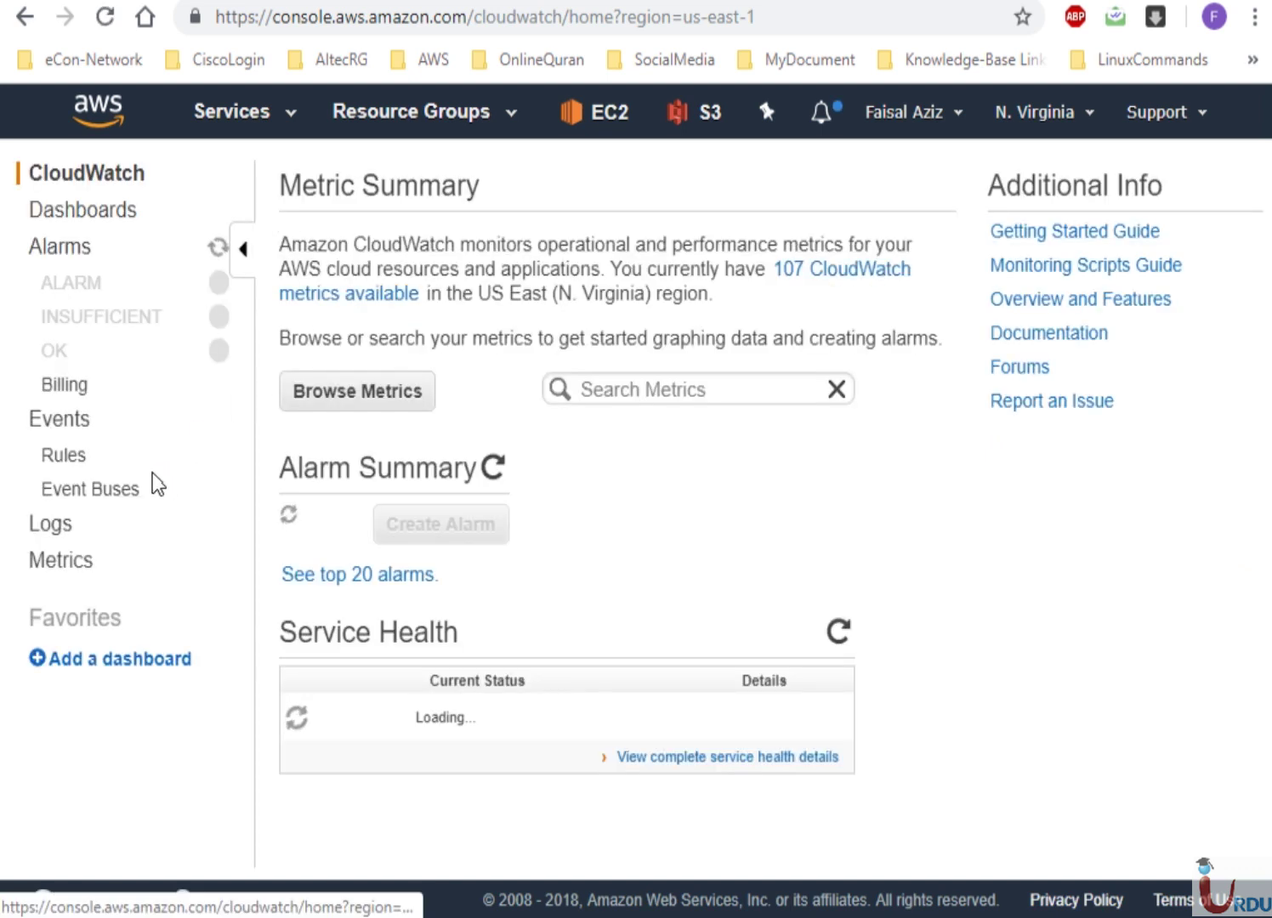
{"action": "left_click", "coordinate": [56, 529]}
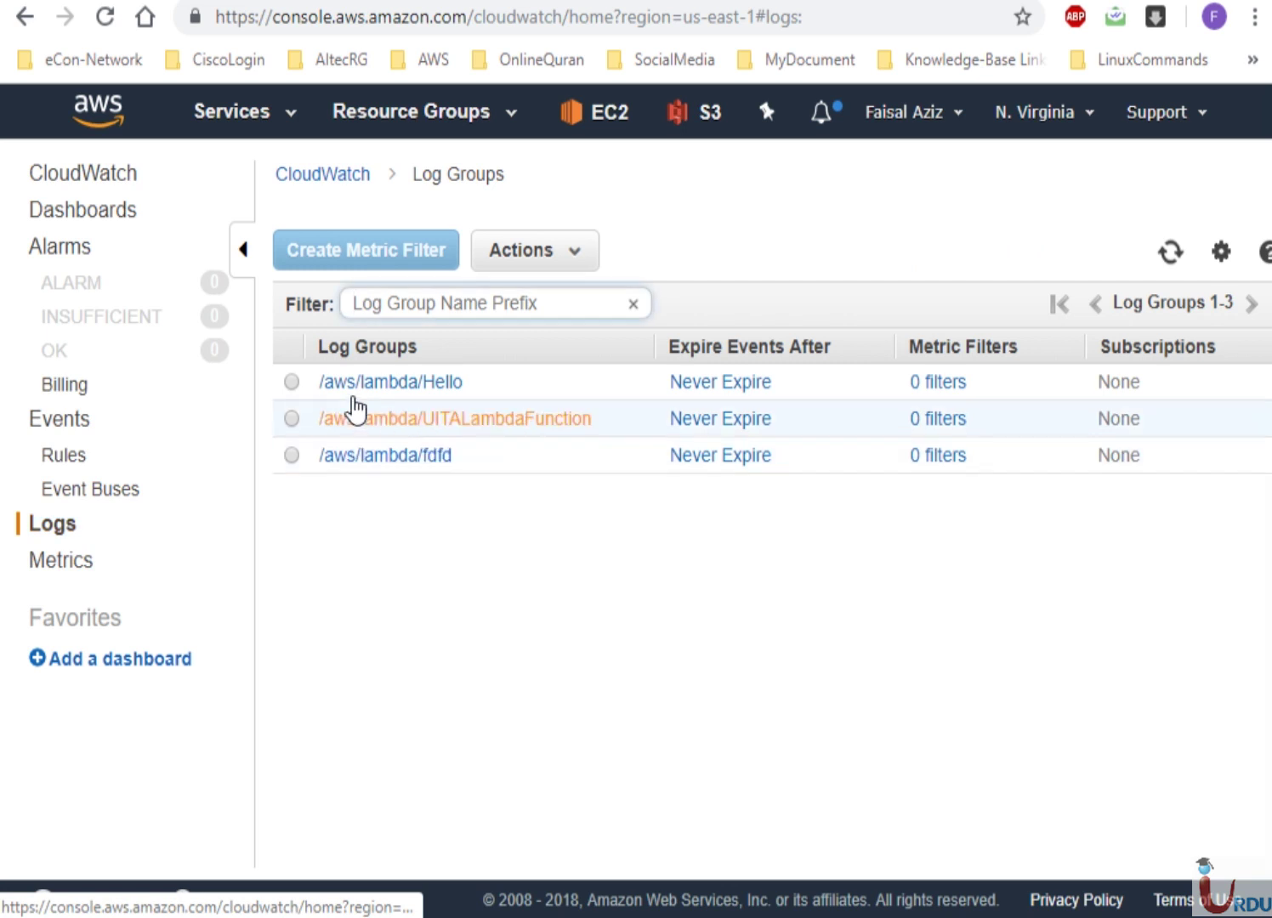
{"action": "left_click", "coordinate": [291, 381]}
{"action": "left_click", "coordinate": [536, 255]}
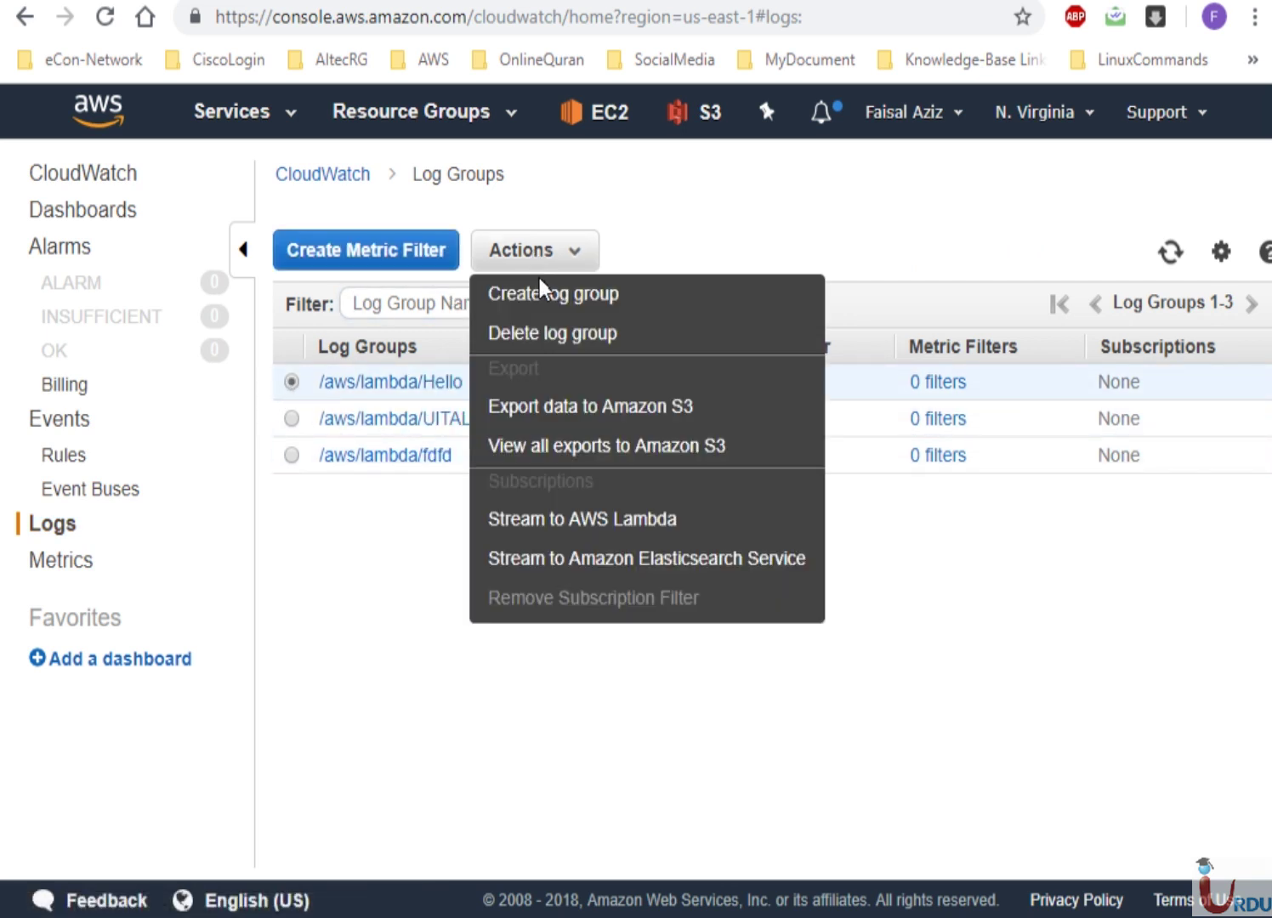
{"action": "left_click", "coordinate": [548, 332]}
{"action": "left_click", "coordinate": [763, 579]}
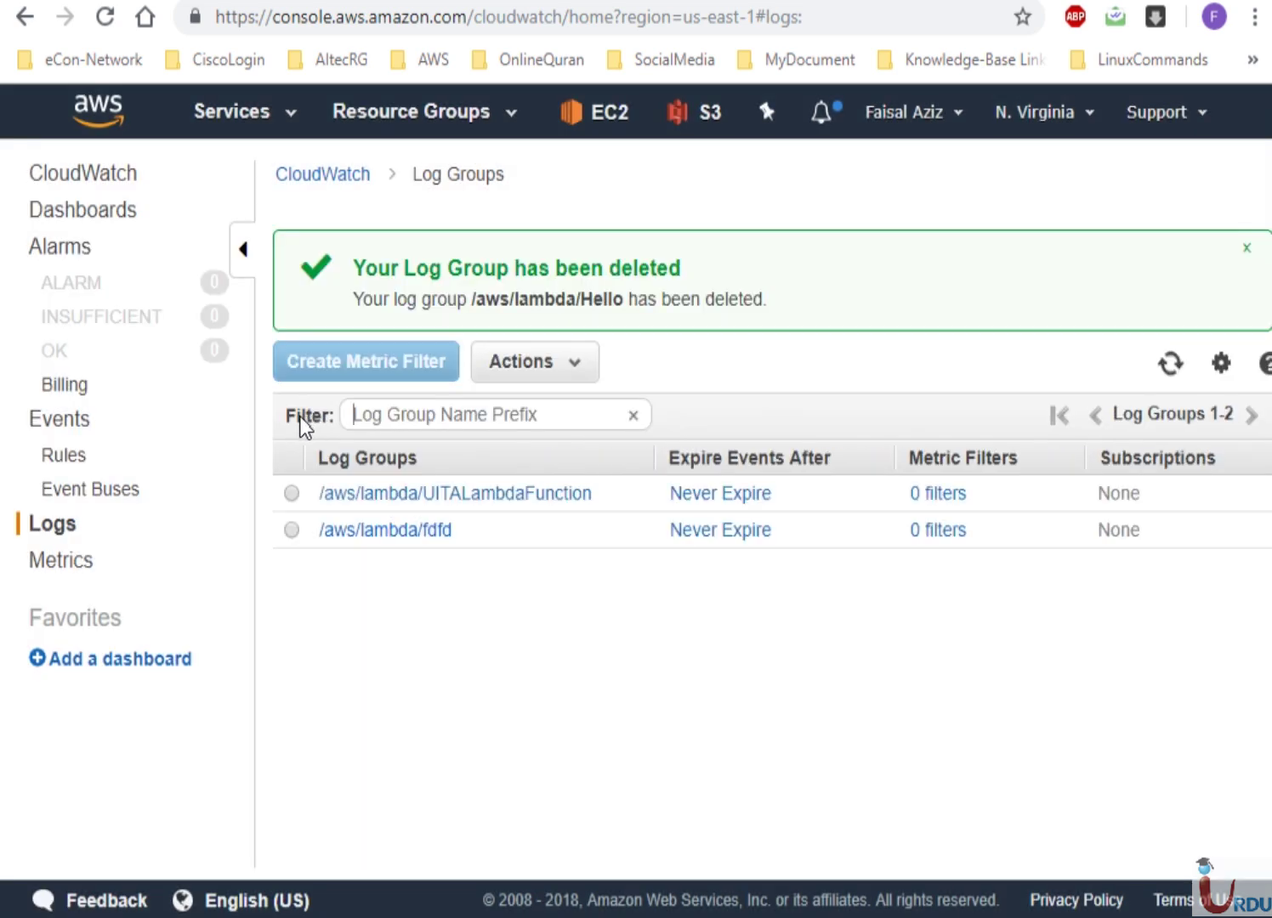
Delete the log group /aws/lambda/UITALambdaFunction from the CloudWatch log groups
{"action": "left_click", "coordinate": [291, 492]}
{"action": "left_click", "coordinate": [533, 362]}
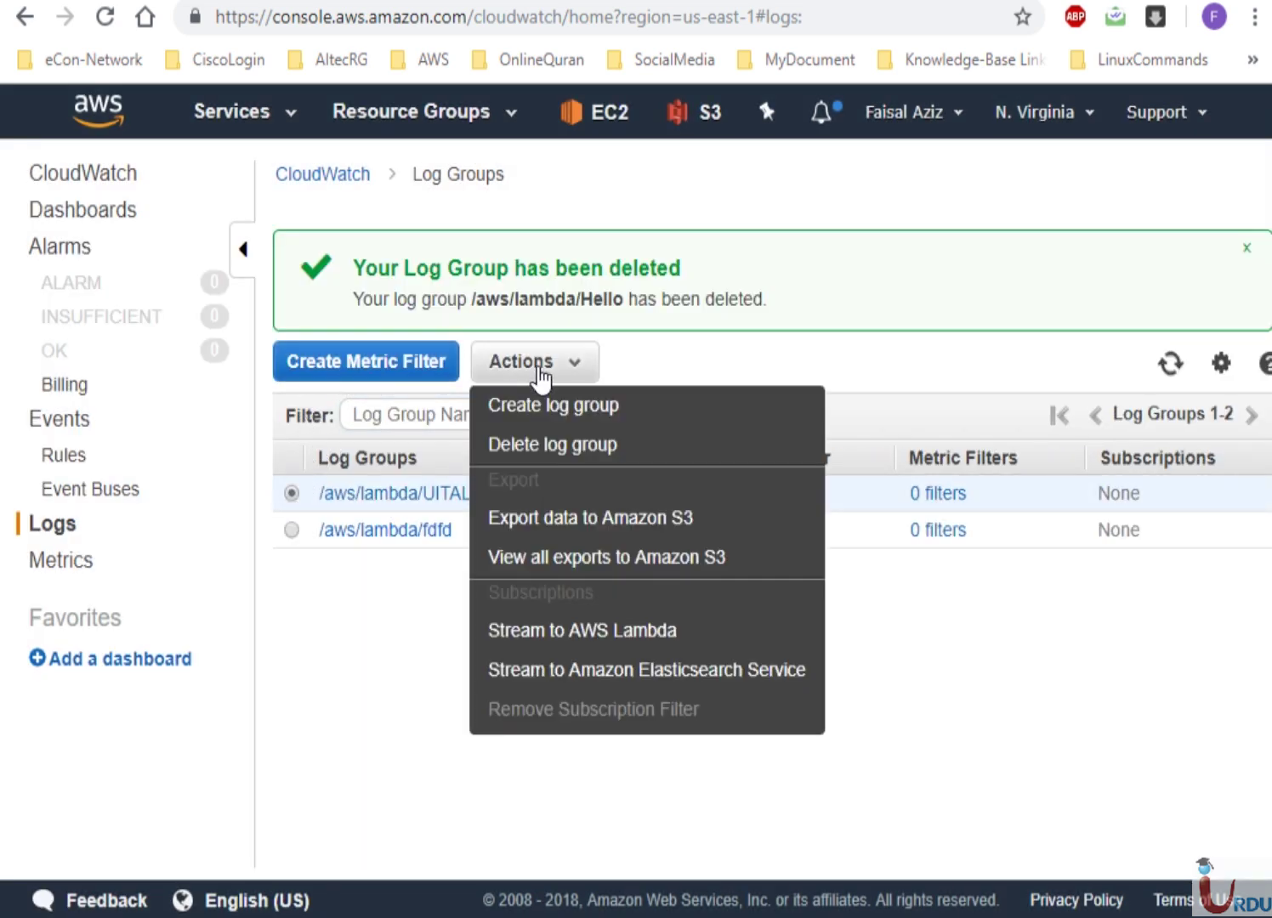
{"action": "left_click", "coordinate": [548, 444]}
{"action": "left_click", "coordinate": [705, 584]}
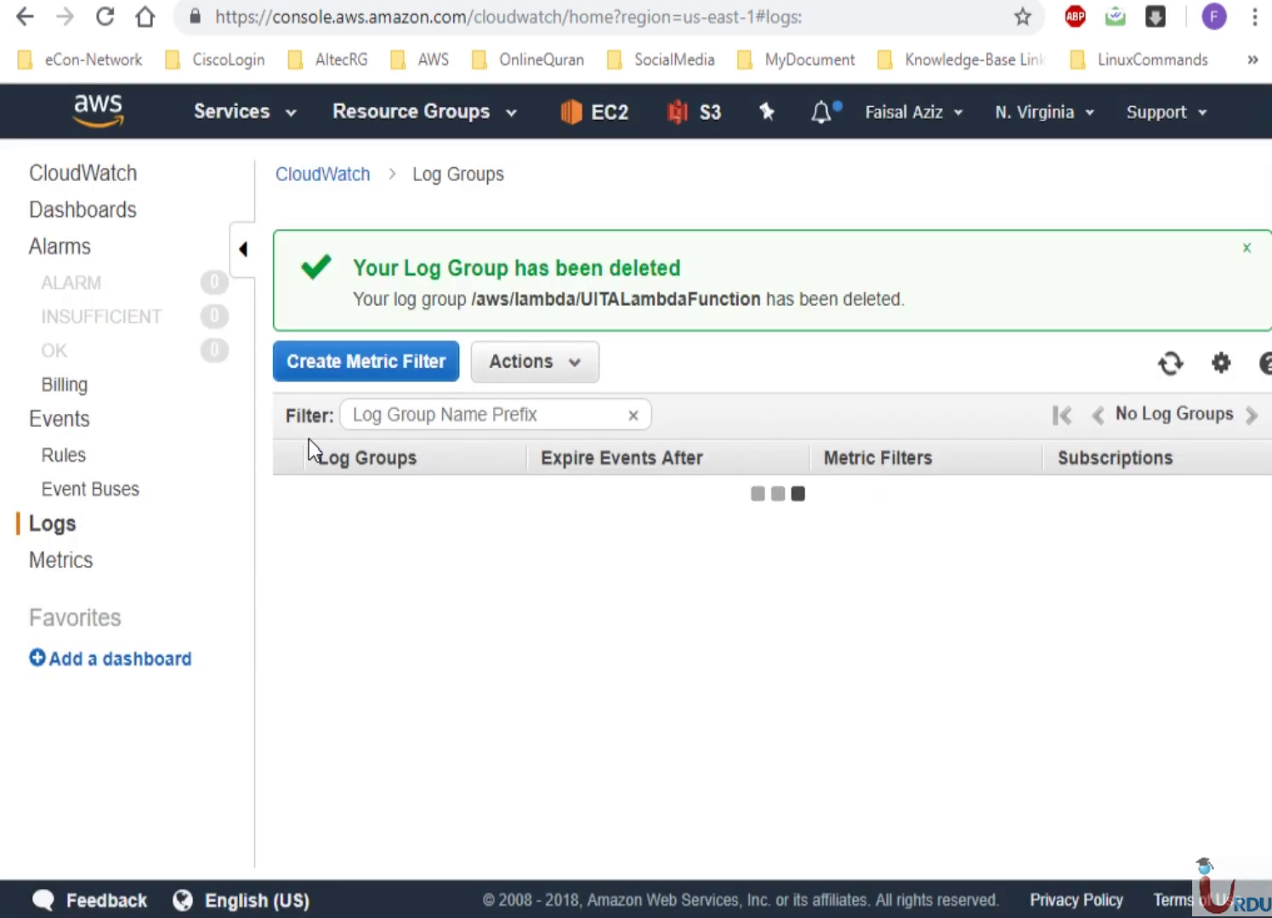
Delete the remaining log group /aws/lambda/fdfd and reopen the CloudWatch Logs page
{"action": "left_click", "coordinate": [291, 494]}
{"action": "left_click", "coordinate": [522, 366]}
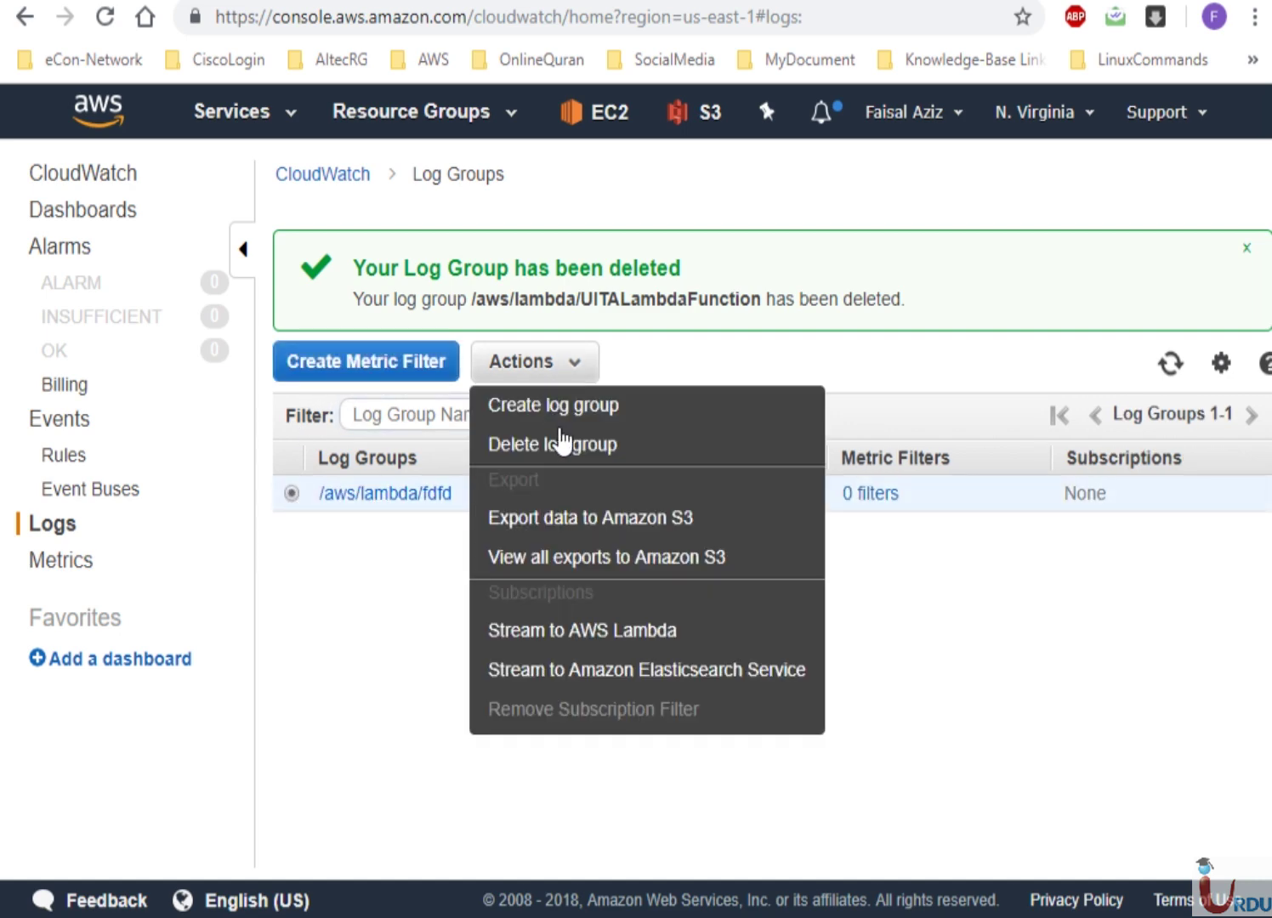
{"action": "left_click", "coordinate": [568, 444]}
{"action": "left_click", "coordinate": [782, 583]}
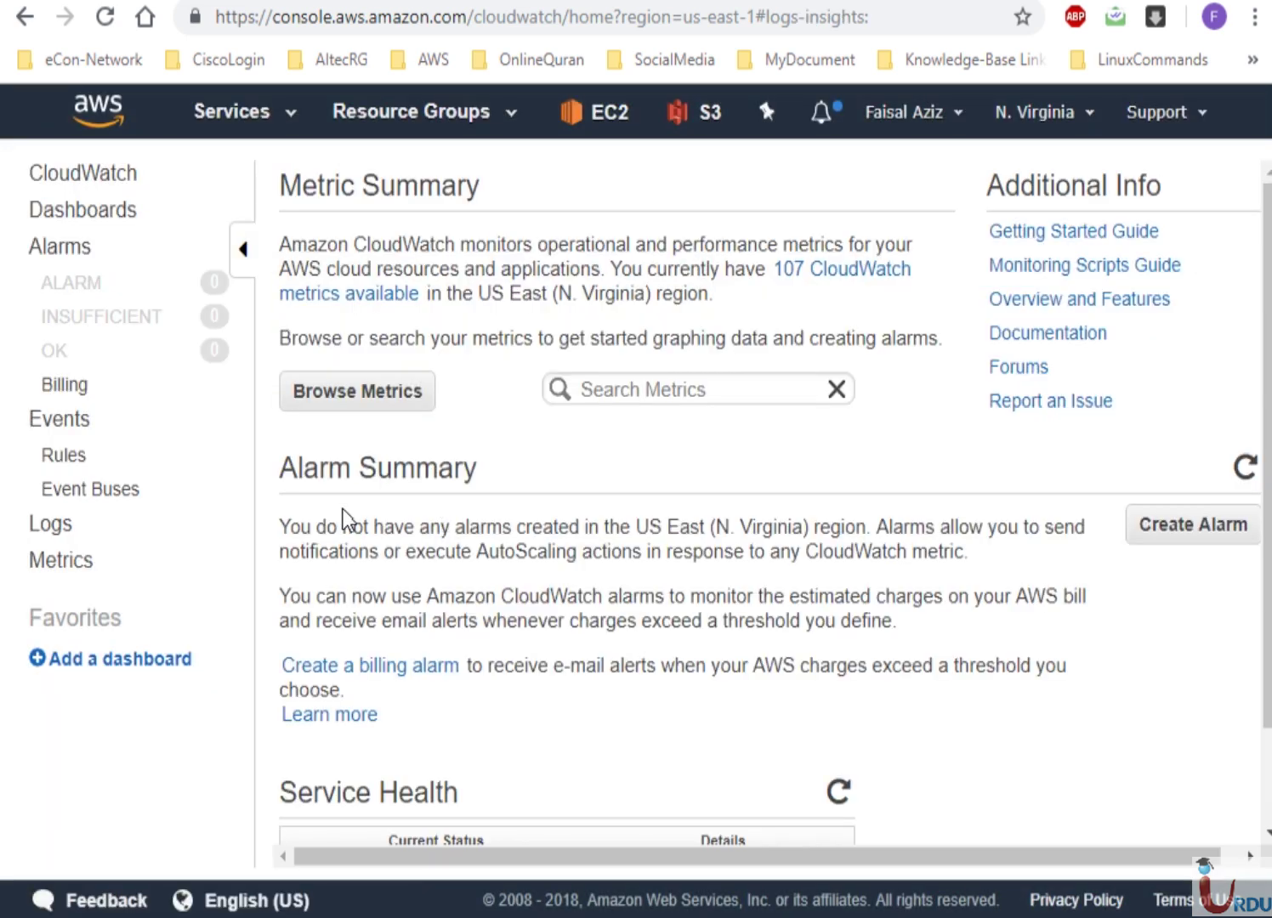
{"action": "left_click", "coordinate": [51, 525]}
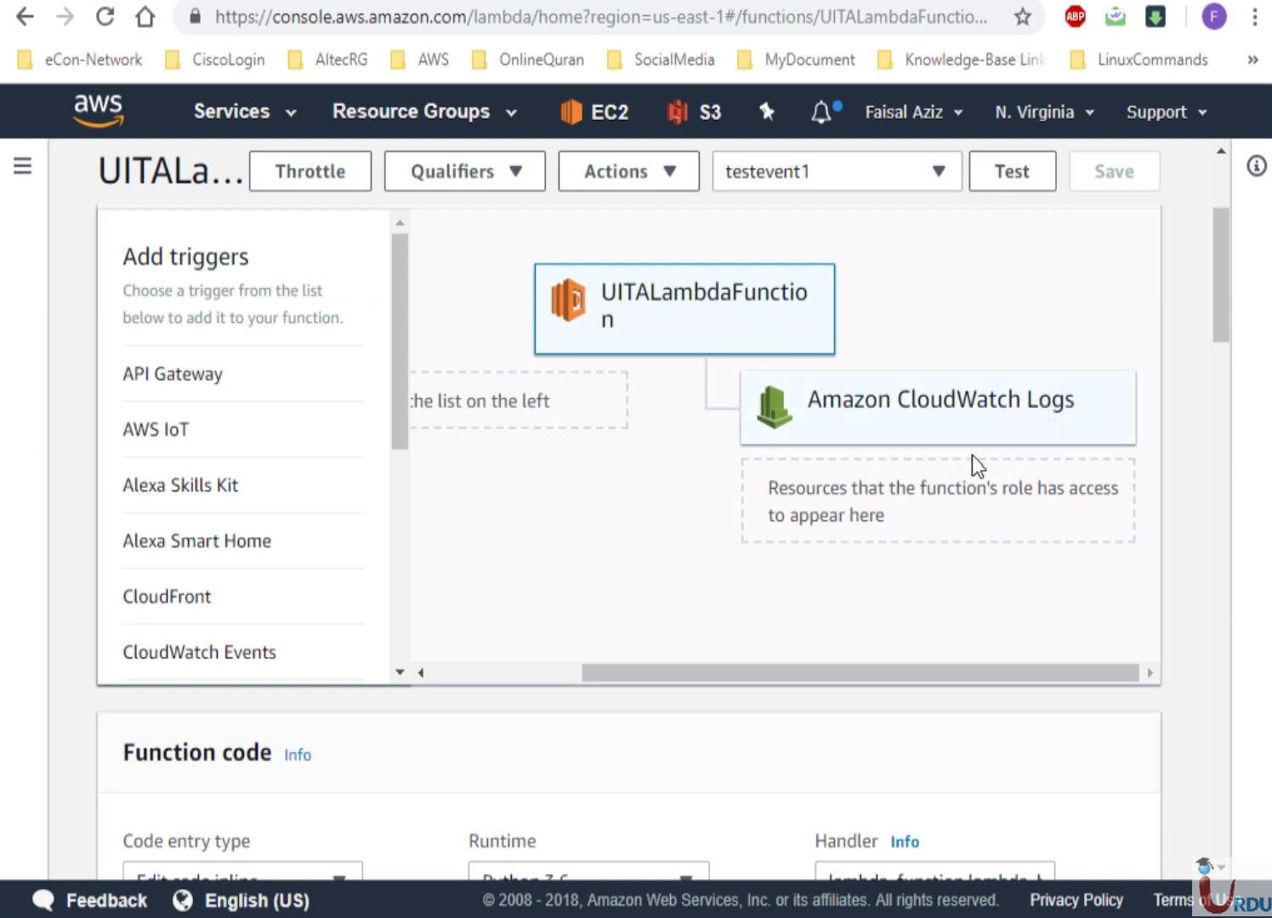
Run UITALambdaFunction in Lambda with the test event testevent1 and review its execution results
{"action": "left_click", "coordinate": [998, 176]}
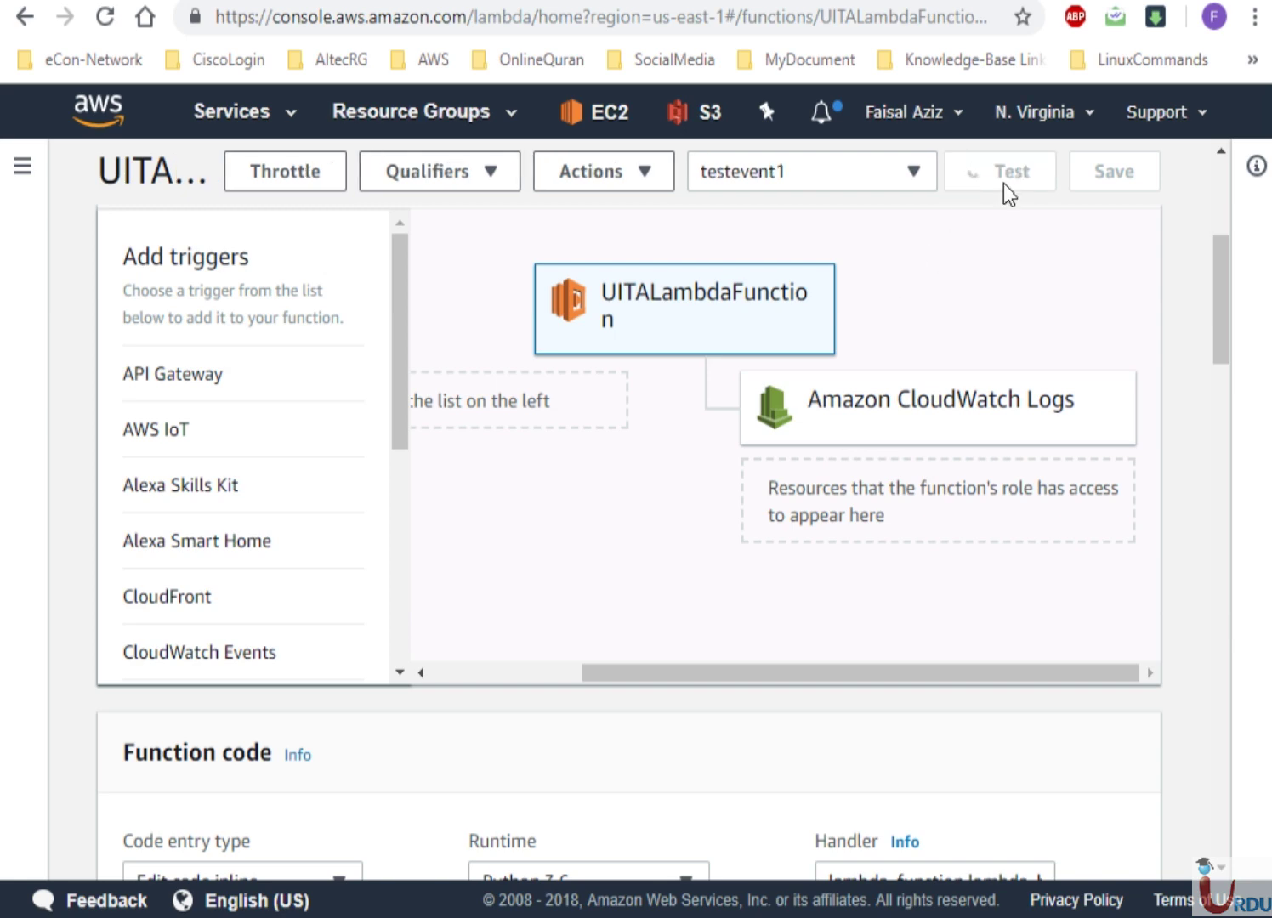
{"action": "left_click_drag", "start_coordinate": [1224, 286], "coordinate": [1236, 413]}
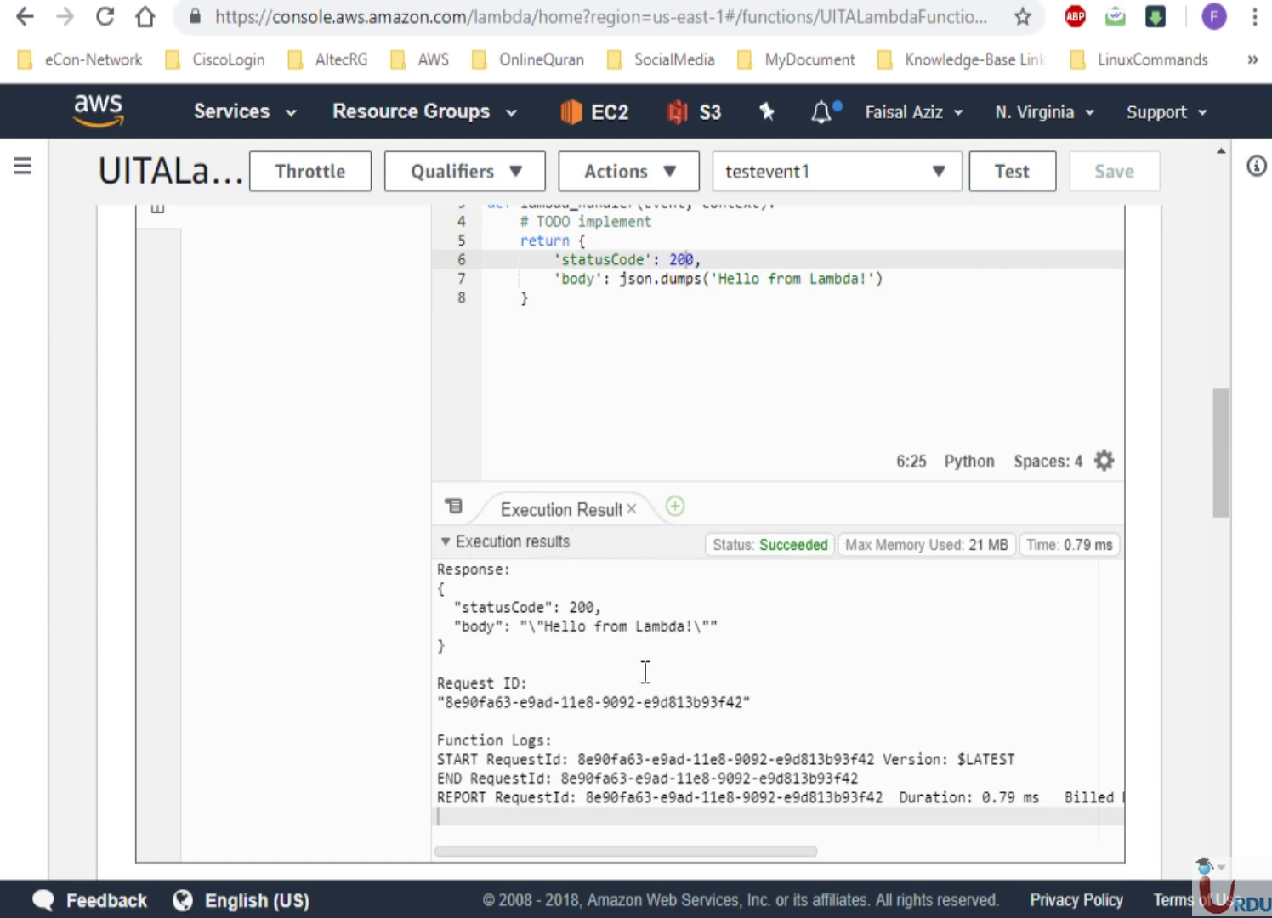
{"action": "left_click_drag", "start_coordinate": [1224, 482], "coordinate": [1222, 329]}
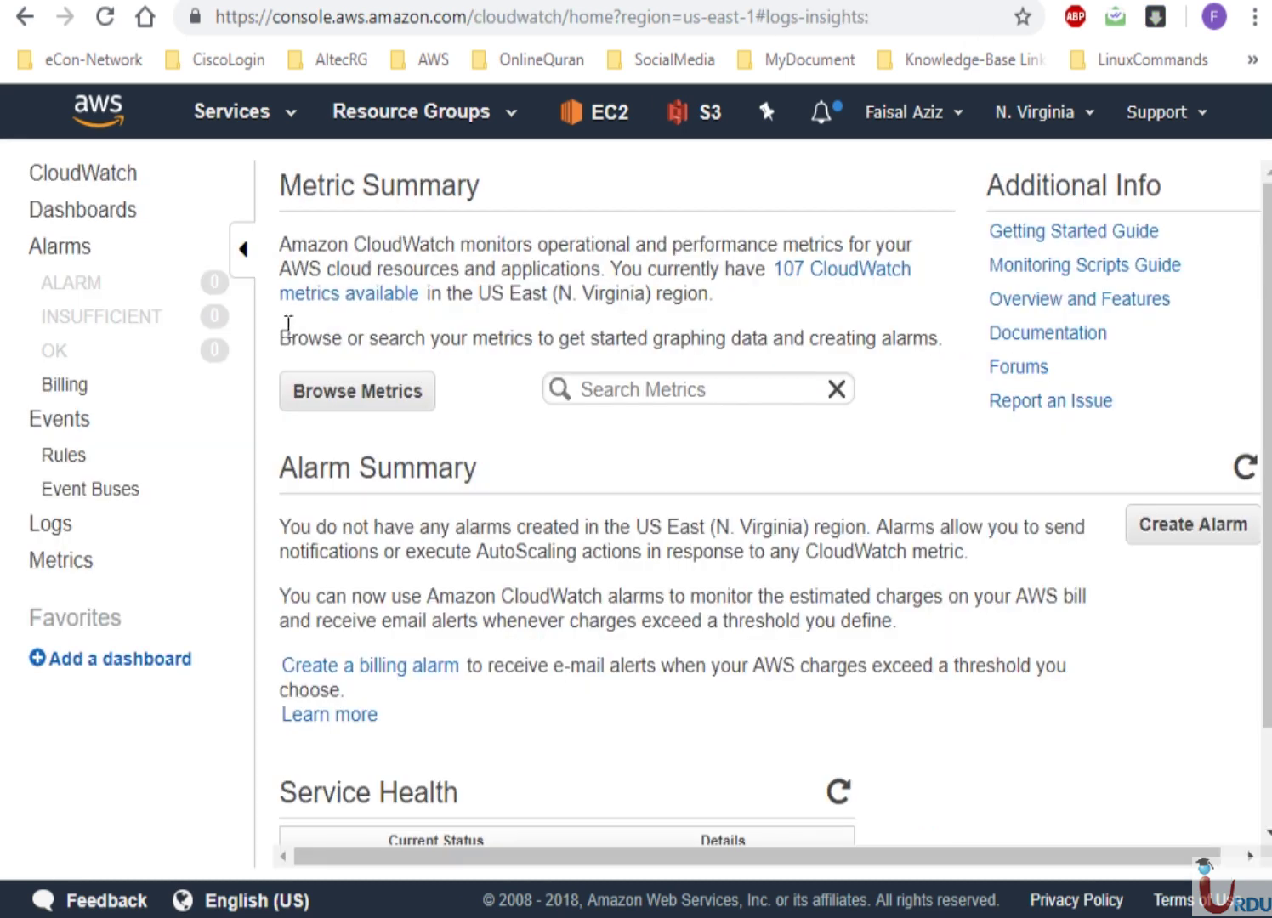
Reopen the CloudWatch log groups and open the log stream of /aws/lambda/UITALambdaFunction
{"action": "left_click", "coordinate": [51, 526]}
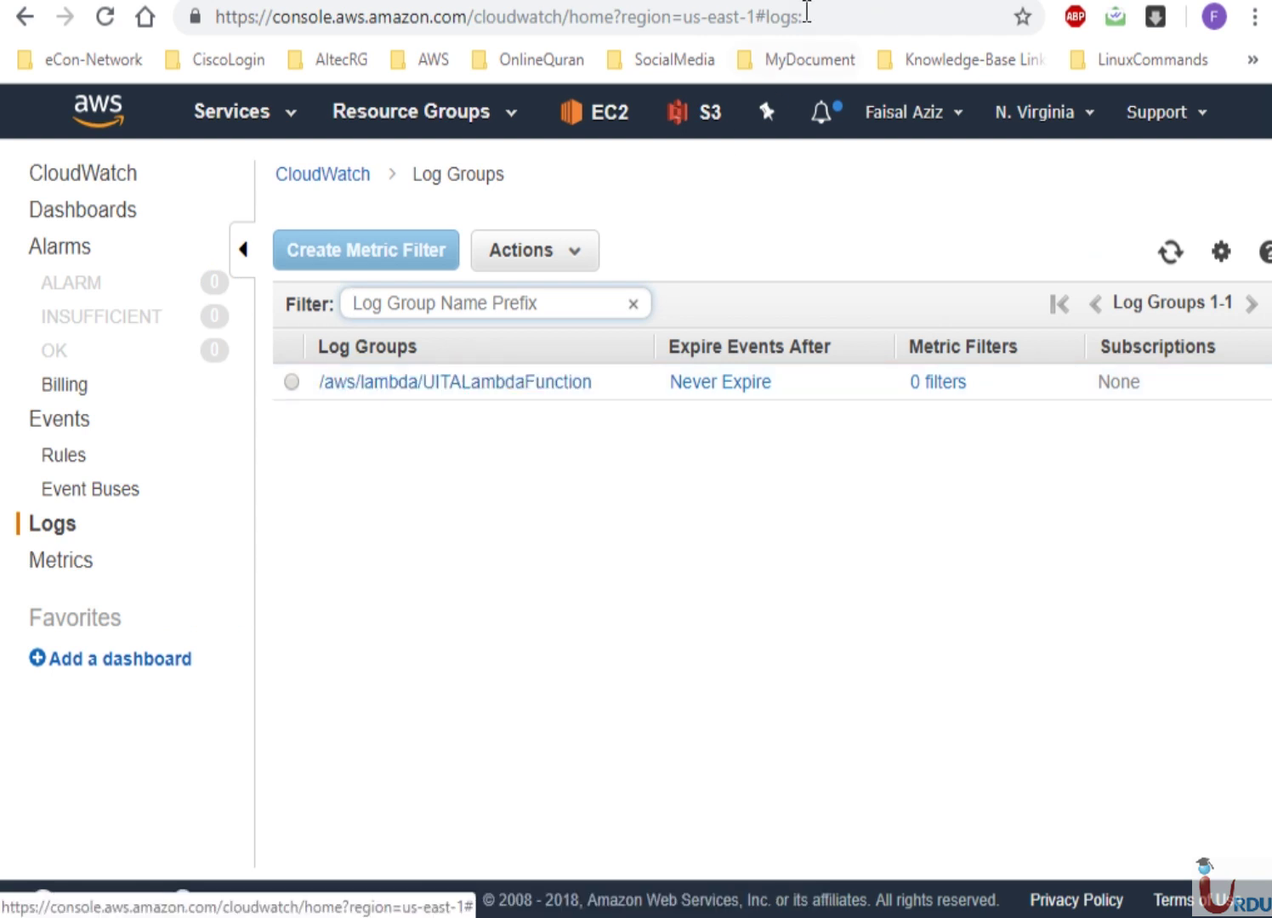
{"action": "key", "text": "ctrl+shift+Tab"}
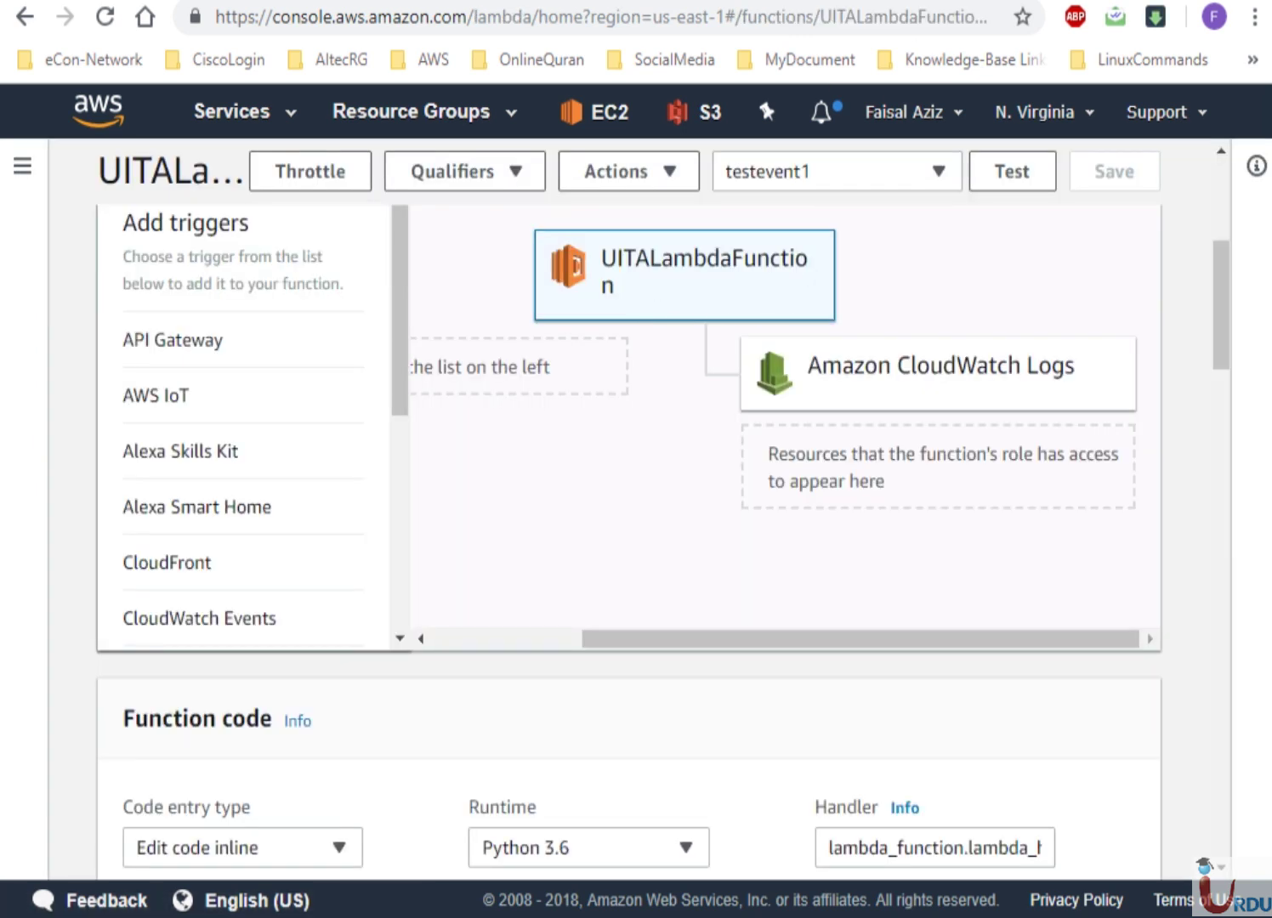
{"action": "key", "text": "ctrl+Tab"}
{"action": "left_click", "coordinate": [431, 391]}
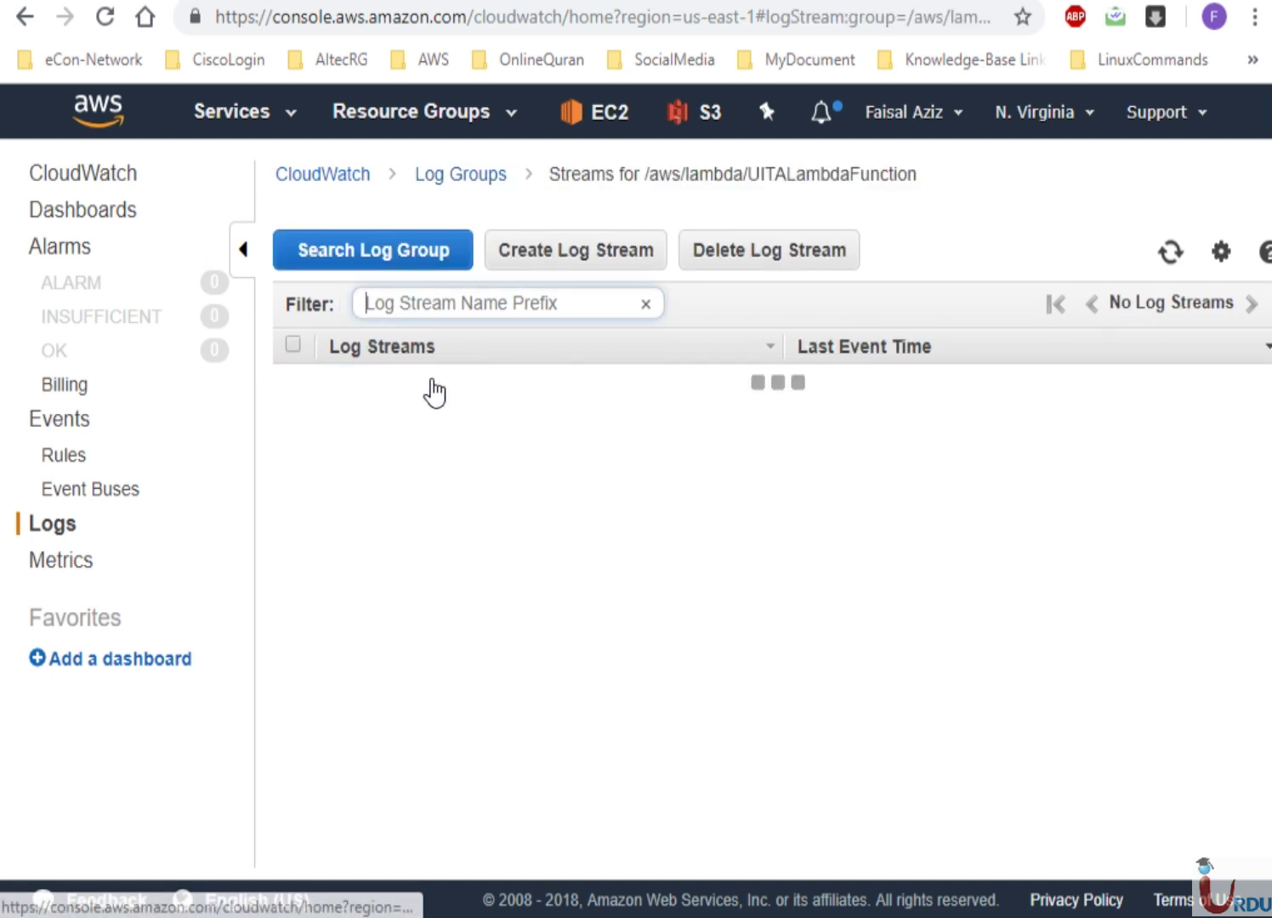
{"action": "left_click", "coordinate": [445, 392]}
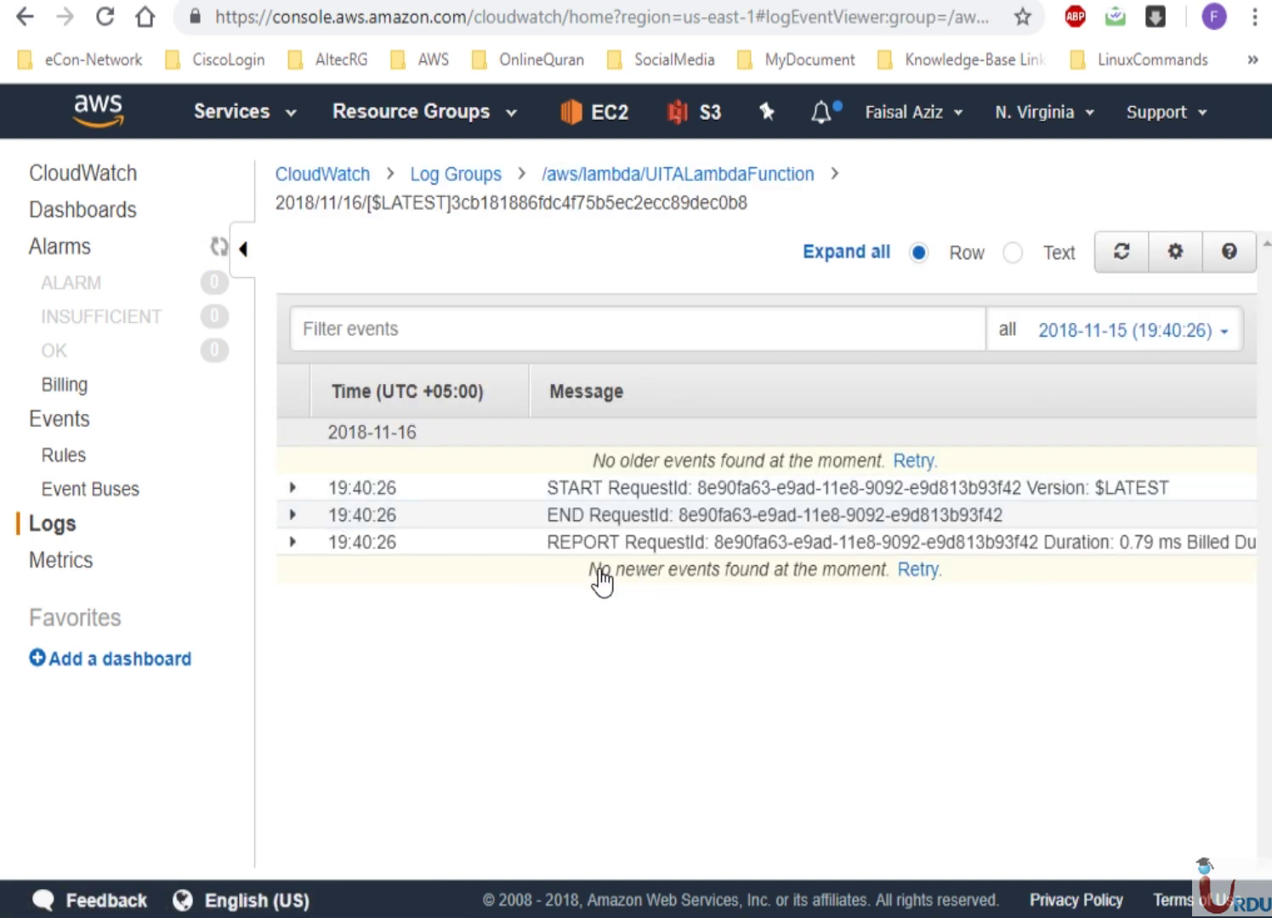
Examine the details of the START, END and REPORT events in the UITALambdaFunction log stream
{"action": "left_click", "coordinate": [294, 489]}
{"action": "left_click", "coordinate": [295, 491]}
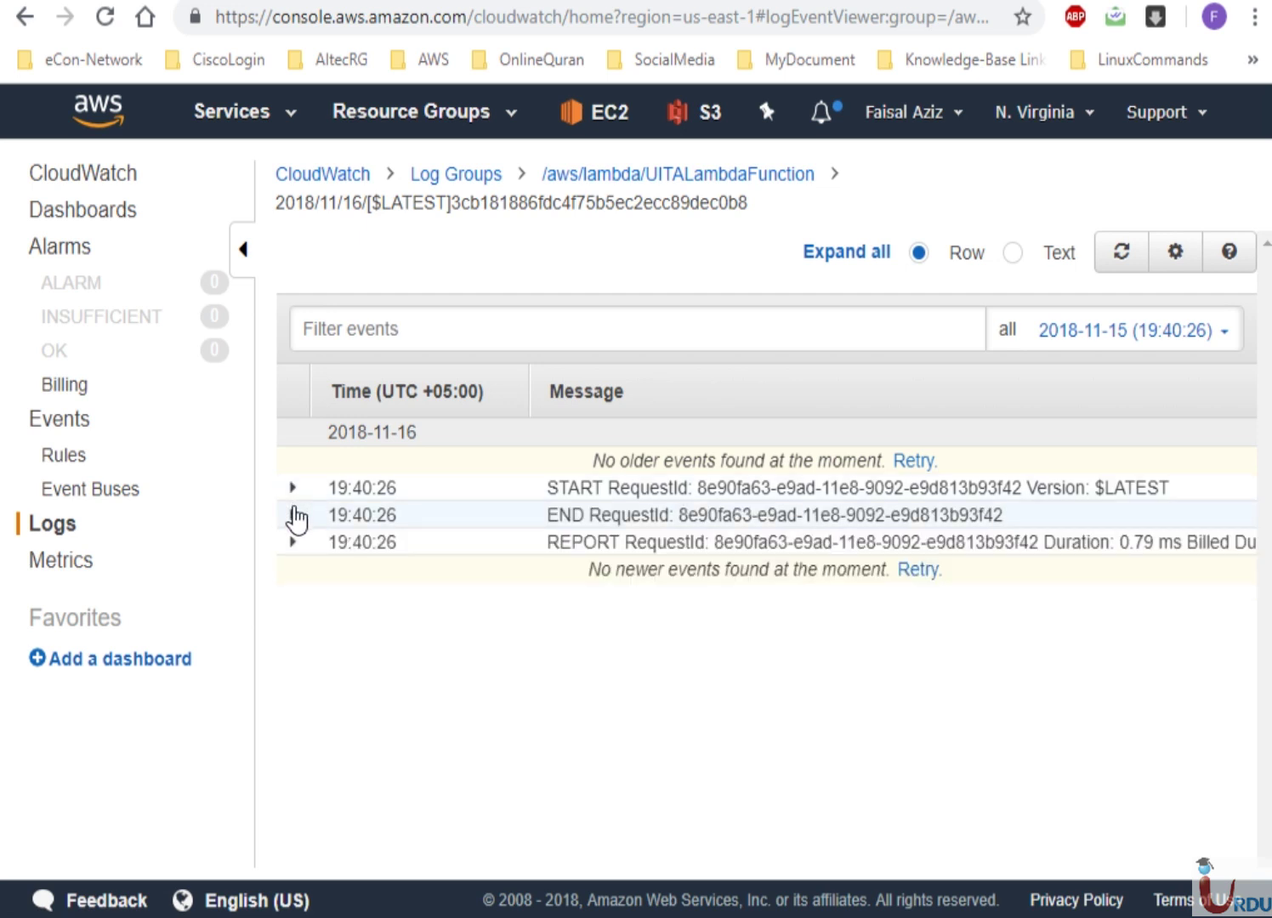
{"action": "left_click", "coordinate": [295, 516]}
{"action": "left_click", "coordinate": [295, 515]}
{"action": "left_click", "coordinate": [294, 543]}
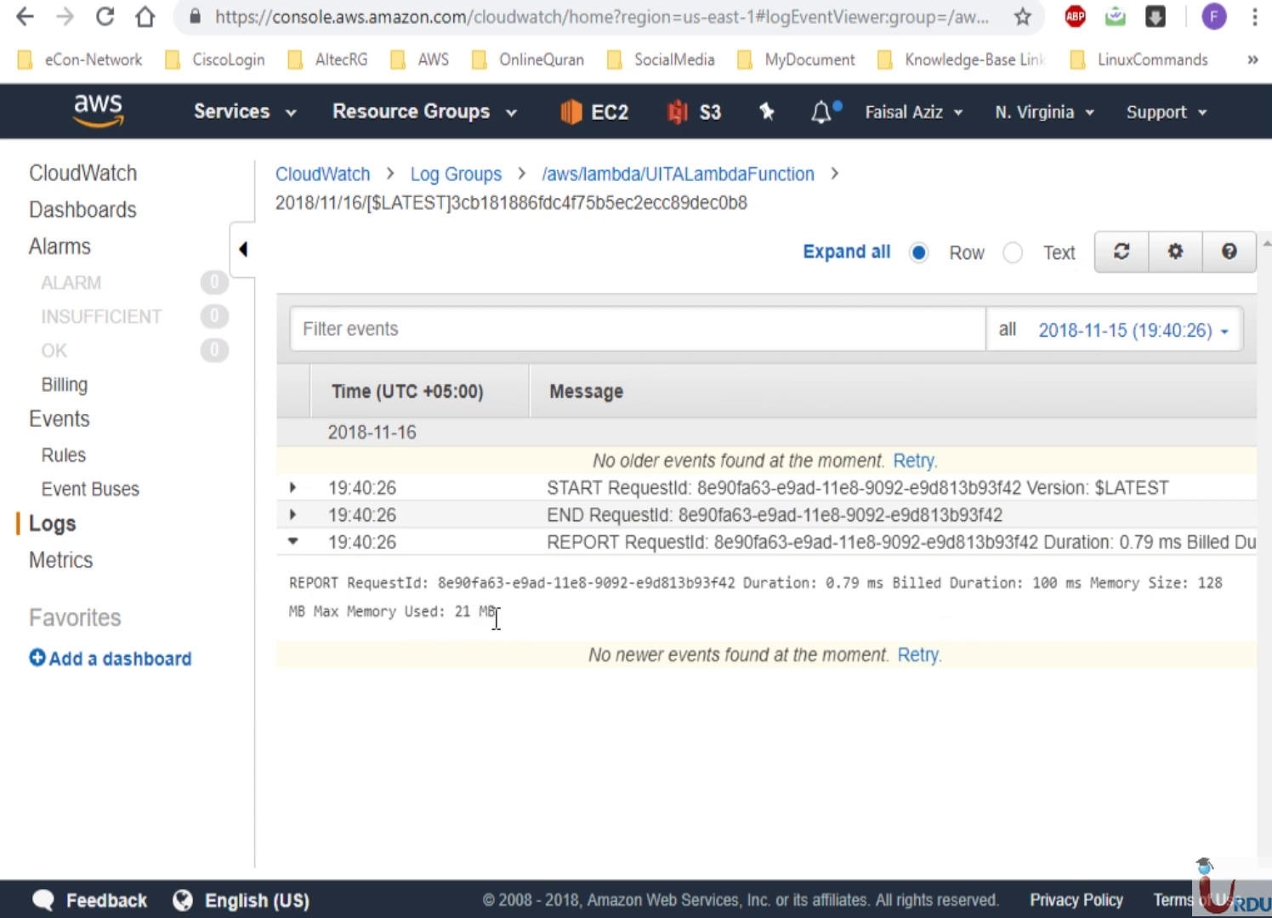
{"action": "left_click", "coordinate": [292, 543]}
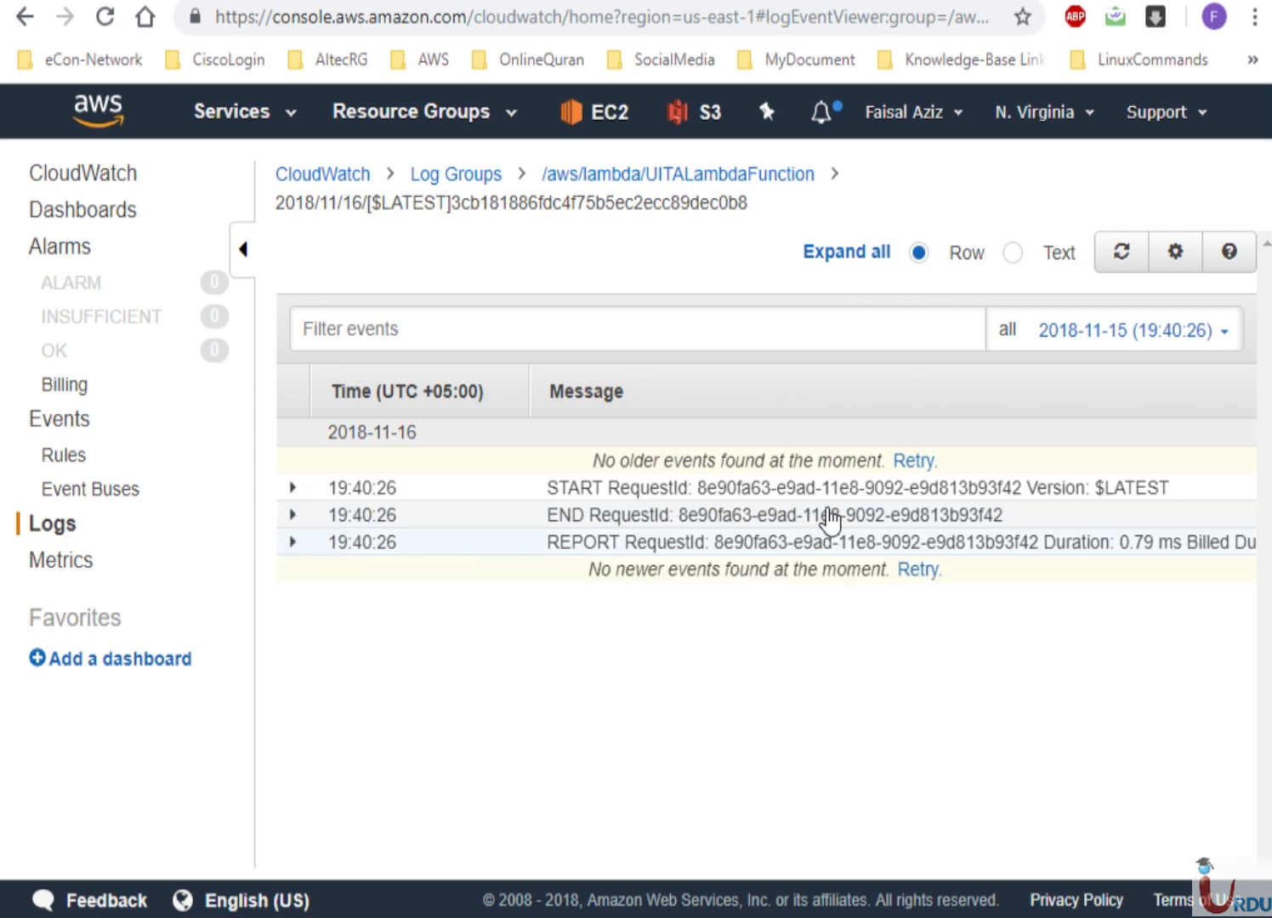
Check the log stream for newer events several times and refresh the event list
{"action": "left_click", "coordinate": [919, 569]}
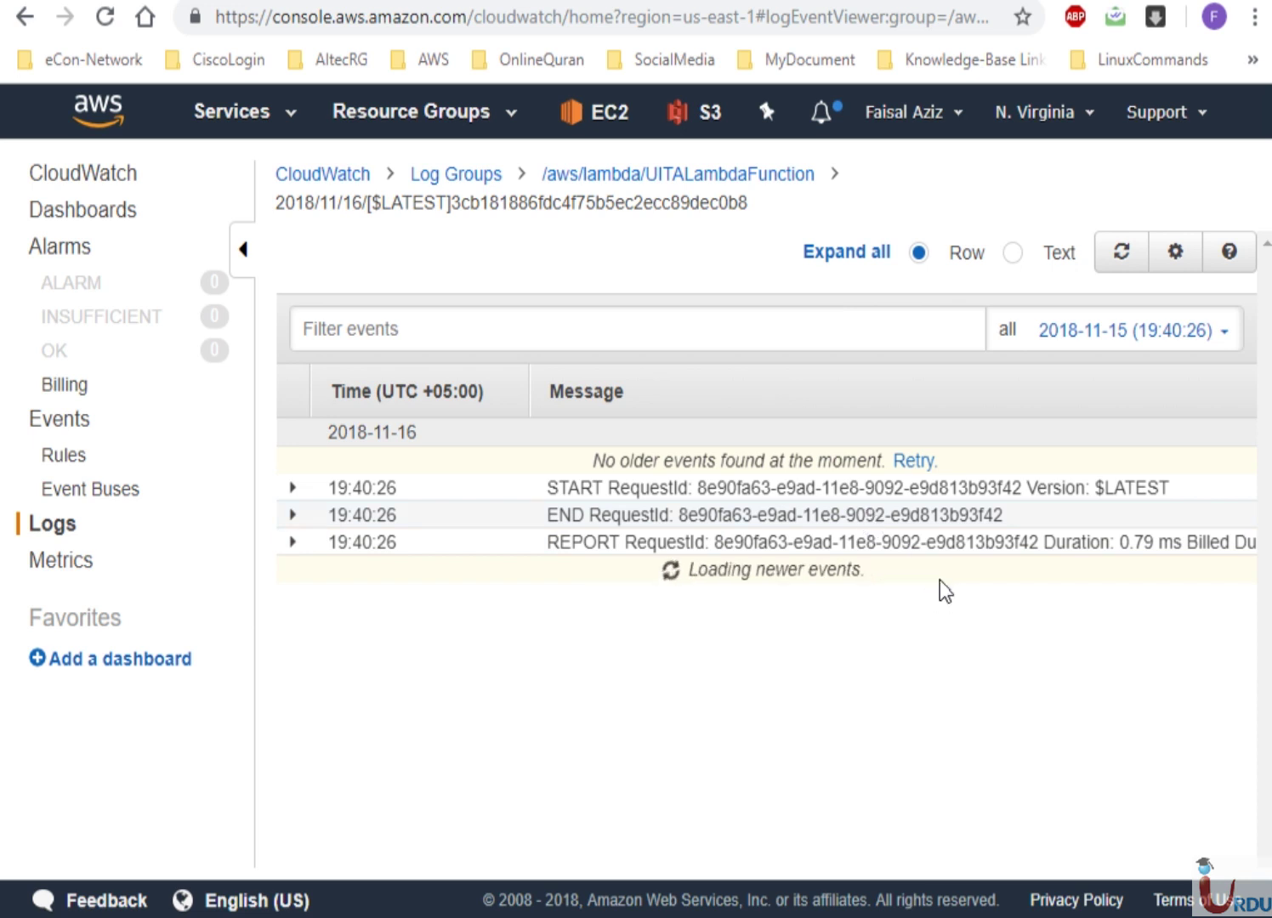
{"action": "left_click", "coordinate": [916, 571]}
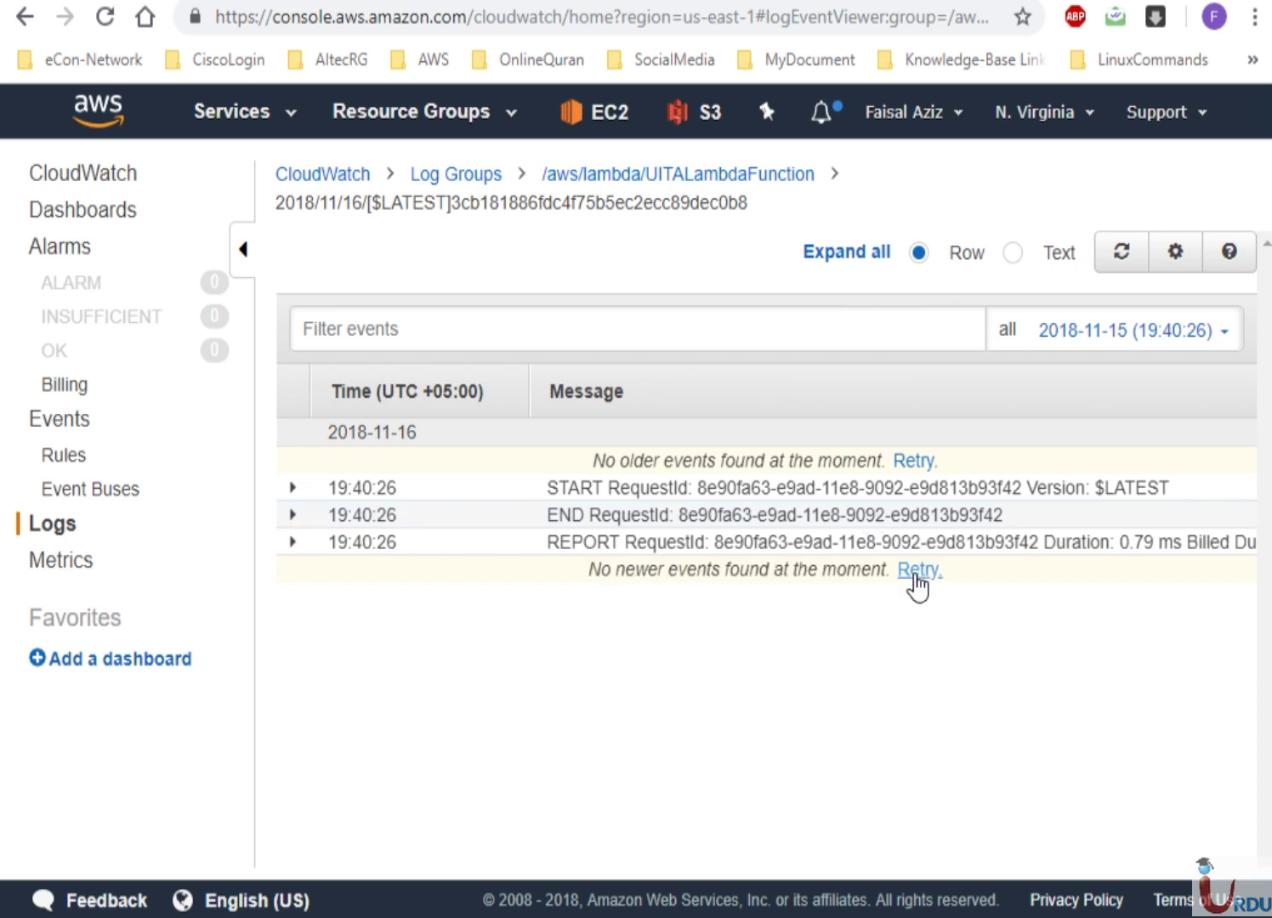
{"action": "left_click", "coordinate": [918, 571]}
{"action": "left_click", "coordinate": [917, 571]}
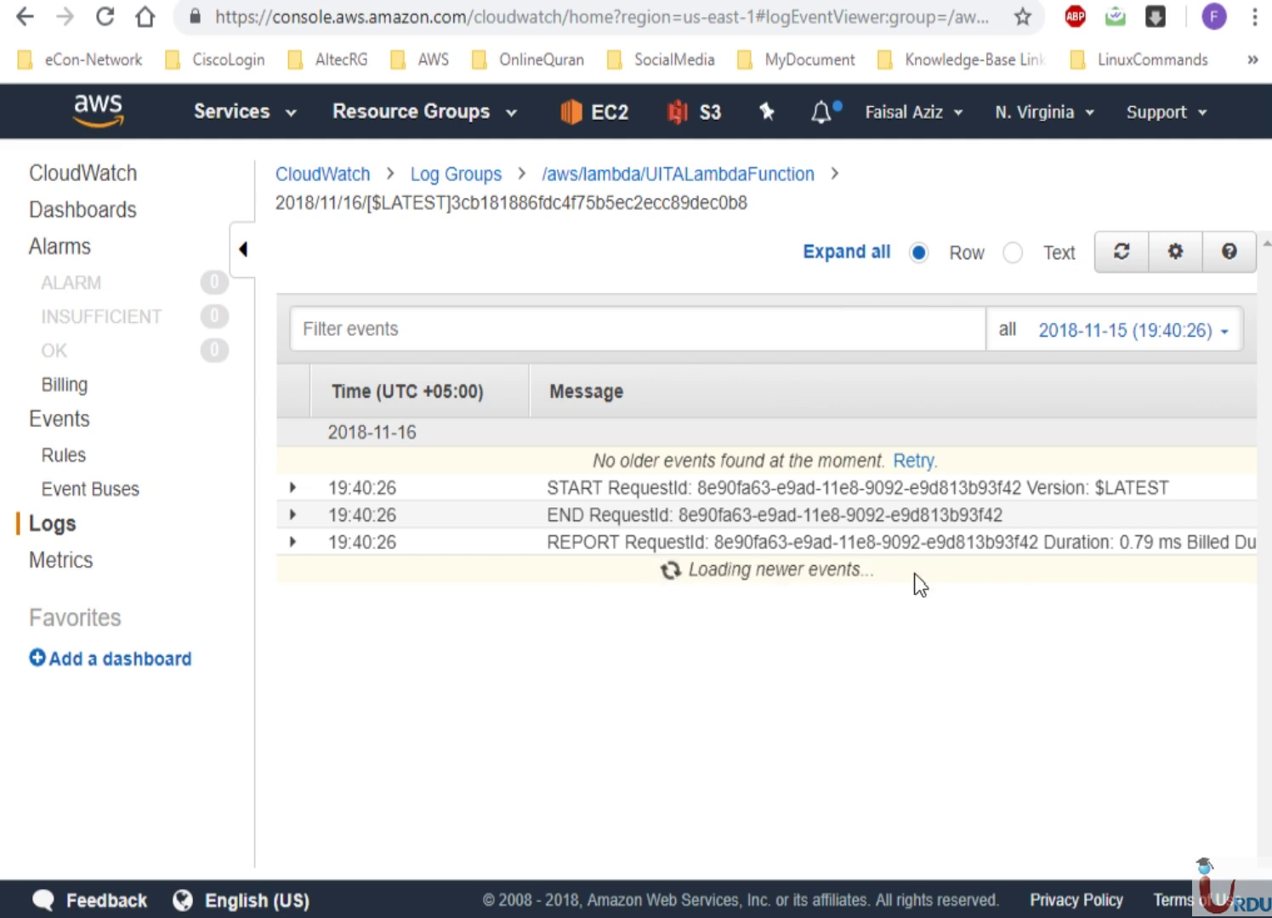
{"action": "left_click", "coordinate": [1115, 259]}
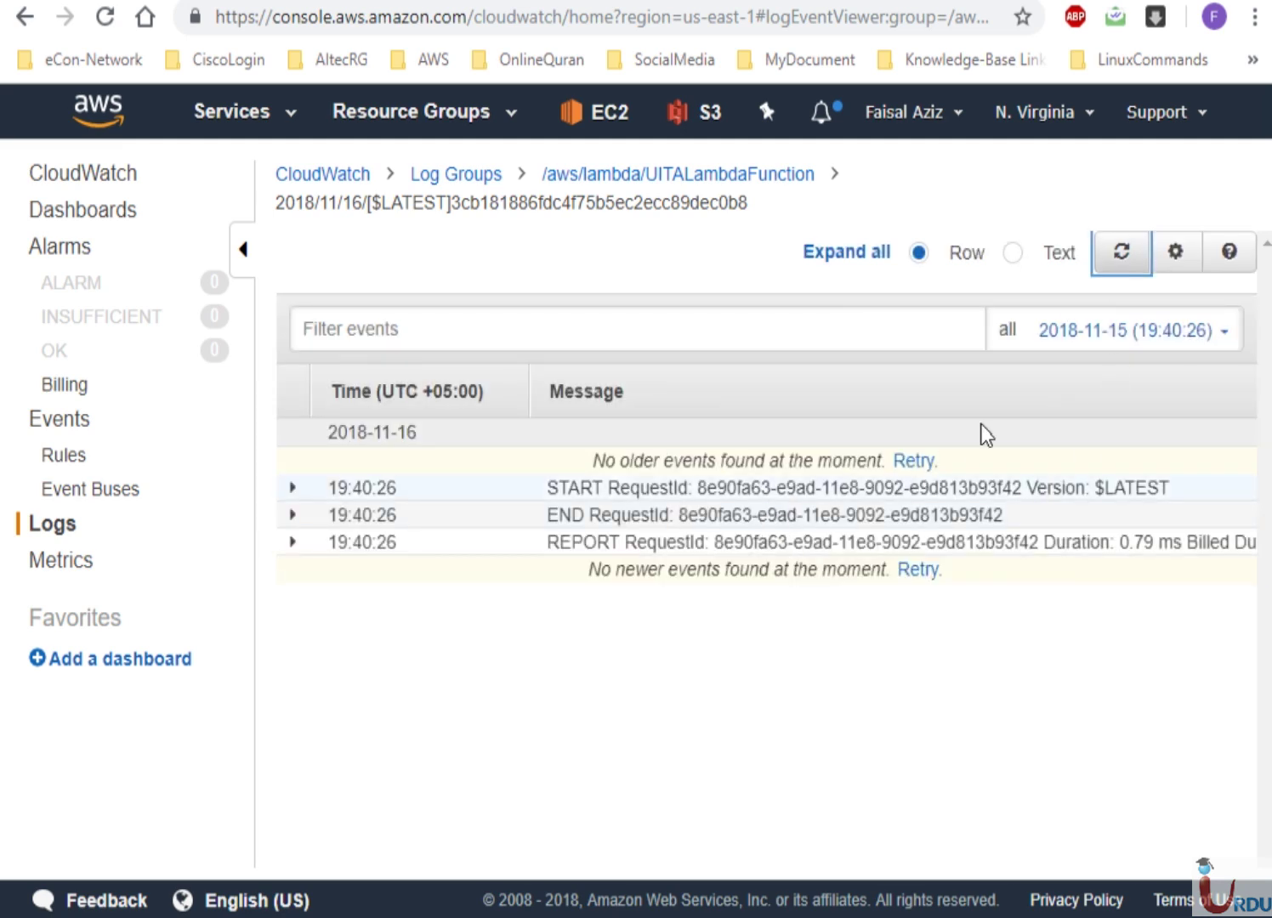
{"action": "left_click", "coordinate": [1122, 255]}
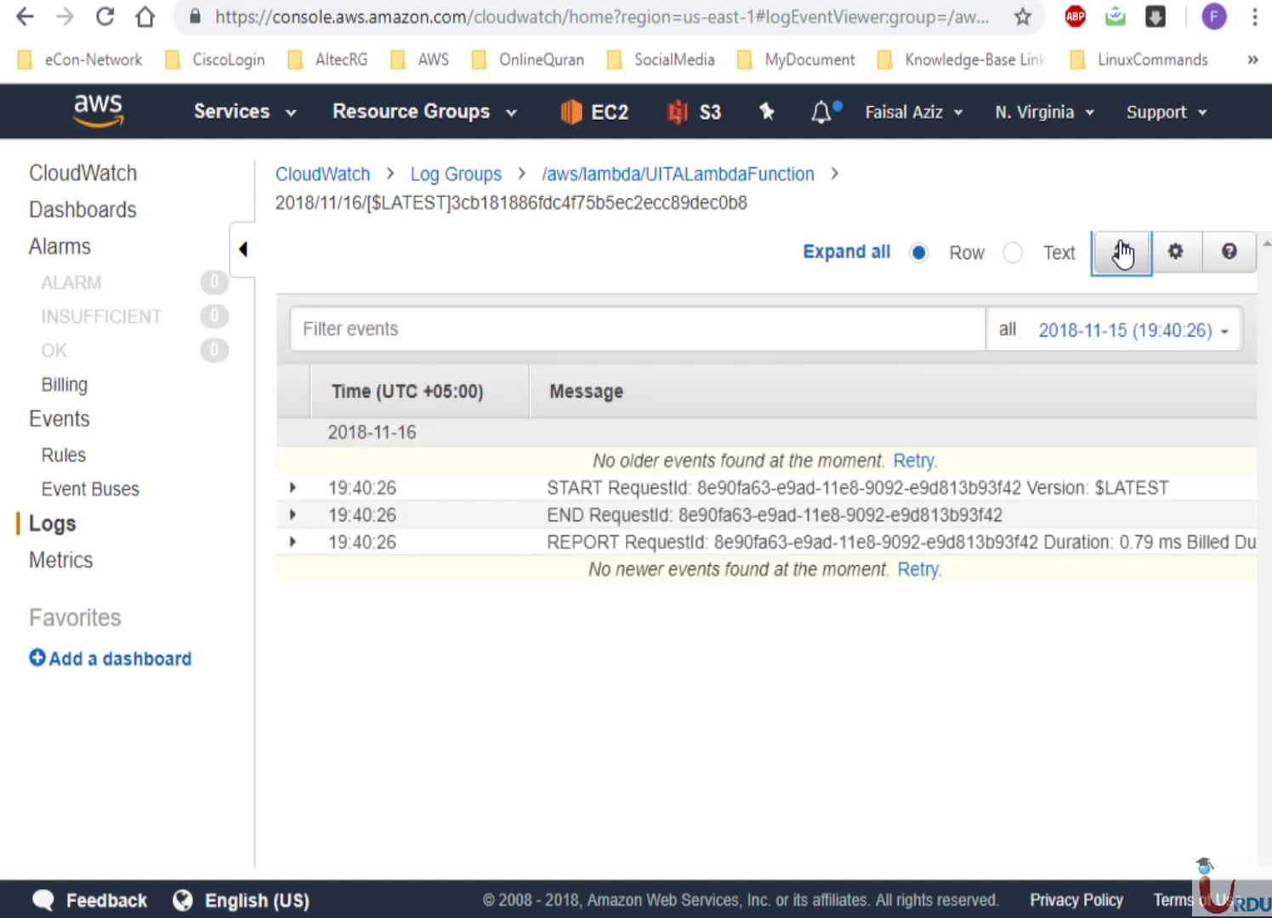
{"action": "left_click", "coordinate": [1122, 253]}
{"action": "left_click", "coordinate": [1122, 253]}
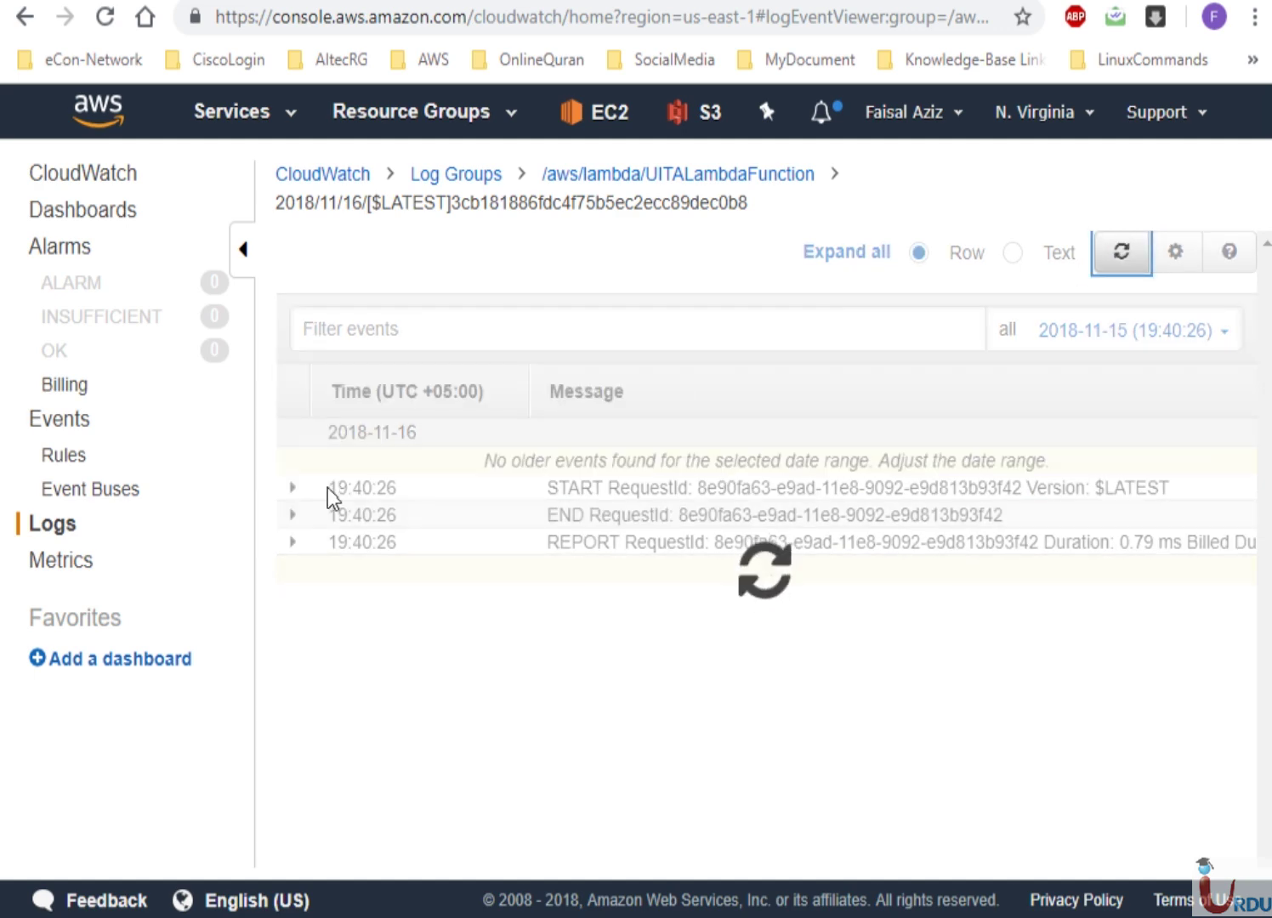
Look through the START, END and REPORT entries again and refresh the log events once more
{"action": "left_click", "coordinate": [293, 489]}
{"action": "left_click", "coordinate": [291, 492]}
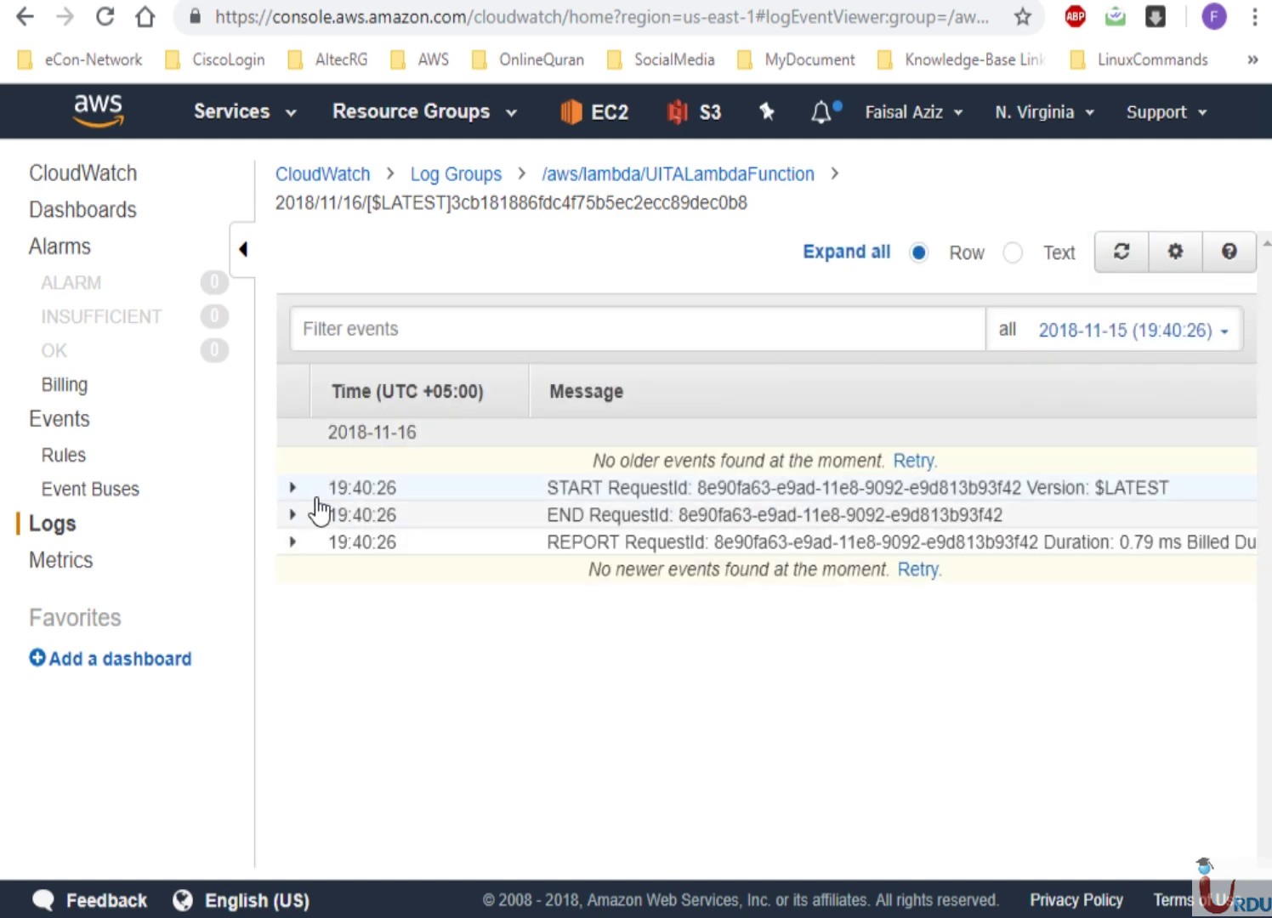
{"action": "left_click", "coordinate": [291, 516]}
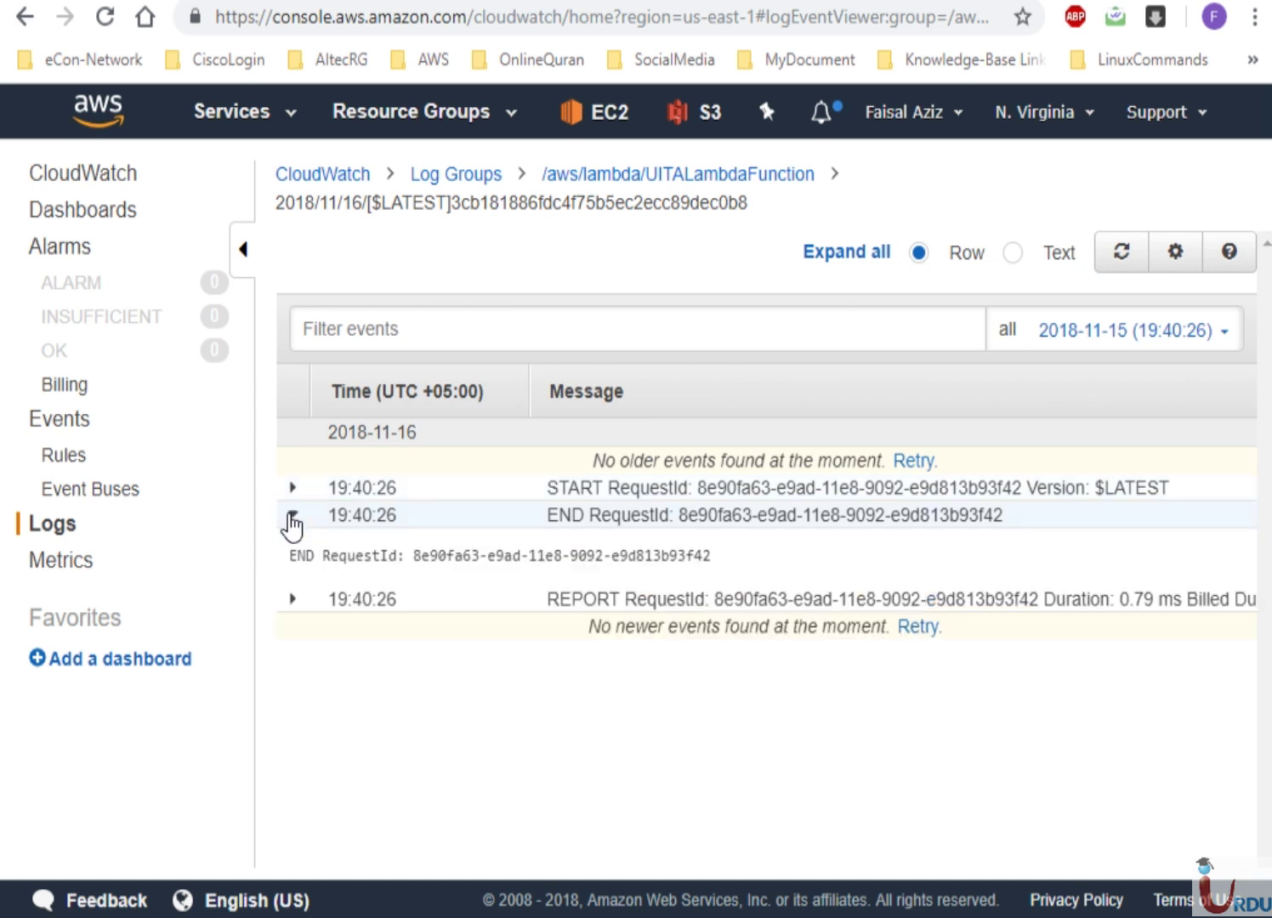
{"action": "left_click", "coordinate": [291, 517]}
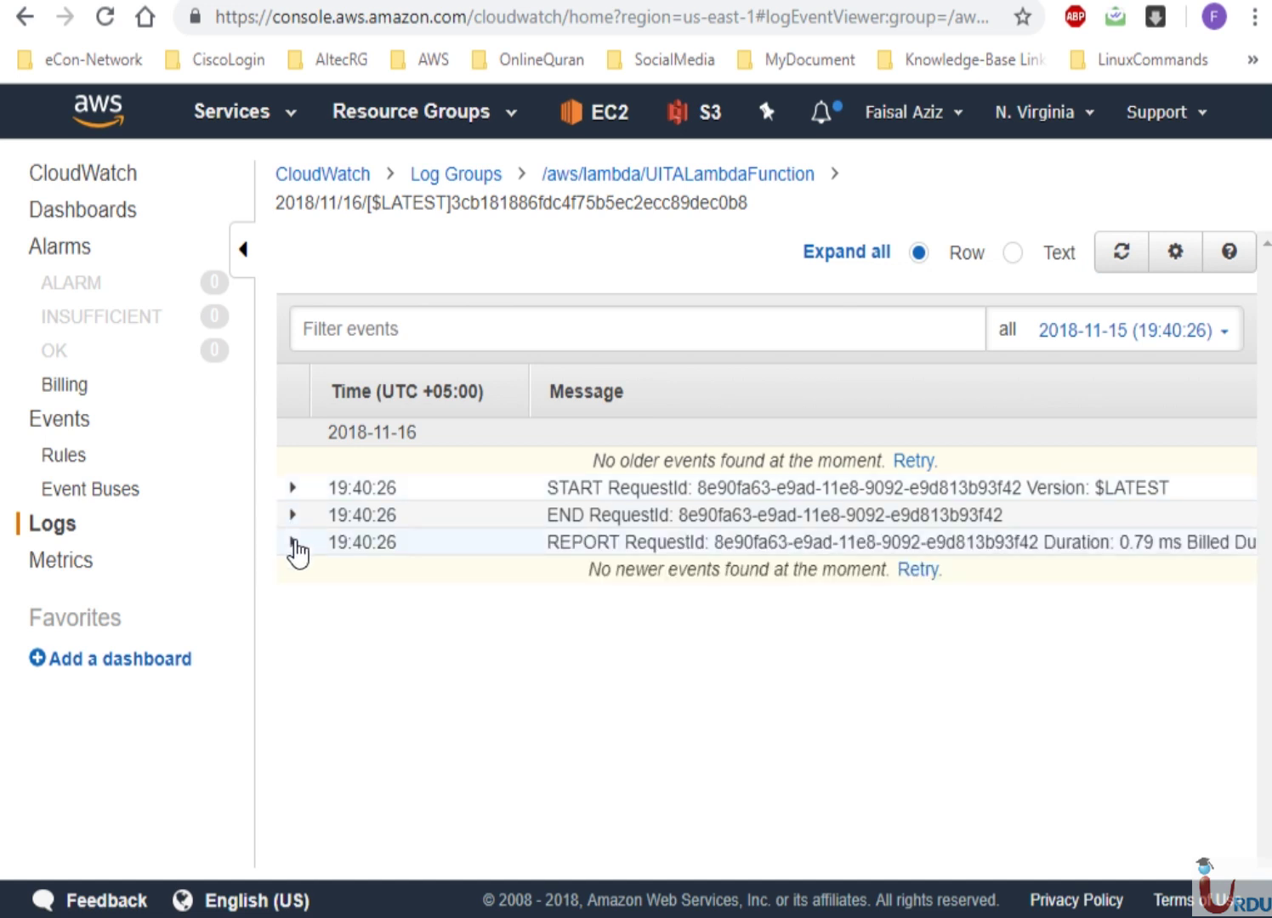
{"action": "left_click", "coordinate": [295, 546]}
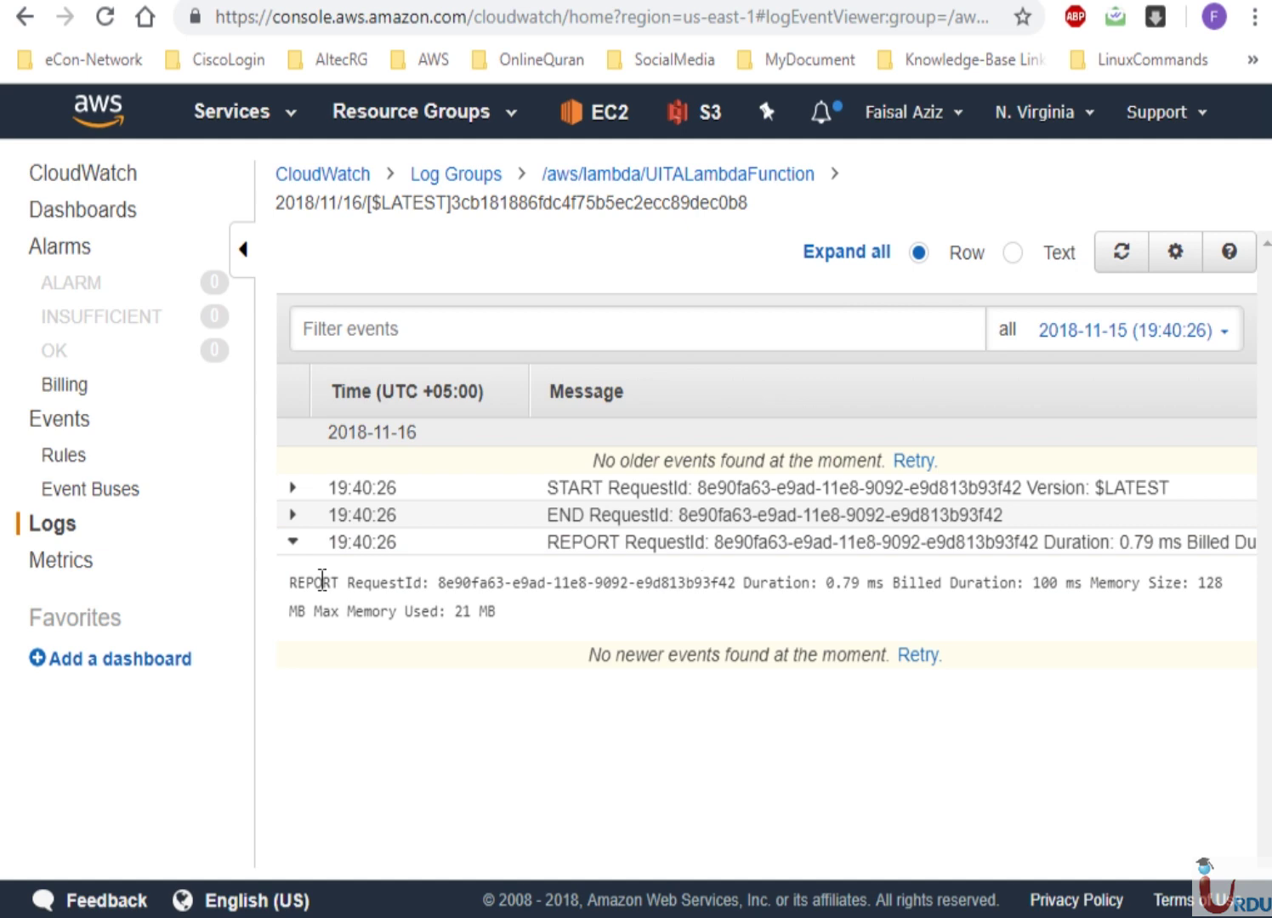
{"action": "left_click", "coordinate": [293, 545]}
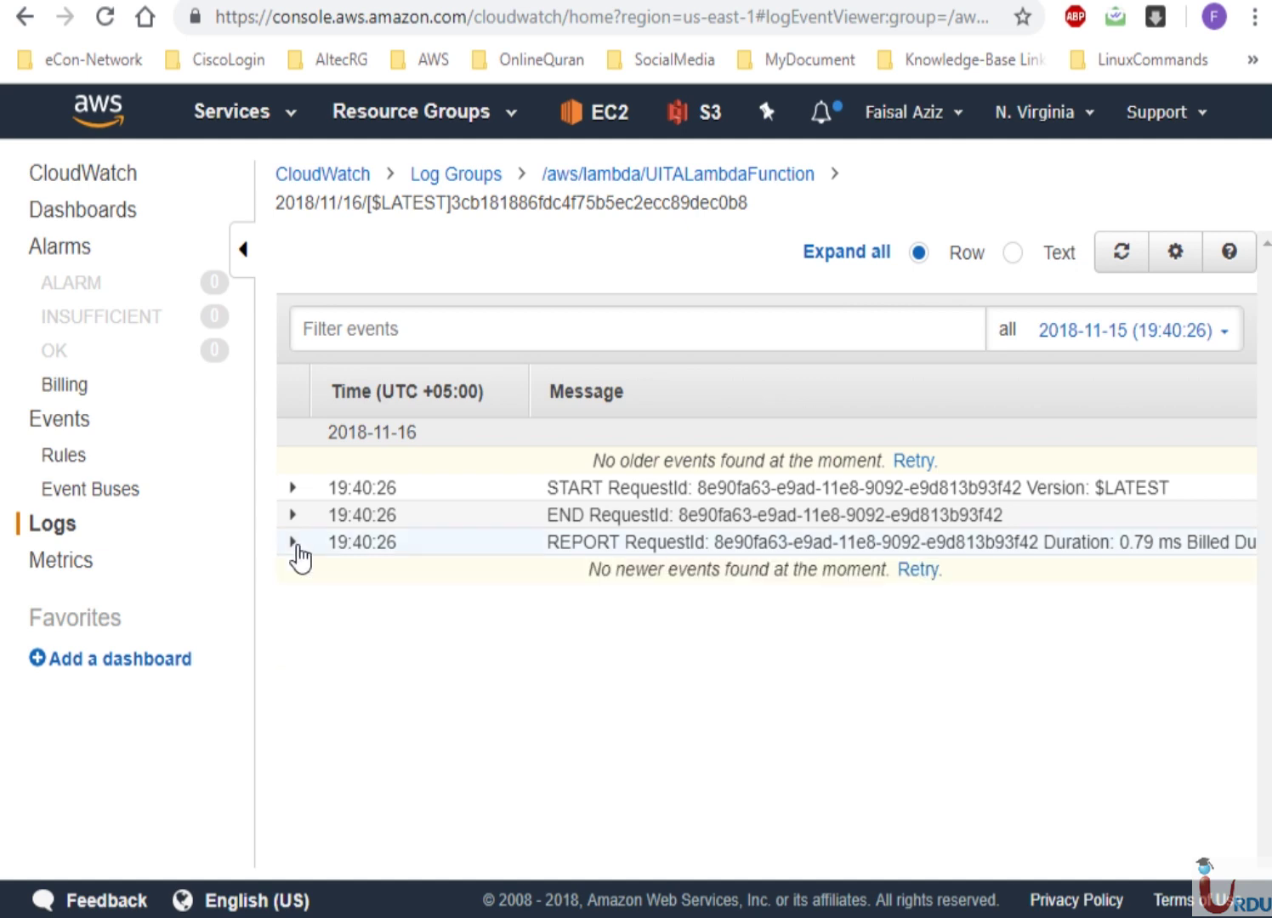
{"action": "left_click", "coordinate": [1123, 256]}
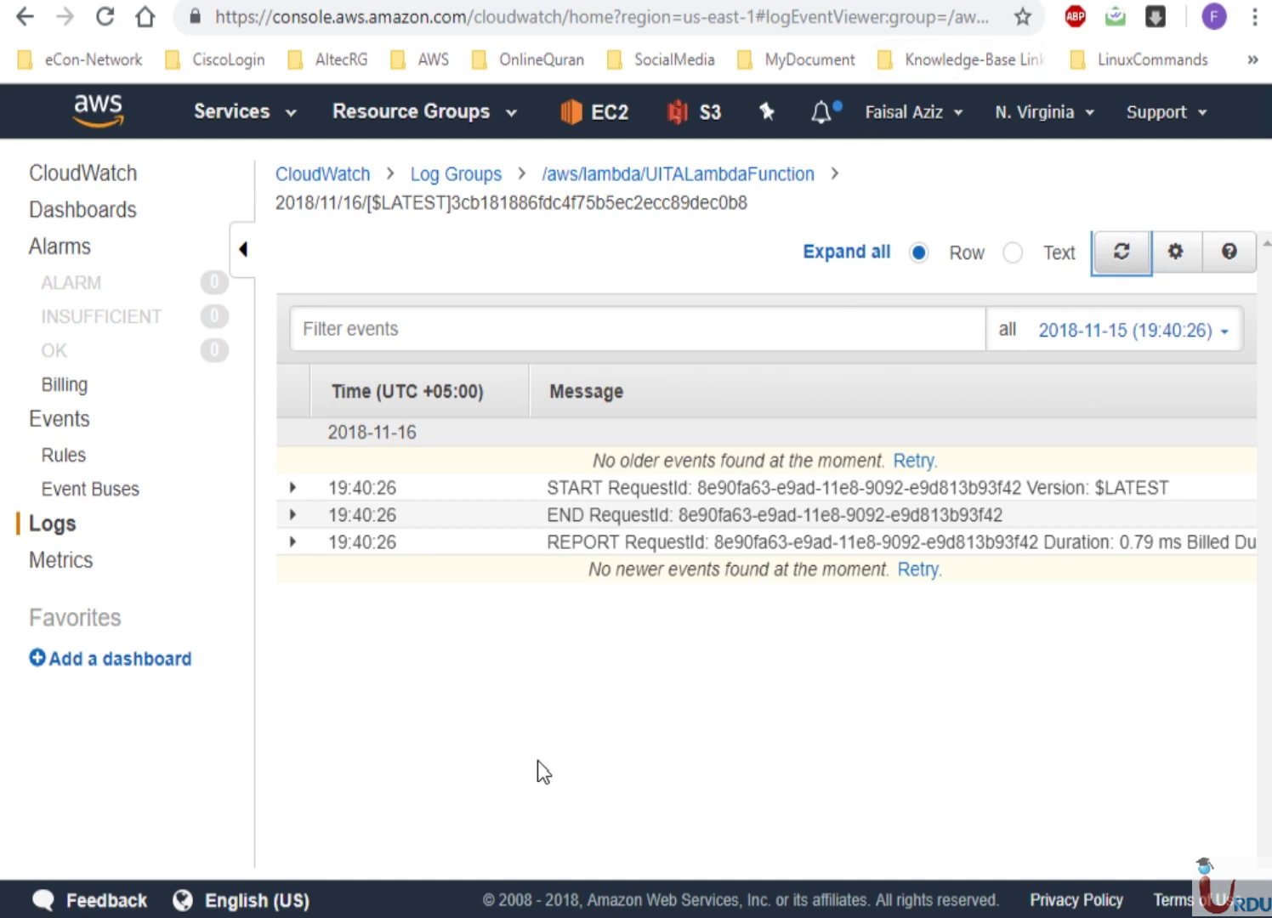
Switch to the Lecture 58 - AWS Lambda Lab presentation in PowerPoint and select the slide after AWS Lambda Function
{"action": "mouse_move", "coordinate": [491, 917]}
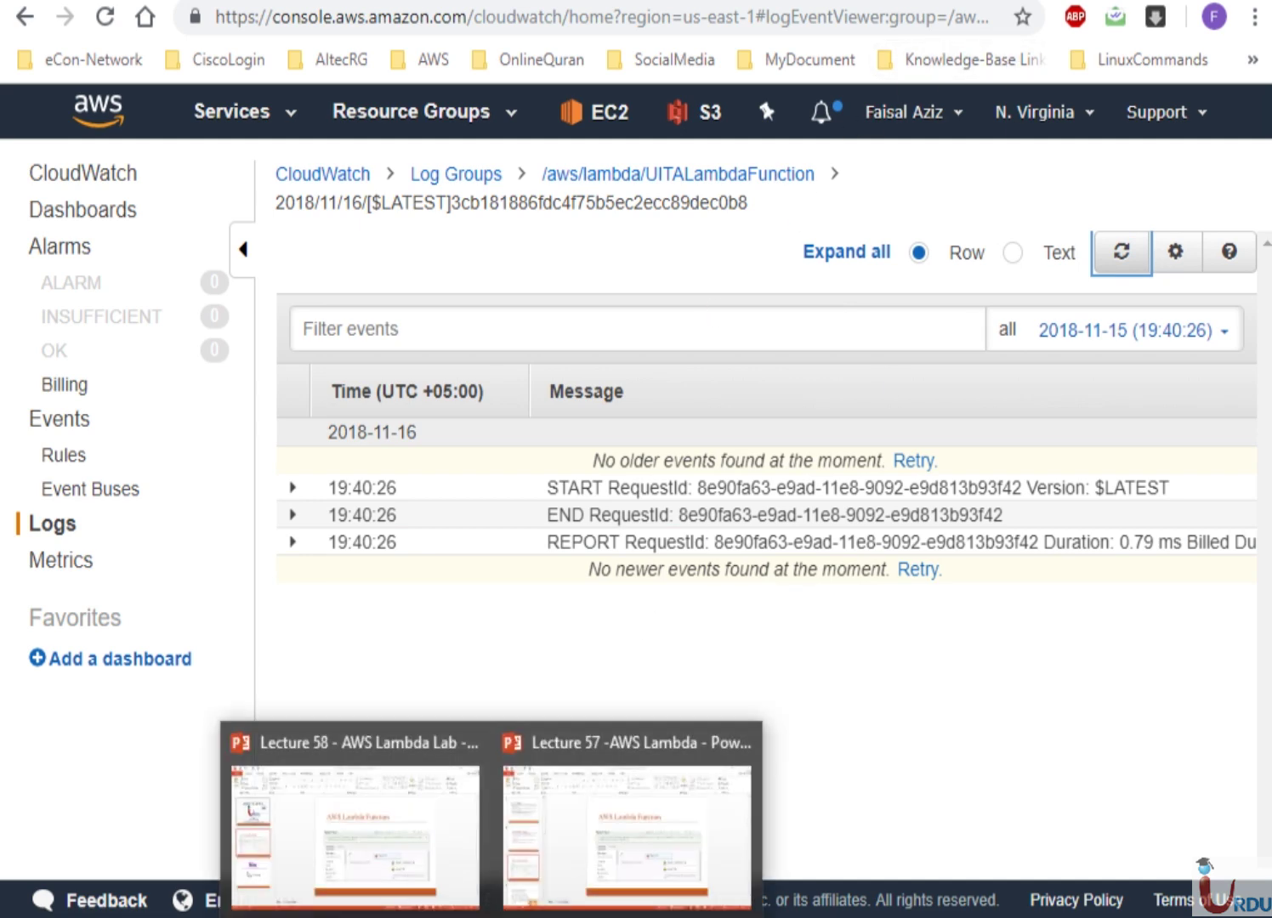
{"action": "left_click", "coordinate": [436, 870]}
{"action": "left_click", "coordinate": [17, 669]}
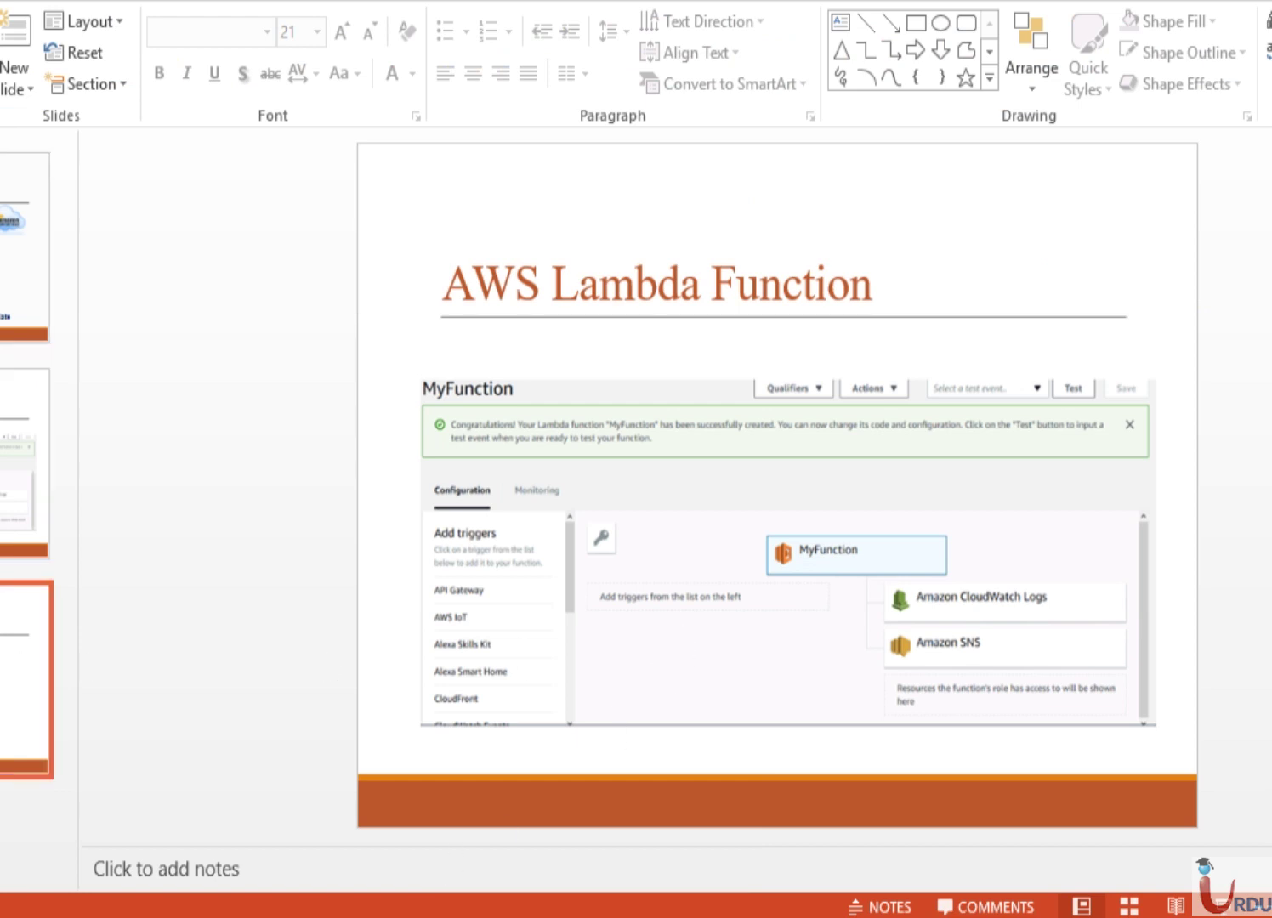